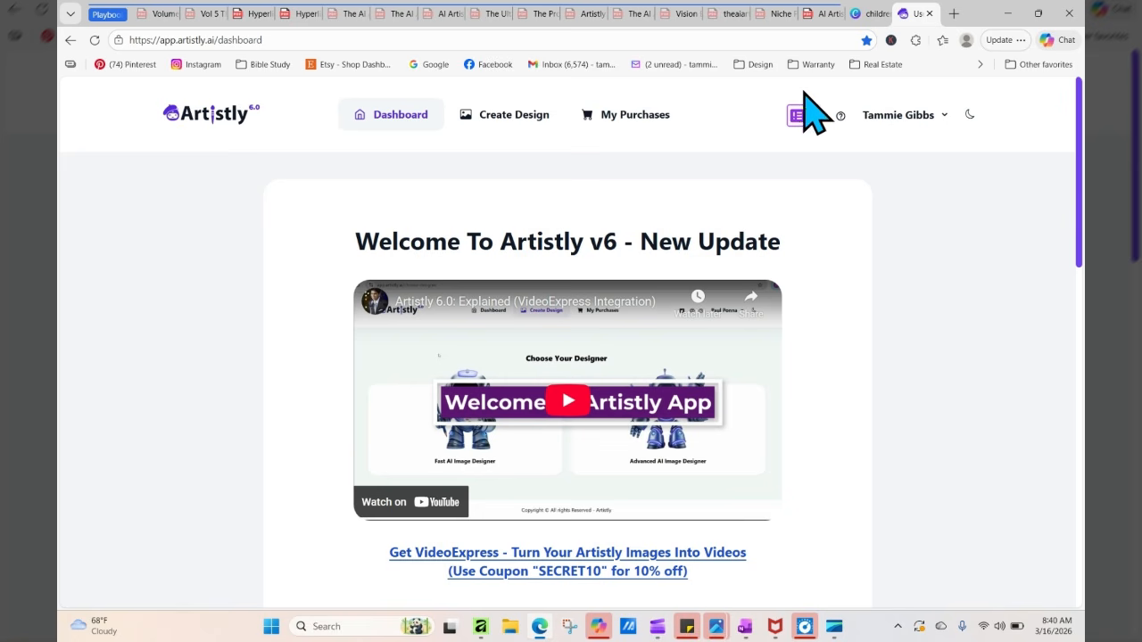
Switch to the Canva storybook design and look over the attic scenes on pages 11 and 12
{"action": "left_click", "coordinate": [861, 16]}
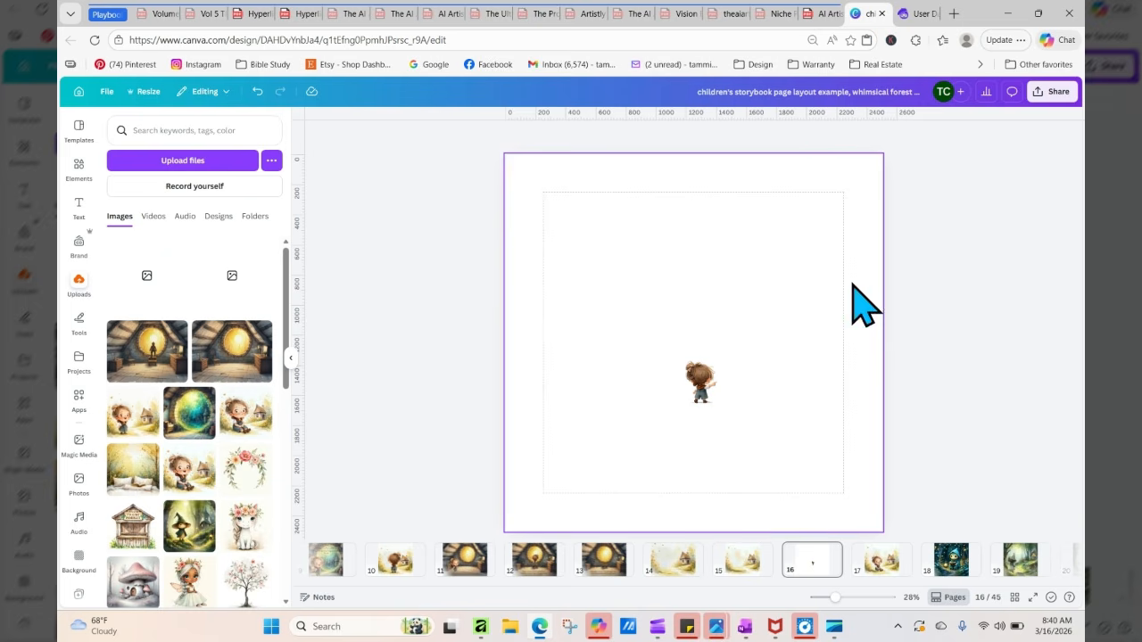
{"action": "left_click", "coordinate": [471, 557]}
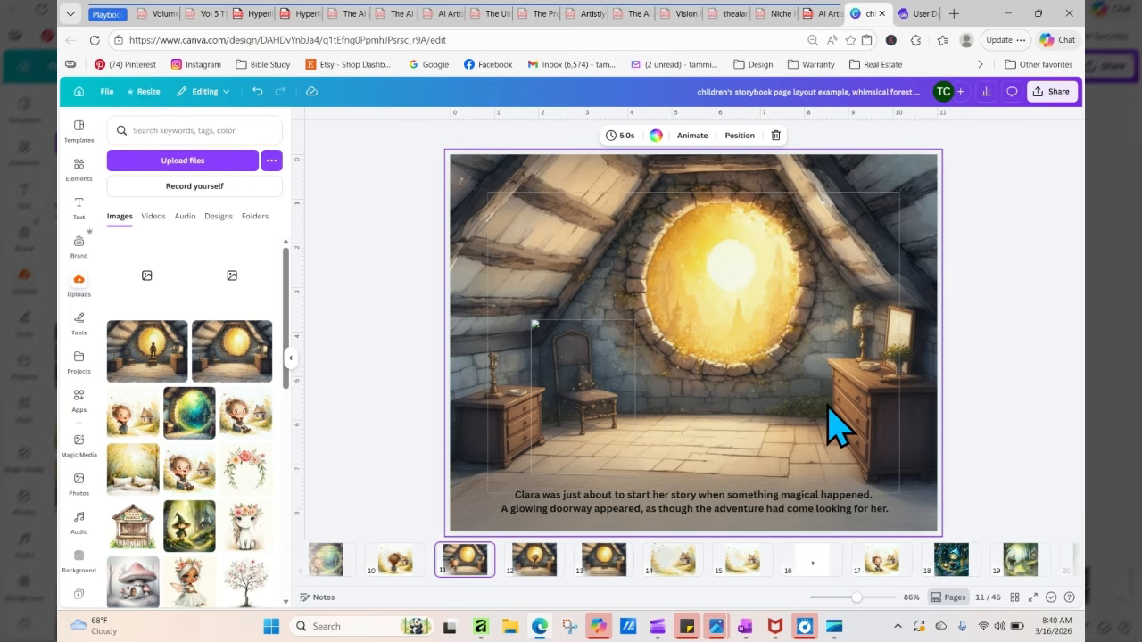
{"action": "left_click", "coordinate": [534, 567]}
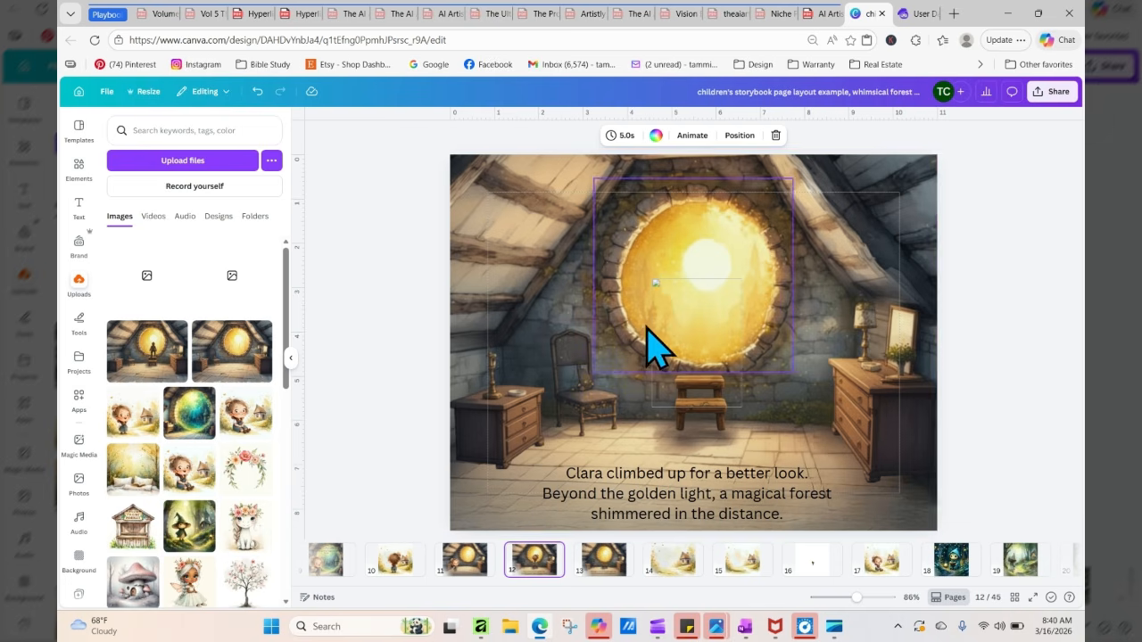
{"action": "left_click", "coordinate": [1013, 339]}
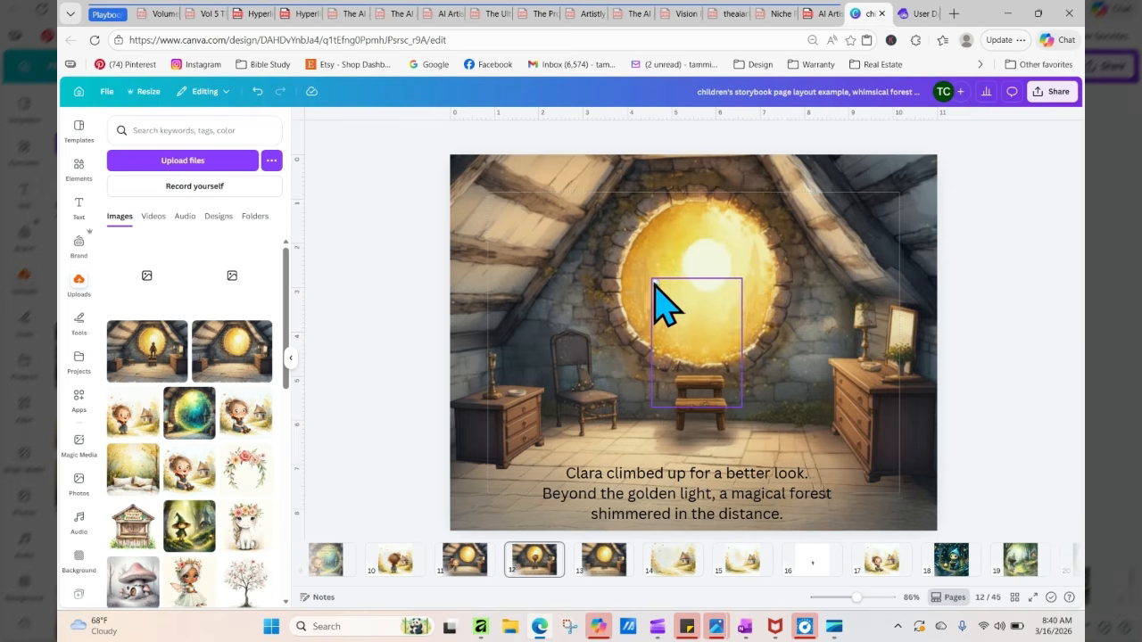
Move the unloaded girl image from page 12 onto page 16, and try to move it back to page 12
{"action": "left_click", "coordinate": [658, 286]}
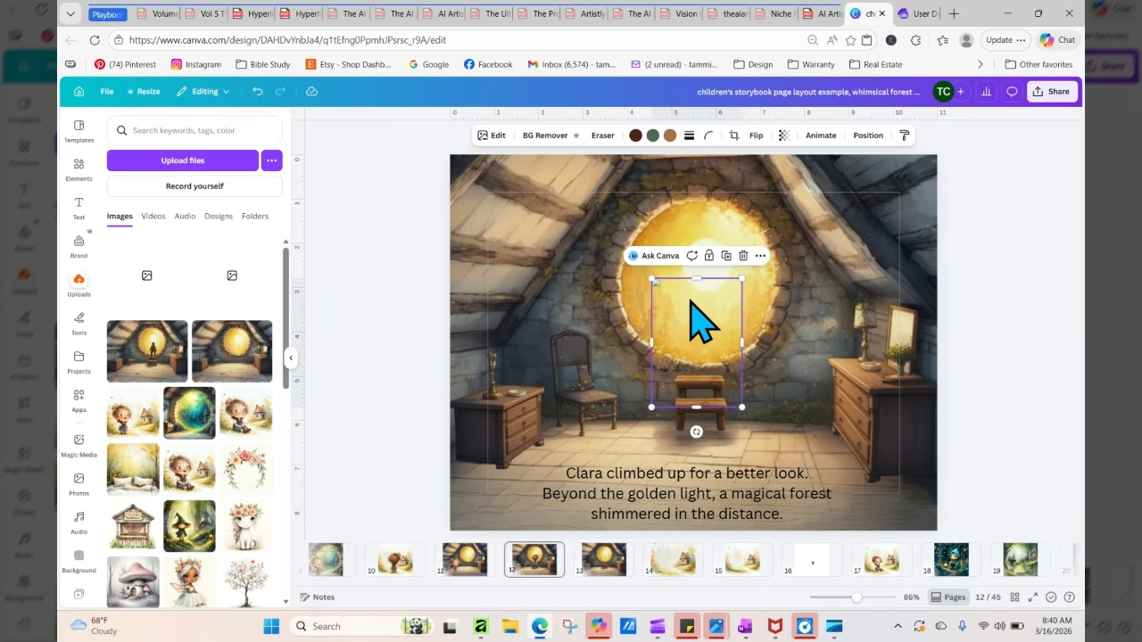
{"action": "left_click_drag", "start_coordinate": [693, 308], "coordinate": [816, 580]}
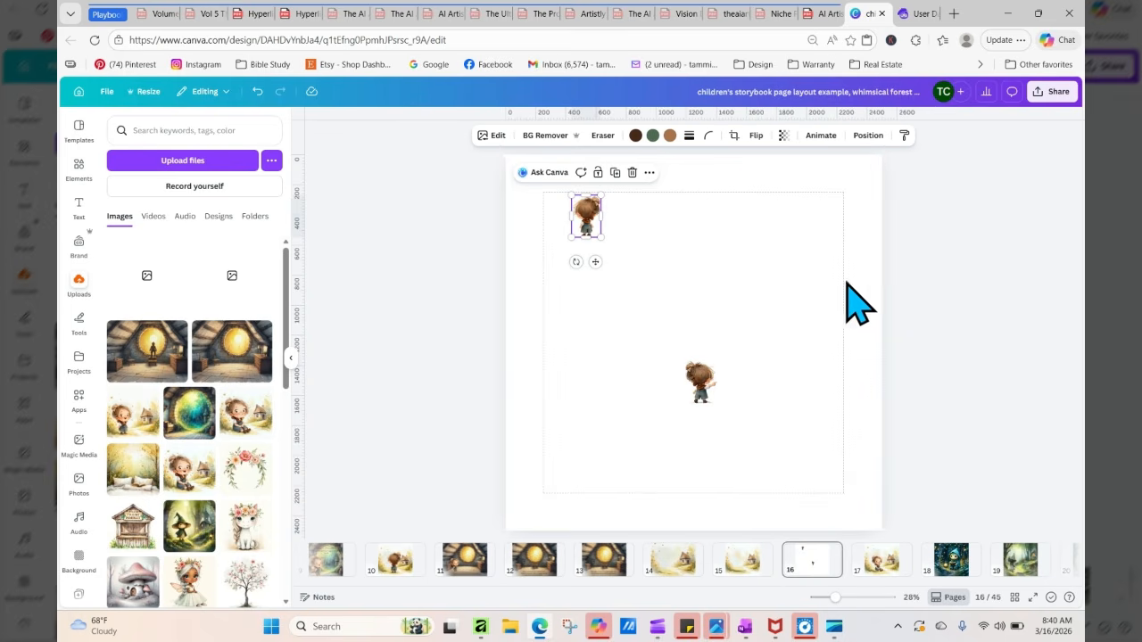
{"action": "left_click_drag", "start_coordinate": [587, 210], "coordinate": [540, 578]}
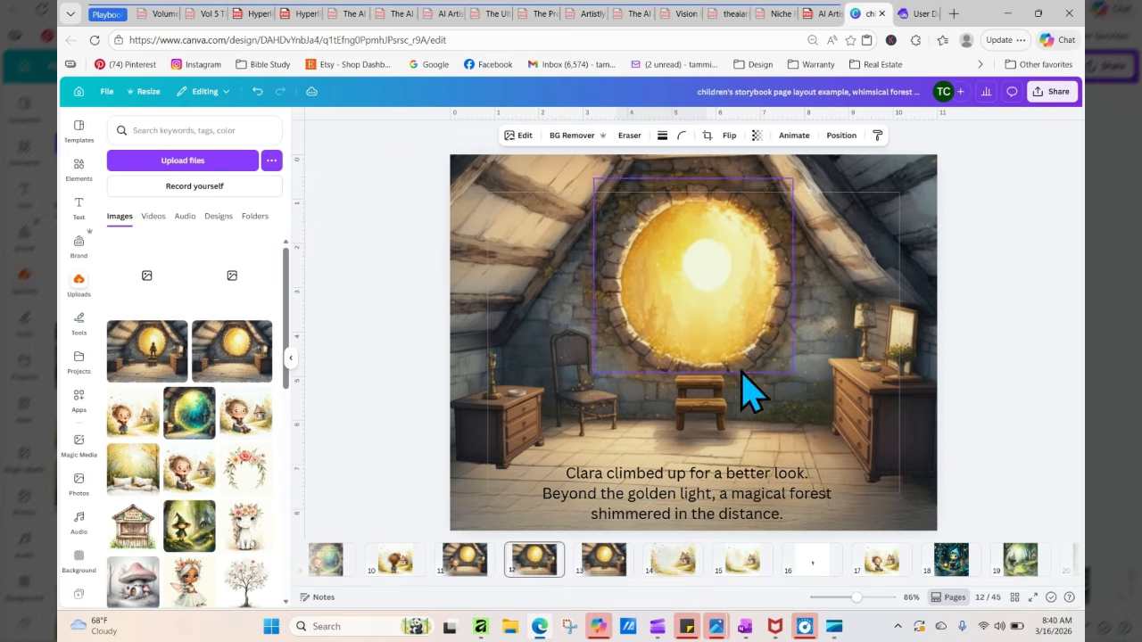
Copy the girl on page 16, paste her onto page 12, and position her above the stool in front of the glowing window
{"action": "left_click", "coordinate": [814, 564]}
{"action": "left_click", "coordinate": [701, 384]}
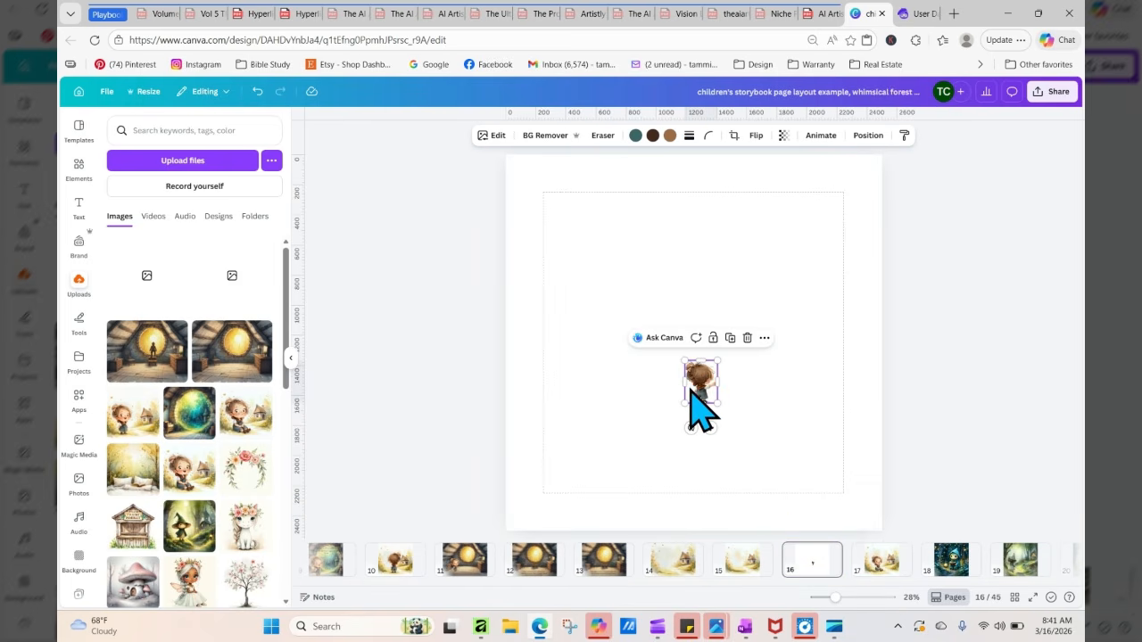
{"action": "right_click", "coordinate": [699, 400]}
{"action": "left_click", "coordinate": [727, 309]}
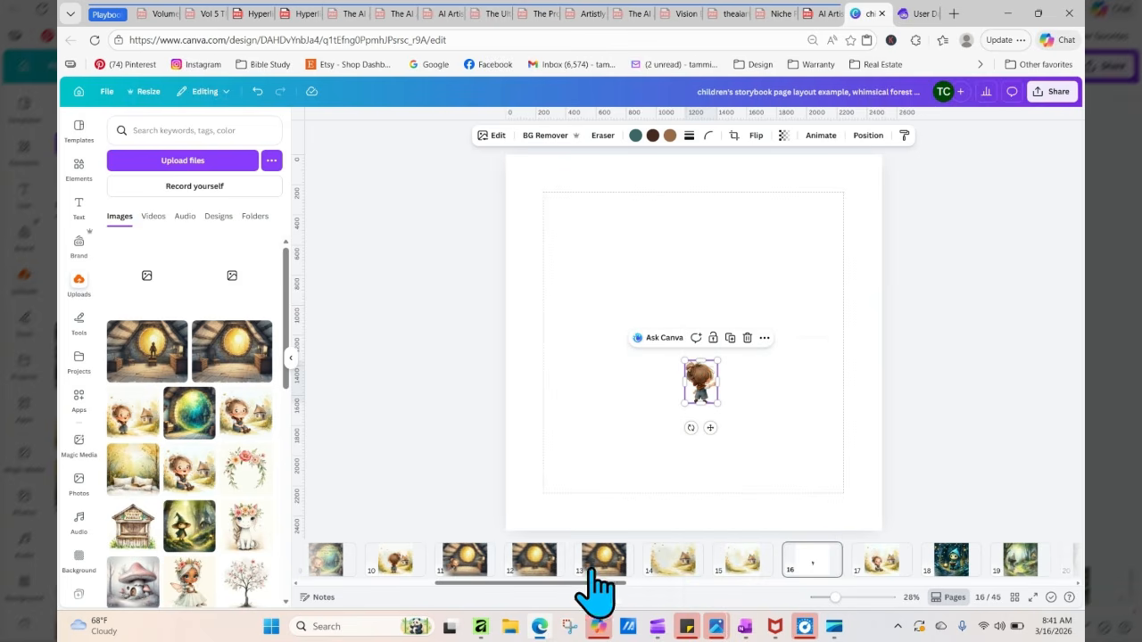
{"action": "left_click", "coordinate": [535, 566]}
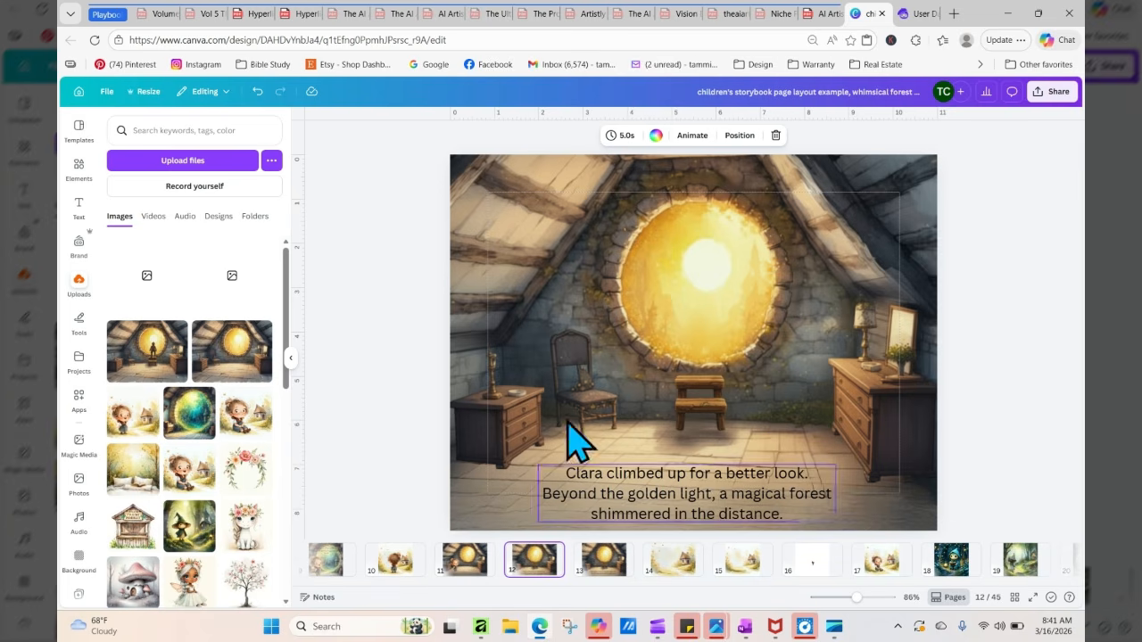
{"action": "right_click", "coordinate": [701, 284]}
{"action": "left_click", "coordinate": [757, 328]}
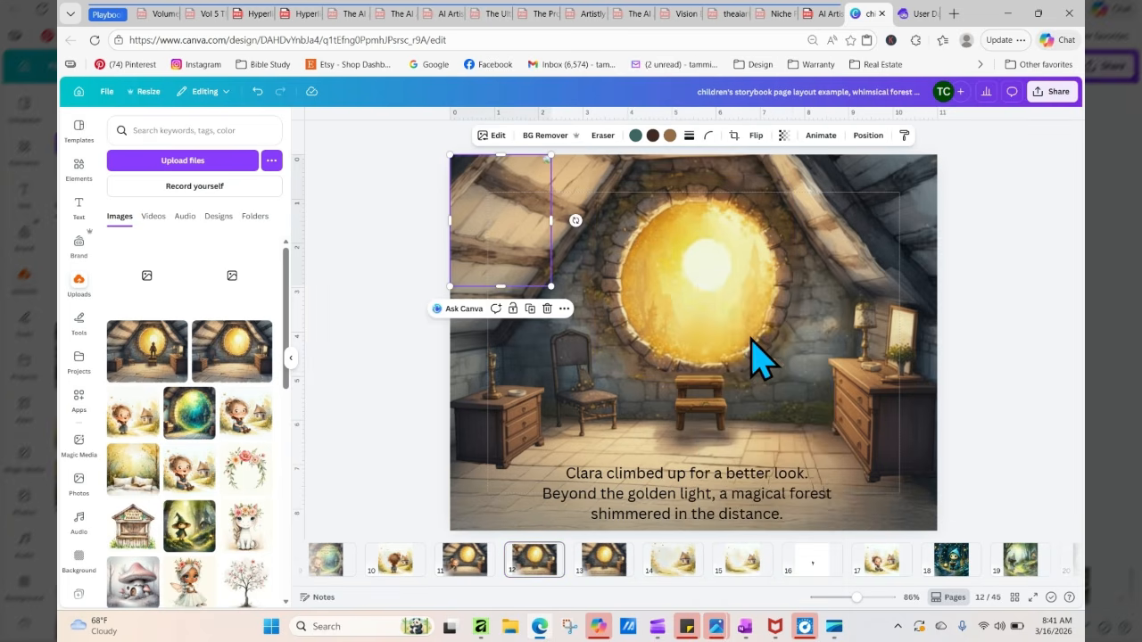
{"action": "left_click_drag", "start_coordinate": [490, 255], "coordinate": [687, 343]}
Reload the design and reopen page 12
{"action": "left_click", "coordinate": [94, 41]}
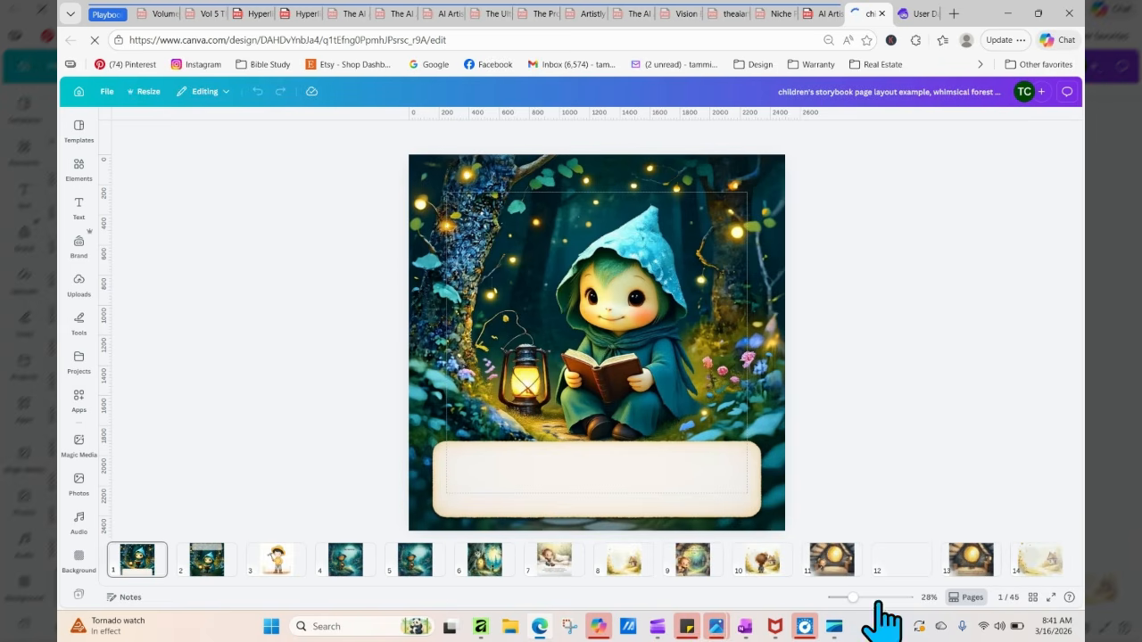
{"action": "left_click_drag", "start_coordinate": [399, 582], "coordinate": [548, 594]}
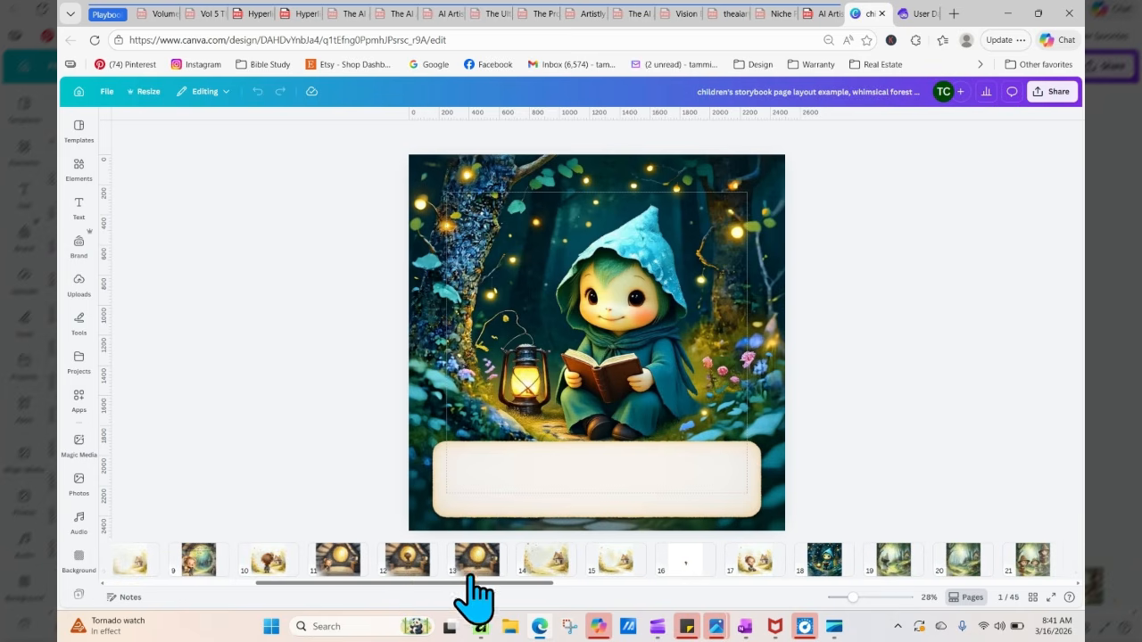
{"action": "left_click", "coordinate": [410, 558]}
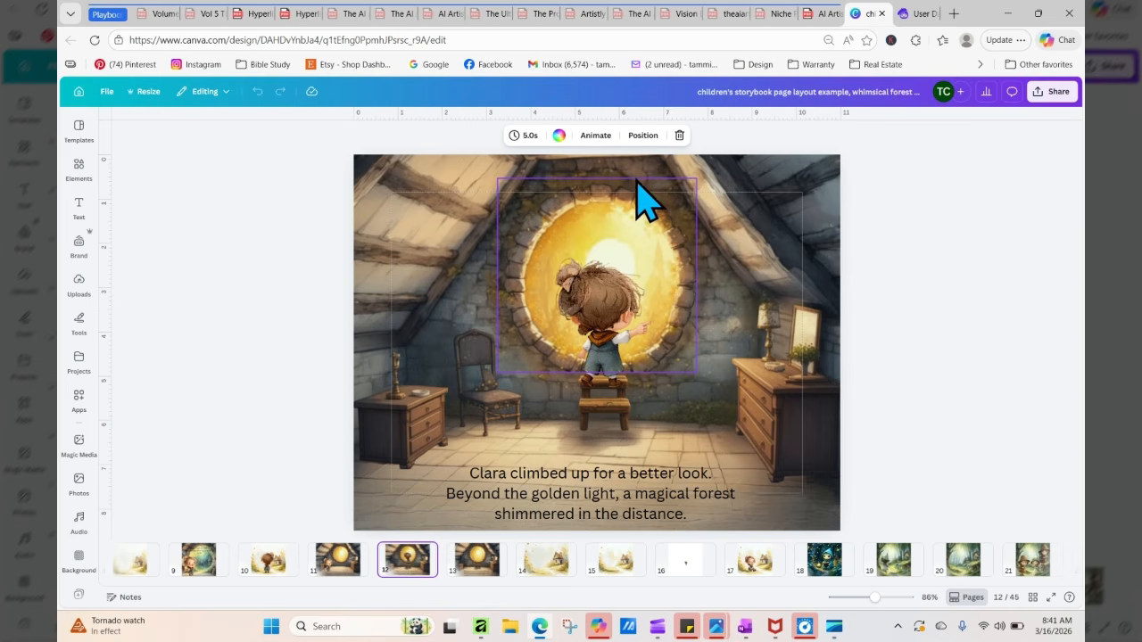
Switch to File Explorer, find the PDF "test storybooka" in the Downloads folder, and open it
{"action": "left_click", "coordinate": [509, 629]}
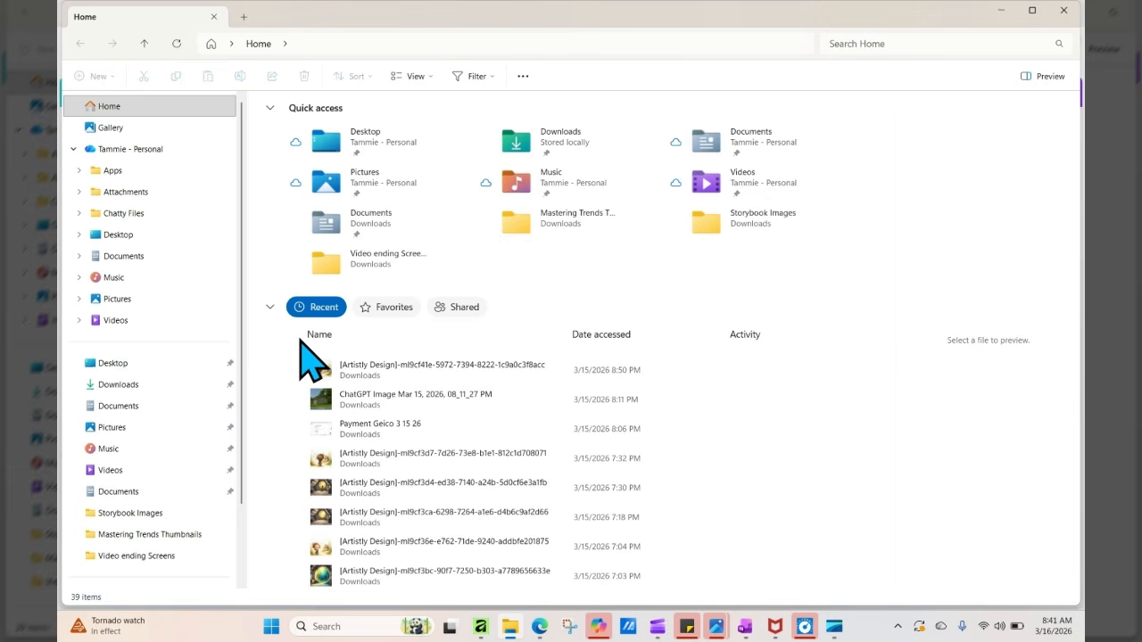
{"action": "left_click", "coordinate": [161, 385]}
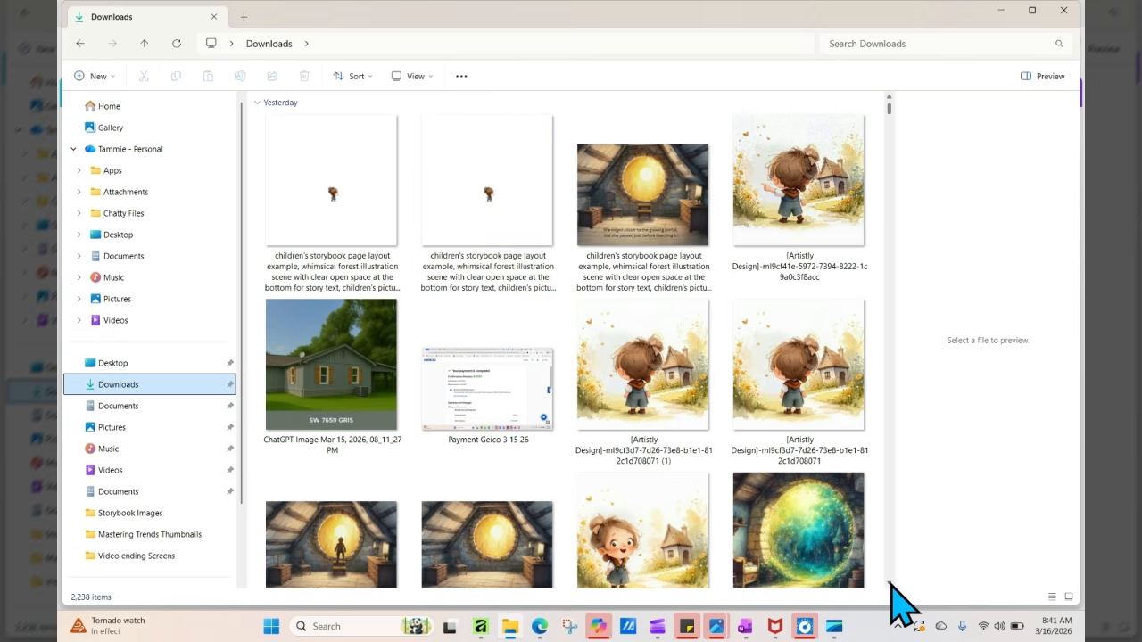
{"action": "scroll", "coordinate": [891, 589], "scroll_direction": "down", "scroll_amount": 2}
{"action": "scroll", "coordinate": [890, 589], "scroll_direction": "down", "scroll_amount": 10}
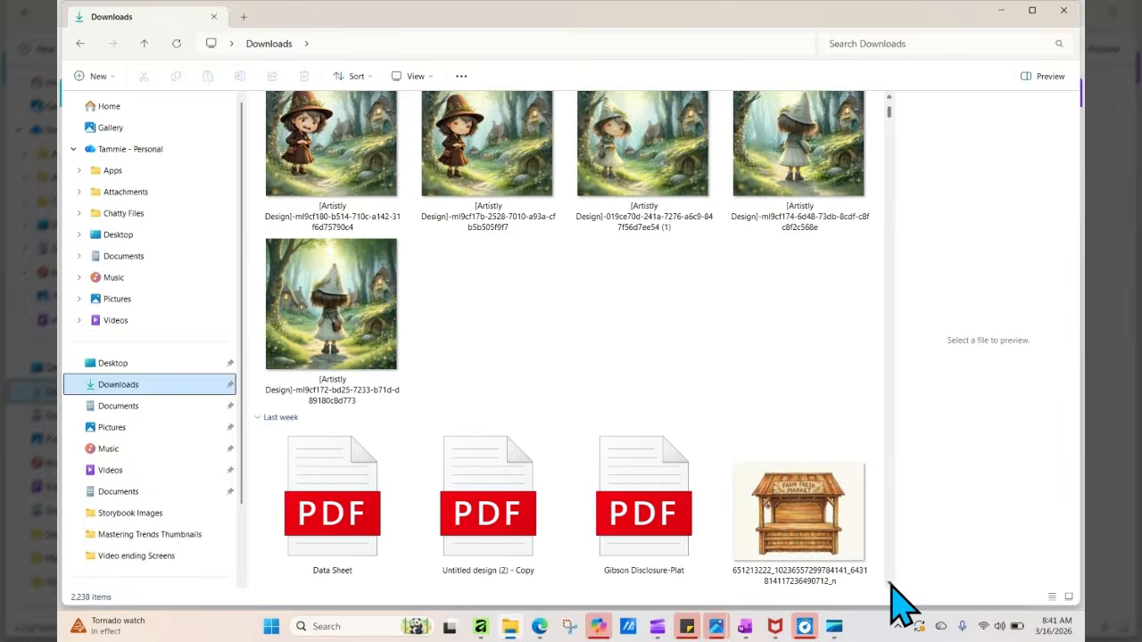
{"action": "scroll", "coordinate": [891, 589], "scroll_direction": "down", "scroll_amount": 2}
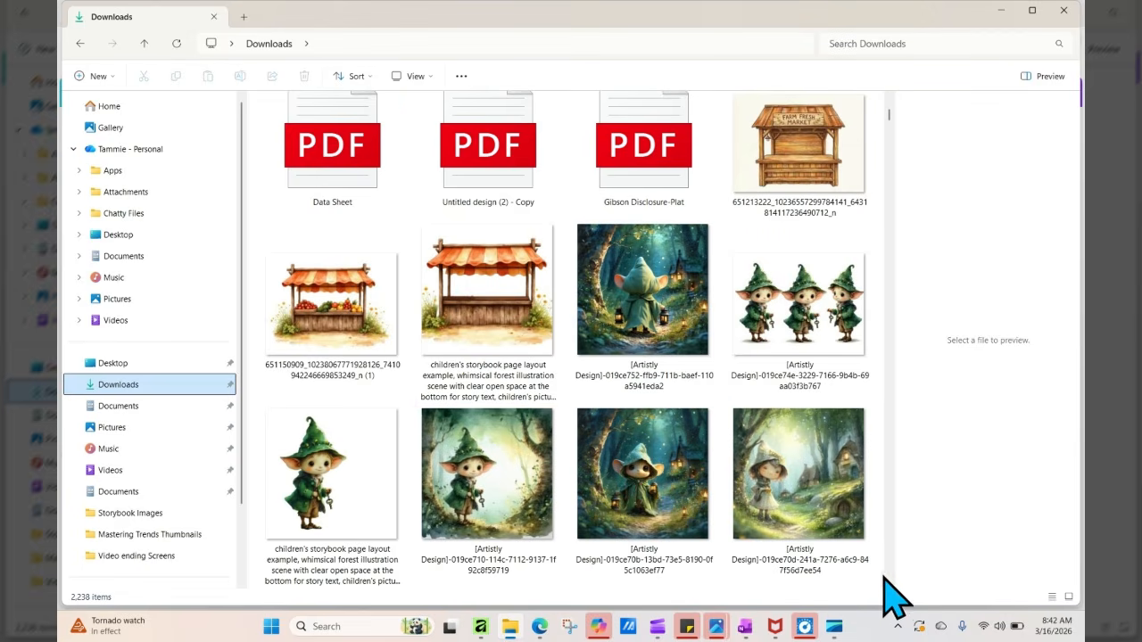
{"action": "scroll", "coordinate": [886, 591], "scroll_direction": "down", "scroll_amount": 10}
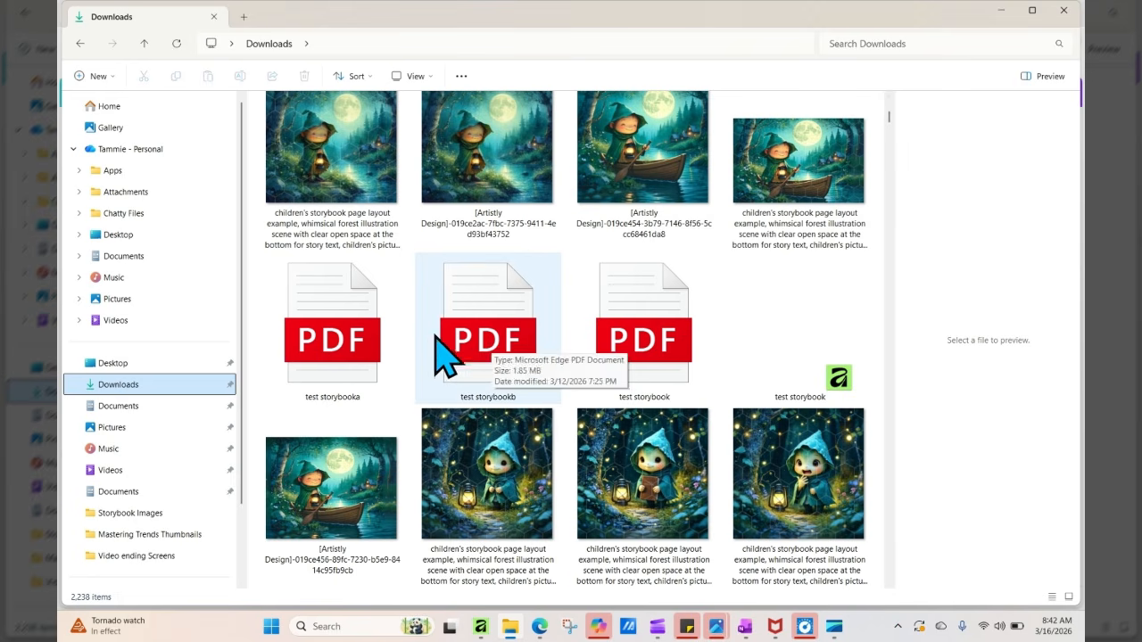
{"action": "left_click", "coordinate": [371, 349]}
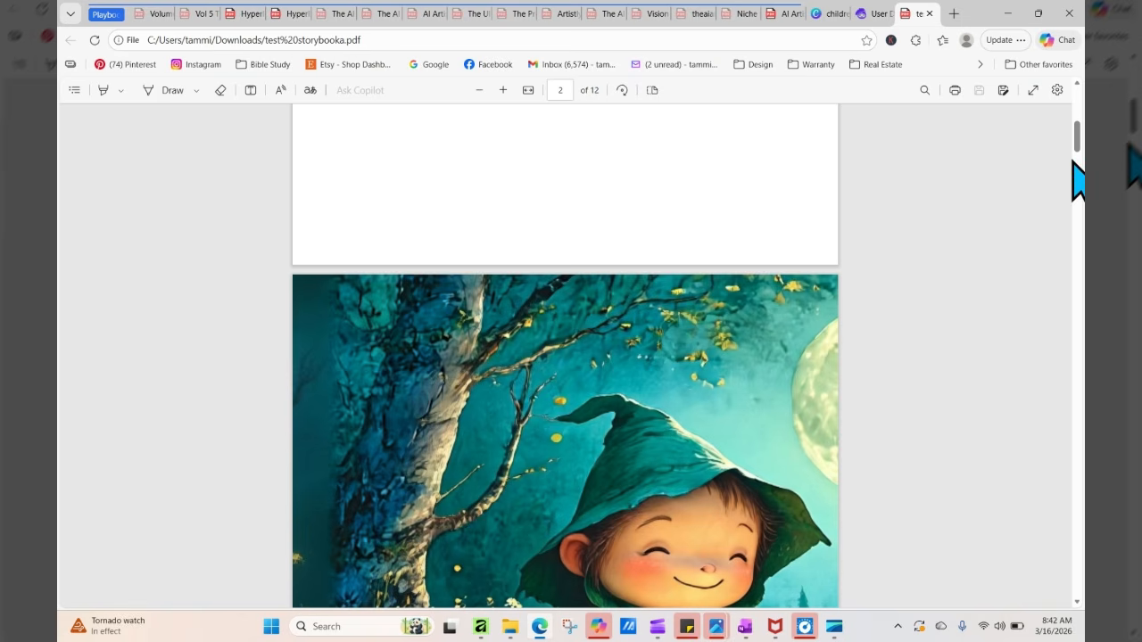
Examine the boat illustration across pages 2 and 3 and the reading character on page 4 of the PDF
{"action": "mouse_move", "coordinate": [1077, 140]}
{"action": "left_mouse_down"}
{"action": "mouse_move", "coordinate": [1077, 93]}
{"action": "mouse_move", "coordinate": [1080, 152]}
{"action": "left_mouse_up"}
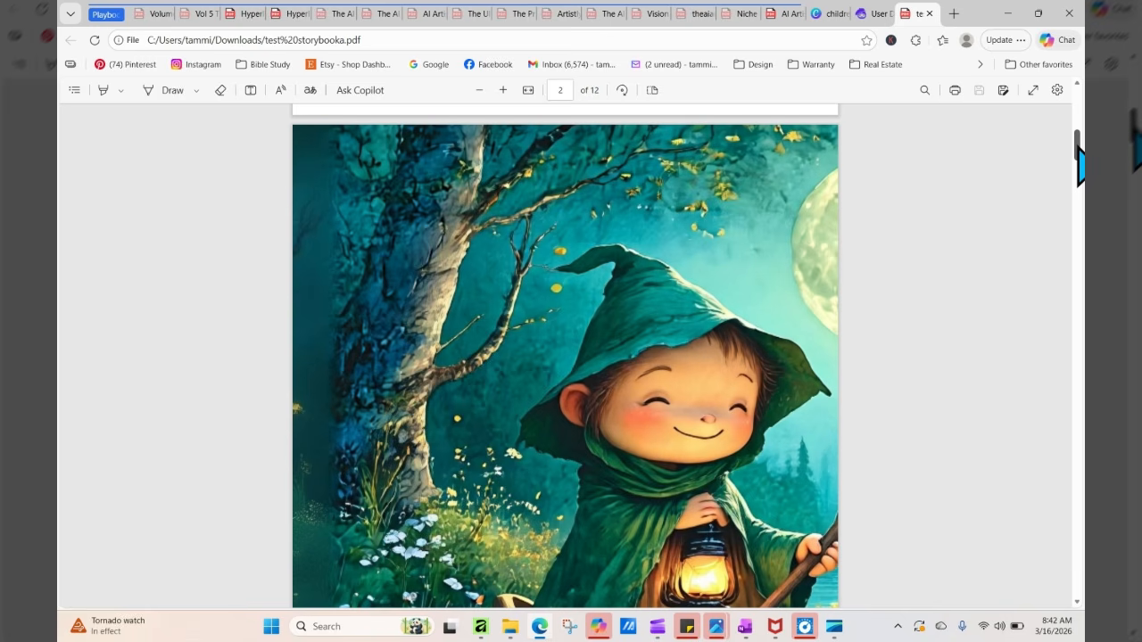
{"action": "scroll", "coordinate": [565, 357], "scroll_direction": "down", "scroll_amount": 10}
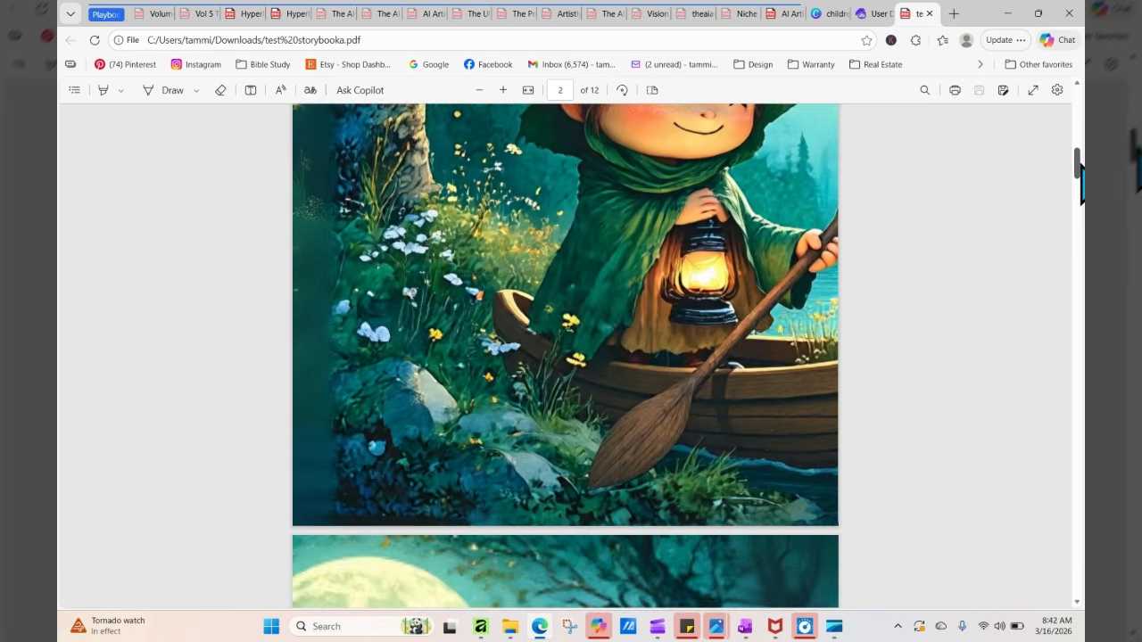
{"action": "scroll", "coordinate": [564, 357], "scroll_direction": "down", "scroll_amount": 2}
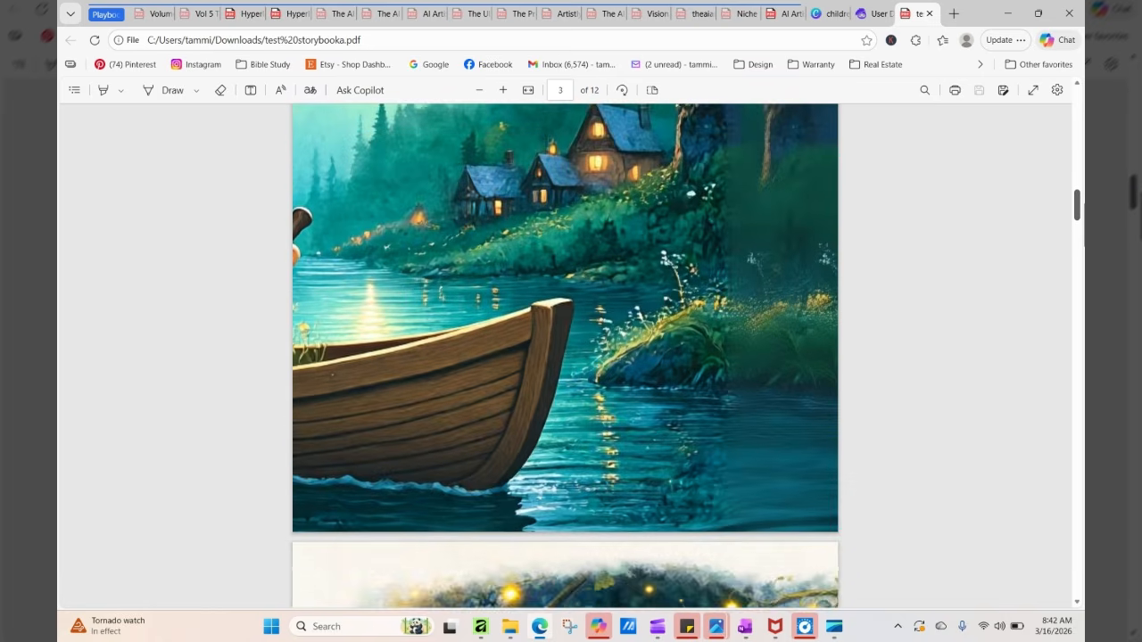
{"action": "scroll", "coordinate": [565, 357], "scroll_direction": "up", "scroll_amount": 3}
{"action": "scroll", "coordinate": [565, 357], "scroll_direction": "down", "scroll_amount": 10}
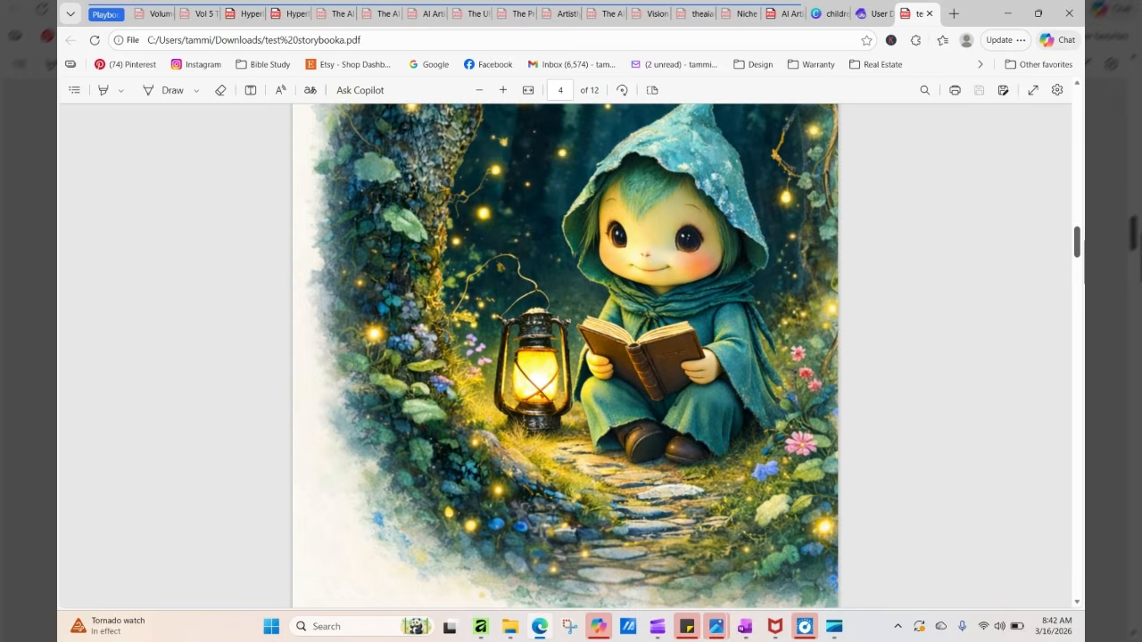
{"action": "scroll", "coordinate": [1080, 250], "scroll_direction": "down", "scroll_amount": 3}
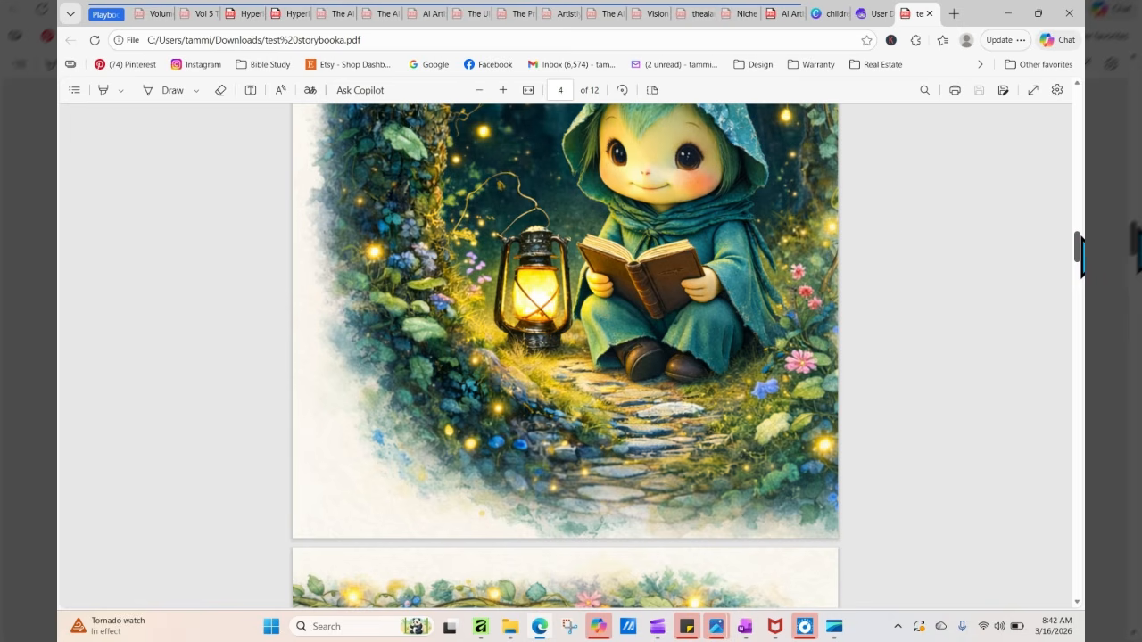
{"action": "left_click_drag", "start_coordinate": [1080, 255], "coordinate": [1077, 125]}
Switch back to the Canva design and compare the character poses and placement on pages 19, 10 and 17
{"action": "left_click", "coordinate": [831, 16]}
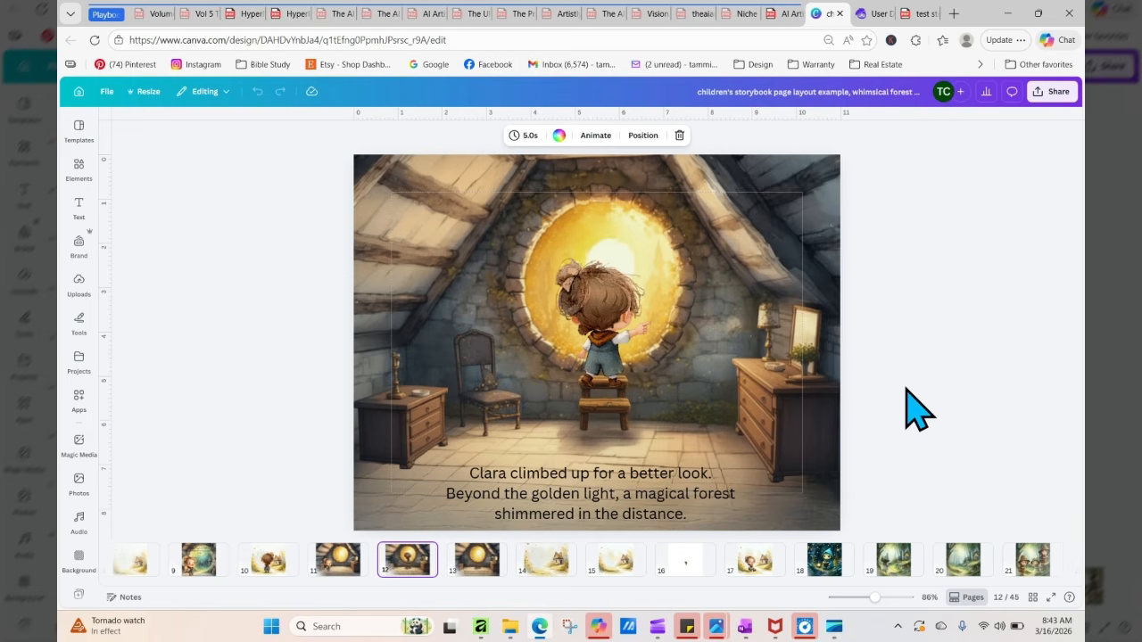
{"action": "left_click", "coordinate": [893, 564]}
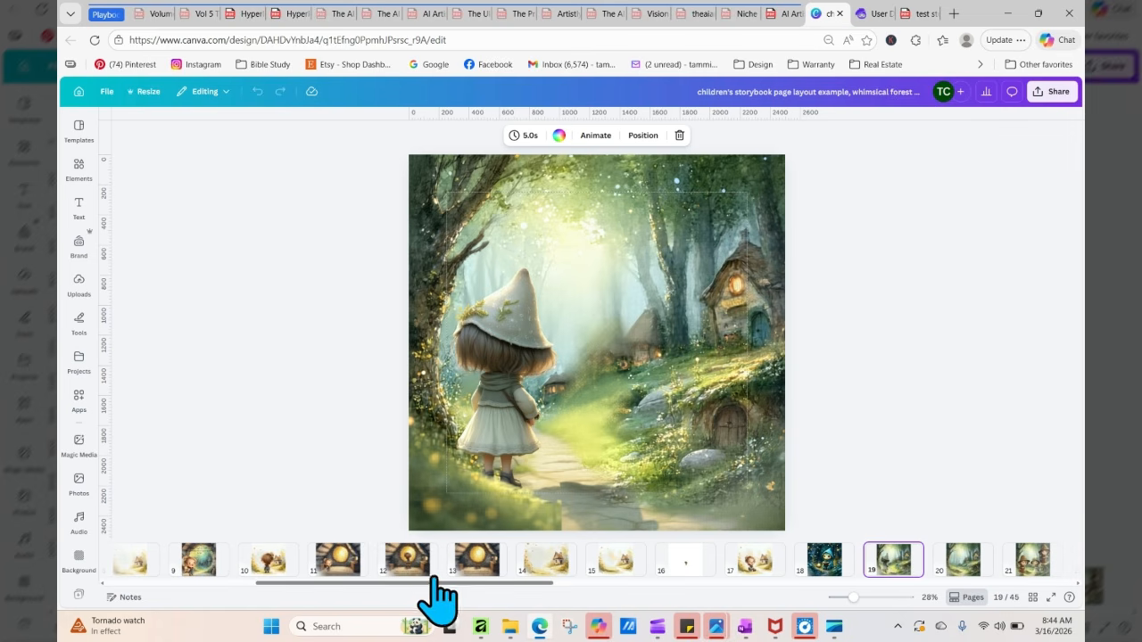
{"action": "left_click", "coordinate": [267, 564]}
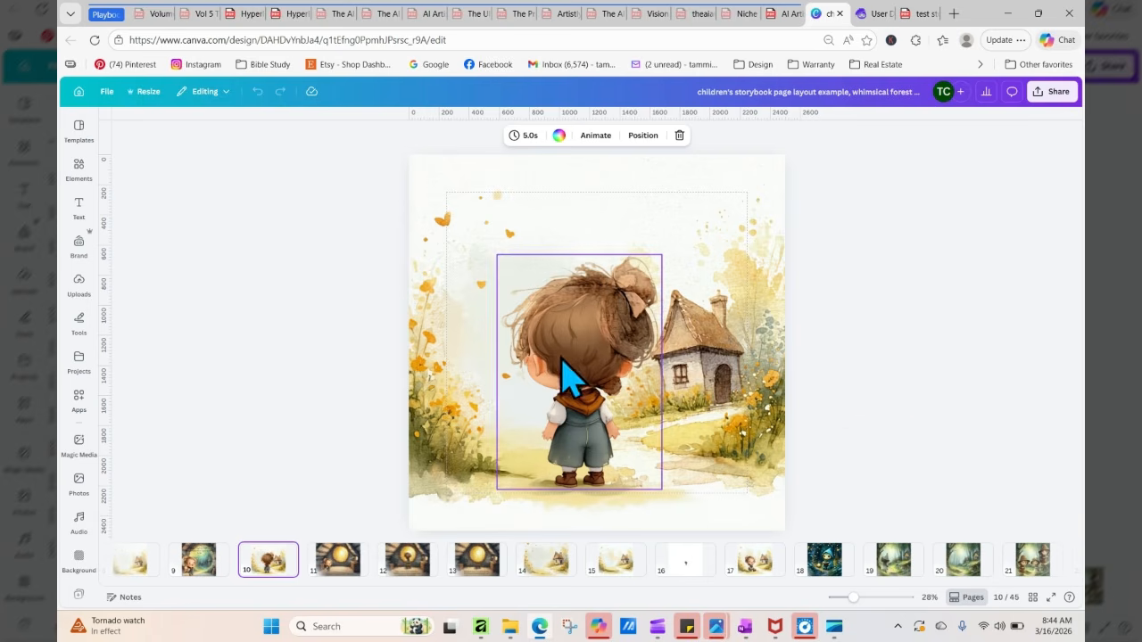
{"action": "left_click", "coordinate": [755, 561]}
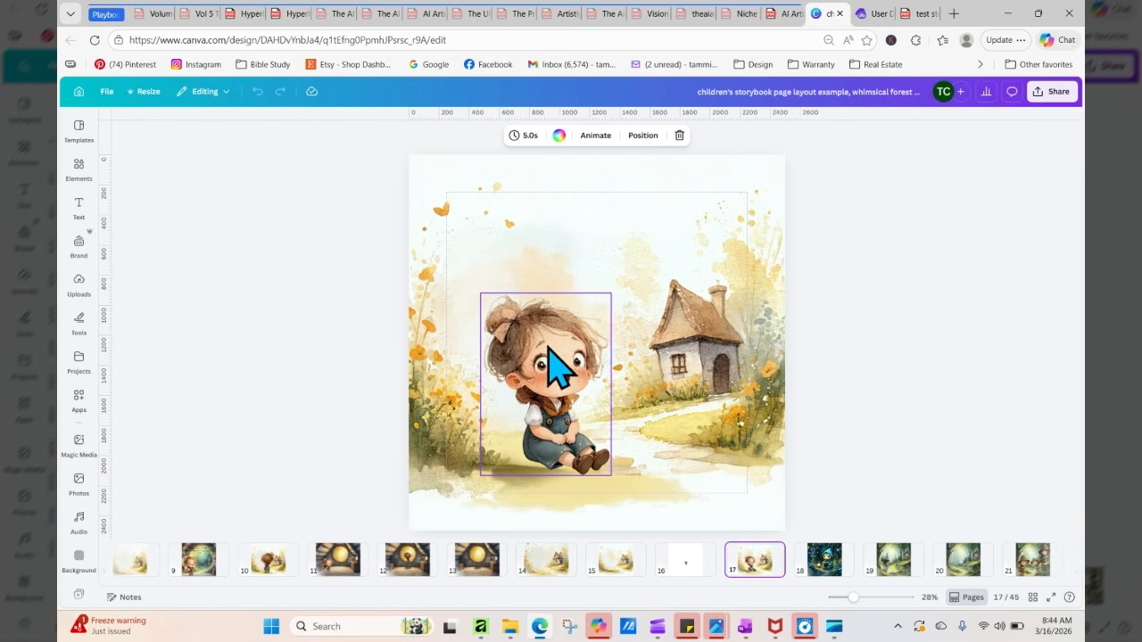
{"action": "left_click", "coordinate": [268, 559]}
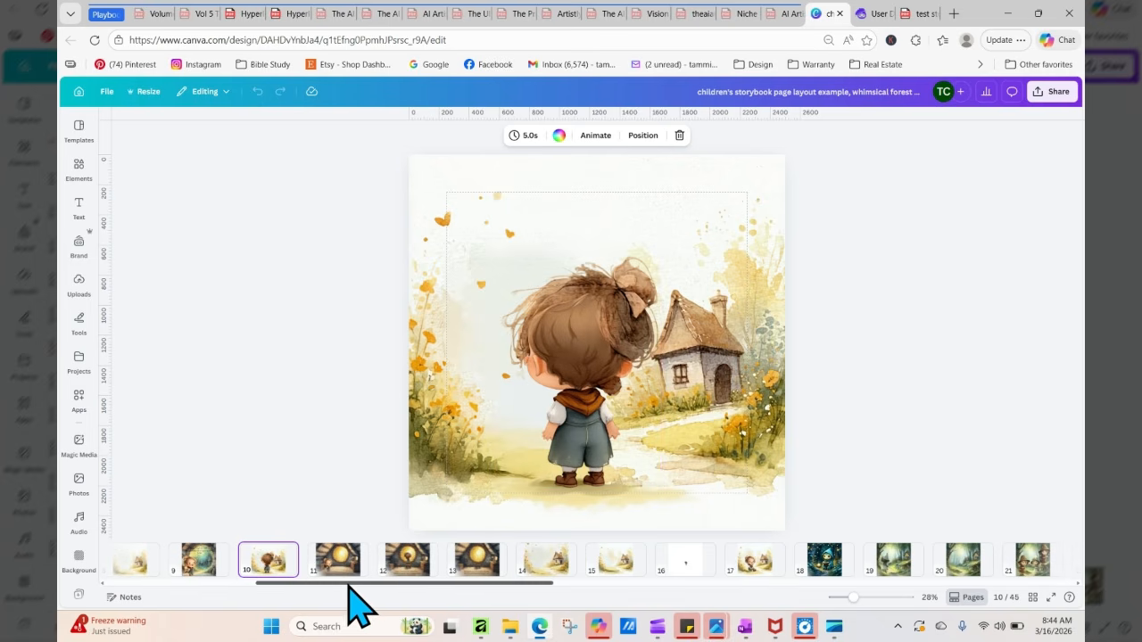
Add a page after page 10 and fill it with the uploaded image of the smiling girl standing near the cottage
{"action": "left_click_drag", "start_coordinate": [348, 585], "coordinate": [238, 586]}
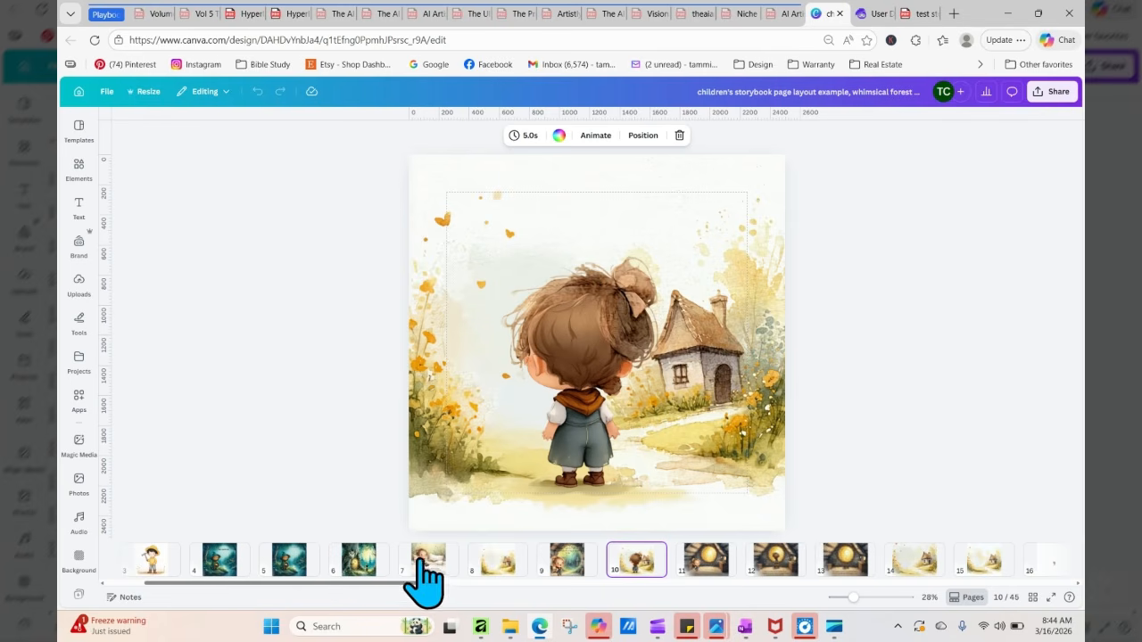
{"action": "left_click_drag", "start_coordinate": [335, 586], "coordinate": [418, 582]}
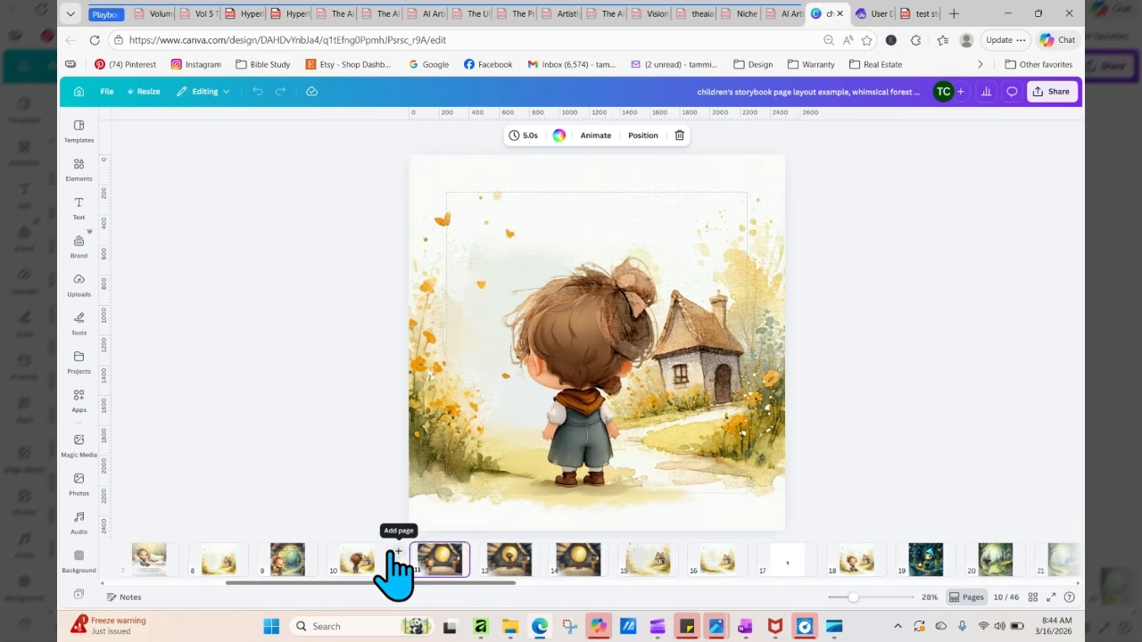
{"action": "left_click", "coordinate": [396, 553]}
{"action": "left_click", "coordinate": [79, 252]}
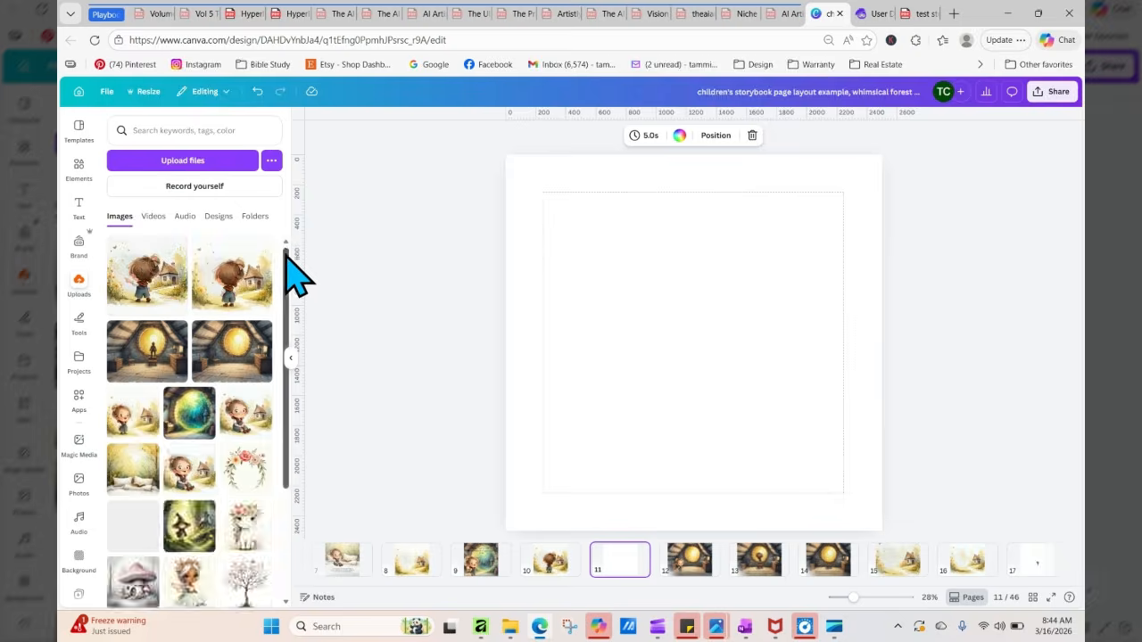
{"action": "left_click_drag", "start_coordinate": [144, 416], "coordinate": [504, 258]}
{"action": "left_click", "coordinate": [422, 246]}
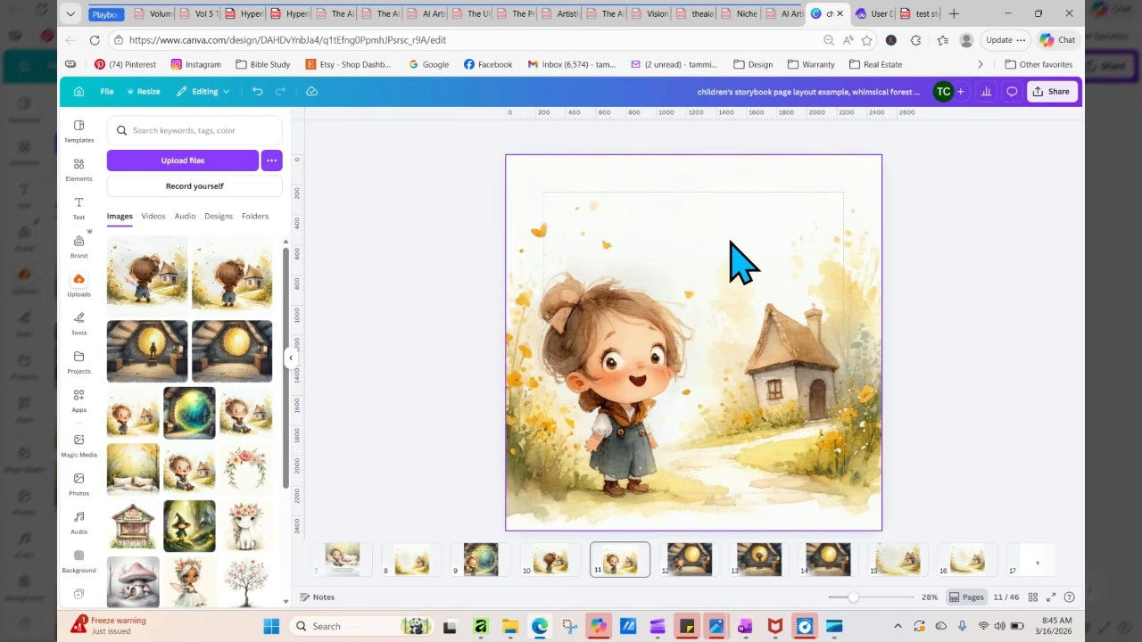
Switch to Artistly, choose the Fast AI Image Designer, and open the personal designs gallery
{"action": "left_click", "coordinate": [876, 13]}
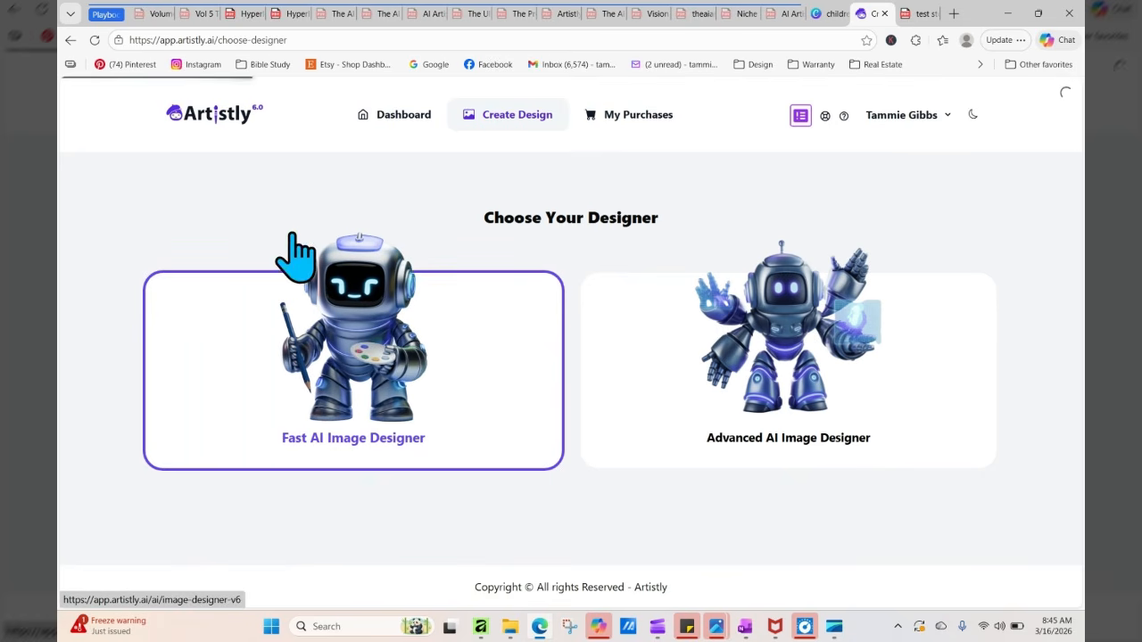
{"action": "left_click", "coordinate": [291, 235]}
{"action": "left_click_drag", "start_coordinate": [368, 222], "coordinate": [888, 227]}
{"action": "left_click", "coordinate": [642, 305]}
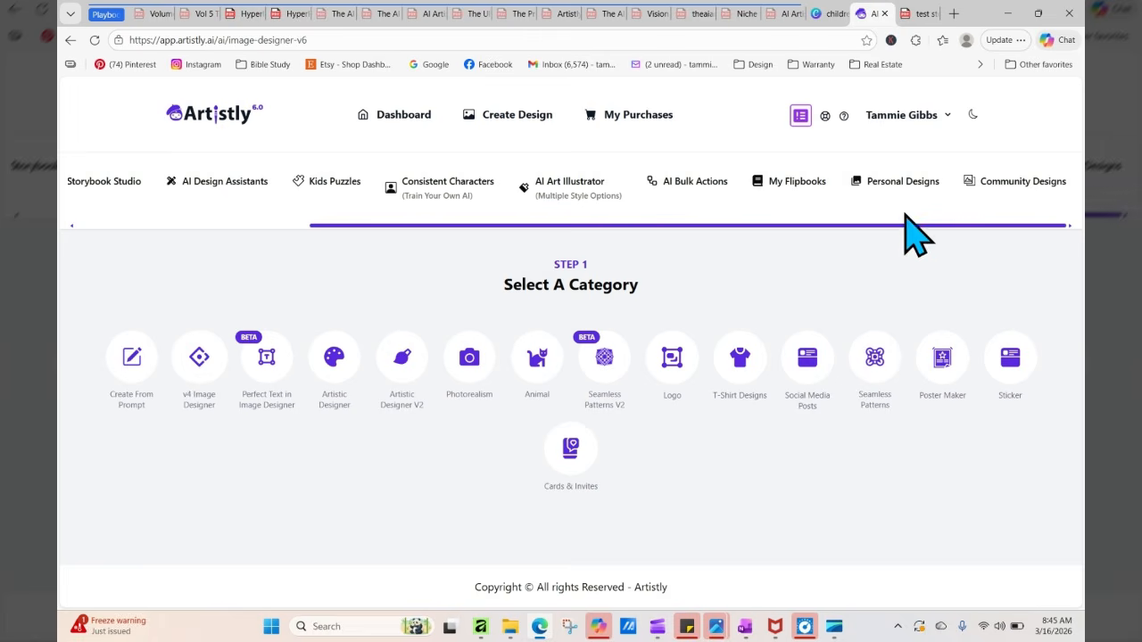
{"action": "left_click", "coordinate": [901, 183]}
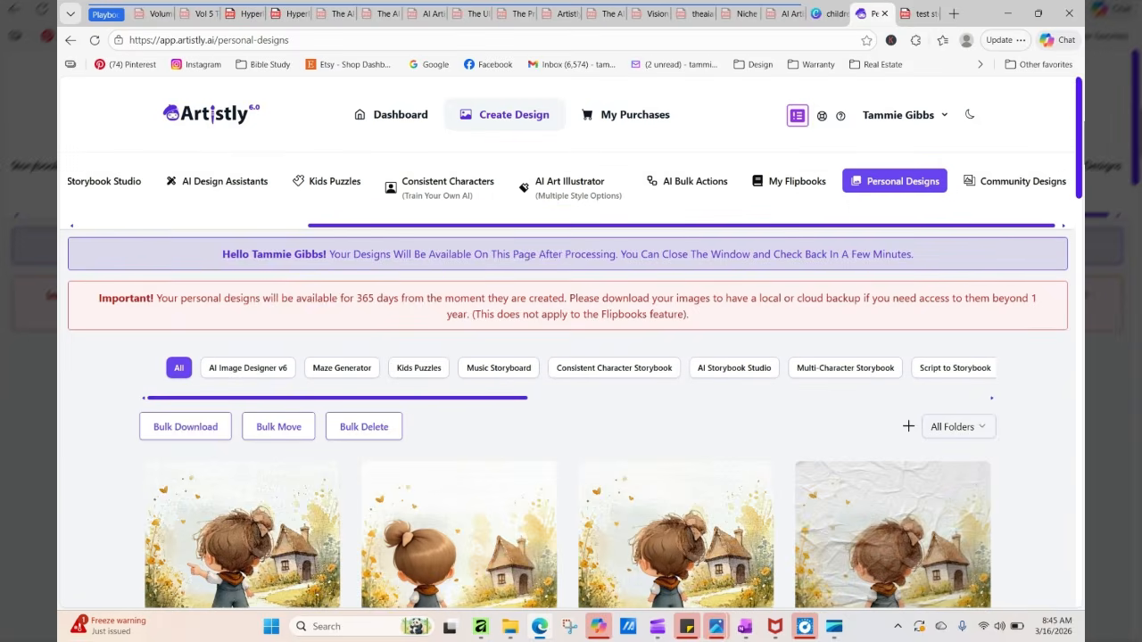
Load more personal designs and view the details of the girl standing near the cottage
{"action": "left_click_drag", "start_coordinate": [1081, 121], "coordinate": [1073, 581]}
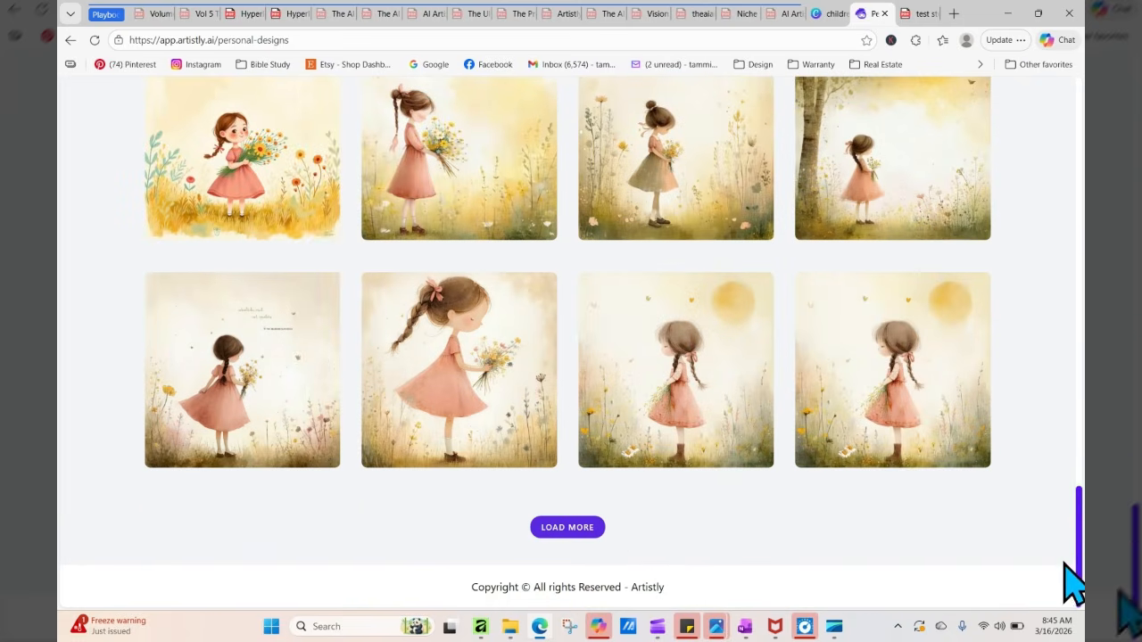
{"action": "left_click", "coordinate": [591, 527]}
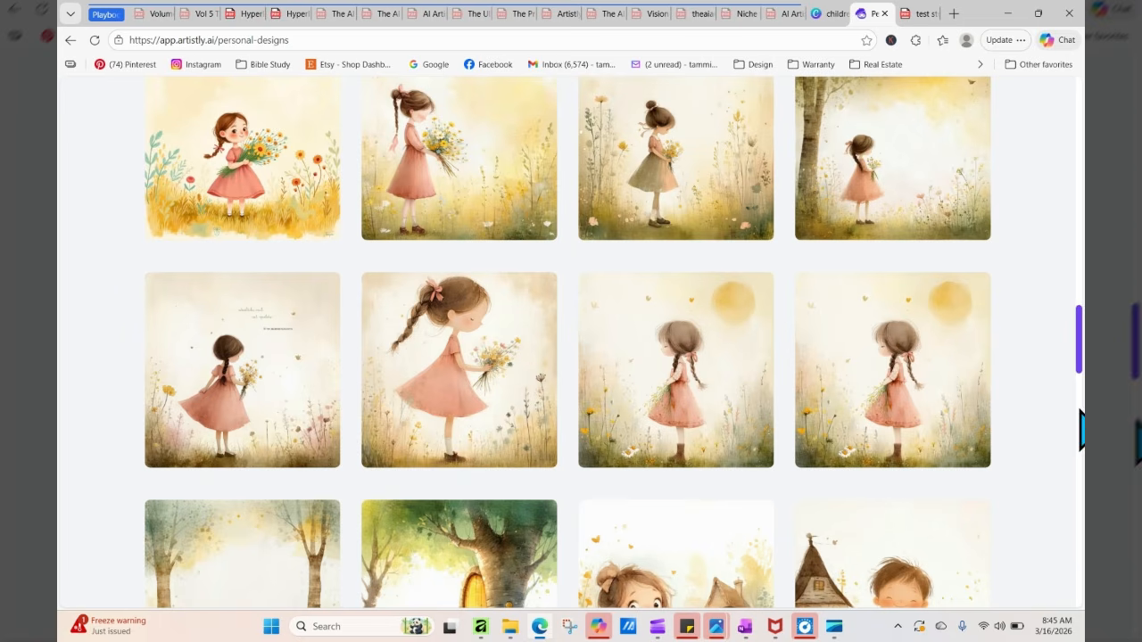
{"action": "left_click_drag", "start_coordinate": [1081, 364], "coordinate": [1081, 406]}
{"action": "mouse_move", "coordinate": [718, 286]}
{"action": "left_click", "coordinate": [646, 261]}
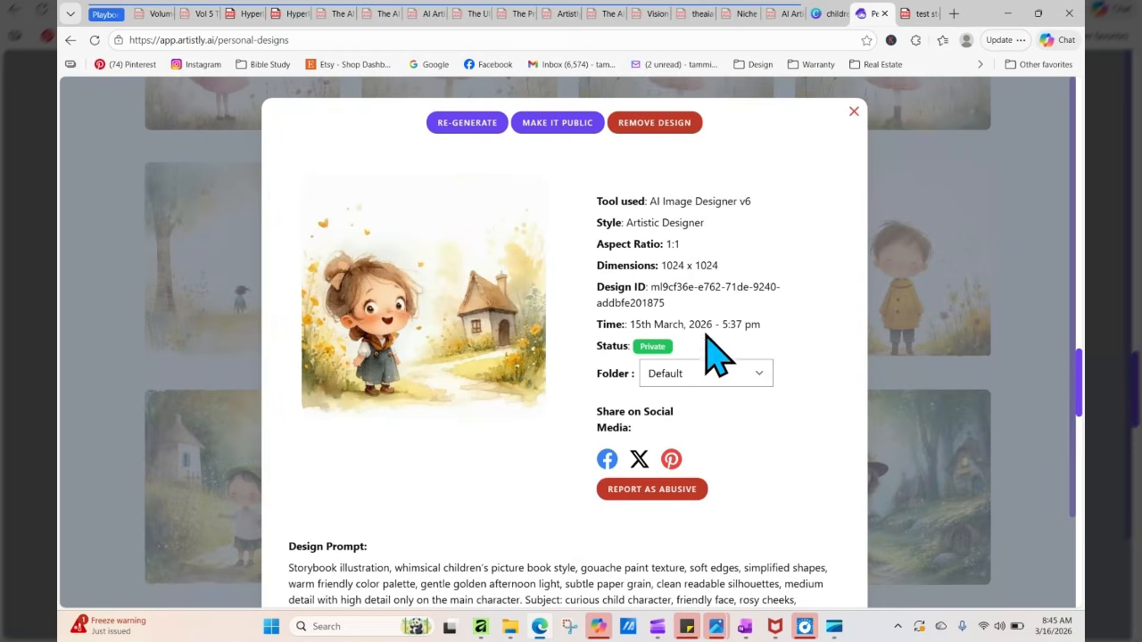
{"action": "left_click", "coordinate": [854, 111]}
Find the bedroom reading nook background with pillows and an open book in the gallery and view its details
{"action": "mouse_move", "coordinate": [650, 276]}
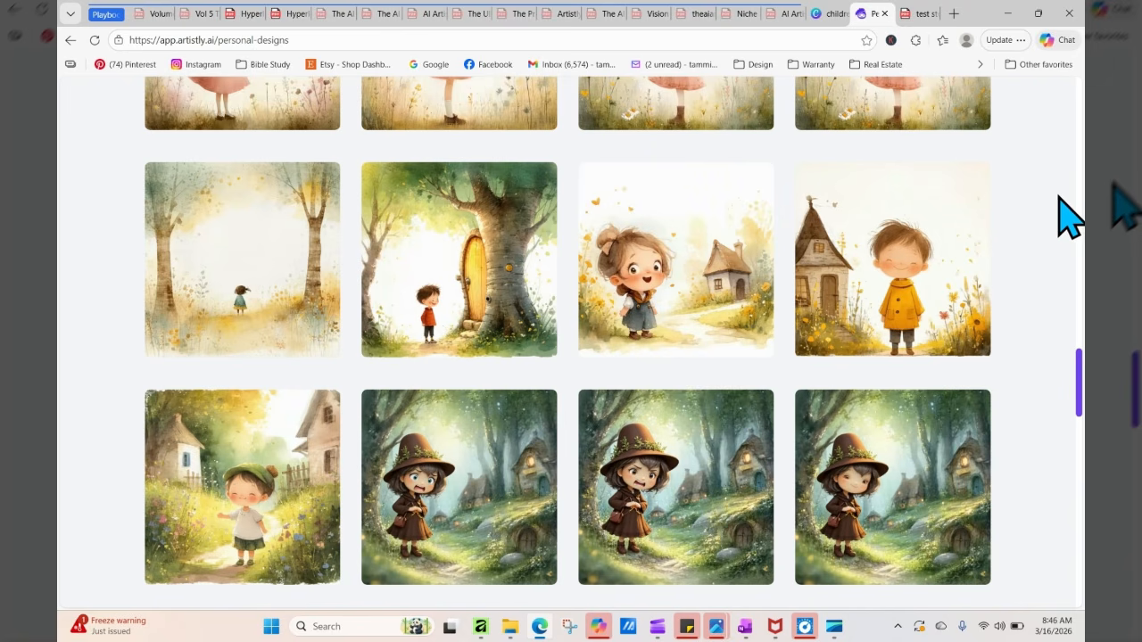
{"action": "mouse_move", "coordinate": [670, 223]}
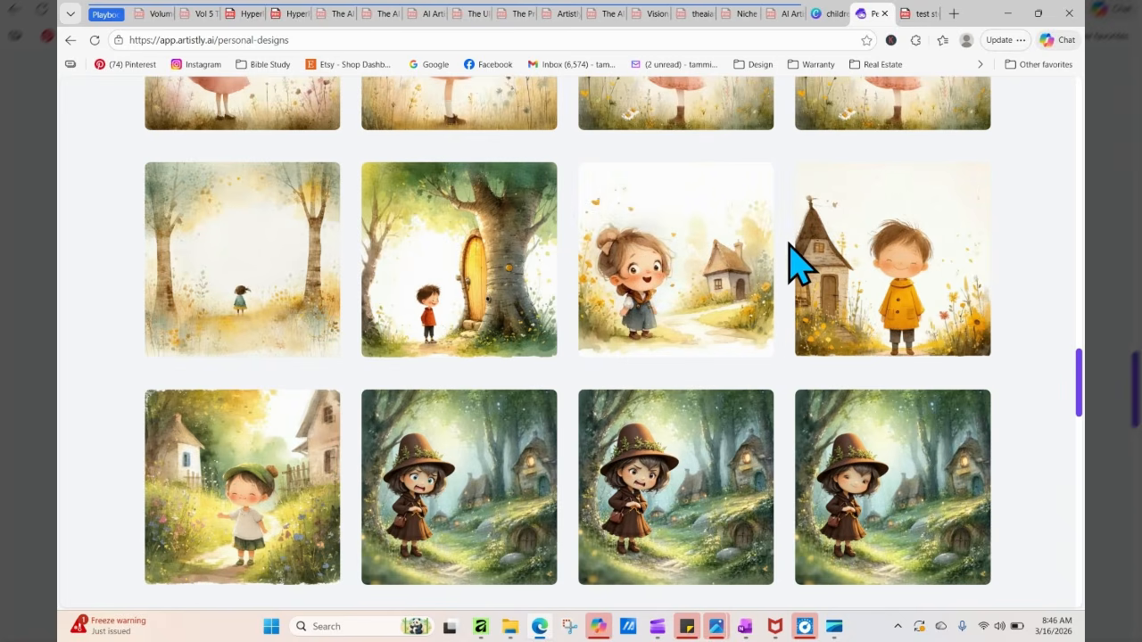
{"action": "mouse_move", "coordinate": [620, 312]}
{"action": "right_click", "coordinate": [1049, 266]}
{"action": "left_click", "coordinate": [1035, 188]}
{"action": "left_click_drag", "start_coordinate": [1079, 381], "coordinate": [1080, 252]}
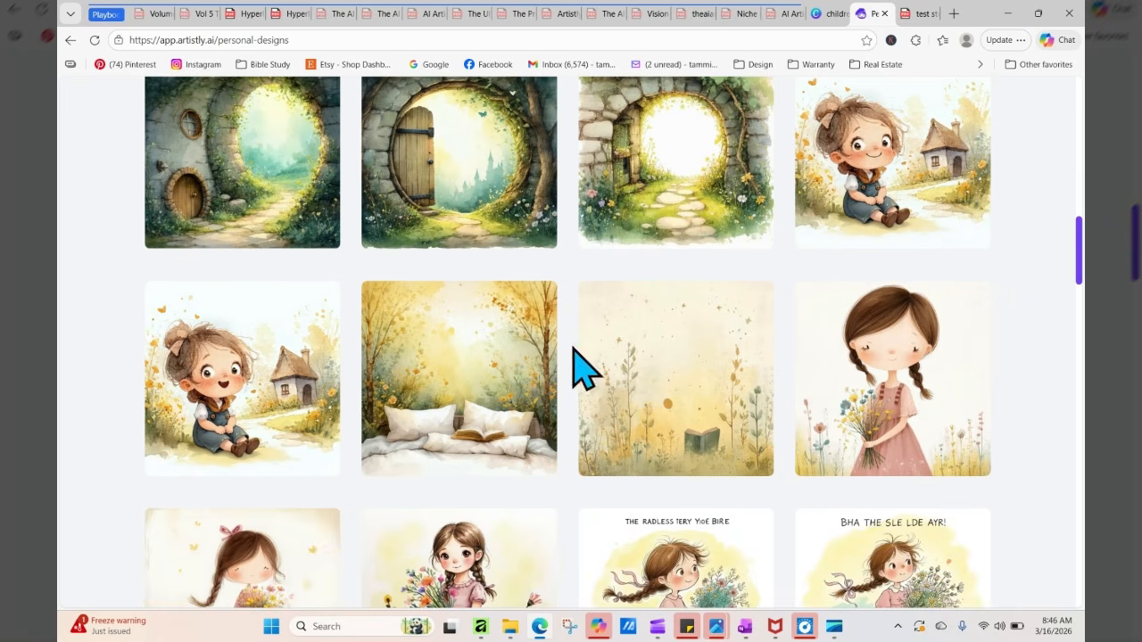
{"action": "mouse_move", "coordinate": [409, 410]}
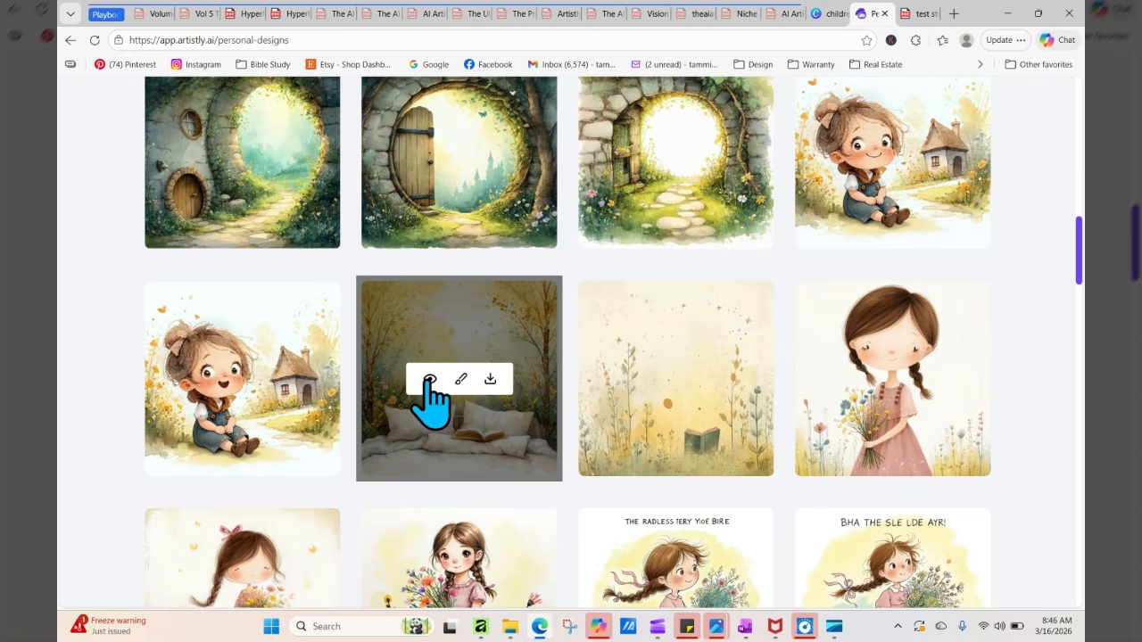
{"action": "left_click", "coordinate": [429, 381]}
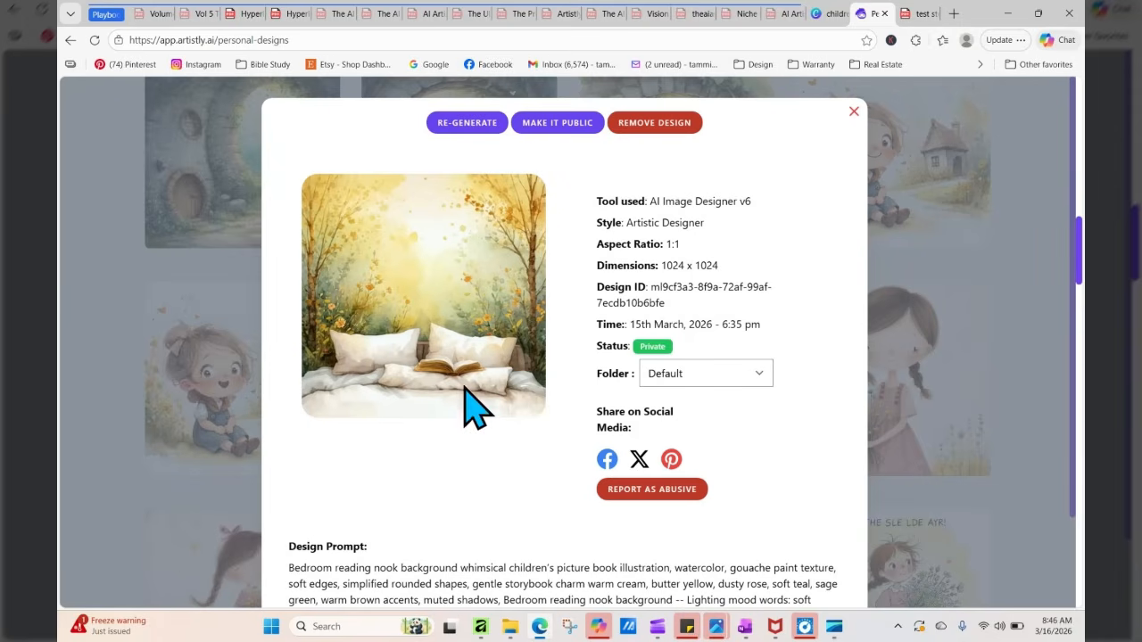
{"action": "left_click", "coordinate": [852, 114]}
Switch to the Canva design and move the seated girl on page 7 slightly up and to the left on the bed
{"action": "left_click", "coordinate": [824, 17]}
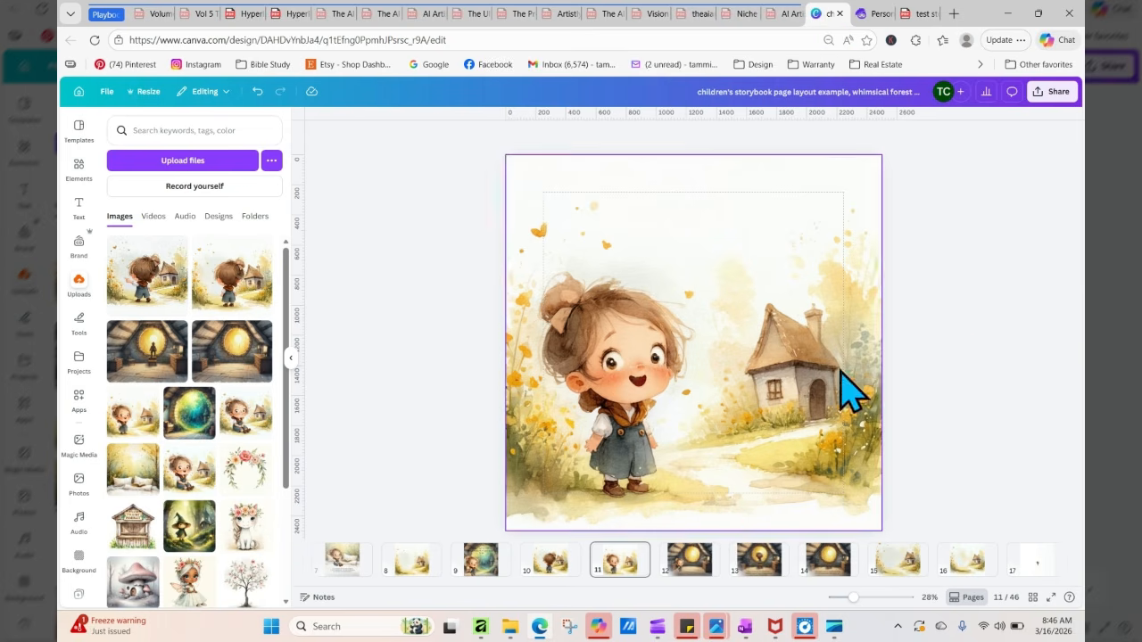
{"action": "left_click", "coordinate": [339, 553]}
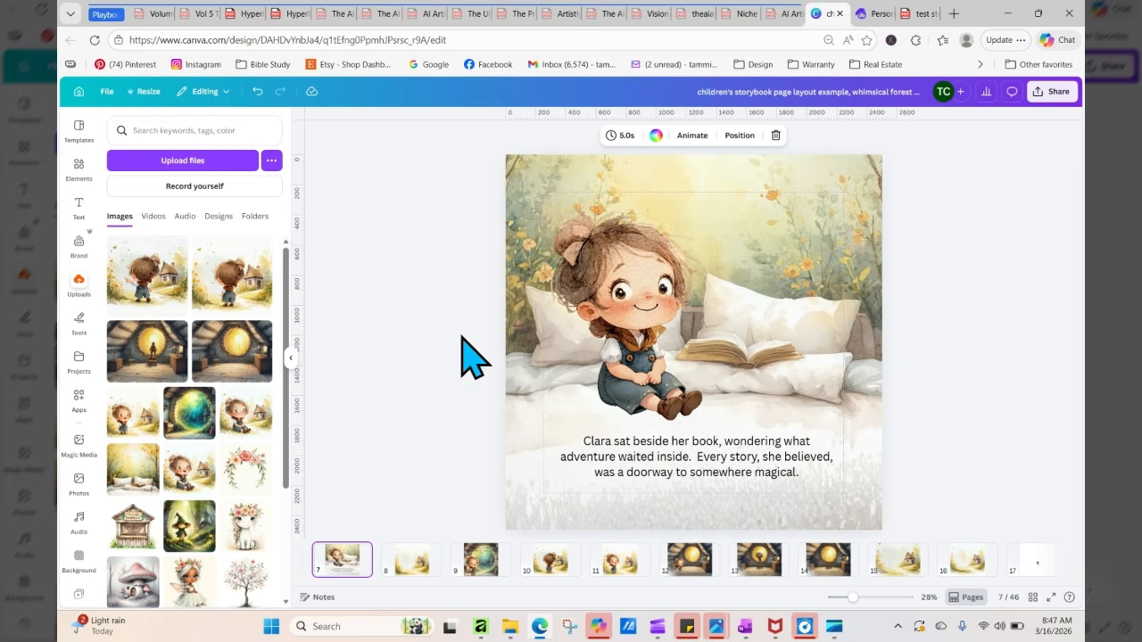
{"action": "left_click", "coordinate": [633, 331]}
{"action": "left_click_drag", "start_coordinate": [632, 331], "coordinate": [604, 294]}
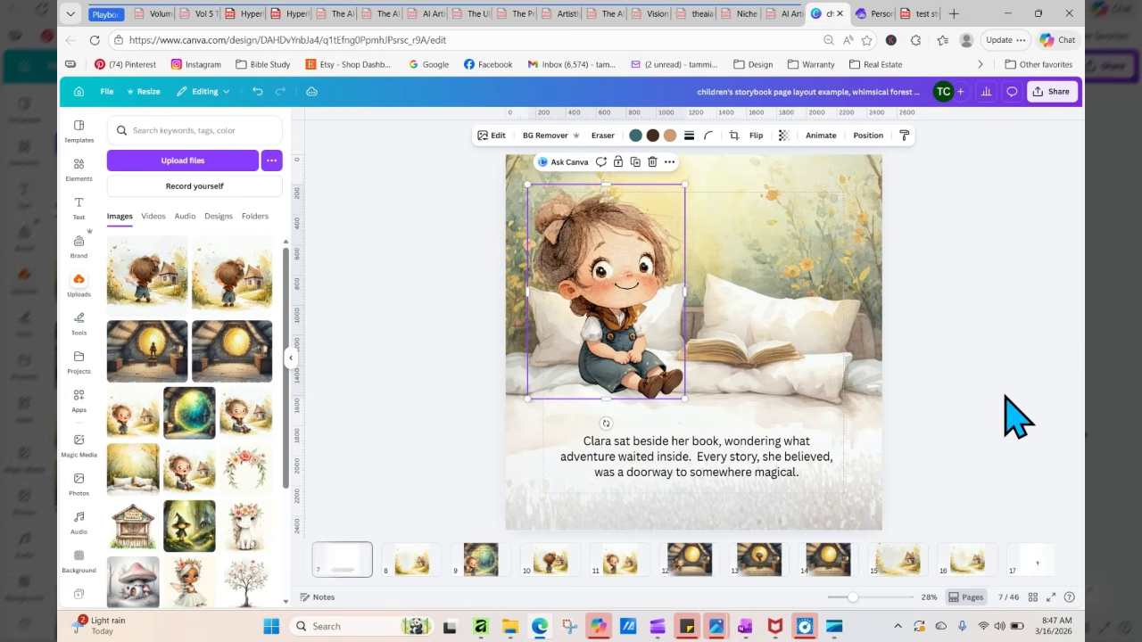
{"action": "left_click", "coordinate": [1018, 415]}
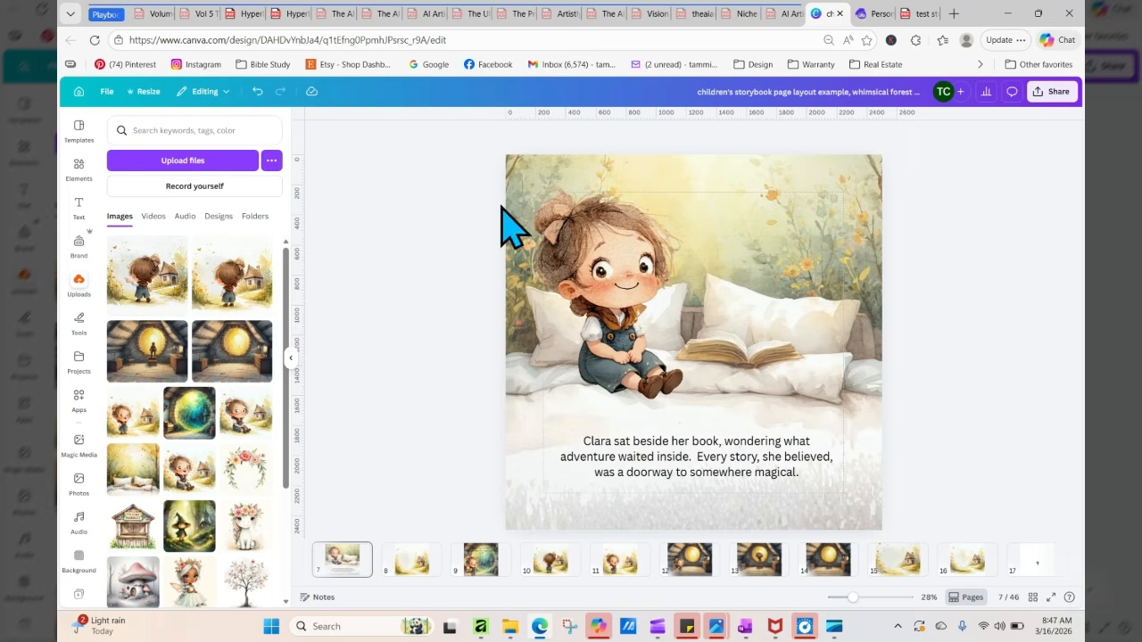
Return to the Artistly gallery and view the prompt and details of the open-mouthed girl sitting near the cottage
{"action": "left_click", "coordinate": [874, 15]}
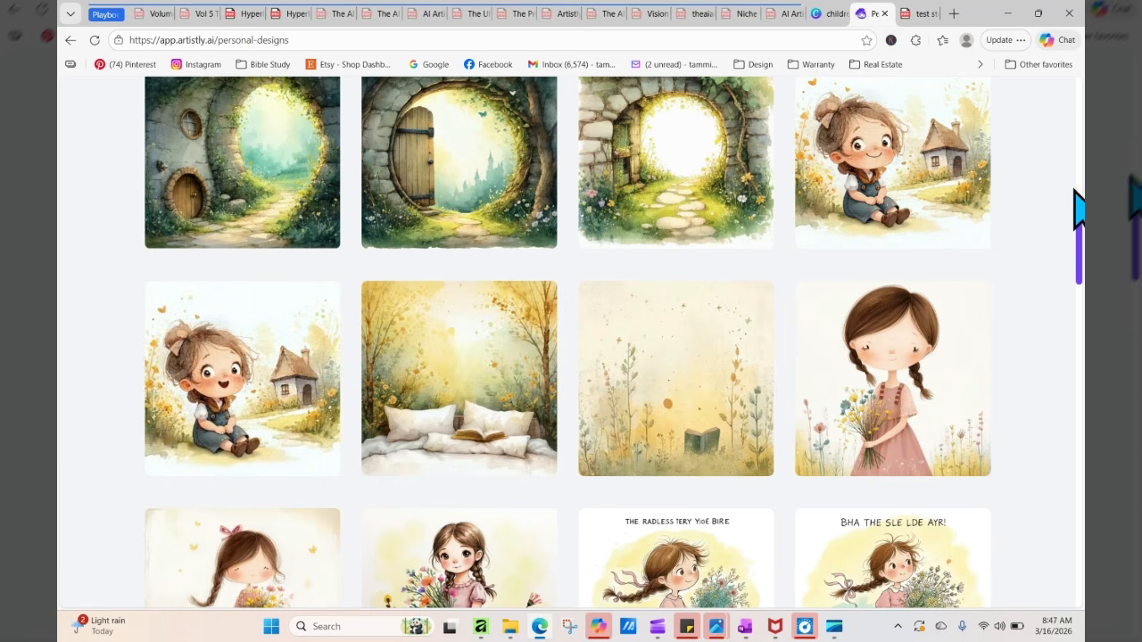
{"action": "scroll", "coordinate": [1080, 268], "scroll_direction": "down", "scroll_amount": 3}
{"action": "left_click_drag", "start_coordinate": [1080, 277], "coordinate": [1073, 388]}
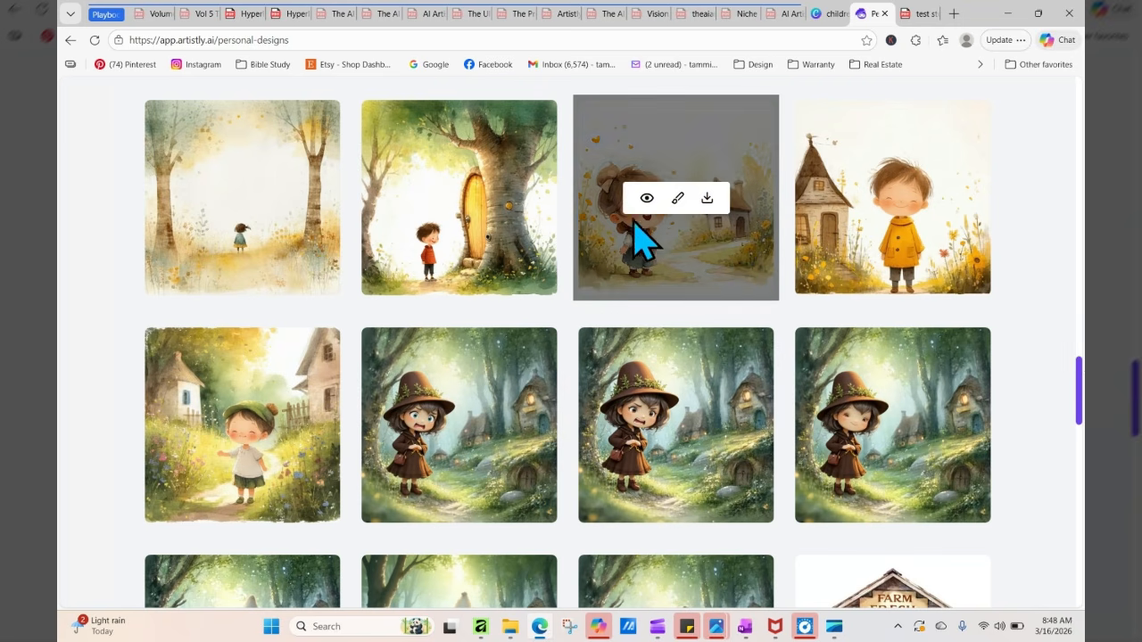
{"action": "left_click_drag", "start_coordinate": [1081, 395], "coordinate": [1057, 248]}
{"action": "mouse_move", "coordinate": [163, 377]}
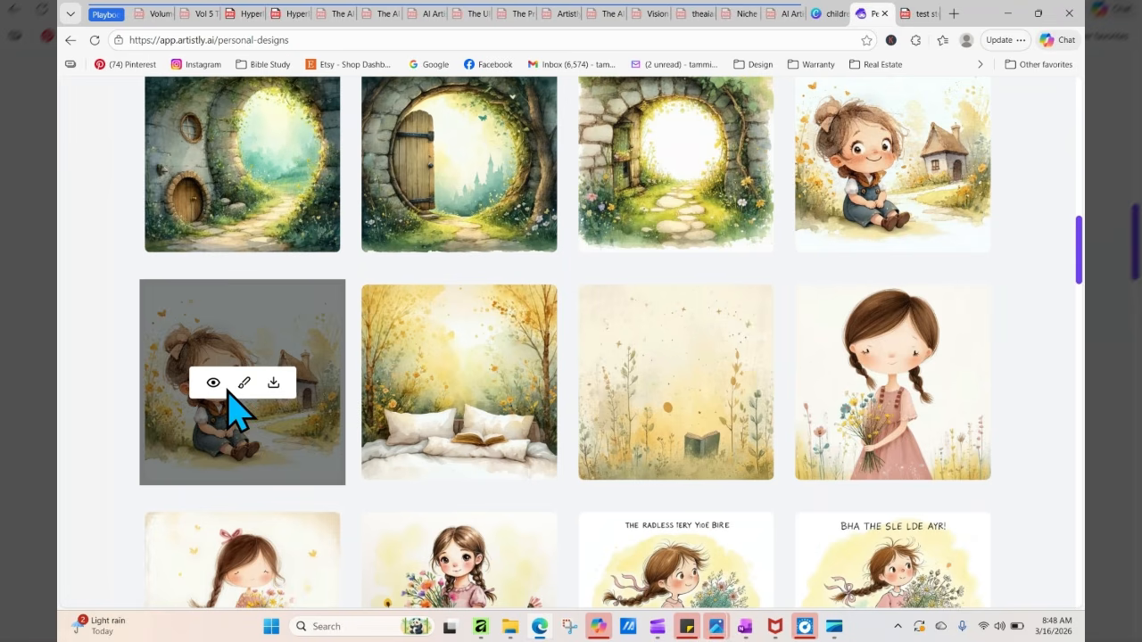
{"action": "left_click", "coordinate": [214, 382]}
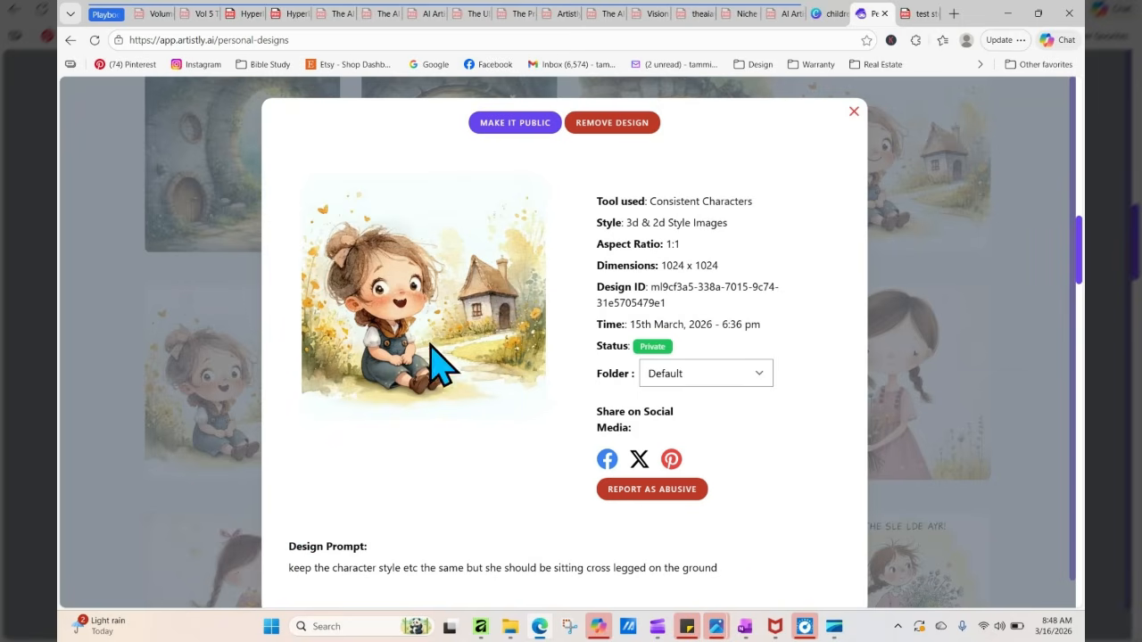
{"action": "left_click", "coordinate": [854, 111]}
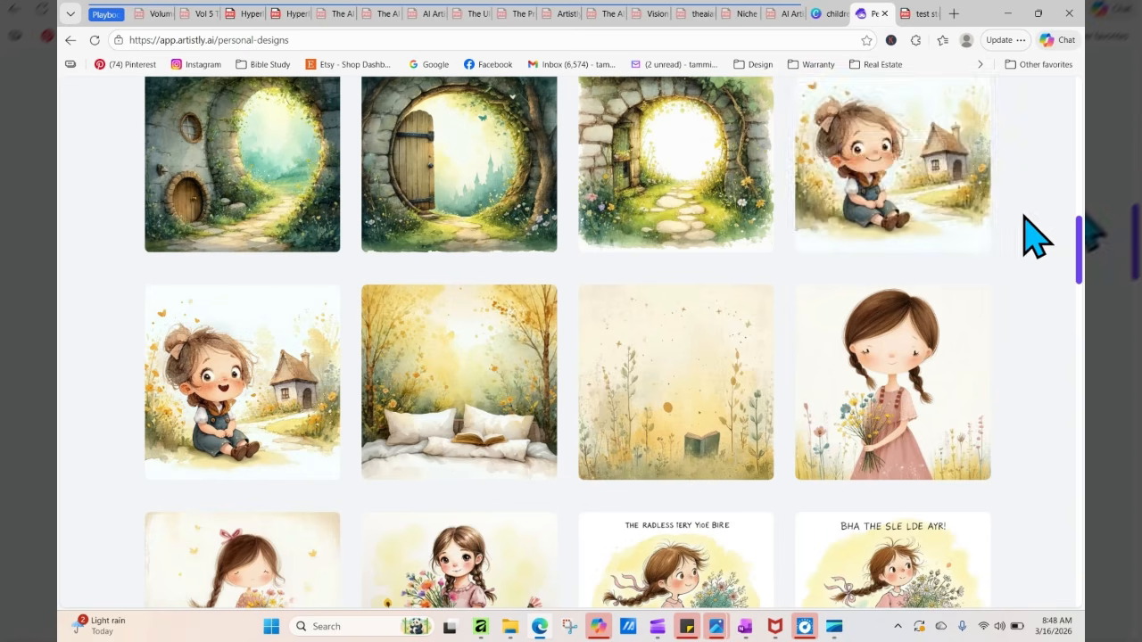
View the softly smiling seated girl's design prompt and compare it with the prompt examples in the character creation and storybook guide PDFs
{"action": "left_click", "coordinate": [863, 159]}
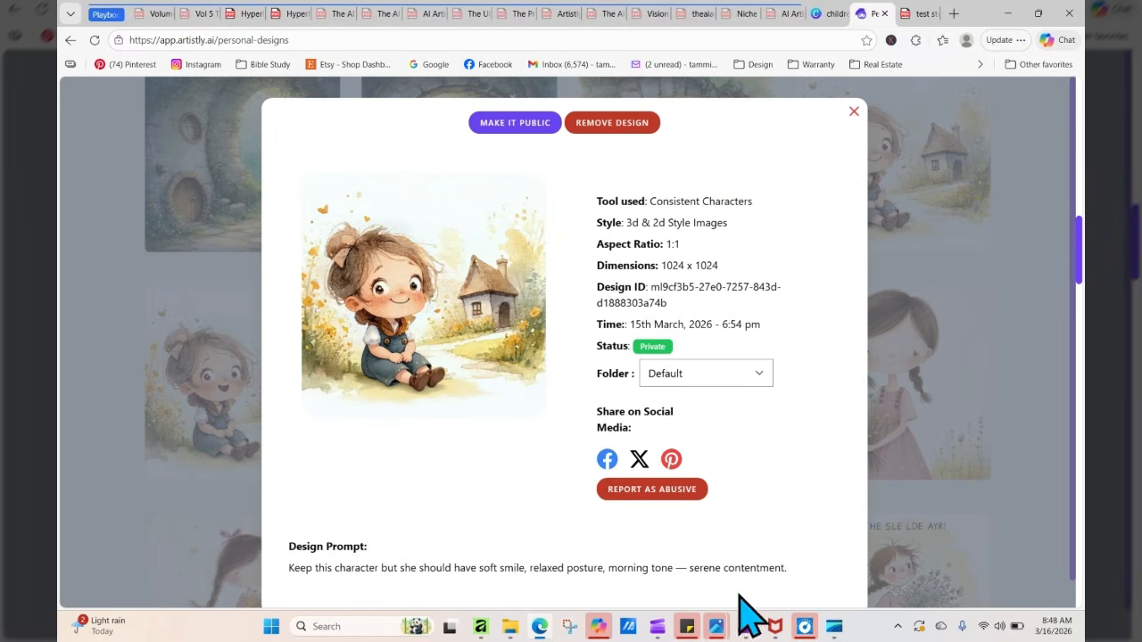
{"action": "left_click", "coordinate": [379, 14]}
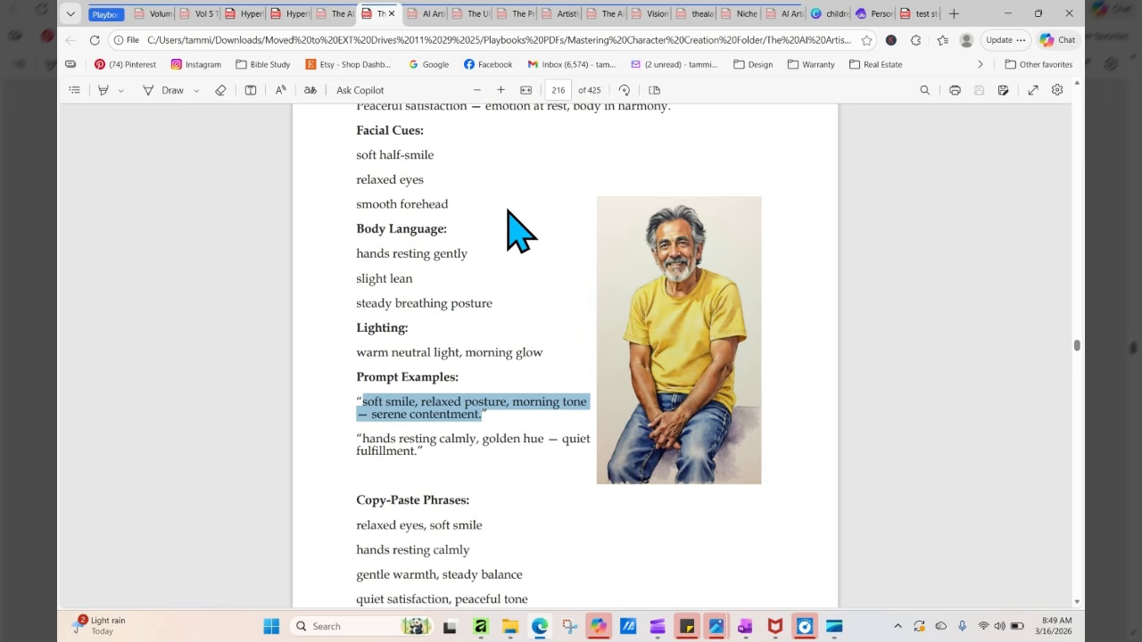
{"action": "left_click", "coordinate": [786, 16]}
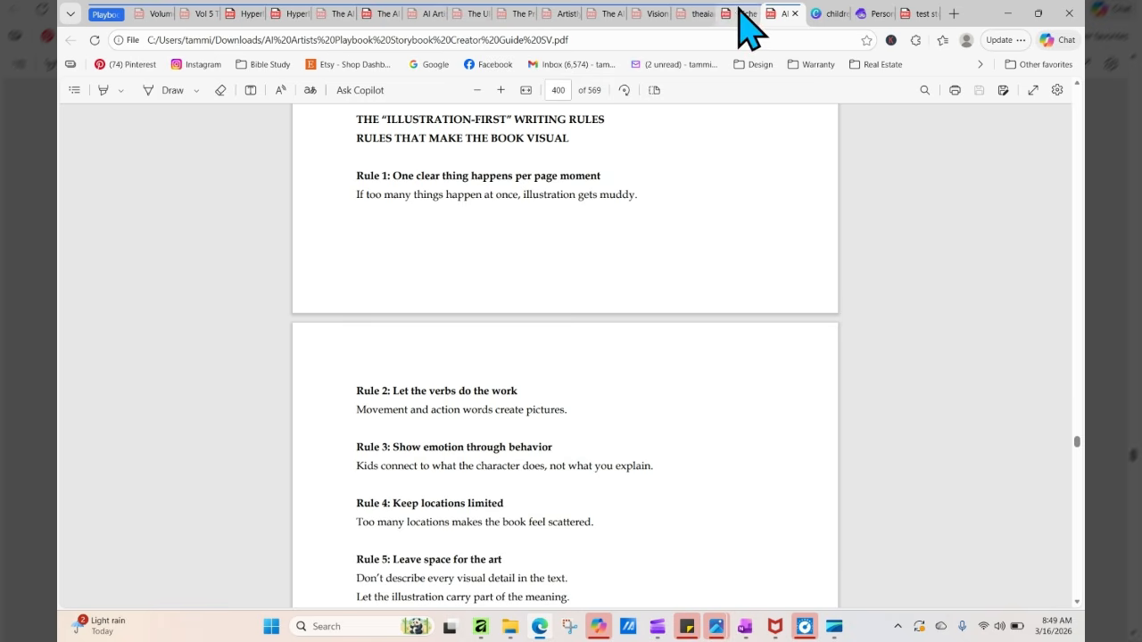
{"action": "left_click", "coordinate": [867, 15]}
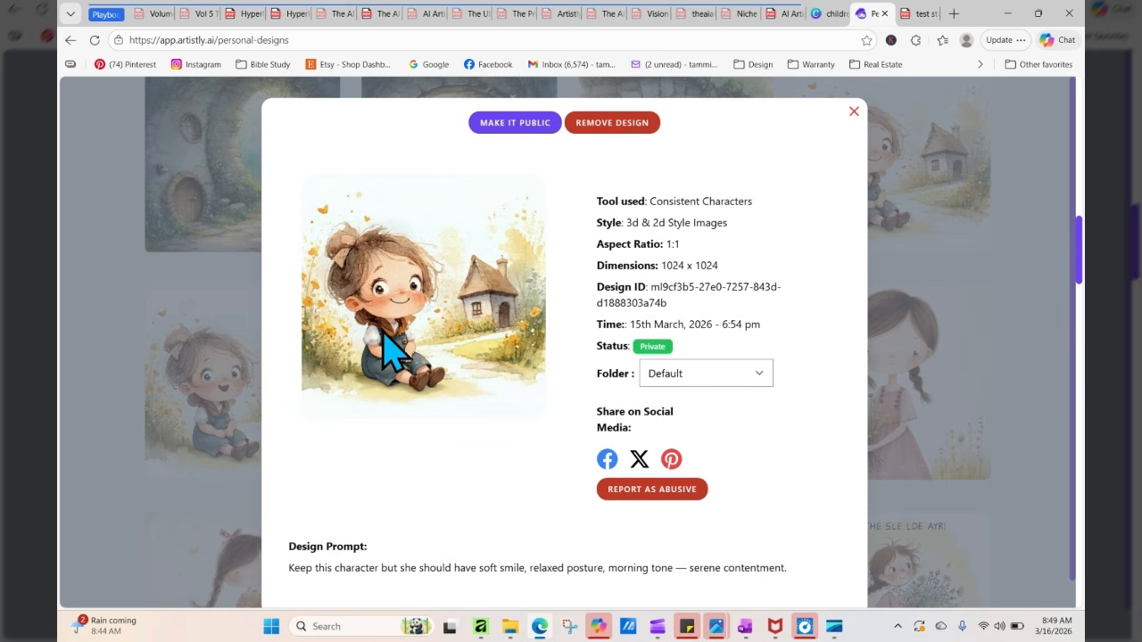
{"action": "left_click", "coordinate": [854, 114]}
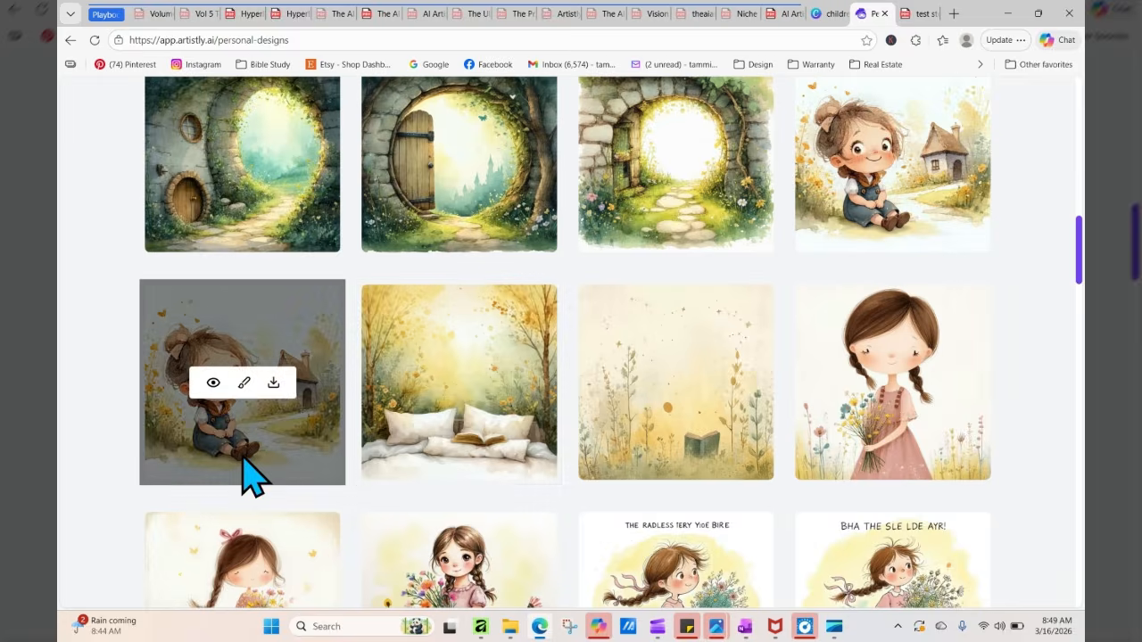
Reopen the details of the softly smiling seated girl to review her design prompt again
{"action": "mouse_move", "coordinate": [827, 176]}
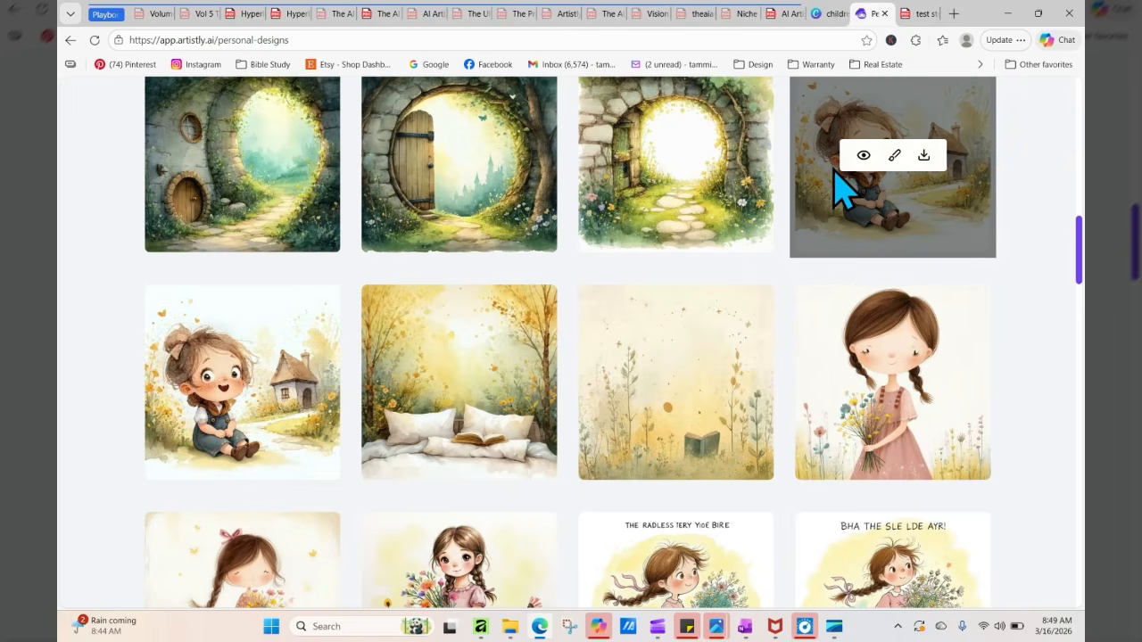
{"action": "left_click", "coordinate": [864, 157]}
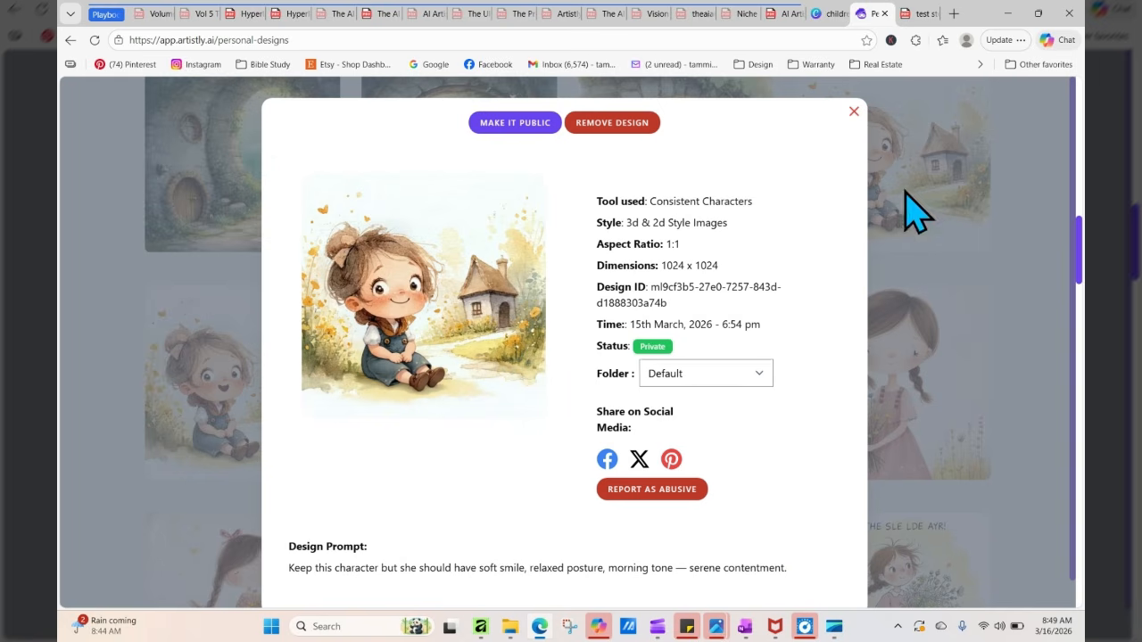
{"action": "left_click", "coordinate": [854, 110]}
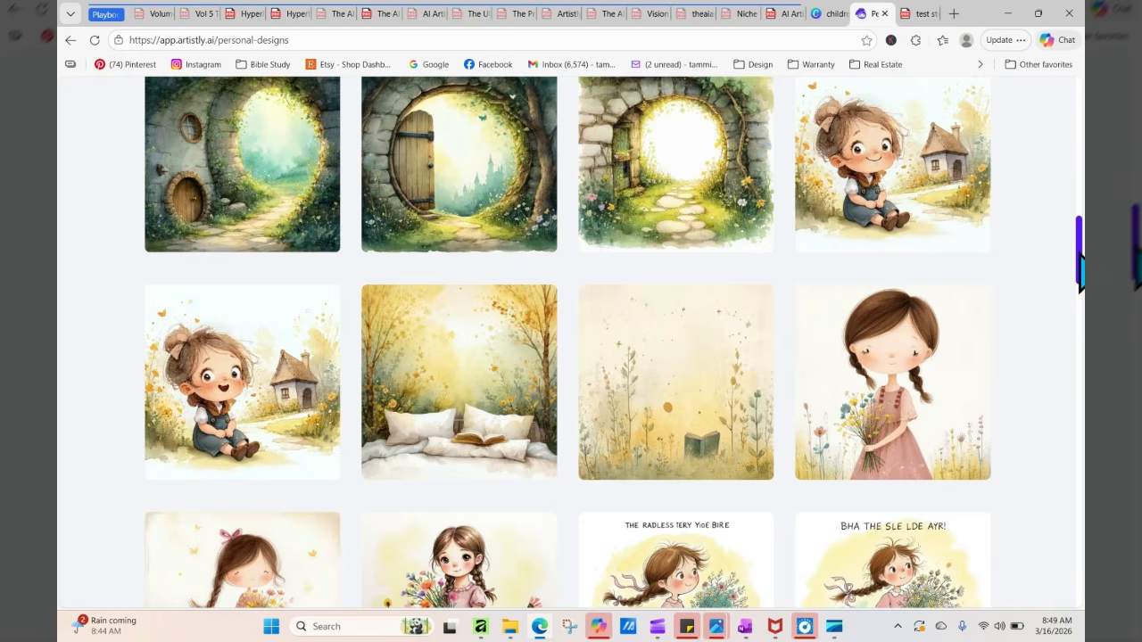
Open the Consistent Characters tool and select the 3d & 2d Style Images category
{"action": "left_click_drag", "start_coordinate": [1079, 267], "coordinate": [1080, 116]}
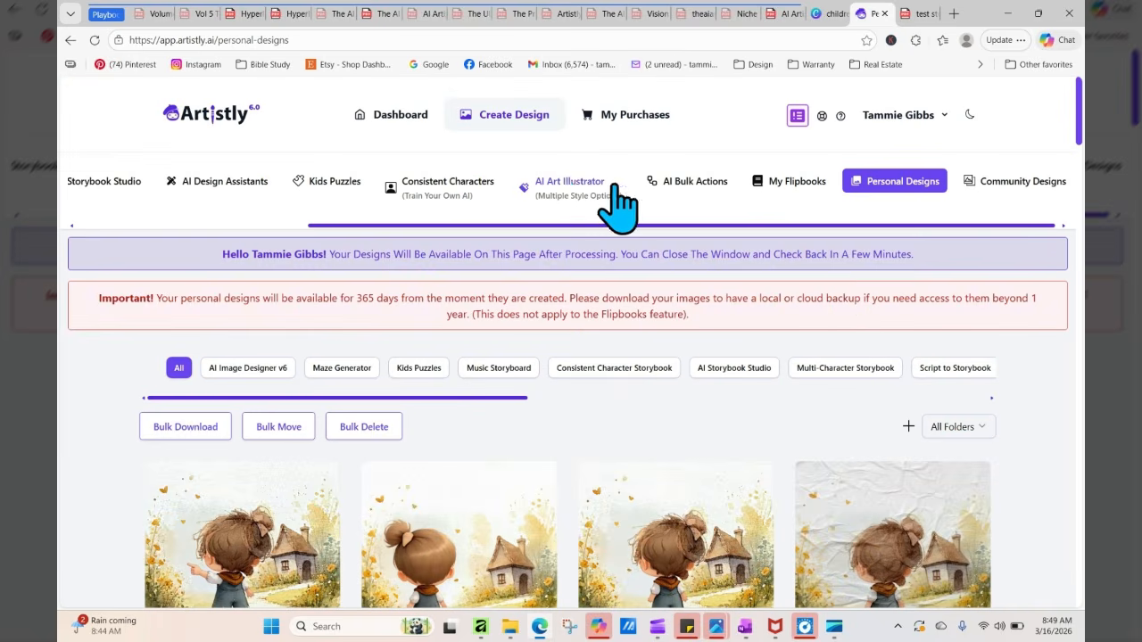
{"action": "left_click", "coordinate": [456, 181]}
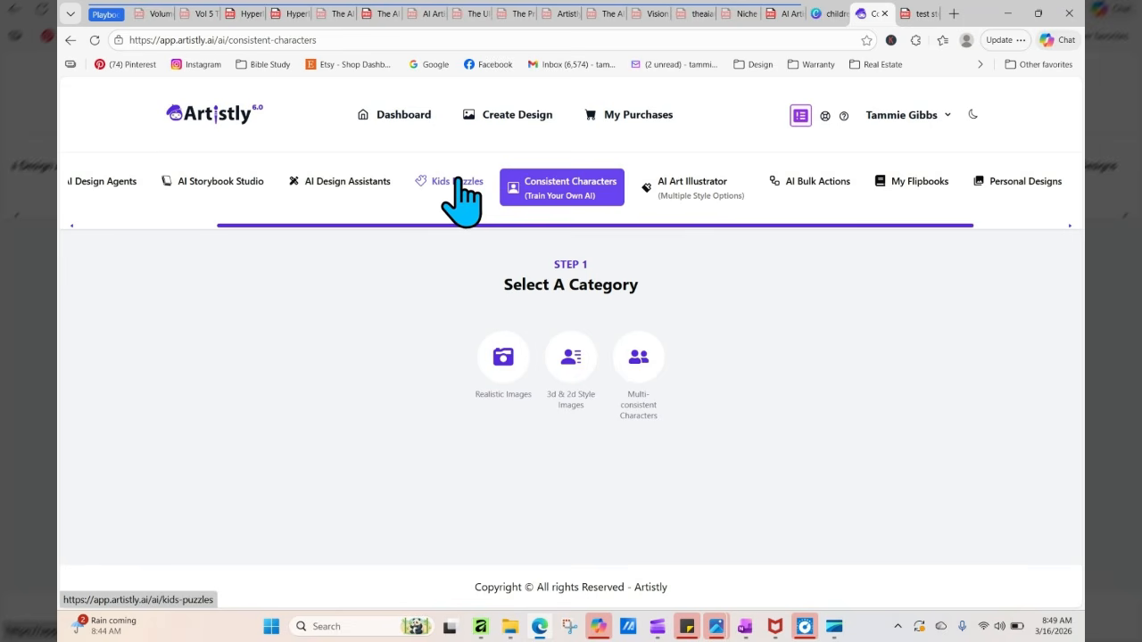
{"action": "left_click", "coordinate": [578, 361]}
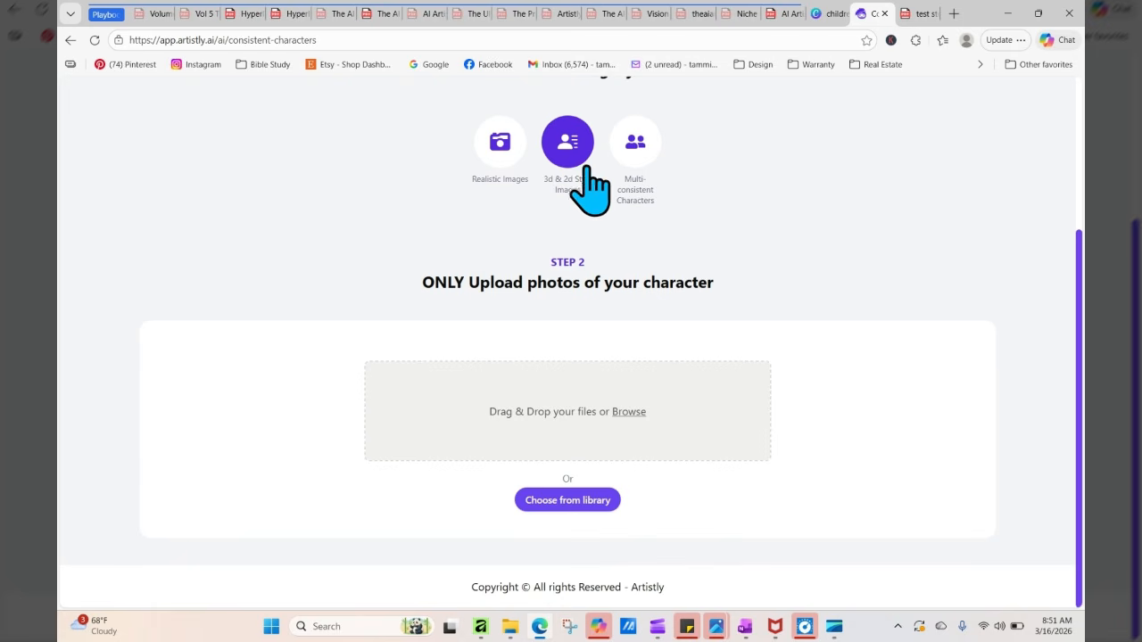
Choose the softly smiling seated girl near the cottage from the media library as the character reference photo
{"action": "left_click", "coordinate": [592, 504]}
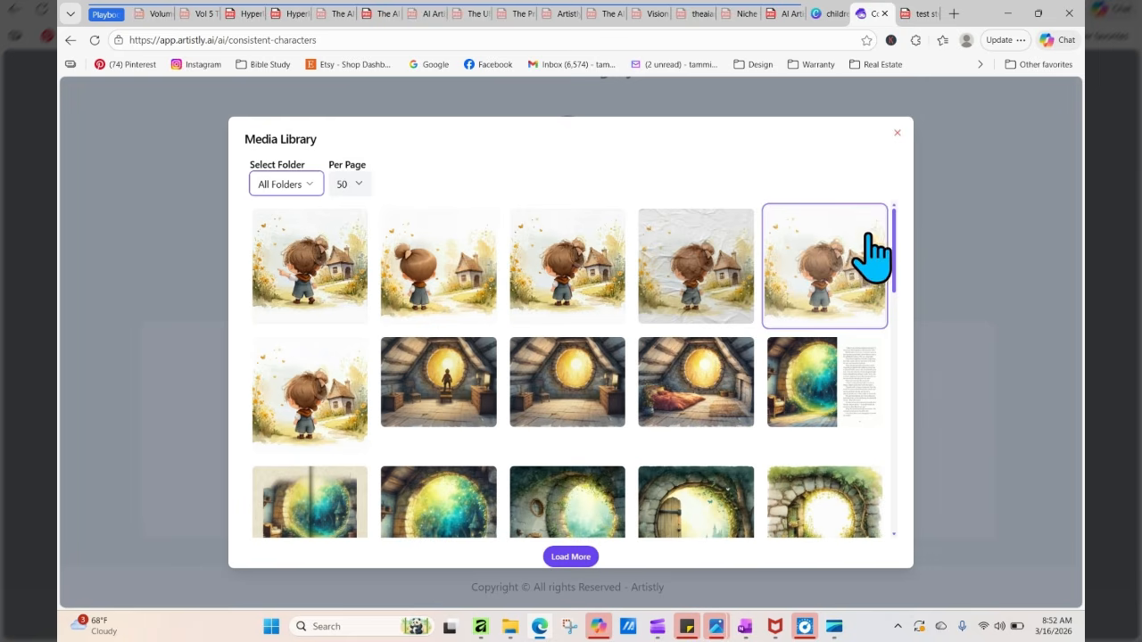
{"action": "left_click_drag", "start_coordinate": [897, 247], "coordinate": [897, 312]}
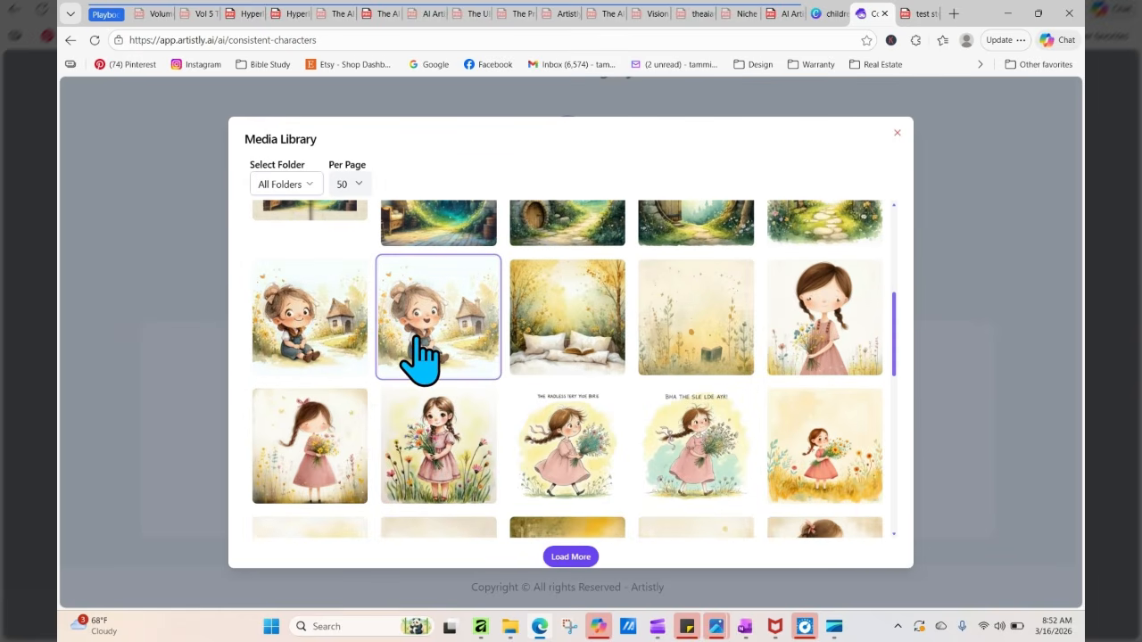
{"action": "left_click", "coordinate": [288, 319]}
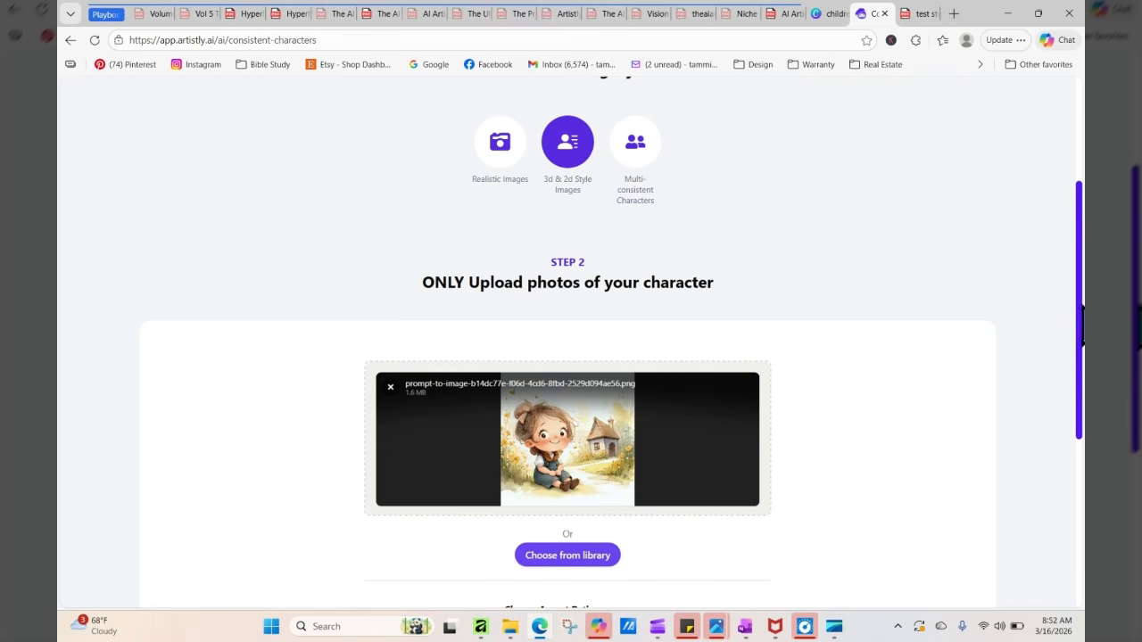
{"action": "scroll", "coordinate": [567, 357], "scroll_direction": "down", "scroll_amount": 3}
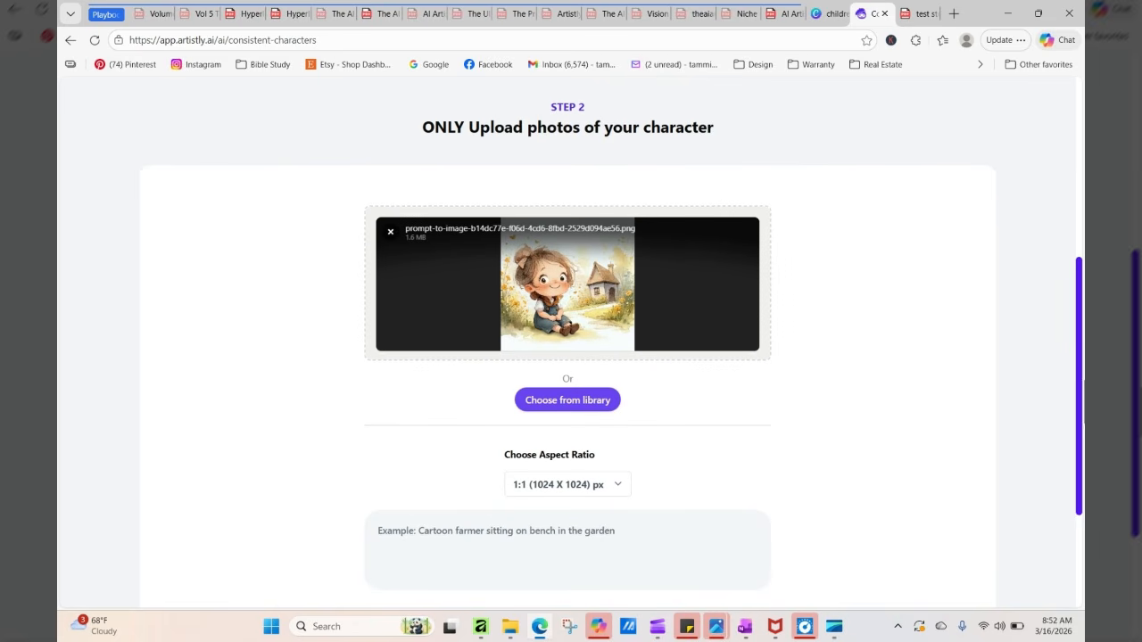
Begin the character prompt with "Leave the style the same and the character the same except change the expression to:"
{"action": "left_click", "coordinate": [640, 540]}
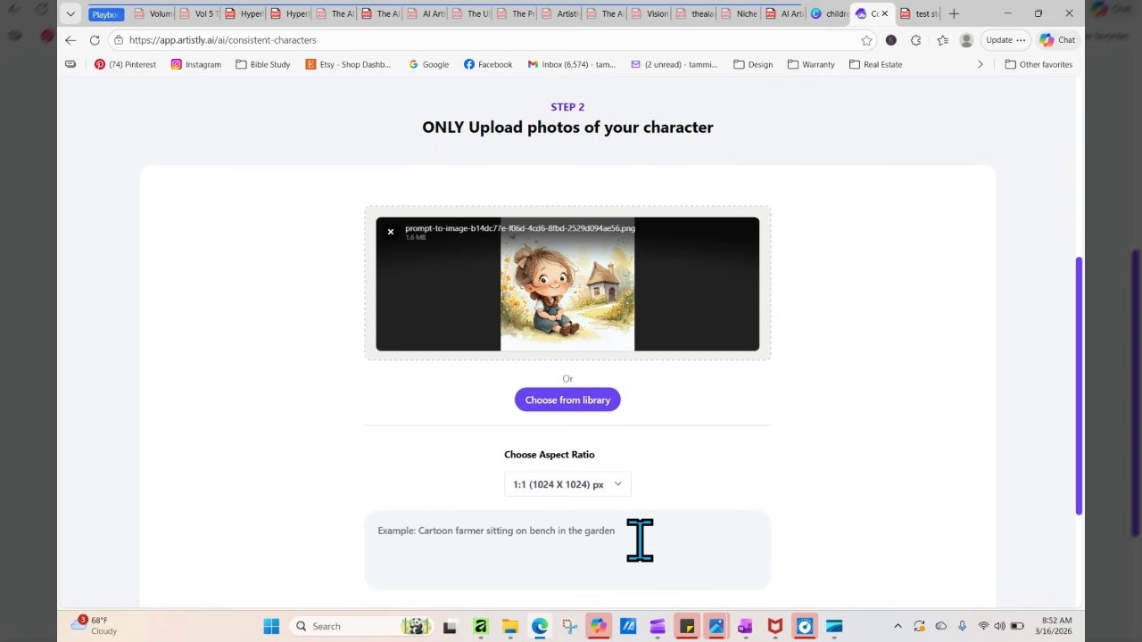
{"action": "type", "text": "L"}
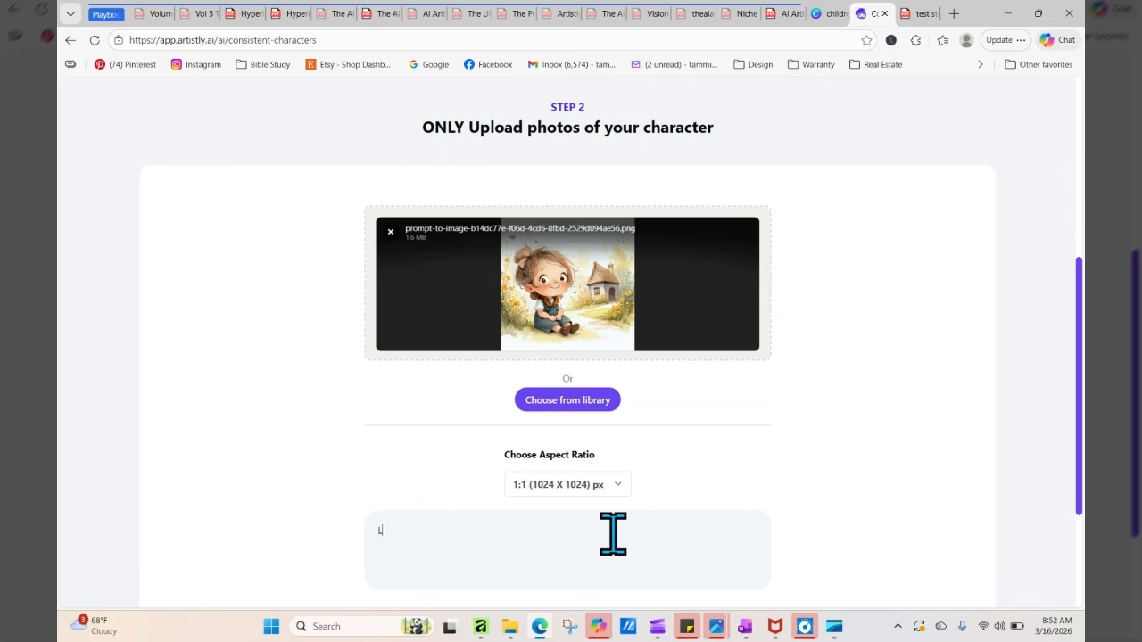
{"action": "type", "text": "eave the style the same and the char"}
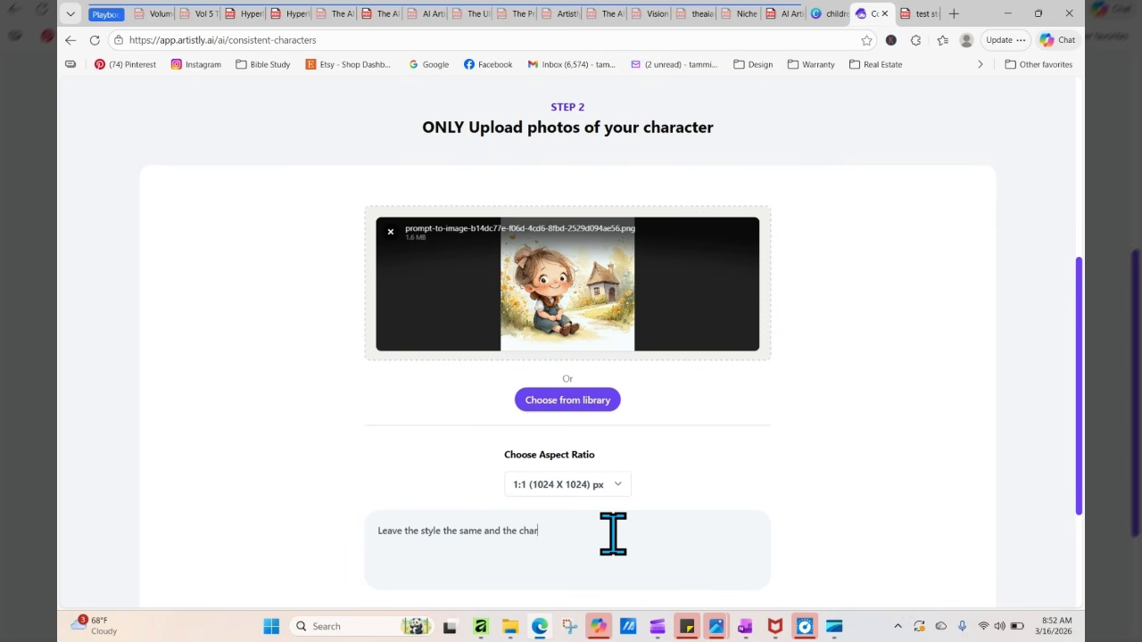
{"action": "type", "text": "acter the same except change teh e"}
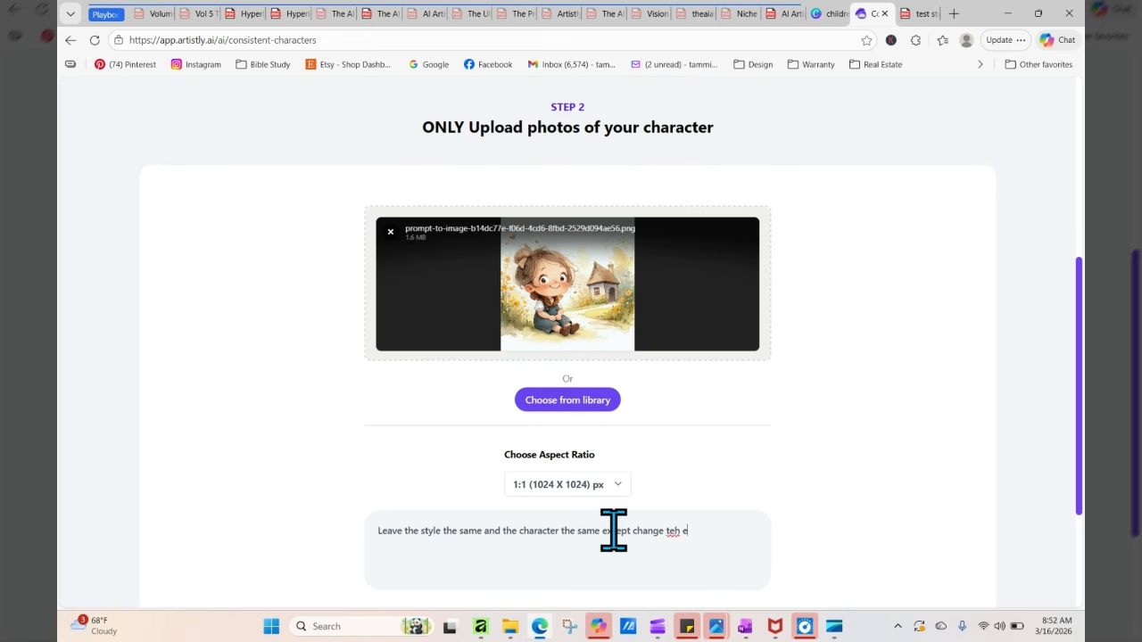
{"action": "key", "text": "BackSpace"}
{"action": "key", "text": "BackSpace"}
{"action": "key", "text": "BackSpace"}
{"action": "type", "text": "he expresion"}
{"action": "key", "text": "BackSpace"}
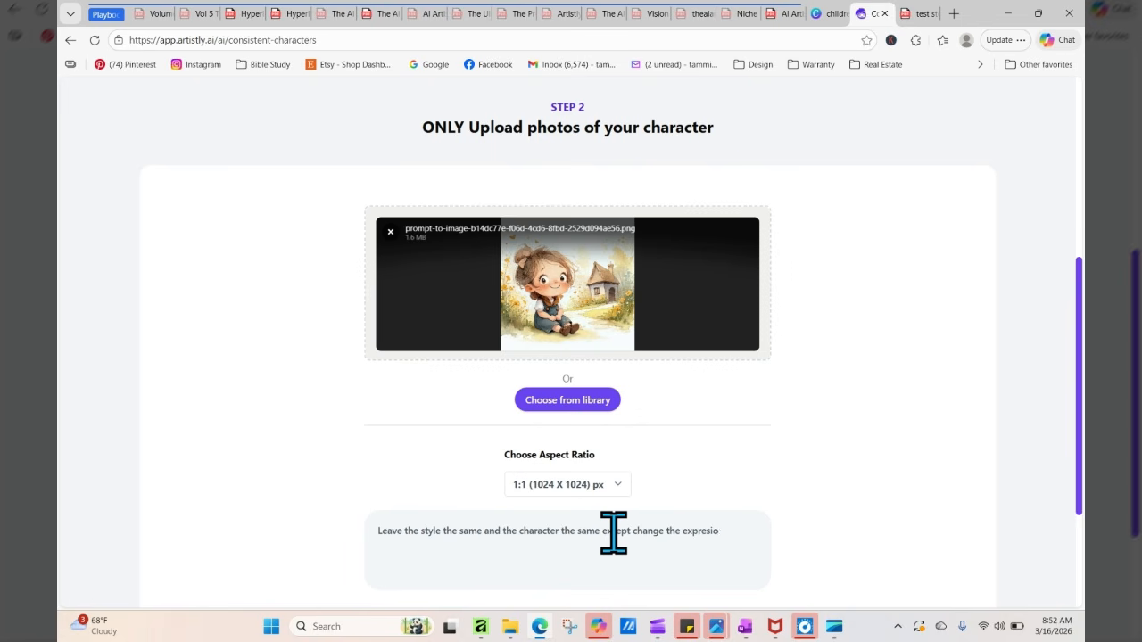
{"action": "key", "text": "BackSpace"}
{"action": "key", "text": "BackSpace"}
{"action": "type", "text": "sion"}
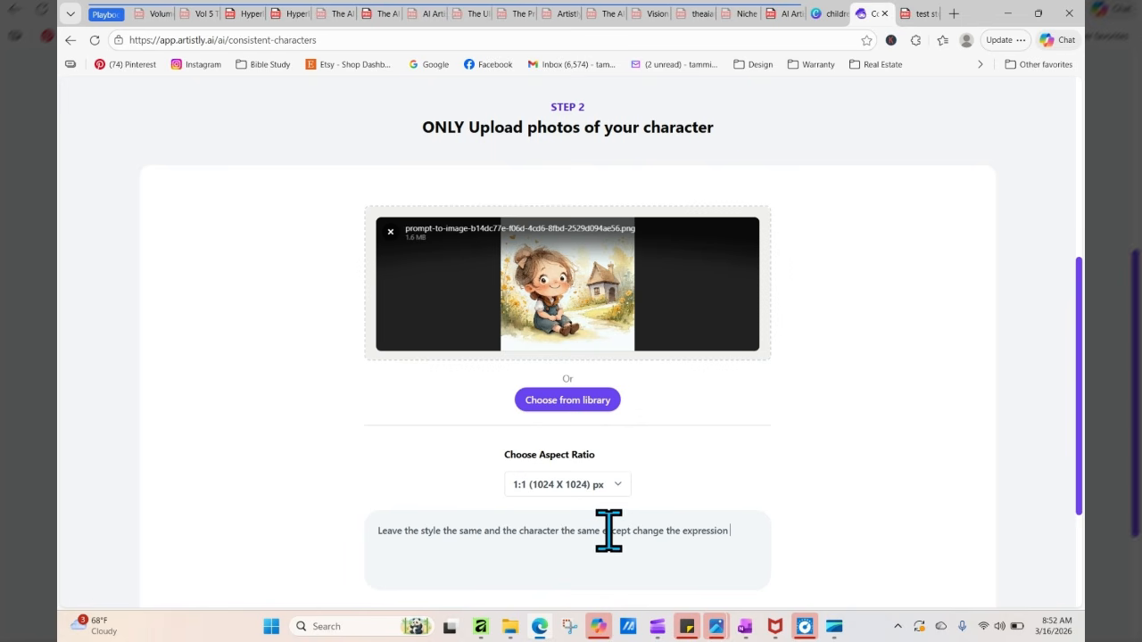
{"action": "type", "text": " to:"}
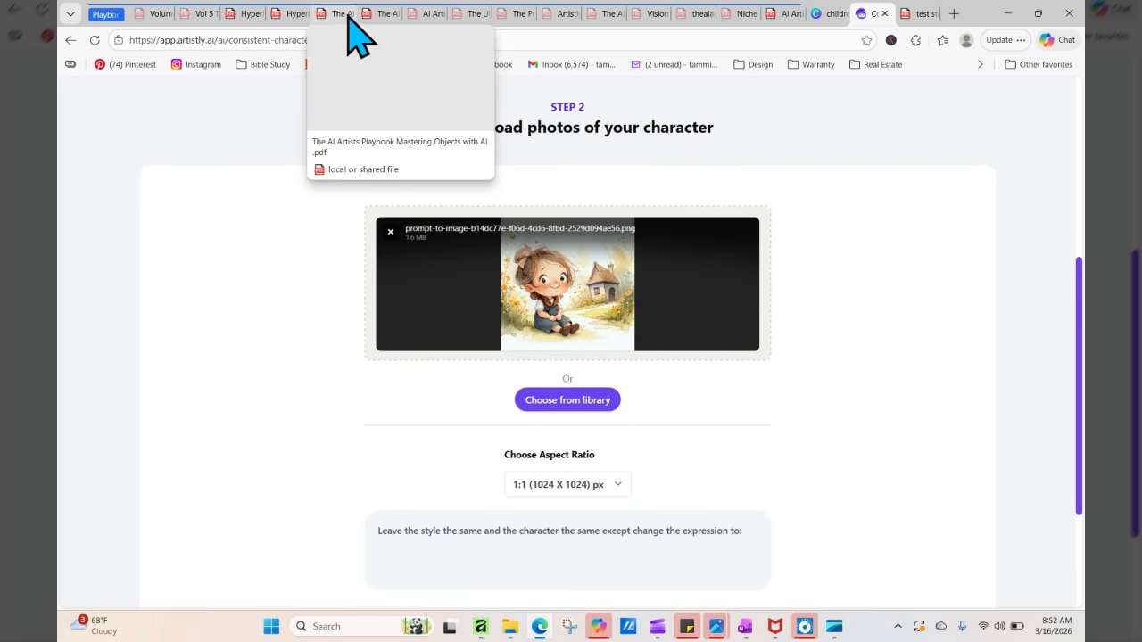
Look through the character creation PDF from the Restraint page through the Emotional Word & Phrase Bank for a new expression
{"action": "left_click", "coordinate": [375, 16]}
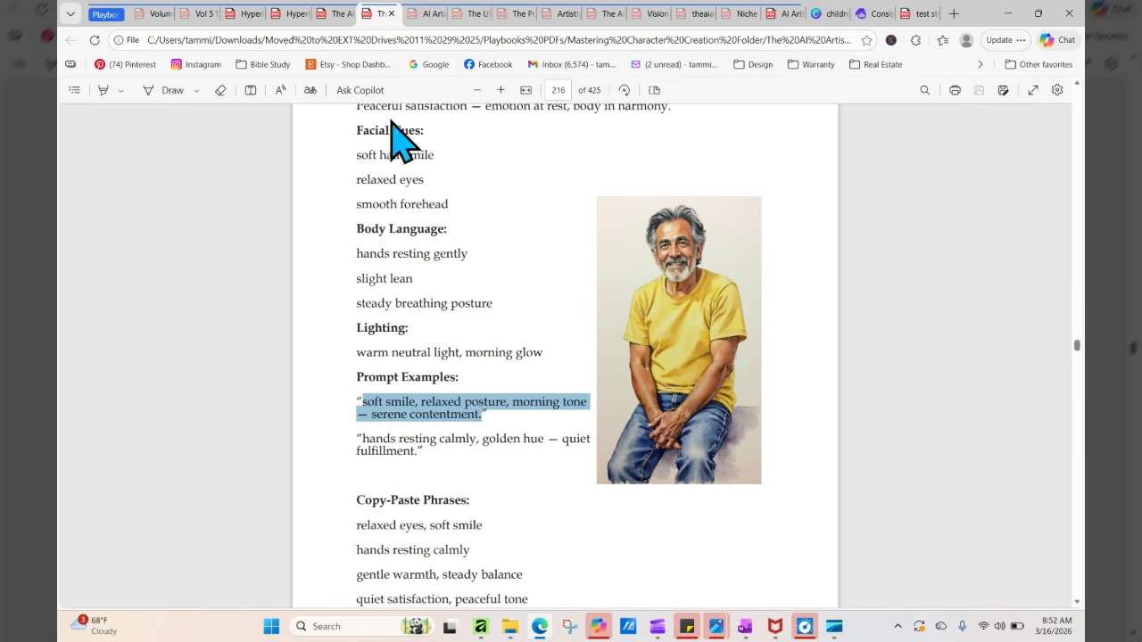
{"action": "left_click", "coordinate": [1024, 386]}
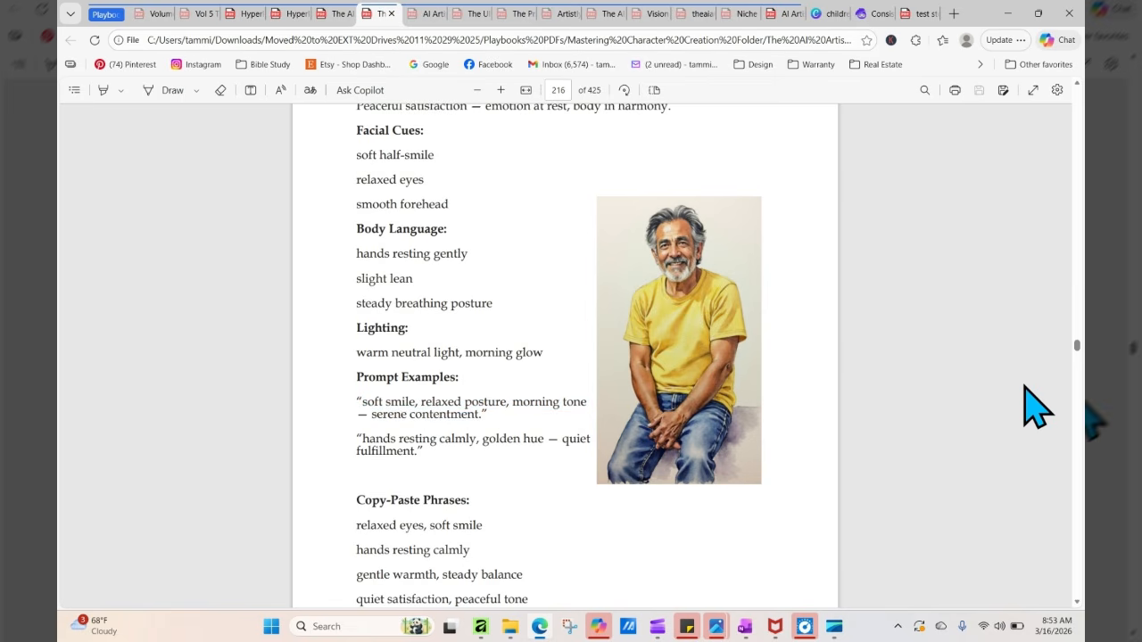
{"action": "scroll", "coordinate": [1024, 387], "scroll_direction": "down", "scroll_amount": 5}
{"action": "scroll", "coordinate": [1024, 386], "scroll_direction": "down", "scroll_amount": 3}
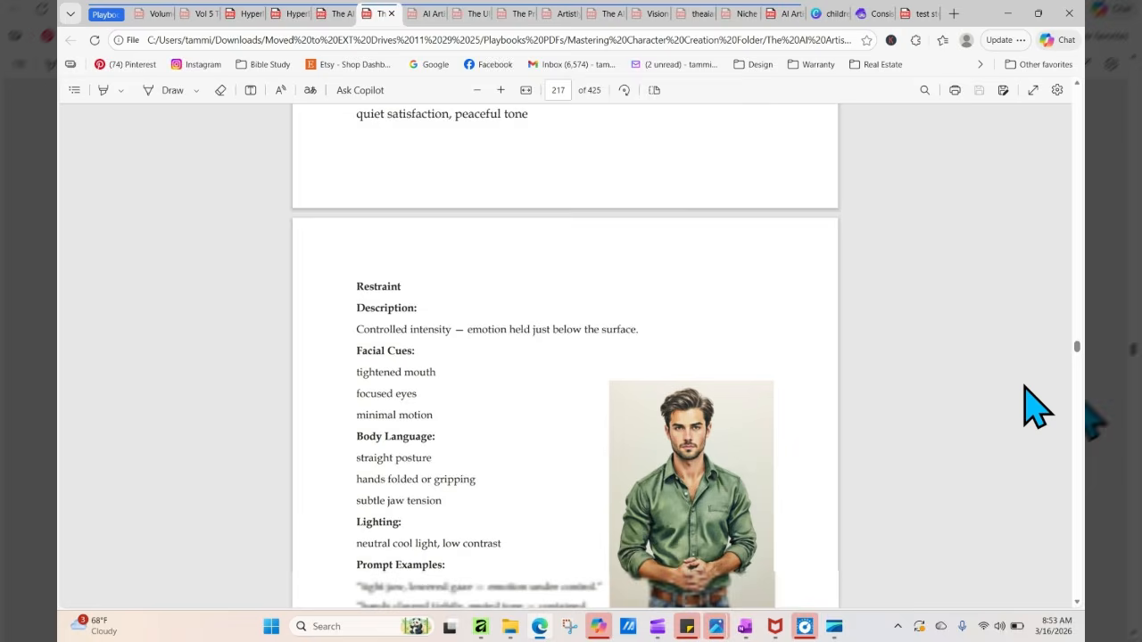
{"action": "scroll", "coordinate": [1024, 386], "scroll_direction": "down", "scroll_amount": 3}
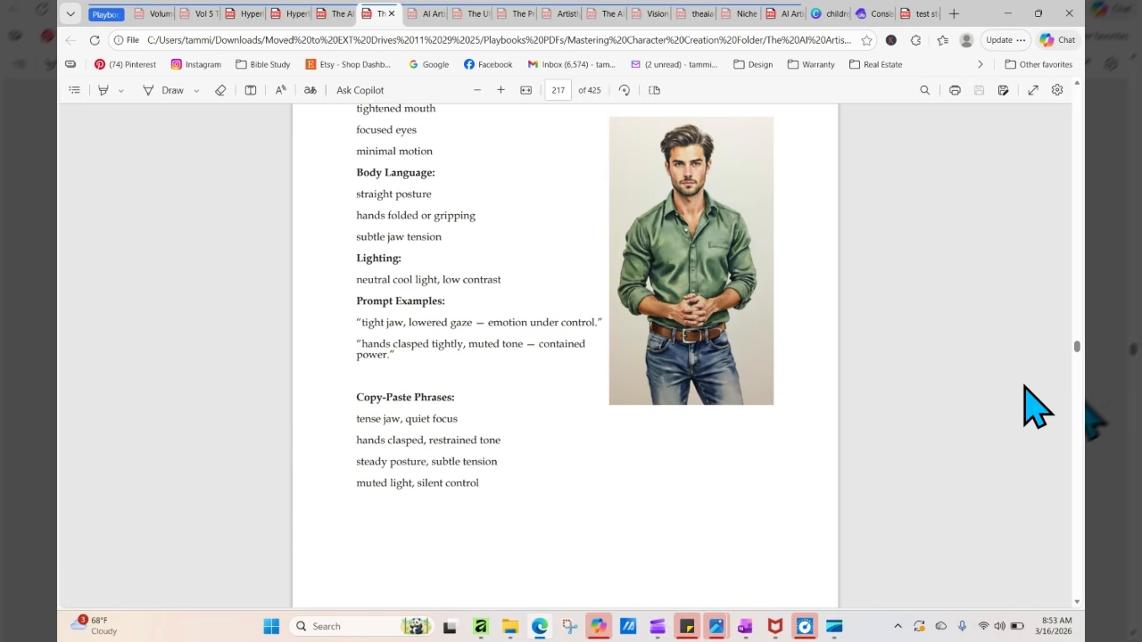
{"action": "scroll", "coordinate": [1024, 386], "scroll_direction": "down", "scroll_amount": 3}
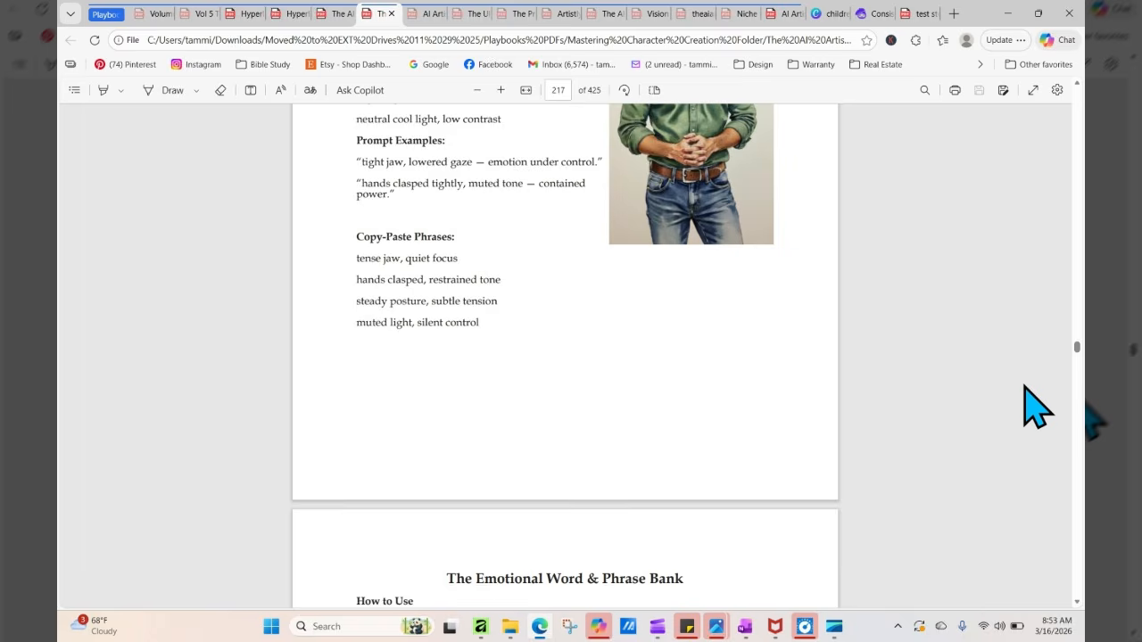
{"action": "scroll", "coordinate": [1024, 386], "scroll_direction": "down", "scroll_amount": 8}
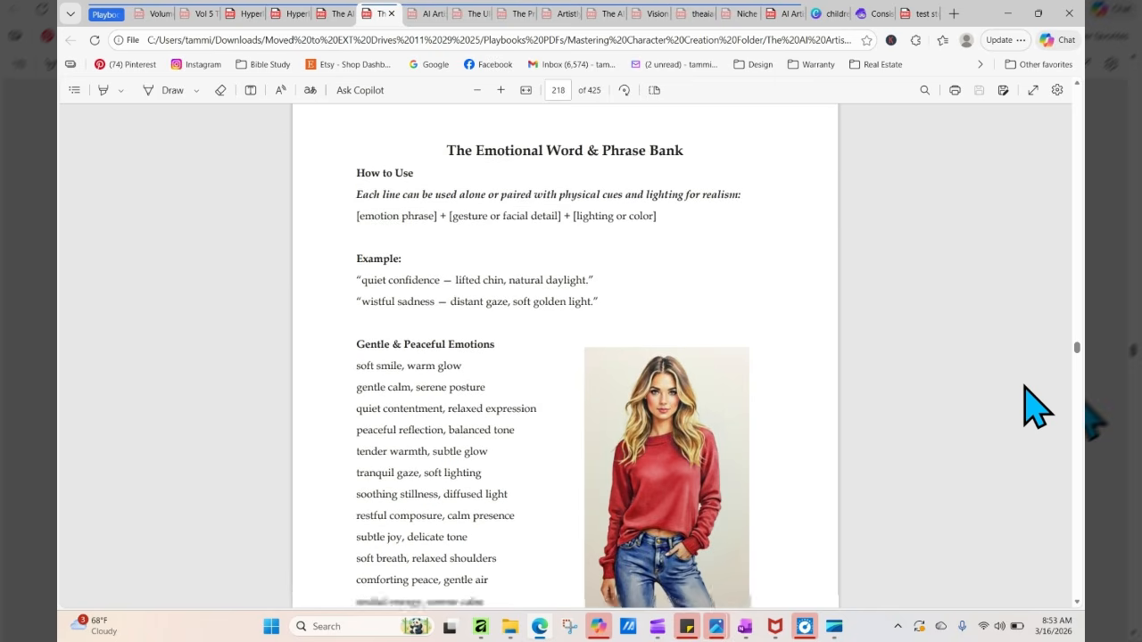
{"action": "scroll", "coordinate": [1024, 386], "scroll_direction": "down", "scroll_amount": 4}
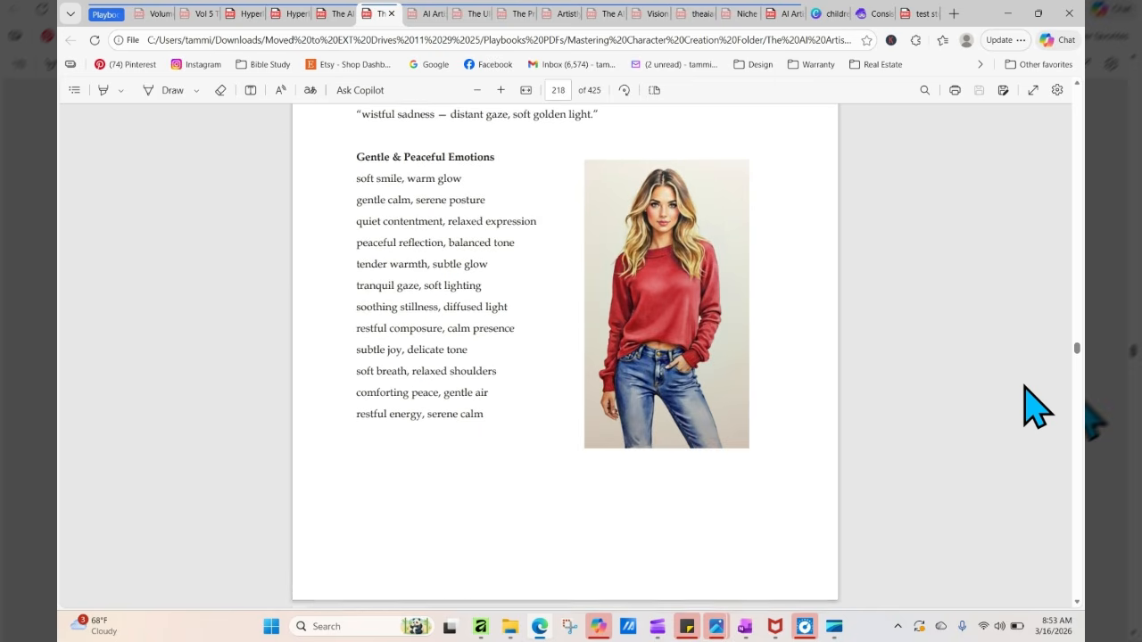
{"action": "scroll", "coordinate": [1024, 386], "scroll_direction": "down", "scroll_amount": 9}
{"action": "scroll", "coordinate": [1024, 387], "scroll_direction": "down", "scroll_amount": 3}
{"action": "scroll", "coordinate": [1025, 386], "scroll_direction": "down", "scroll_amount": 4}
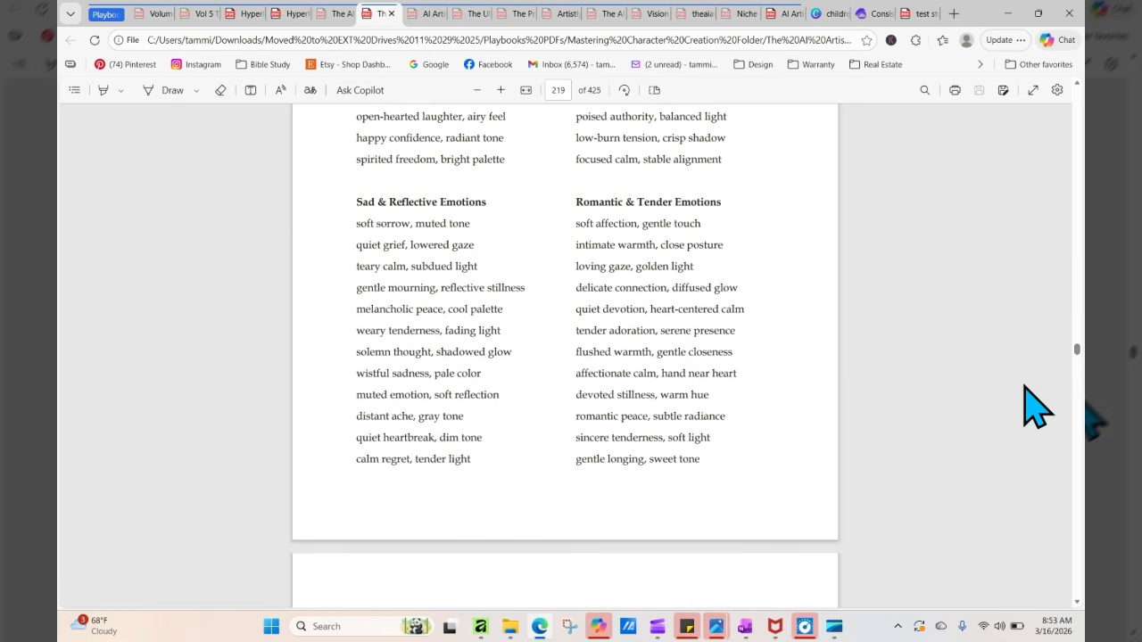
{"action": "scroll", "coordinate": [1024, 386], "scroll_direction": "down", "scroll_amount": 9}
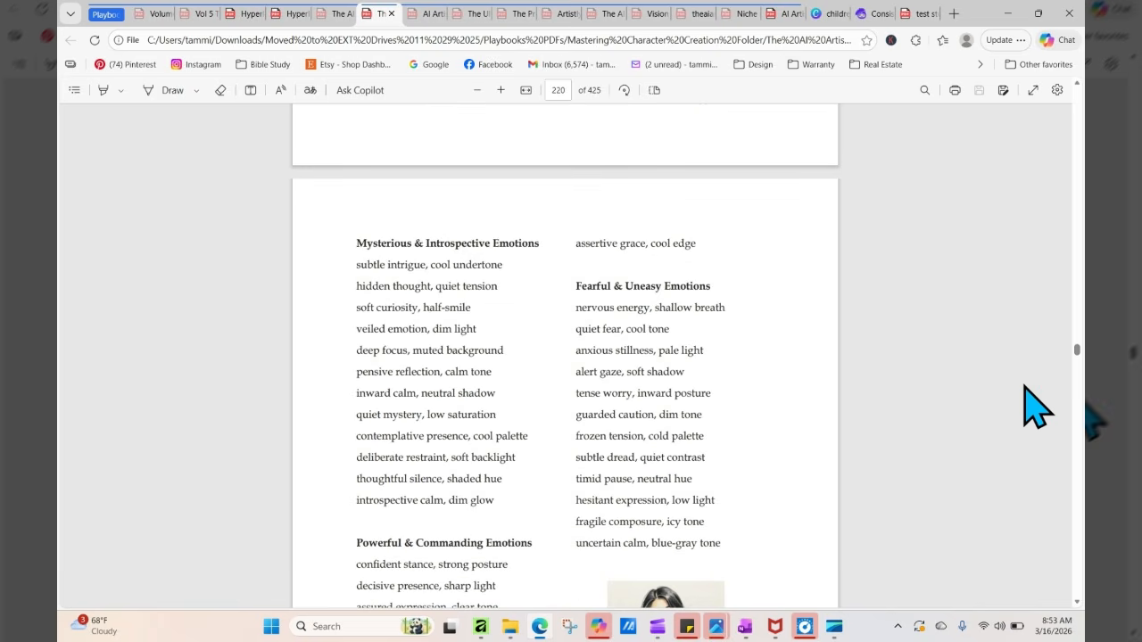
{"action": "scroll", "coordinate": [1024, 386], "scroll_direction": "down", "scroll_amount": 4}
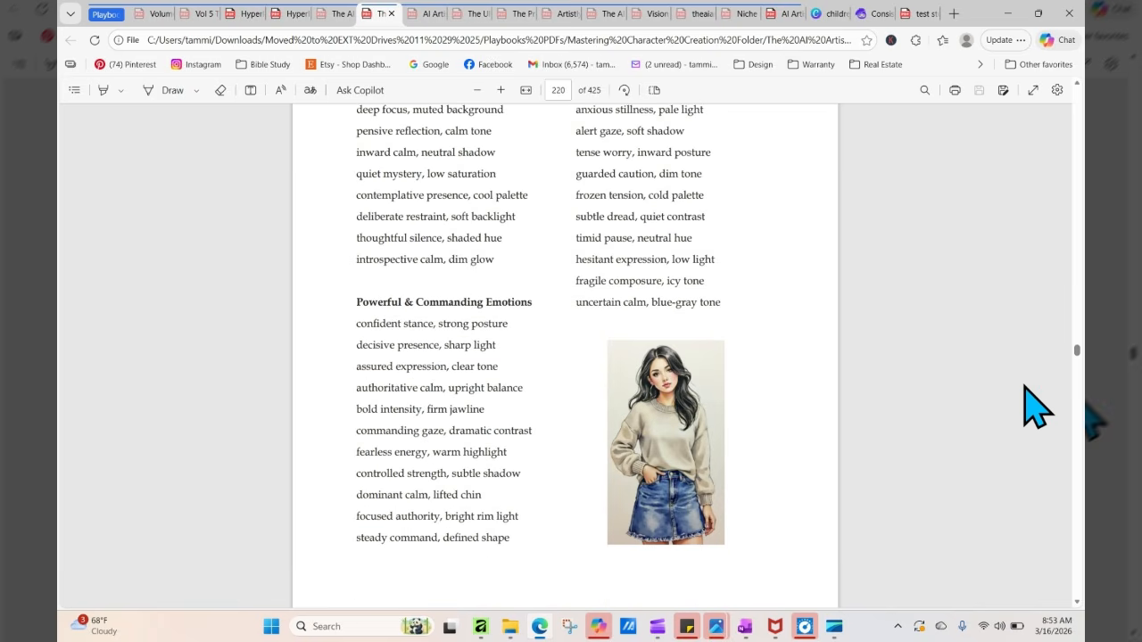
{"action": "scroll", "coordinate": [1024, 386], "scroll_direction": "down", "scroll_amount": 1}
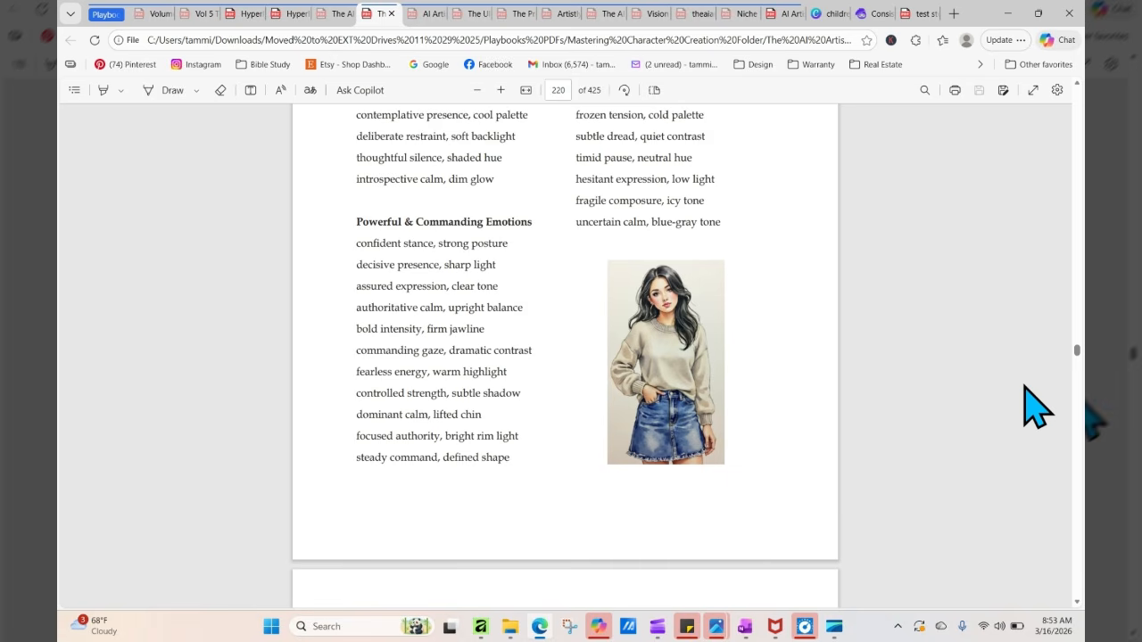
{"action": "scroll", "coordinate": [1035, 405], "scroll_direction": "down", "scroll_amount": 1}
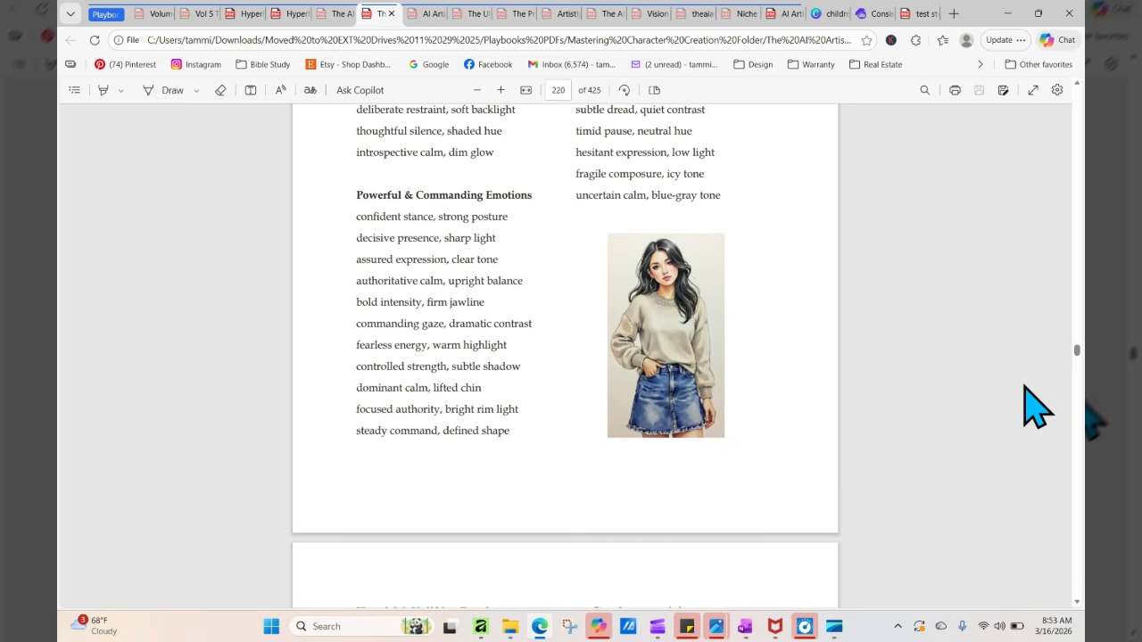
{"action": "scroll", "coordinate": [1035, 406], "scroll_direction": "down", "scroll_amount": 4}
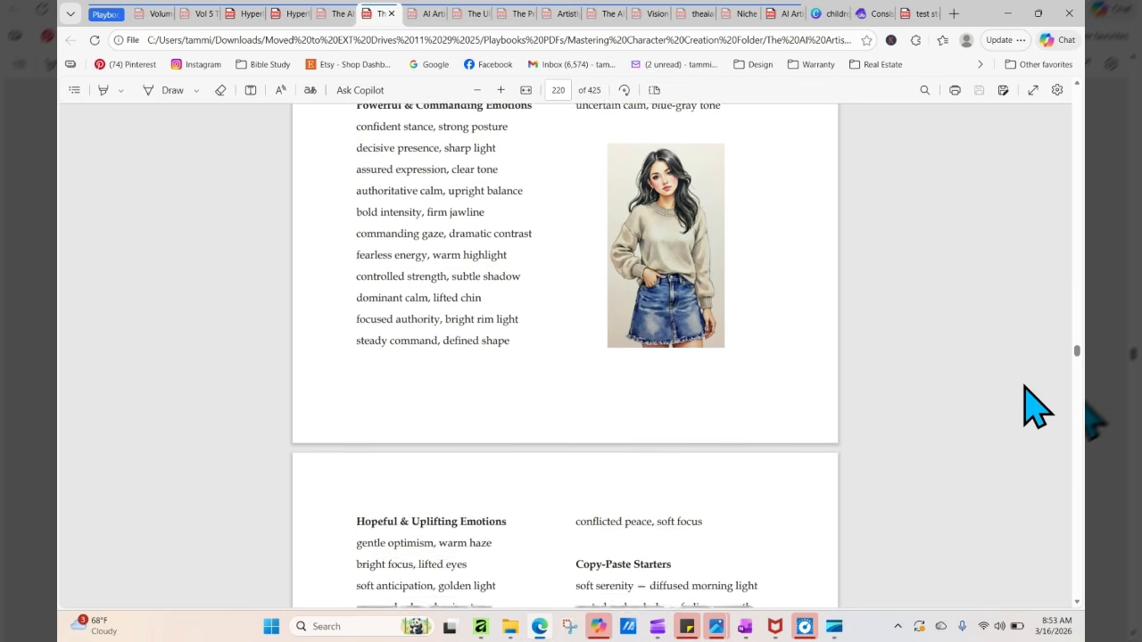
{"action": "scroll", "coordinate": [1035, 406], "scroll_direction": "down", "scroll_amount": 5}
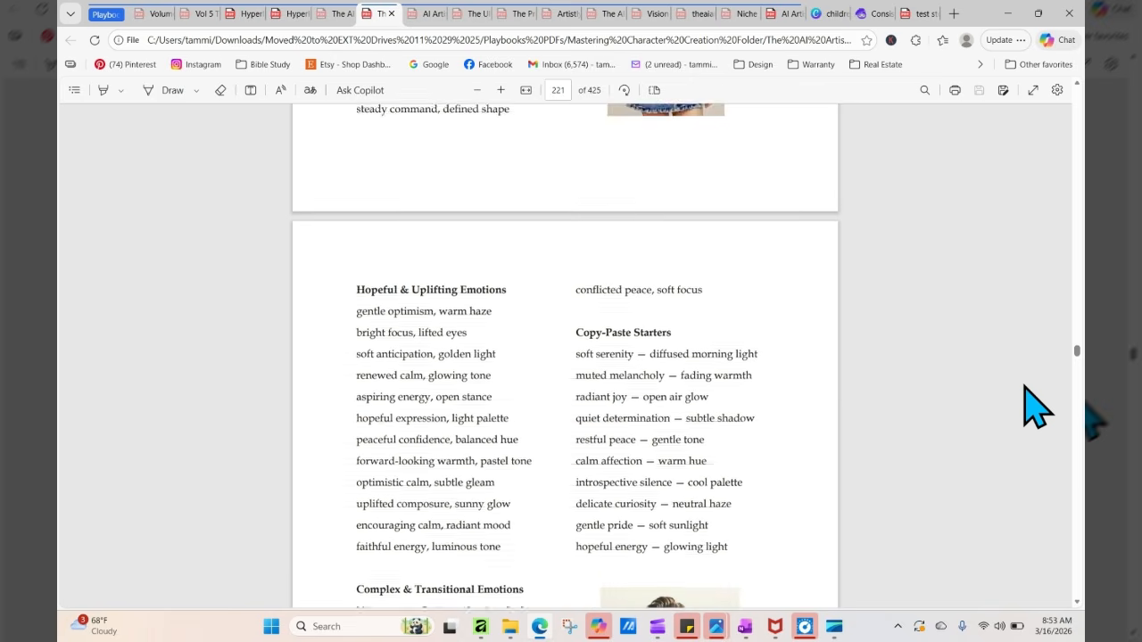
{"action": "scroll", "coordinate": [1035, 406], "scroll_direction": "down", "scroll_amount": 4}
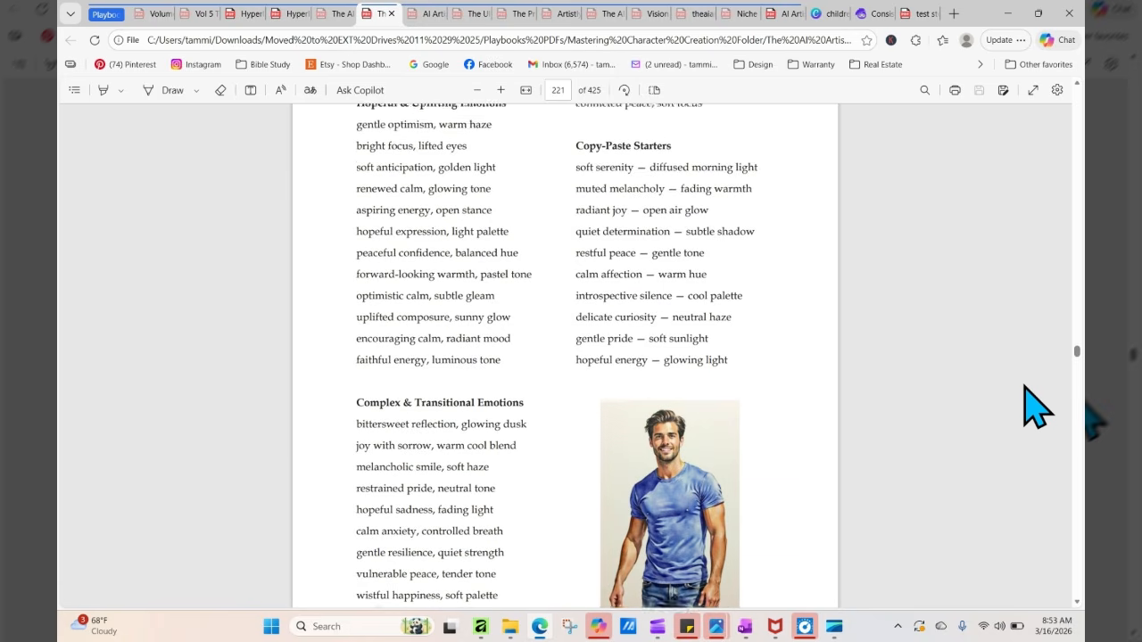
{"action": "scroll", "coordinate": [1035, 406], "scroll_direction": "down", "scroll_amount": 1}
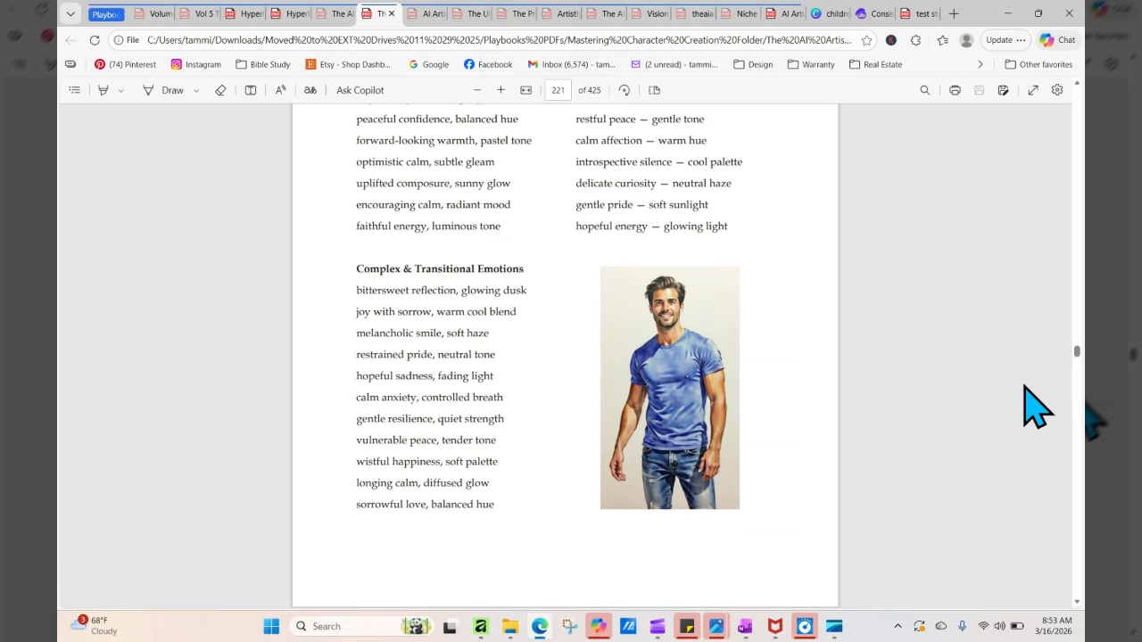
{"action": "scroll", "coordinate": [1035, 406], "scroll_direction": "down", "scroll_amount": 2}
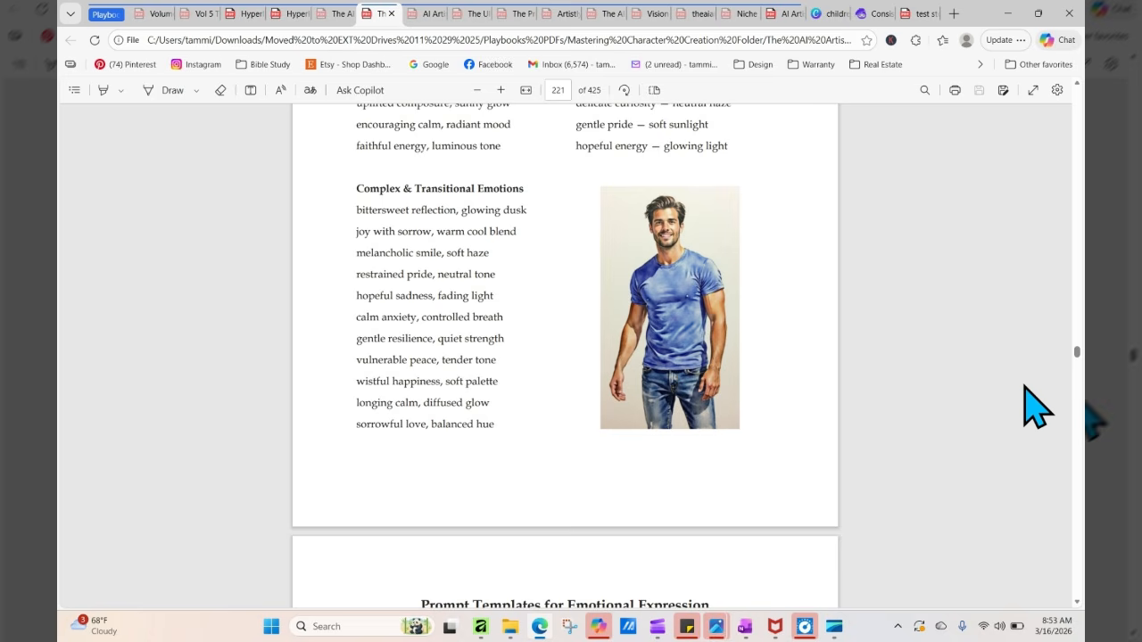
Copy "character seated with folded hands, lowered gaze, cool shadows — reflective sorrow" from the PDF's Sadness & Reflection prompt templates
{"action": "scroll", "coordinate": [1034, 406], "scroll_direction": "down", "scroll_amount": 5}
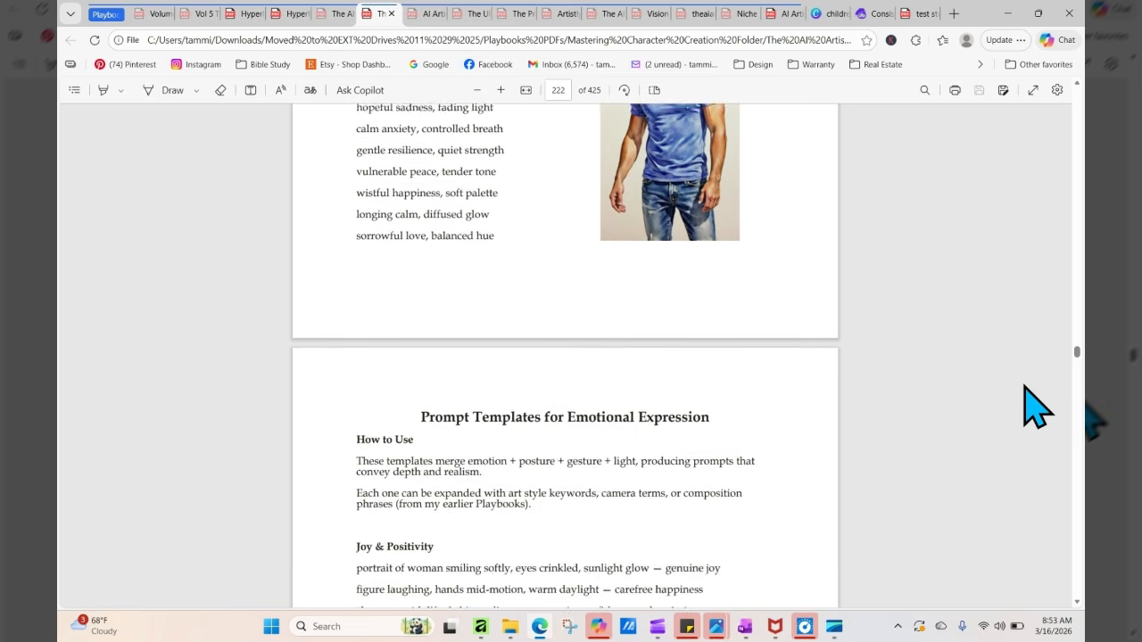
{"action": "scroll", "coordinate": [1035, 406], "scroll_direction": "down", "scroll_amount": 4}
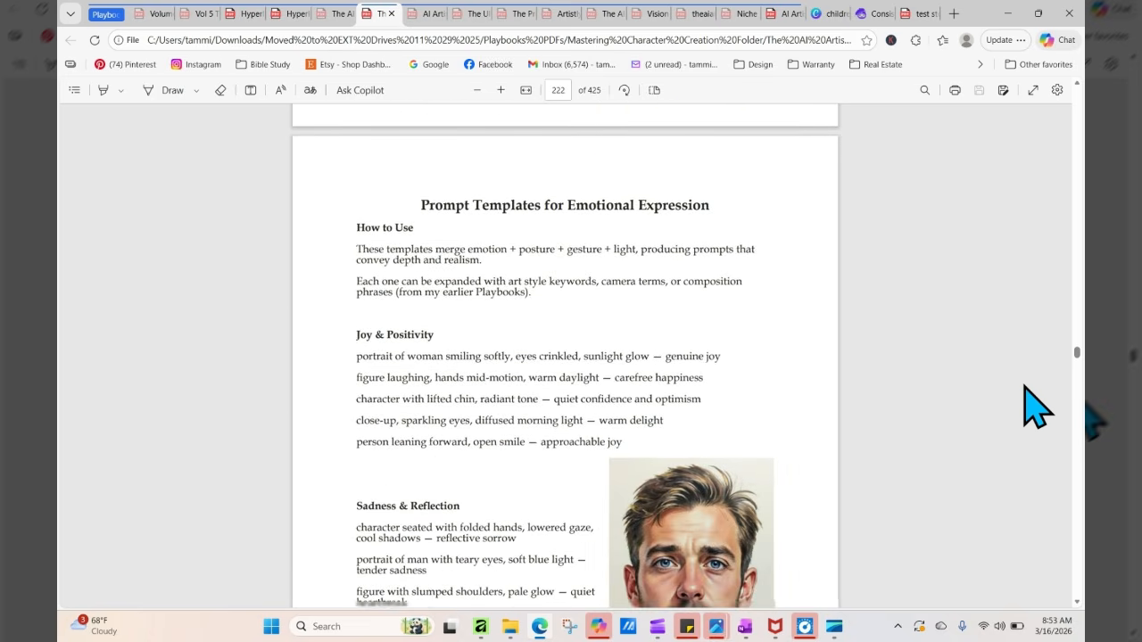
{"action": "scroll", "coordinate": [1035, 406], "scroll_direction": "down", "scroll_amount": 3}
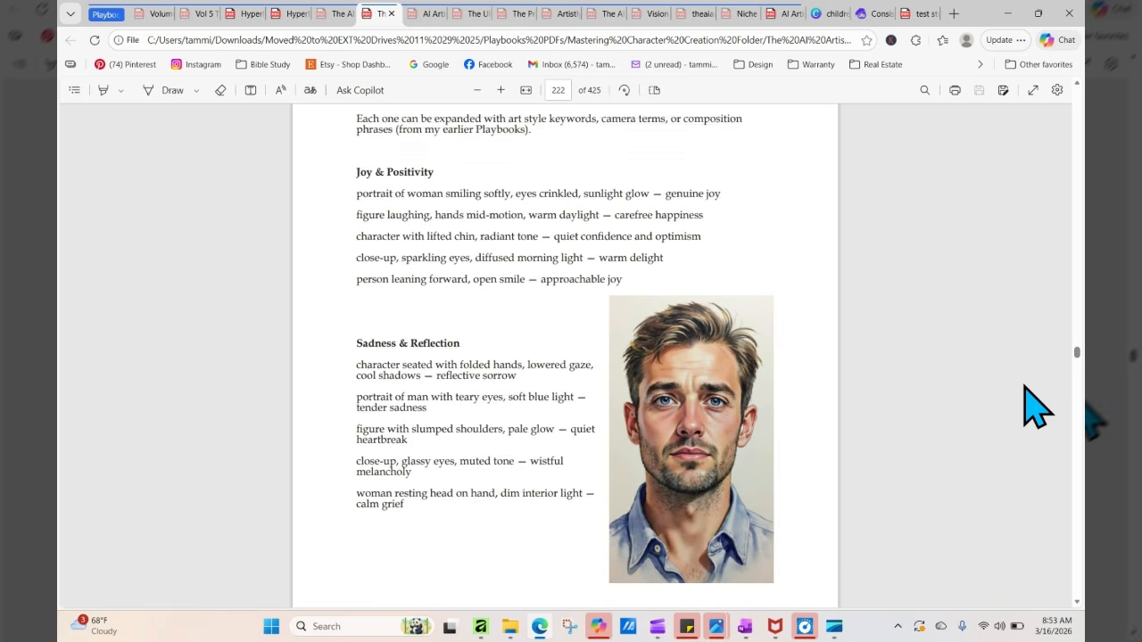
{"action": "scroll", "coordinate": [1035, 406], "scroll_direction": "down", "scroll_amount": 1}
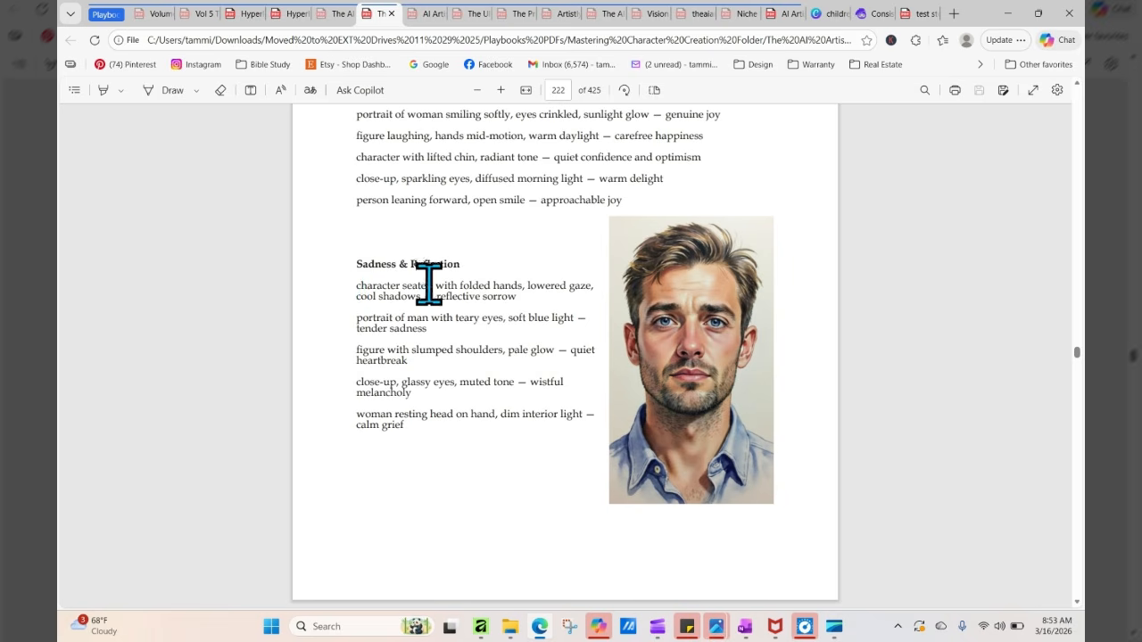
{"action": "left_click_drag", "start_coordinate": [357, 286], "coordinate": [529, 305]}
{"action": "left_click", "coordinate": [529, 304]}
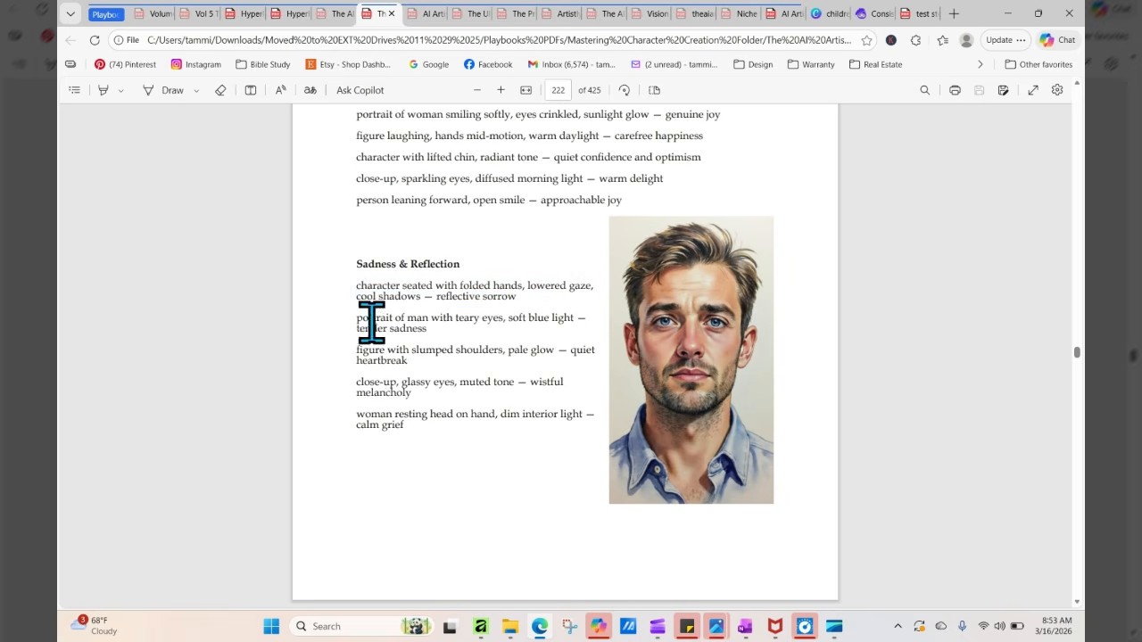
{"action": "left_click_drag", "start_coordinate": [356, 287], "coordinate": [523, 301]}
{"action": "right_click", "coordinate": [489, 294]}
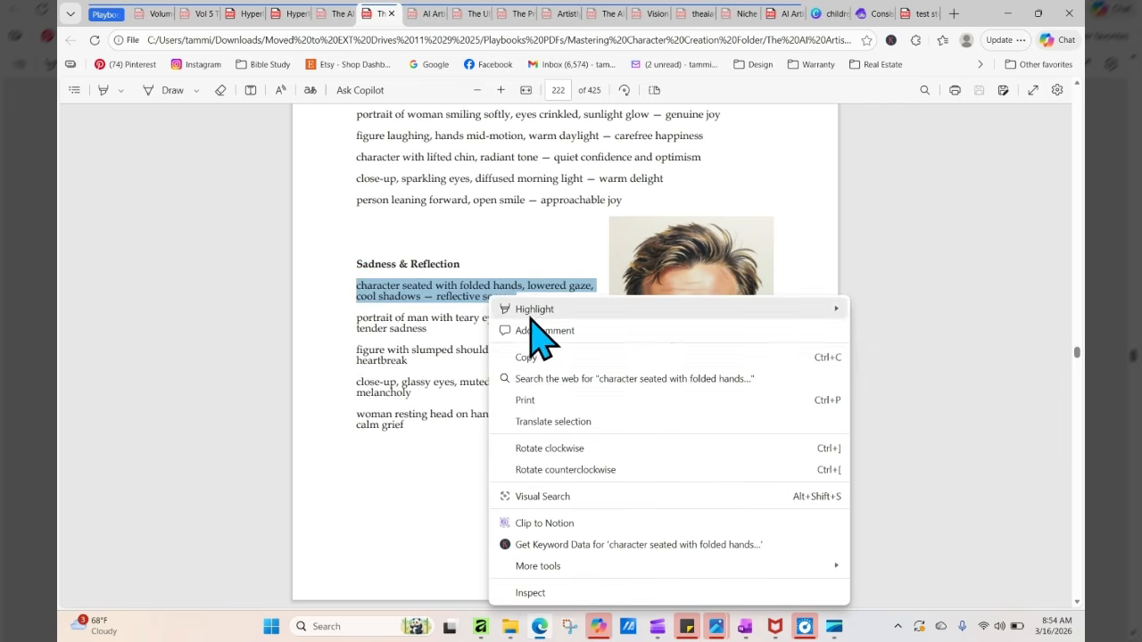
{"action": "left_click", "coordinate": [544, 356]}
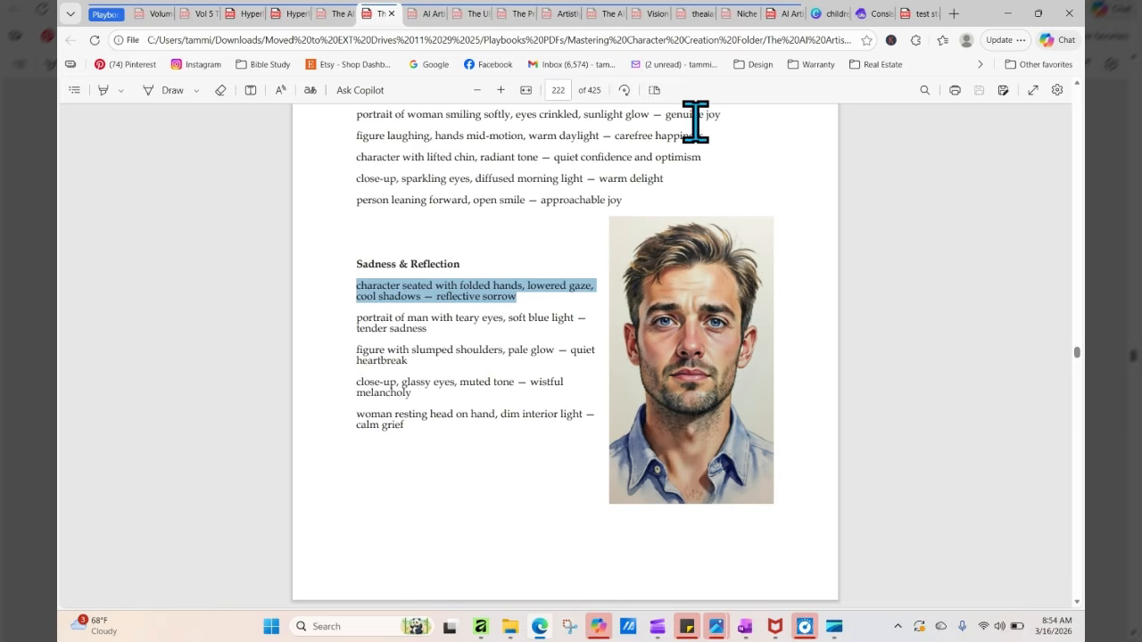
Paste the copied reflective sorrow phrase at the end of the Consistent Characters prompt and remove the line break after "lowered gaze,"
{"action": "left_click", "coordinate": [873, 14]}
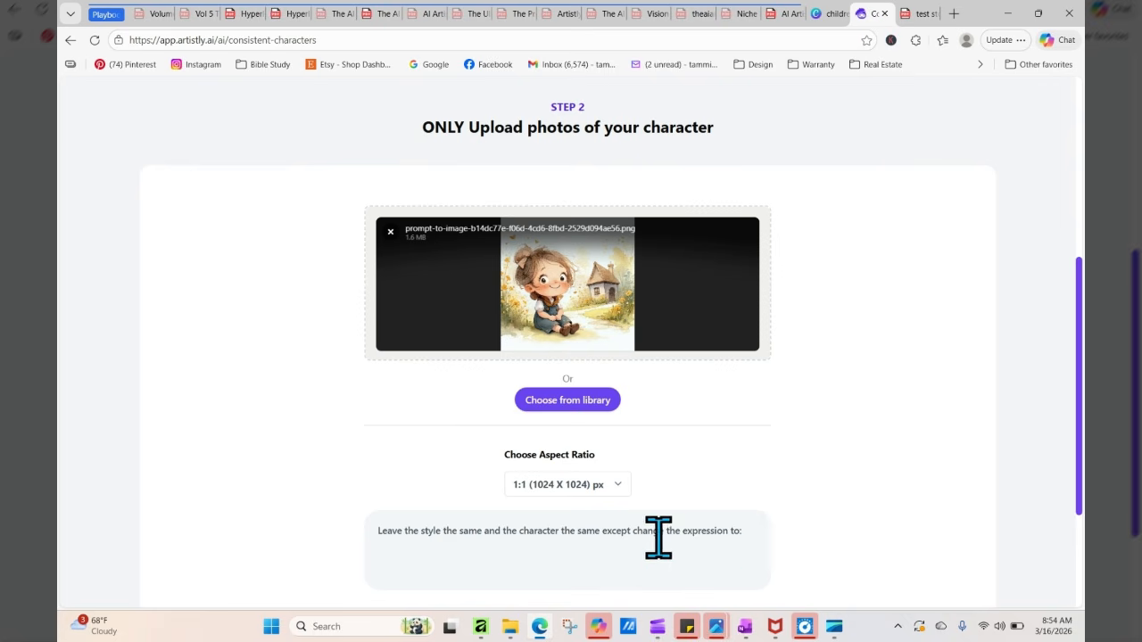
{"action": "right_click", "coordinate": [755, 540]}
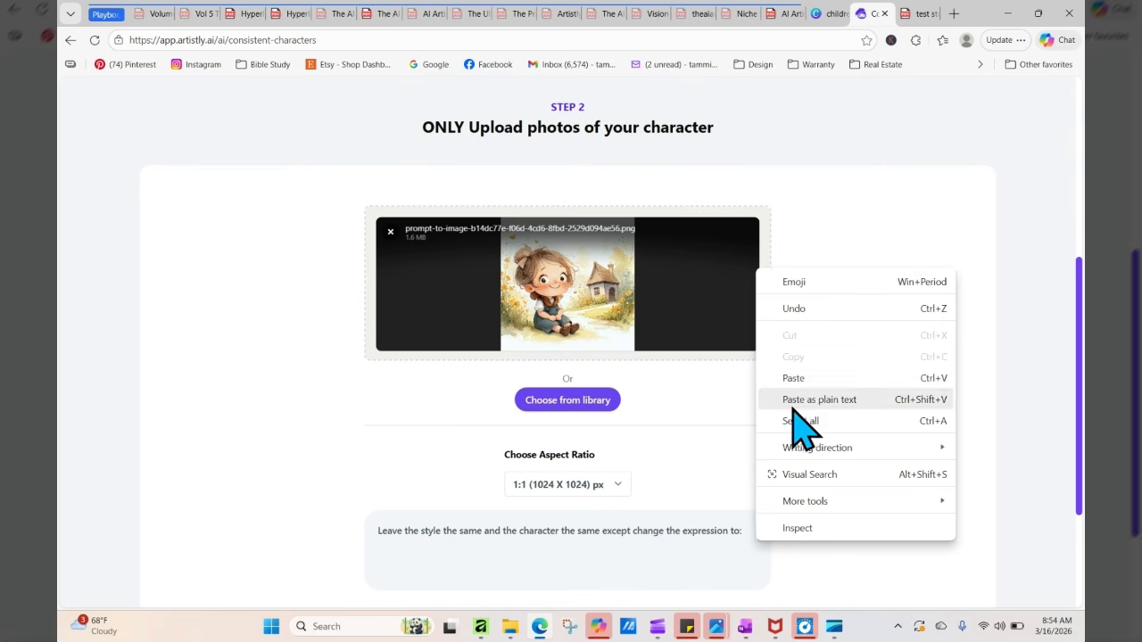
{"action": "left_click", "coordinate": [795, 379]}
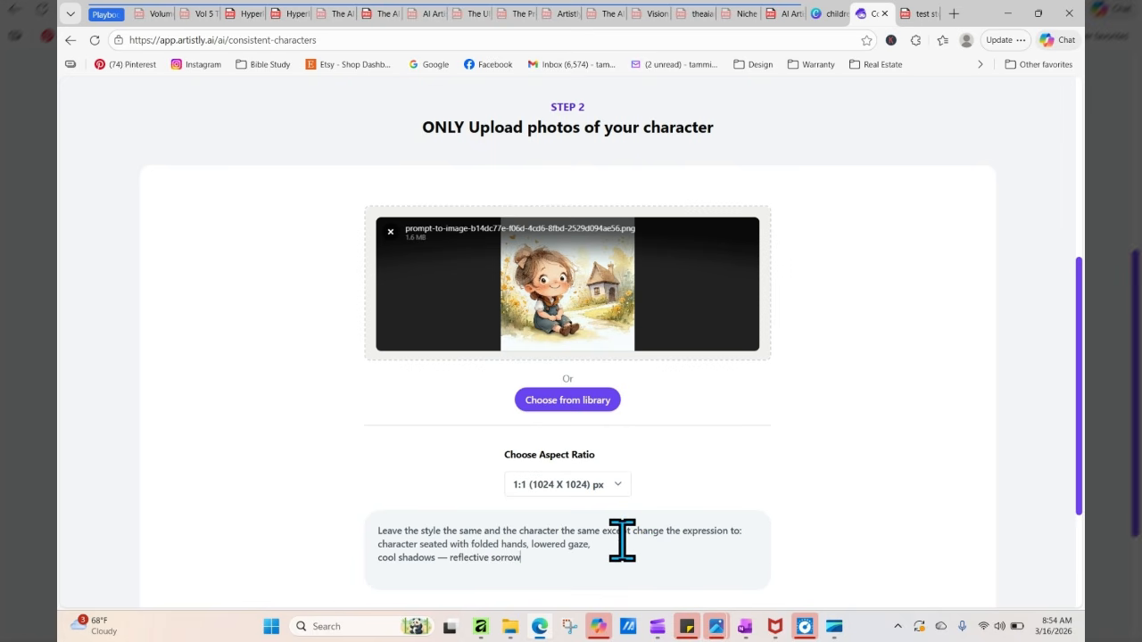
{"action": "key", "text": "Delete"}
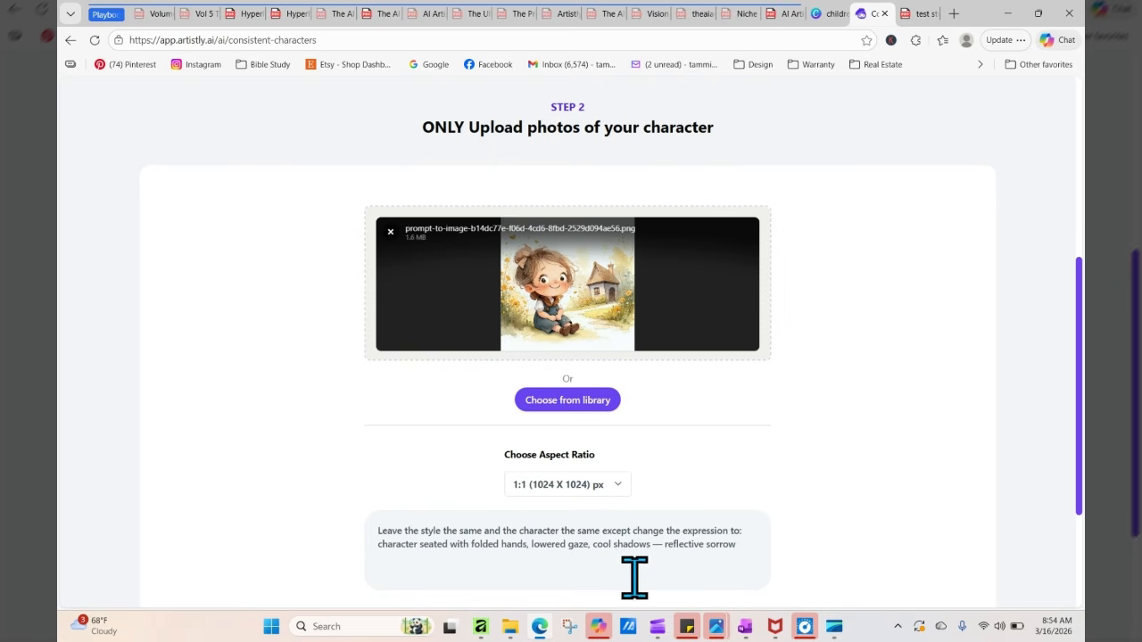
Generate the reflective sorrow image from the finished prompt and refresh the personal designs to show it
{"action": "left_click", "coordinate": [578, 426]}
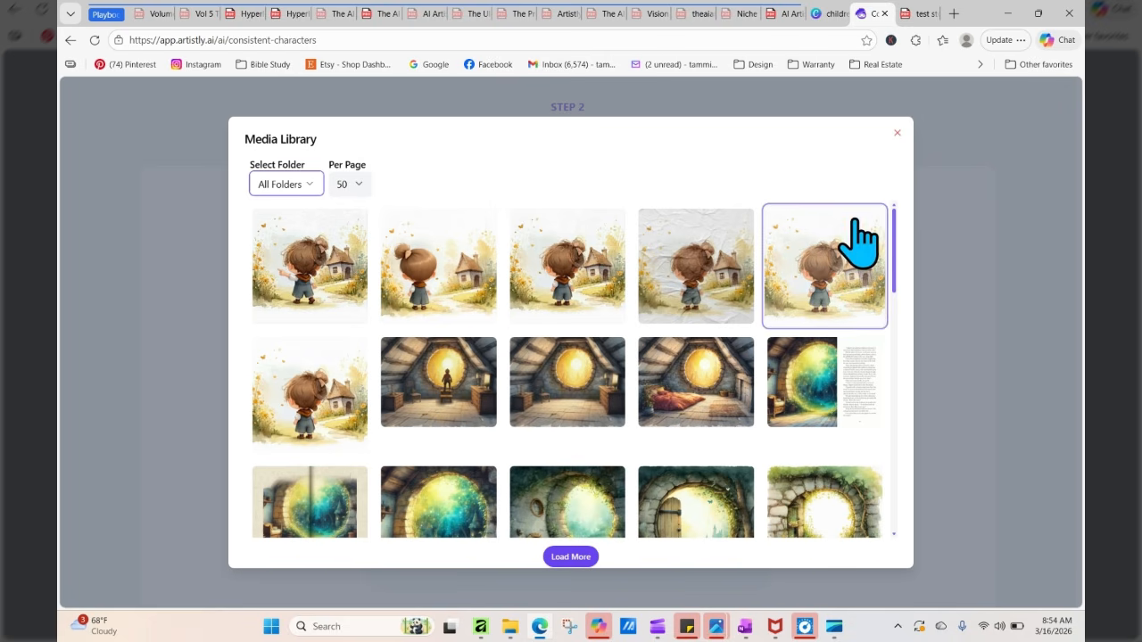
{"action": "left_click", "coordinate": [897, 132]}
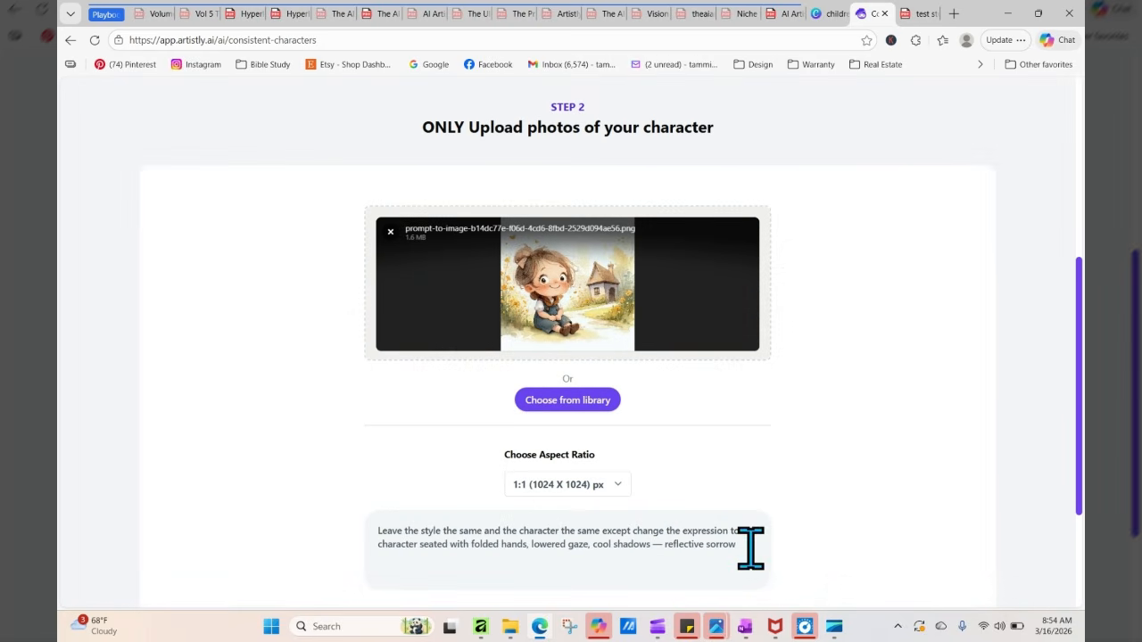
{"action": "scroll", "coordinate": [1080, 370], "scroll_direction": "down", "scroll_amount": 2}
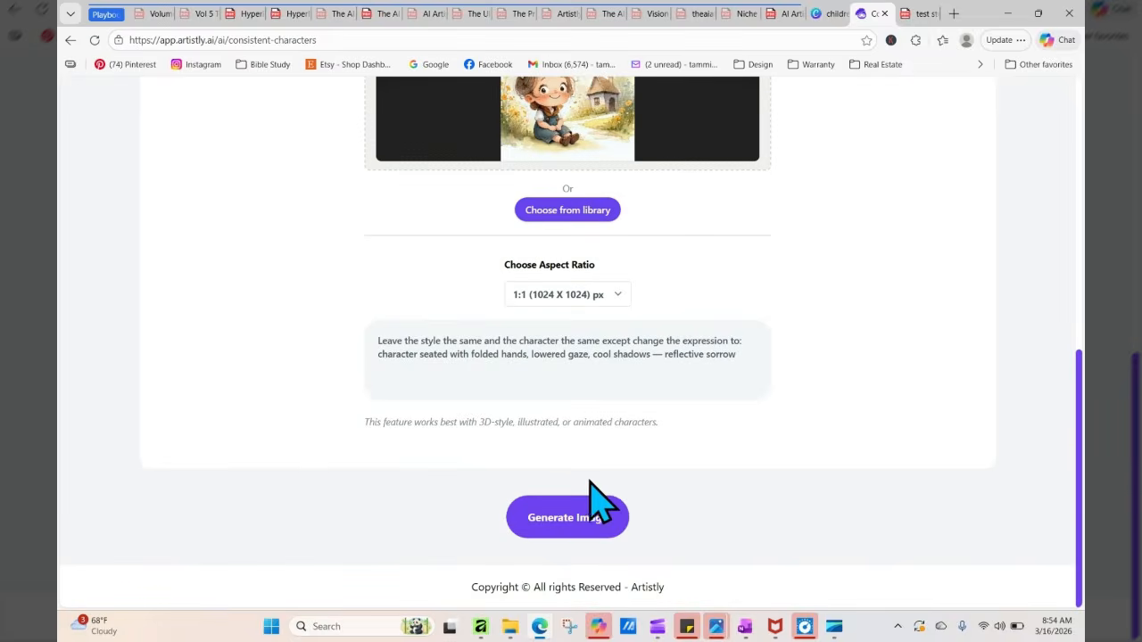
{"action": "left_click", "coordinate": [578, 516]}
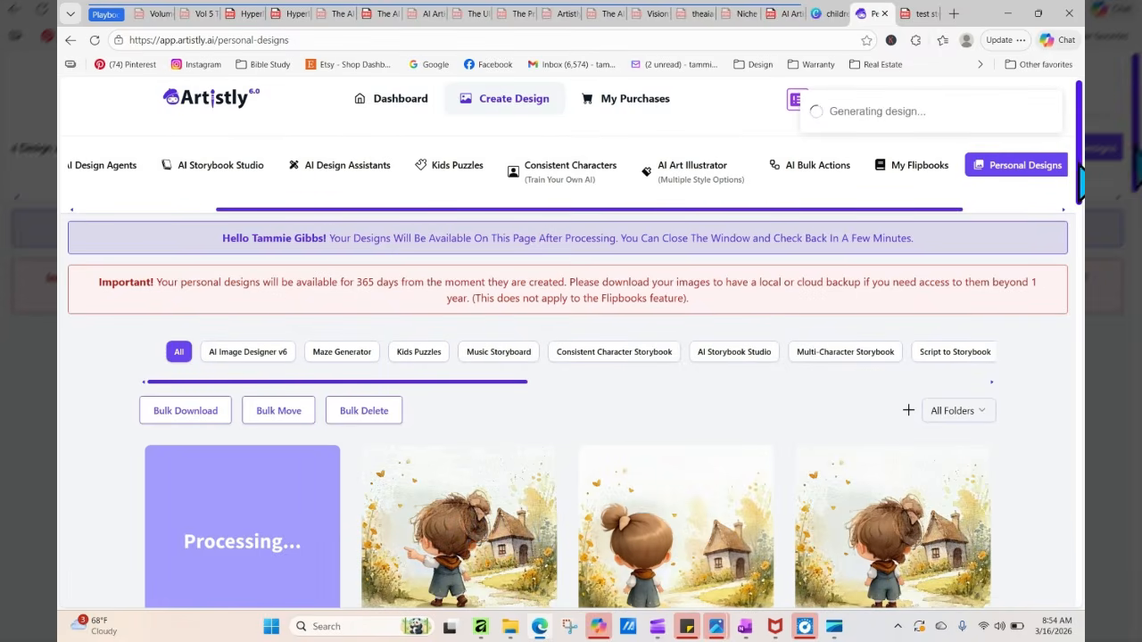
{"action": "scroll", "coordinate": [571, 357], "scroll_direction": "down", "scroll_amount": 2}
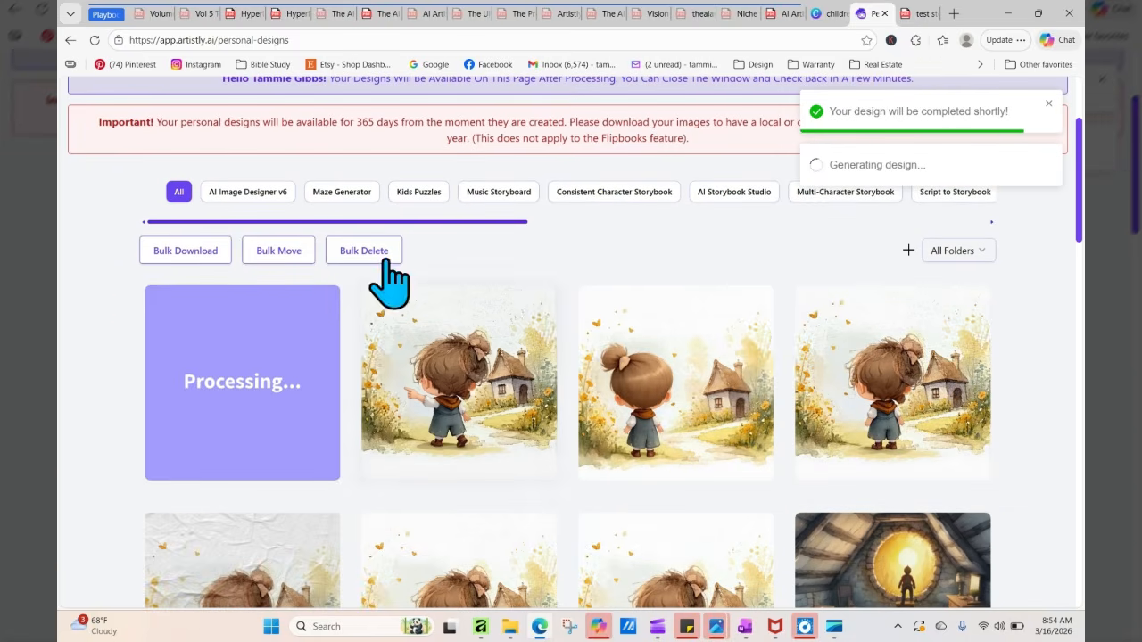
{"action": "left_click", "coordinate": [94, 43]}
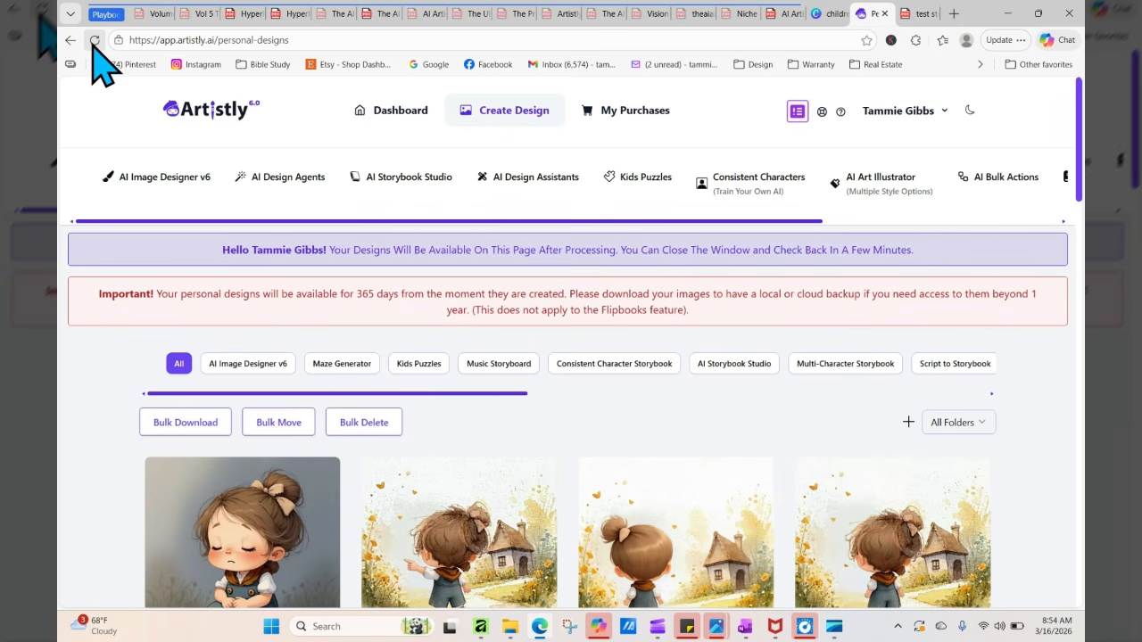
{"action": "left_click_drag", "start_coordinate": [1077, 116], "coordinate": [1077, 150]}
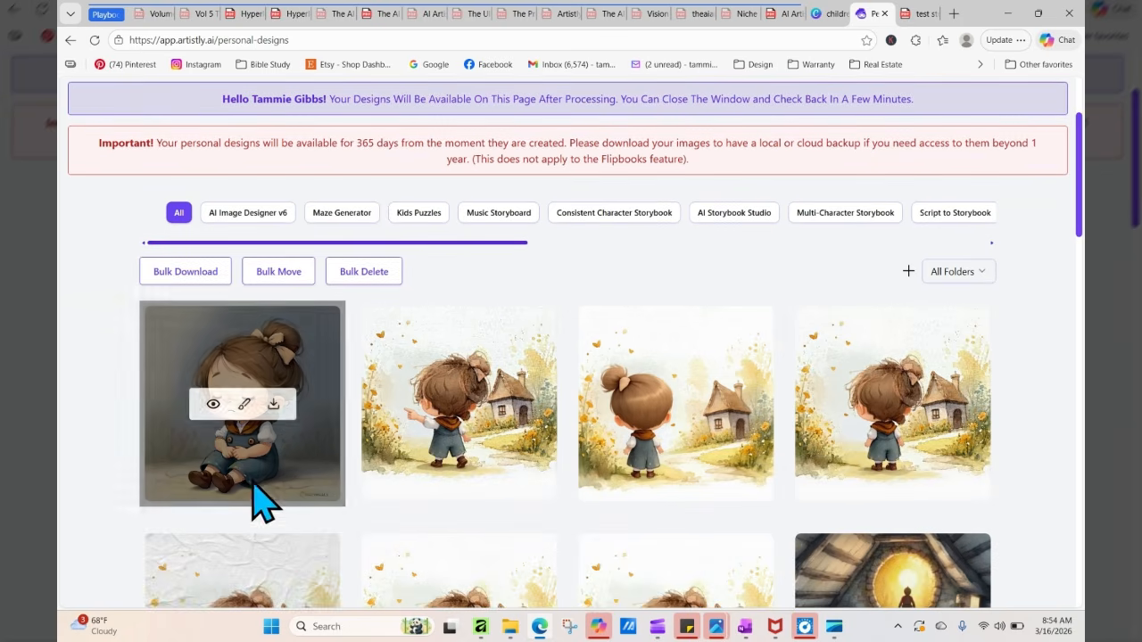
Preview the newly generated sad girl design and its details, then download the image
{"action": "left_click", "coordinate": [214, 405]}
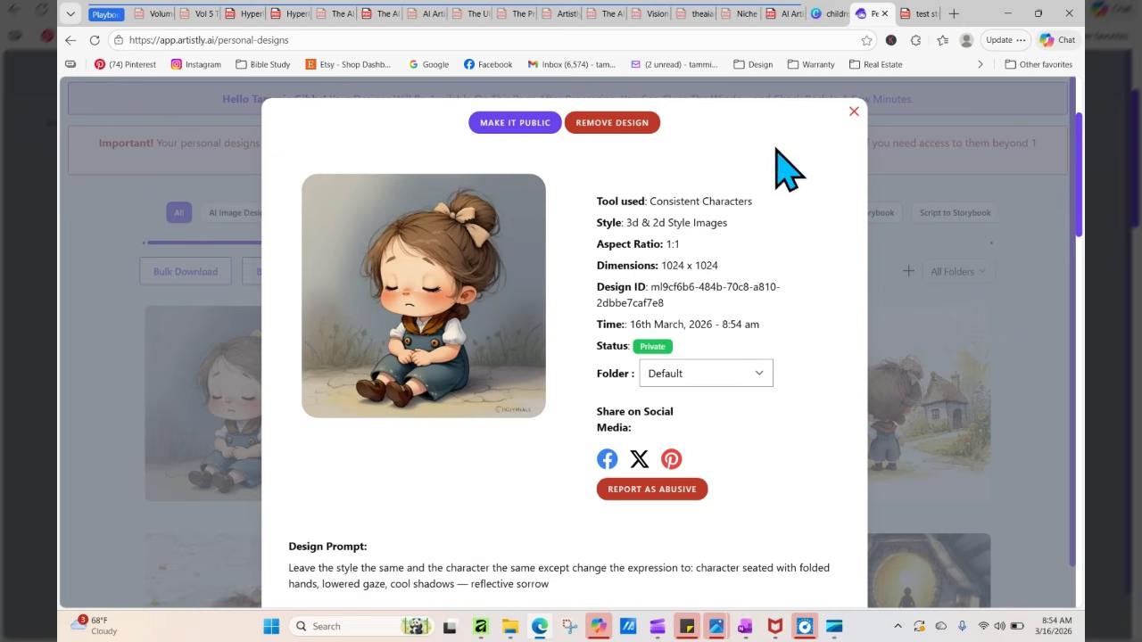
{"action": "left_click", "coordinate": [854, 112]}
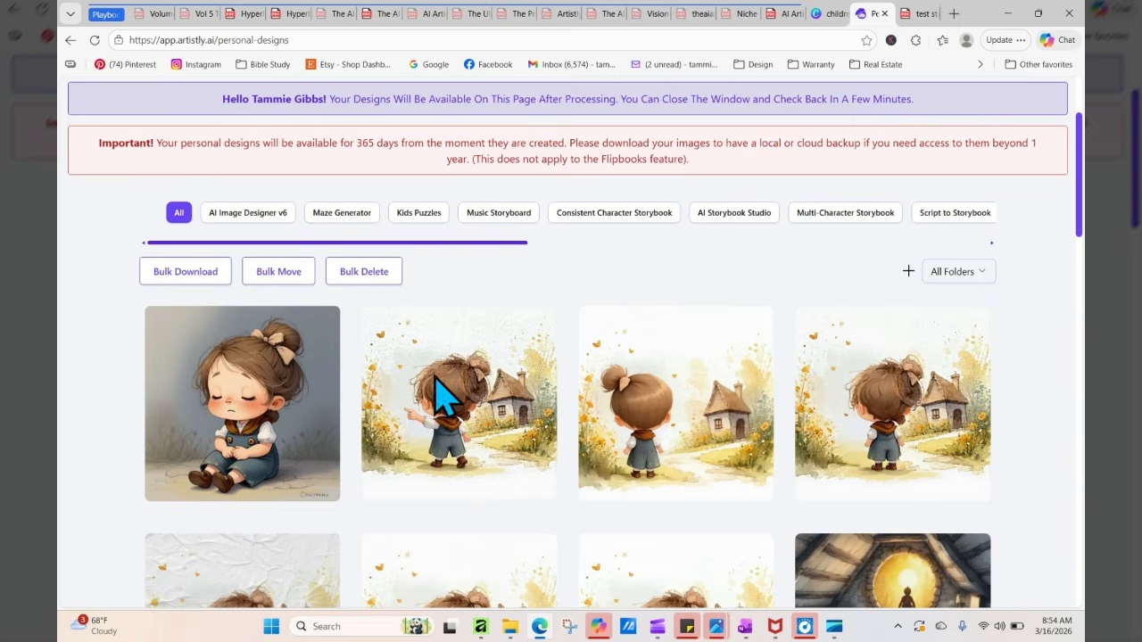
{"action": "mouse_move", "coordinate": [235, 403]}
{"action": "left_click", "coordinate": [273, 404]}
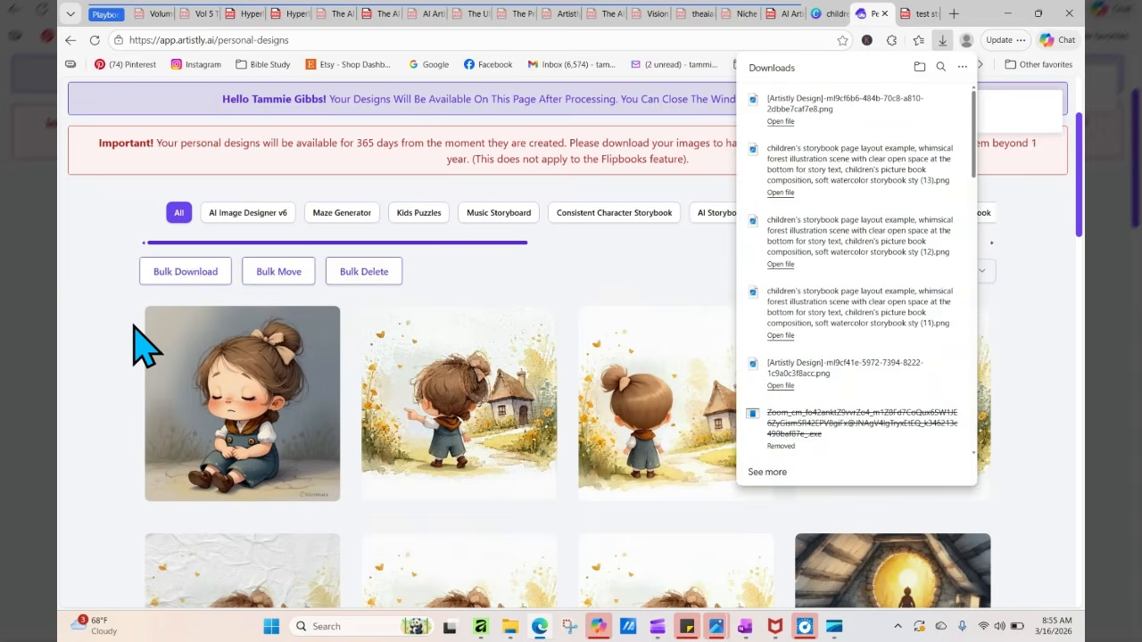
{"action": "mouse_move", "coordinate": [309, 386]}
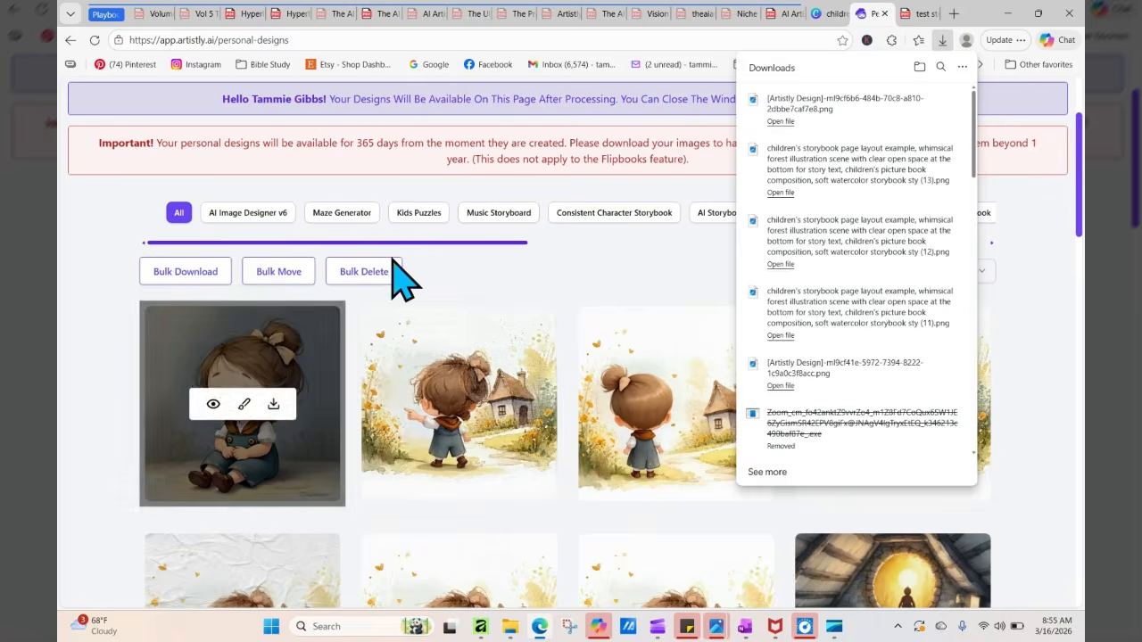
Switch to the Canva storybook design and duplicate page 7, with the smiling girl on the bed
{"action": "left_click", "coordinate": [831, 15]}
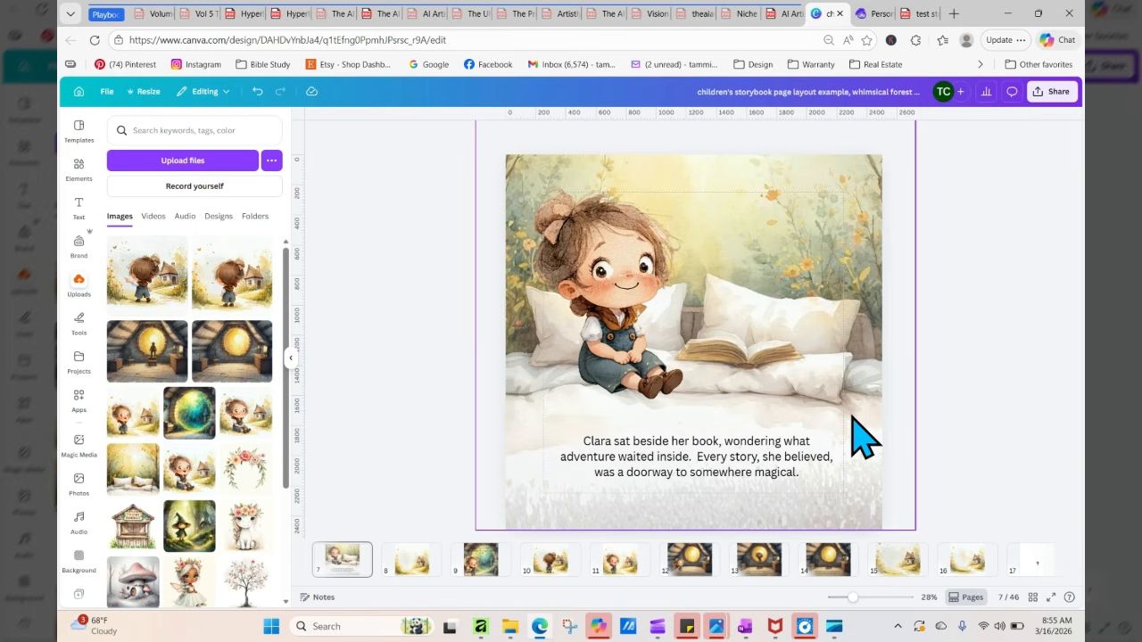
{"action": "left_click", "coordinate": [360, 552]}
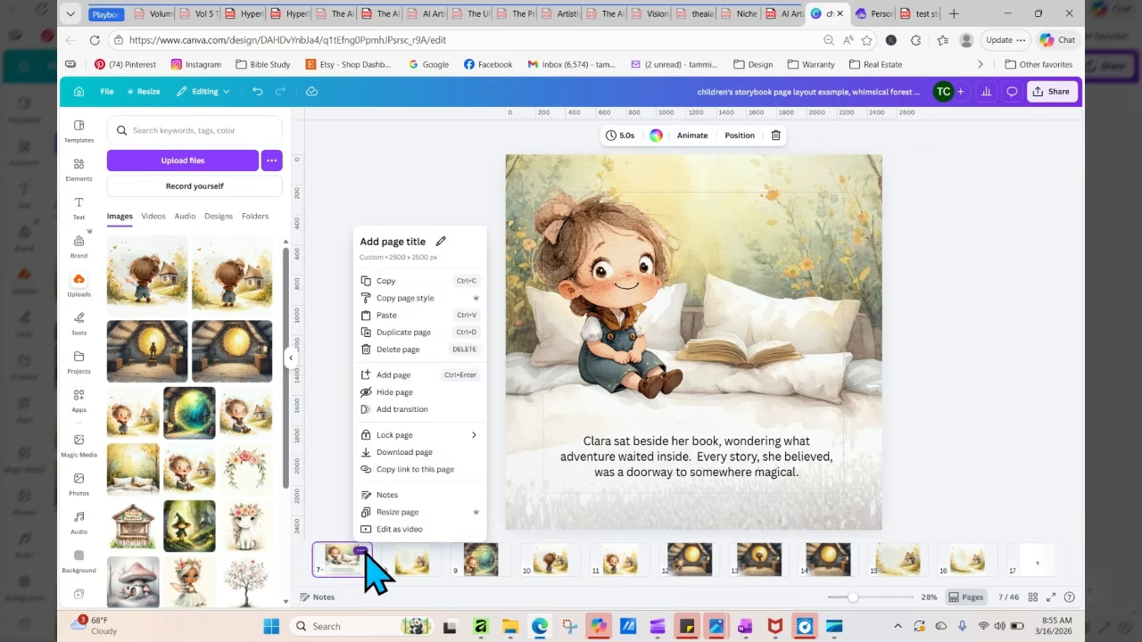
{"action": "left_click", "coordinate": [422, 332]}
Upload today's Artistly sad girl image from the Downloads folder to the design's images
{"action": "left_click", "coordinate": [409, 212]}
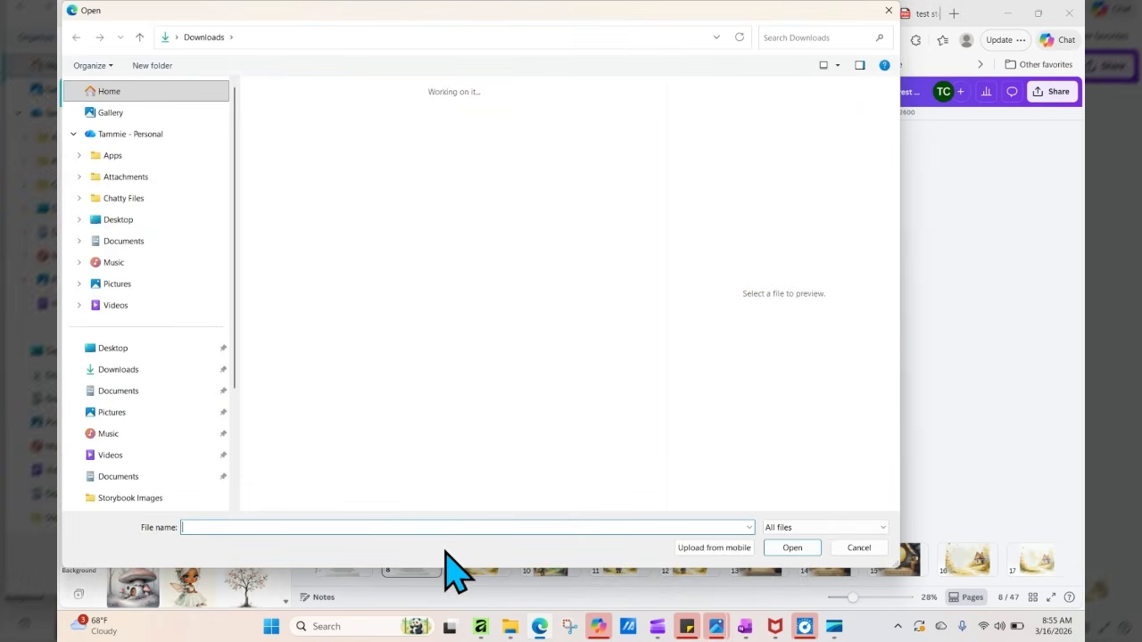
{"action": "left_click", "coordinate": [341, 216]}
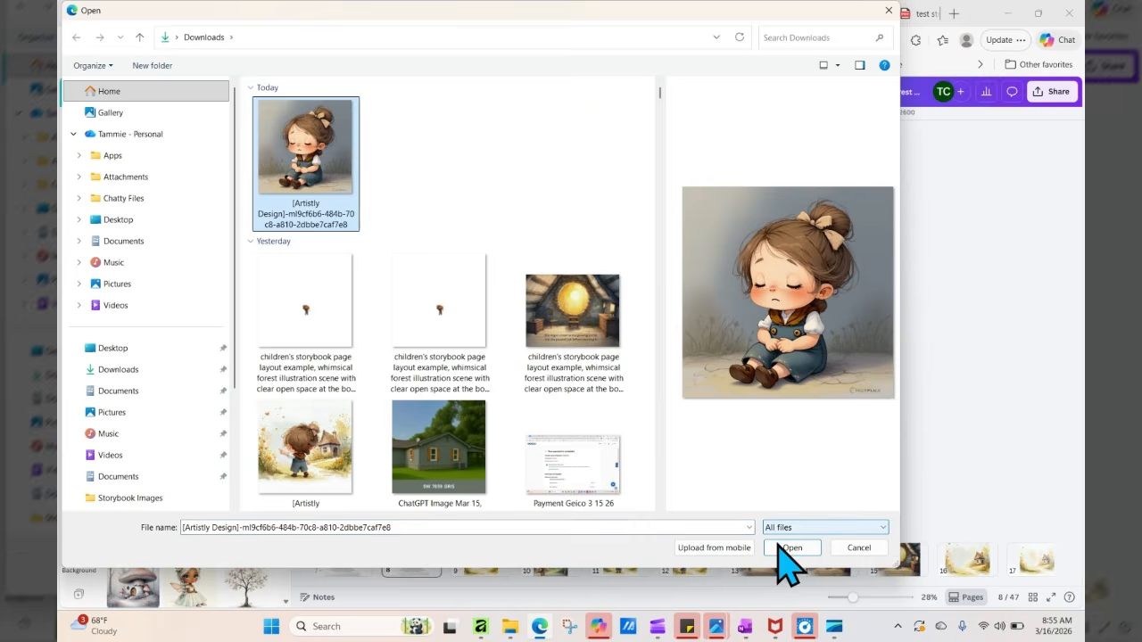
{"action": "key", "text": "Return"}
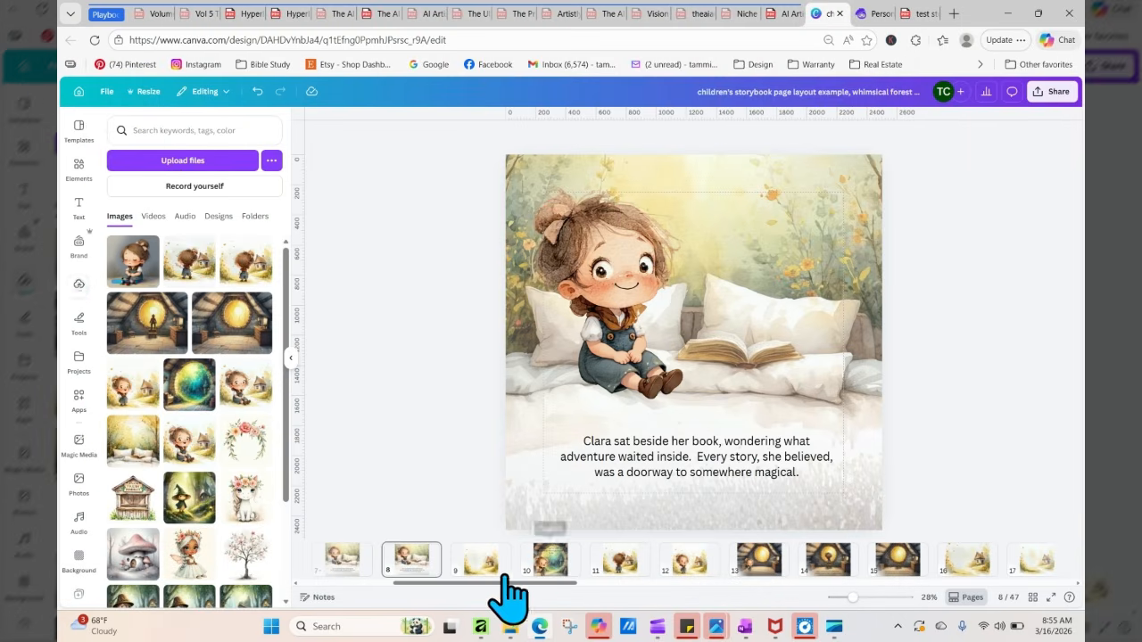
Add a blank page after page 8 and fill it with the uploaded sad girl image
{"action": "mouse_move", "coordinate": [448, 558]}
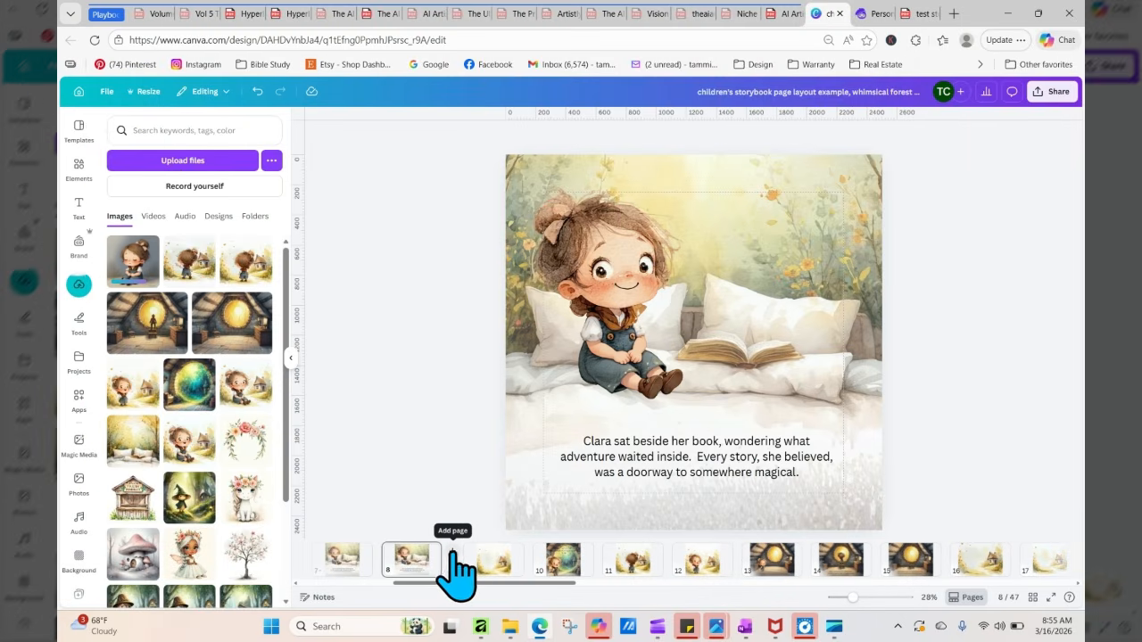
{"action": "left_click", "coordinate": [452, 551]}
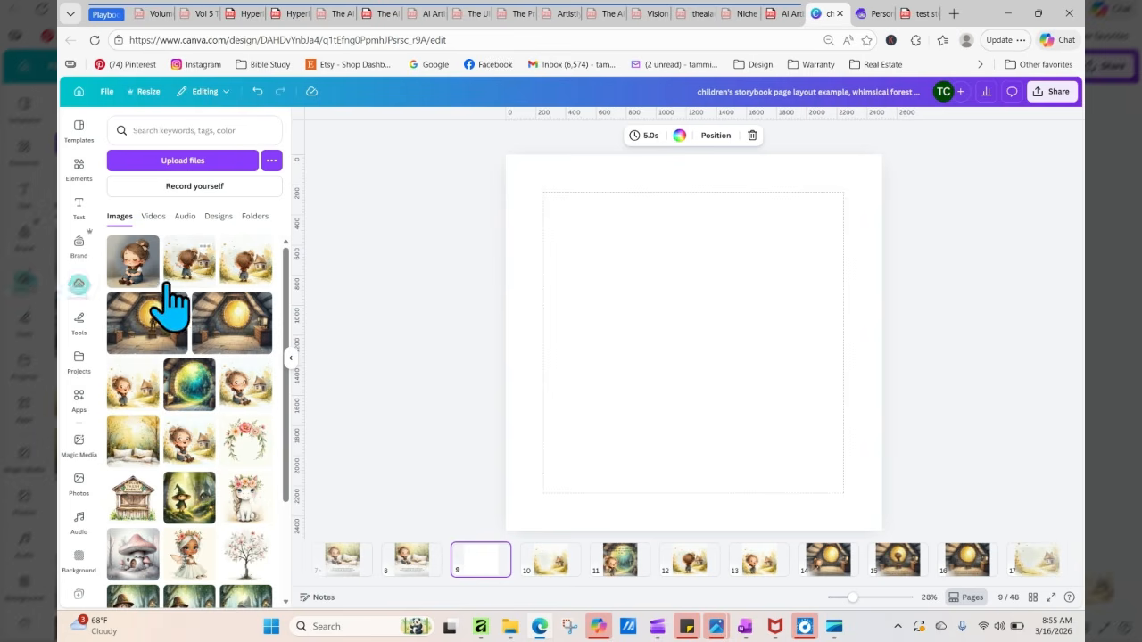
{"action": "left_click_drag", "start_coordinate": [120, 268], "coordinate": [510, 268]}
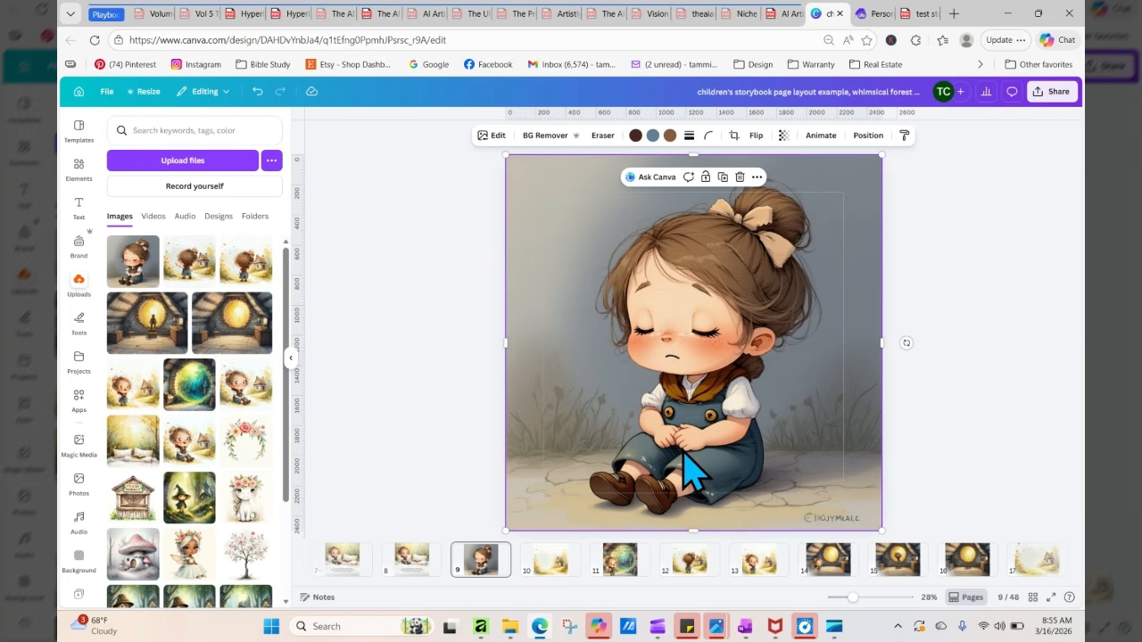
Separate the sad girl image into layers with Magic Layers and shift the girl slightly up and left
{"action": "left_click", "coordinate": [488, 136]}
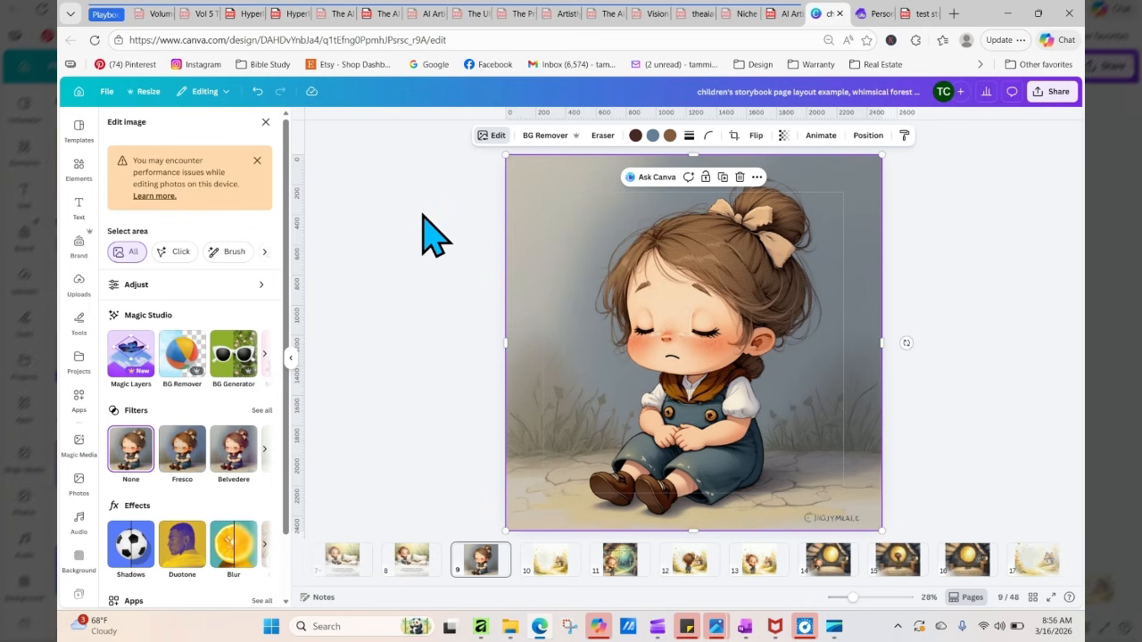
{"action": "left_click", "coordinate": [125, 357]}
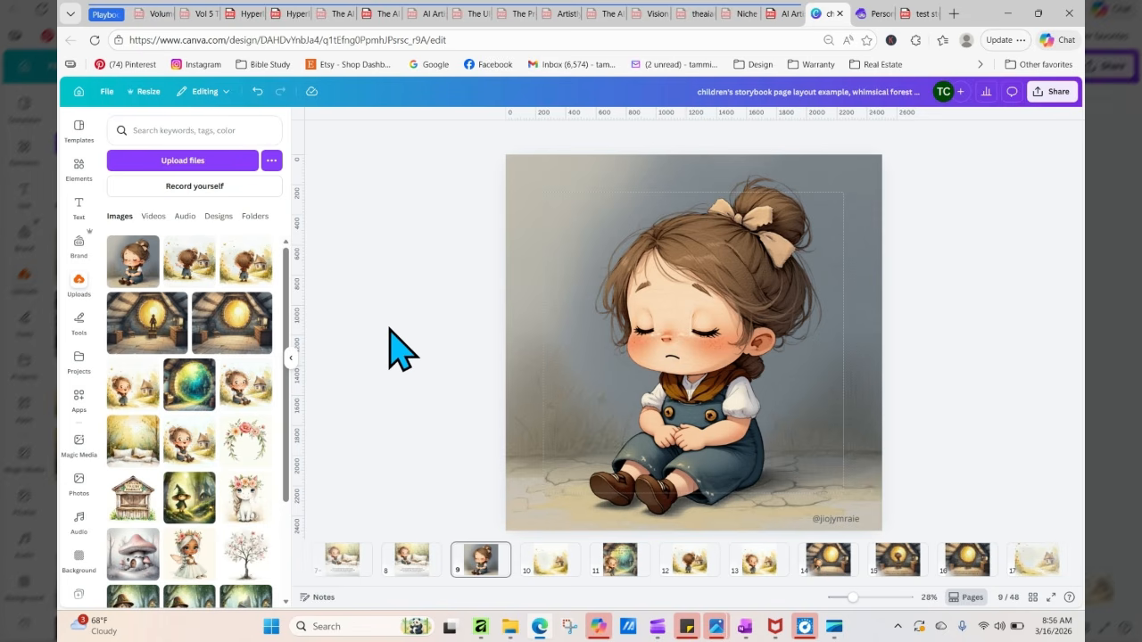
{"action": "left_click", "coordinate": [687, 314]}
{"action": "left_click_drag", "start_coordinate": [687, 314], "coordinate": [651, 287]}
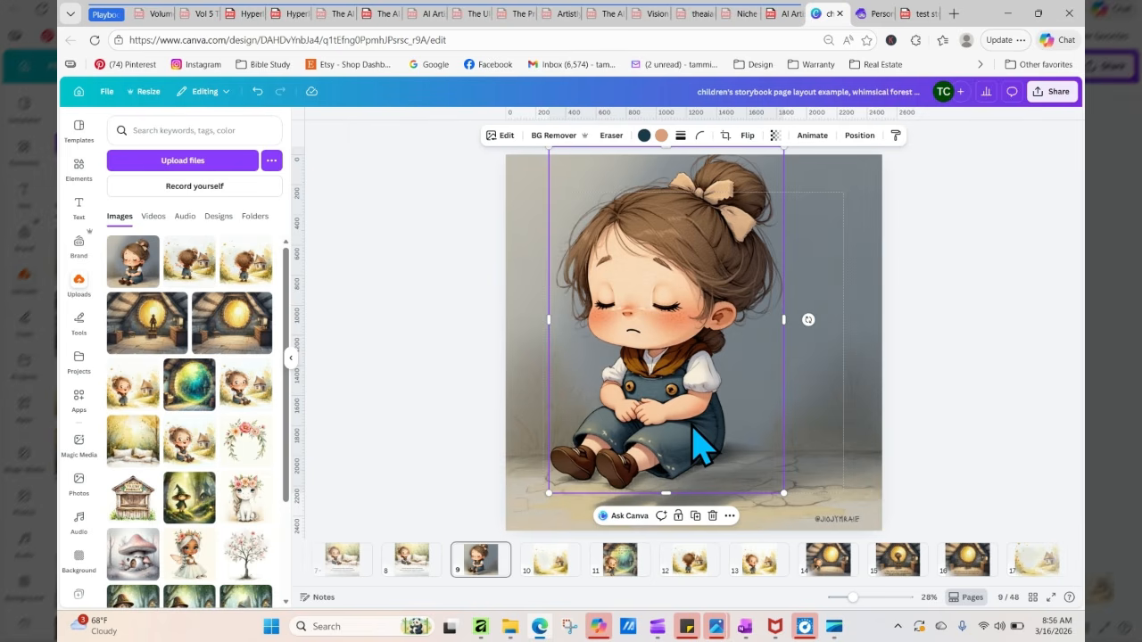
Copy the separated sad girl and remove the smiling girl from the duplicated bed scene on page 8
{"action": "right_click", "coordinate": [671, 328]}
{"action": "left_click", "coordinate": [711, 292]}
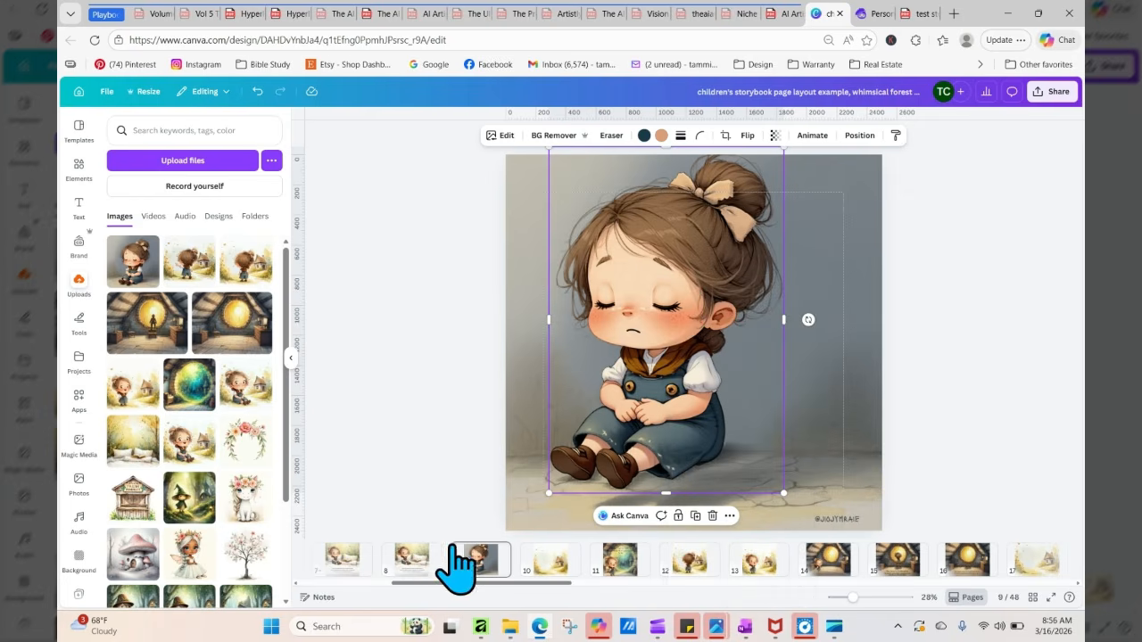
{"action": "left_click", "coordinate": [413, 562]}
{"action": "left_click", "coordinate": [638, 299]}
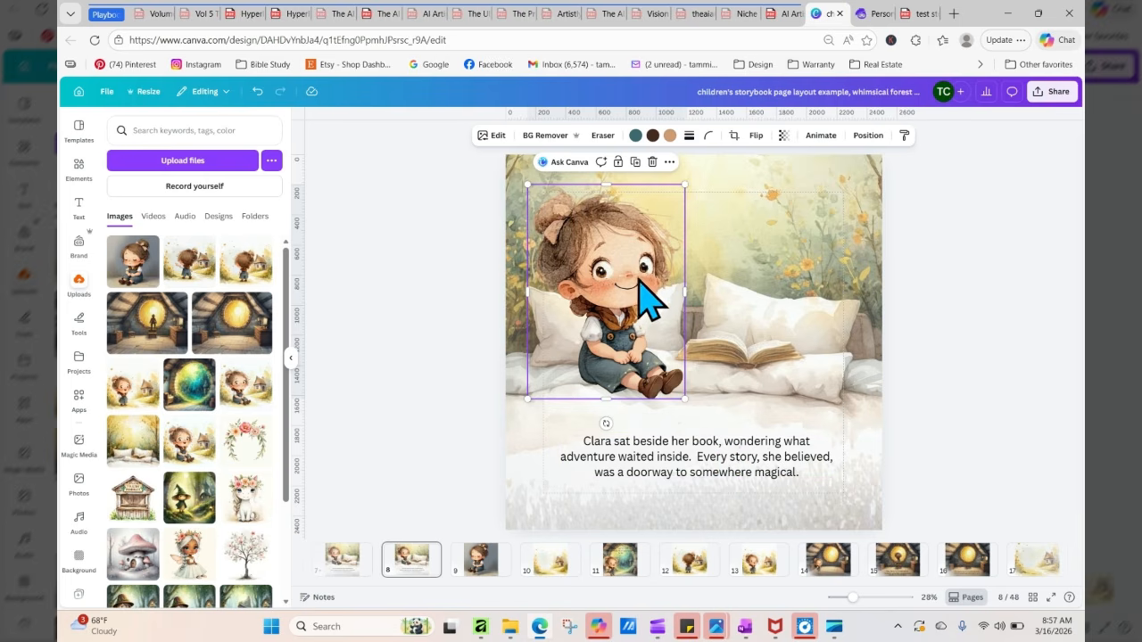
{"action": "left_click_drag", "start_coordinate": [638, 278], "coordinate": [415, 301]}
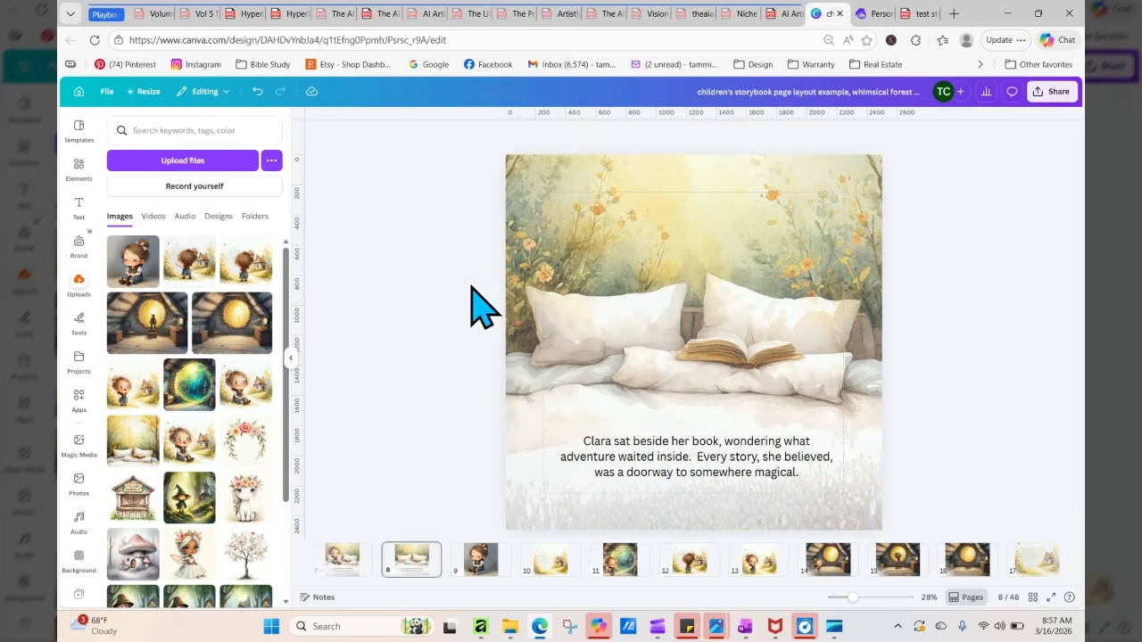
Paste the sad girl onto the bed scene on page 8 and shrink her to fit the scene
{"action": "right_click", "coordinate": [590, 227]}
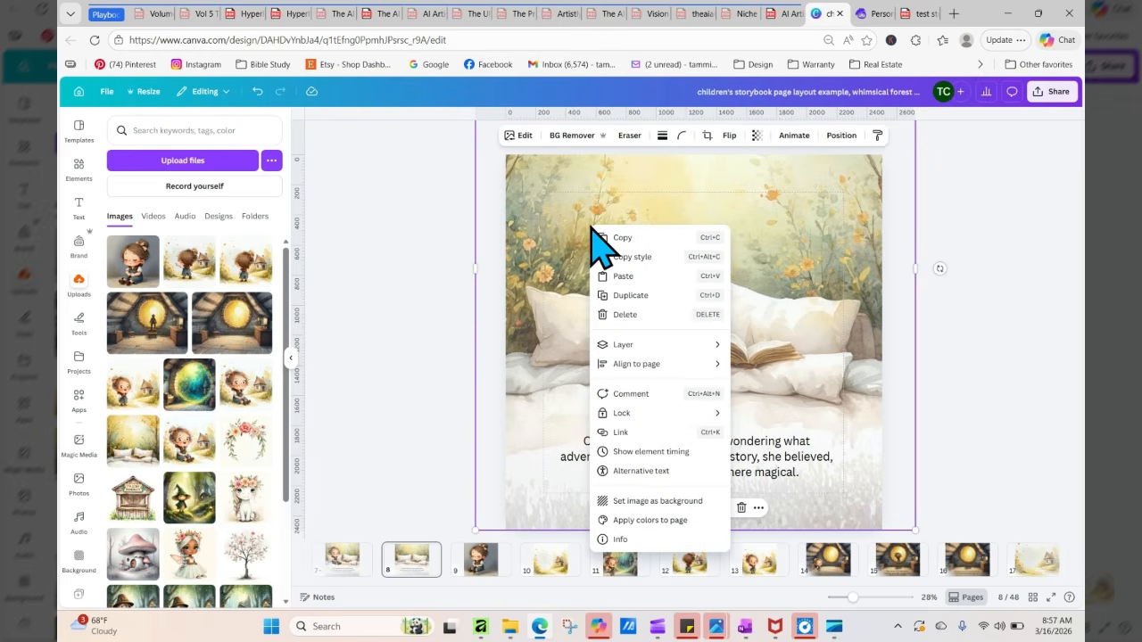
{"action": "left_click", "coordinate": [646, 275]}
{"action": "mouse_move", "coordinate": [650, 294]}
{"action": "left_mouse_down"}
{"action": "mouse_move", "coordinate": [655, 262]}
{"action": "mouse_move", "coordinate": [661, 293]}
{"action": "left_mouse_up"}
{"action": "left_click_drag", "start_coordinate": [790, 148], "coordinate": [727, 312]}
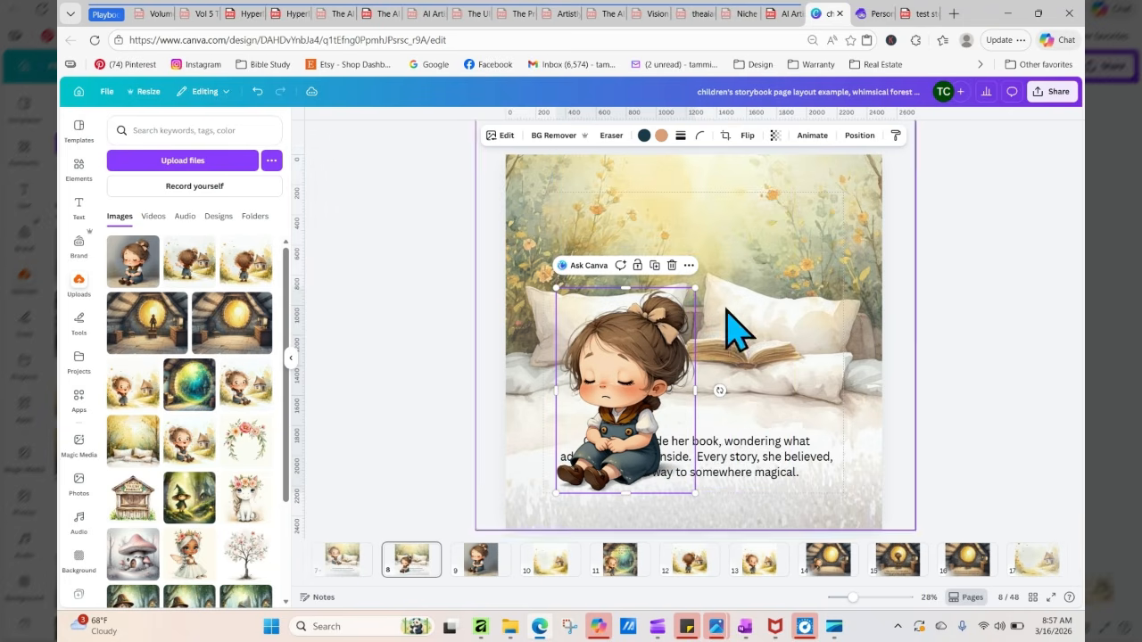
Move the sad girl up so she sits on the bed above the story text, left of the open book
{"action": "right_click", "coordinate": [643, 373]}
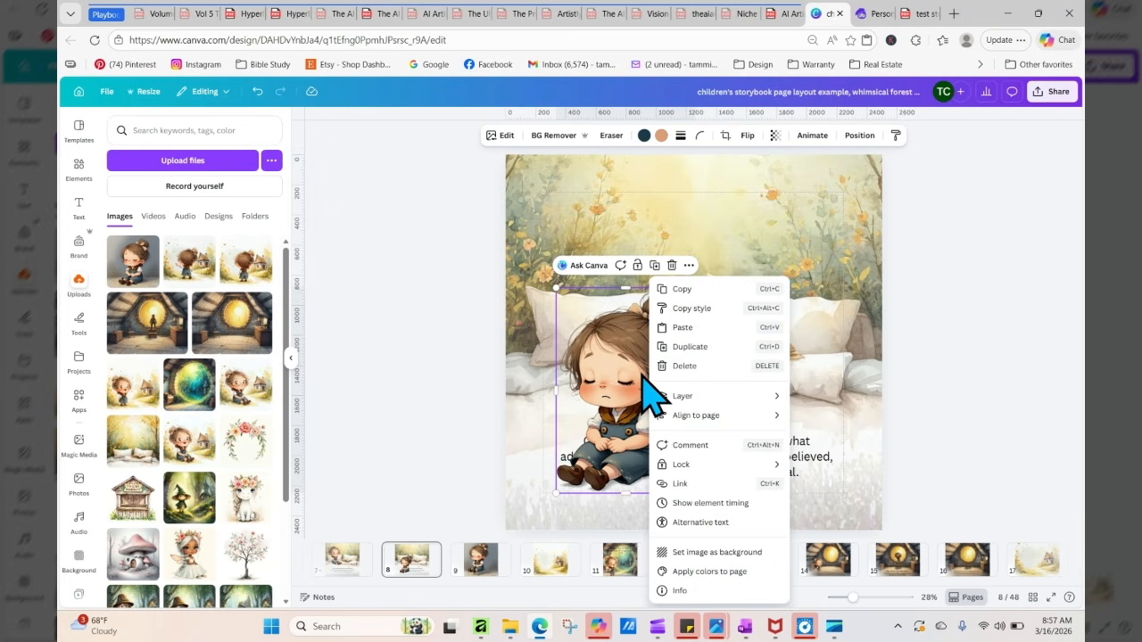
{"action": "left_click", "coordinate": [611, 374]}
{"action": "left_click_drag", "start_coordinate": [610, 375], "coordinate": [618, 277]}
{"action": "left_click", "coordinate": [905, 406]}
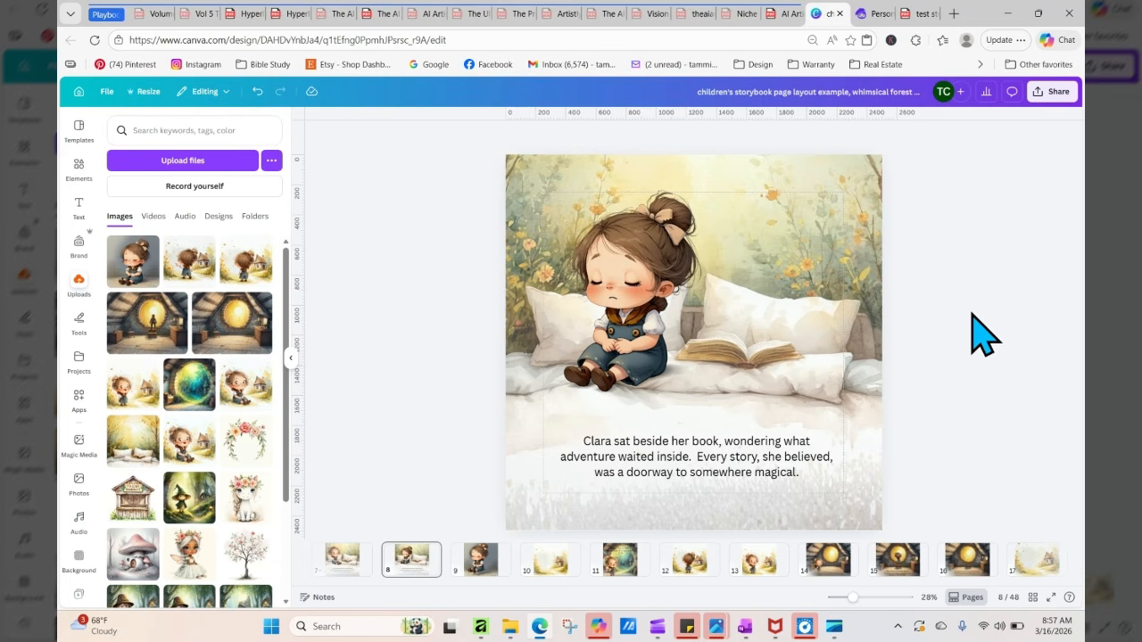
Flip the sad girl horizontally to face the open book and move her slightly left on the bed
{"action": "left_click", "coordinate": [642, 313]}
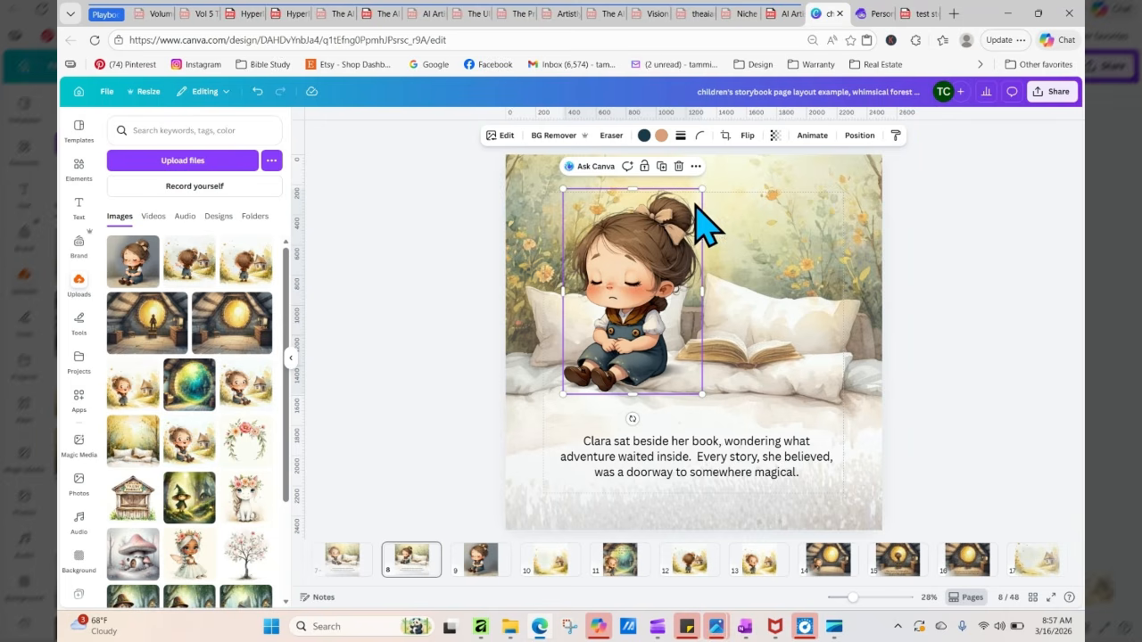
{"action": "left_click", "coordinate": [747, 137]}
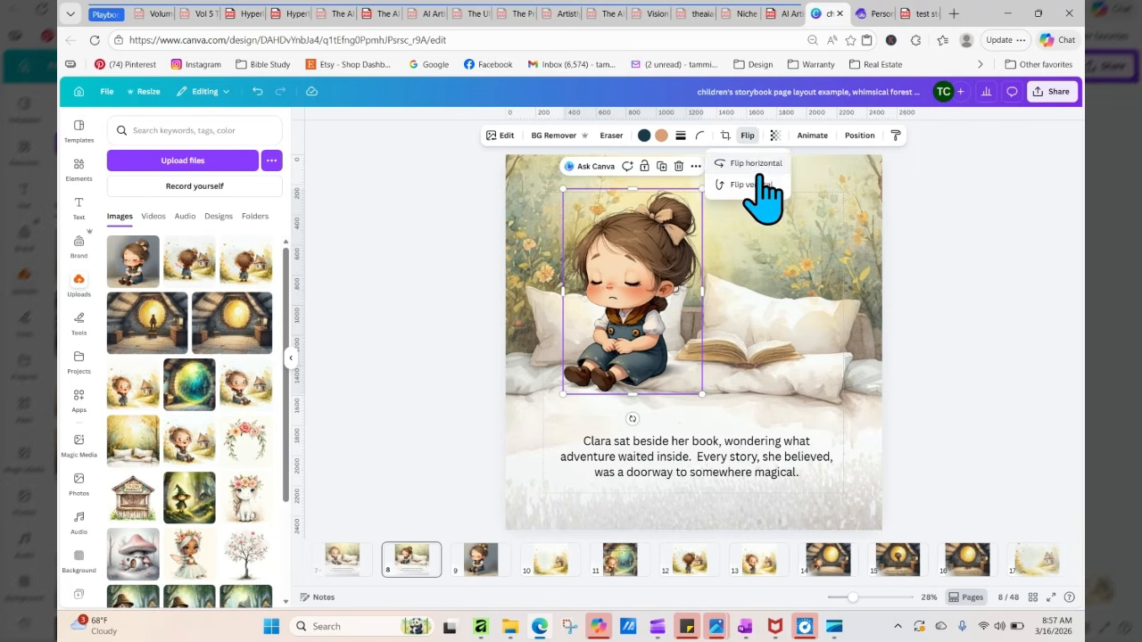
{"action": "left_click", "coordinate": [755, 164]}
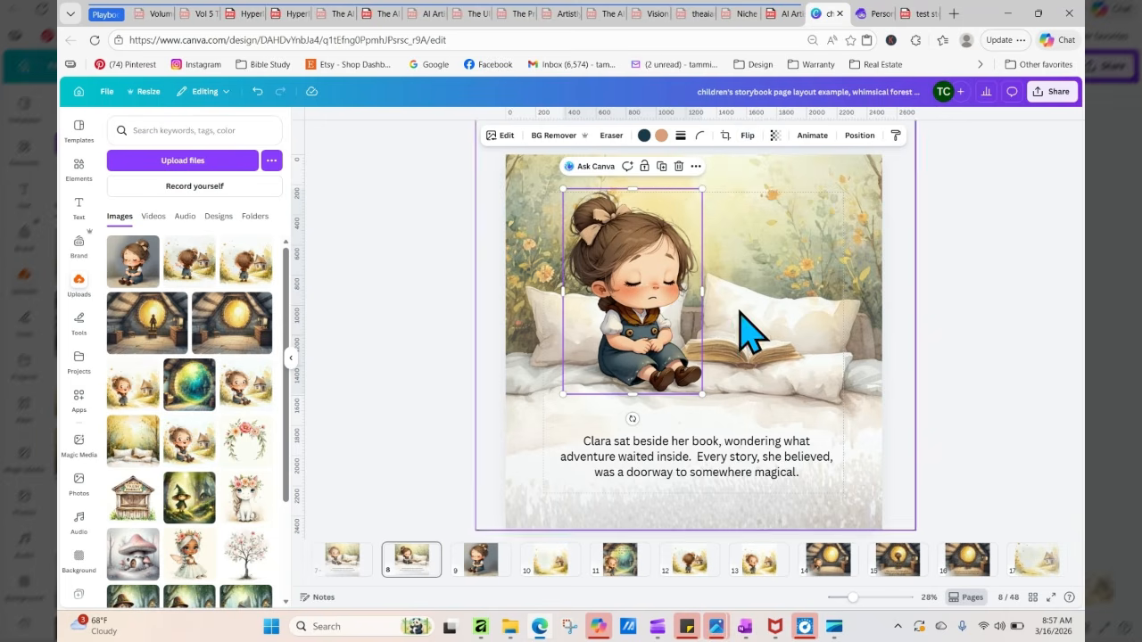
{"action": "left_click_drag", "start_coordinate": [625, 286], "coordinate": [597, 262]}
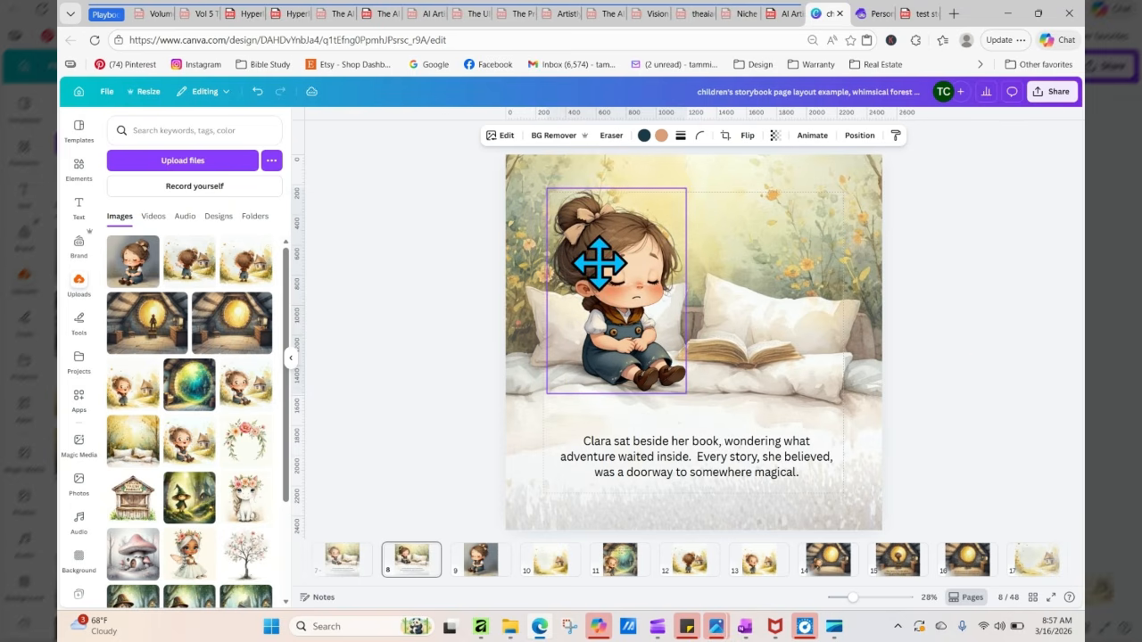
{"action": "left_click", "coordinate": [928, 339]}
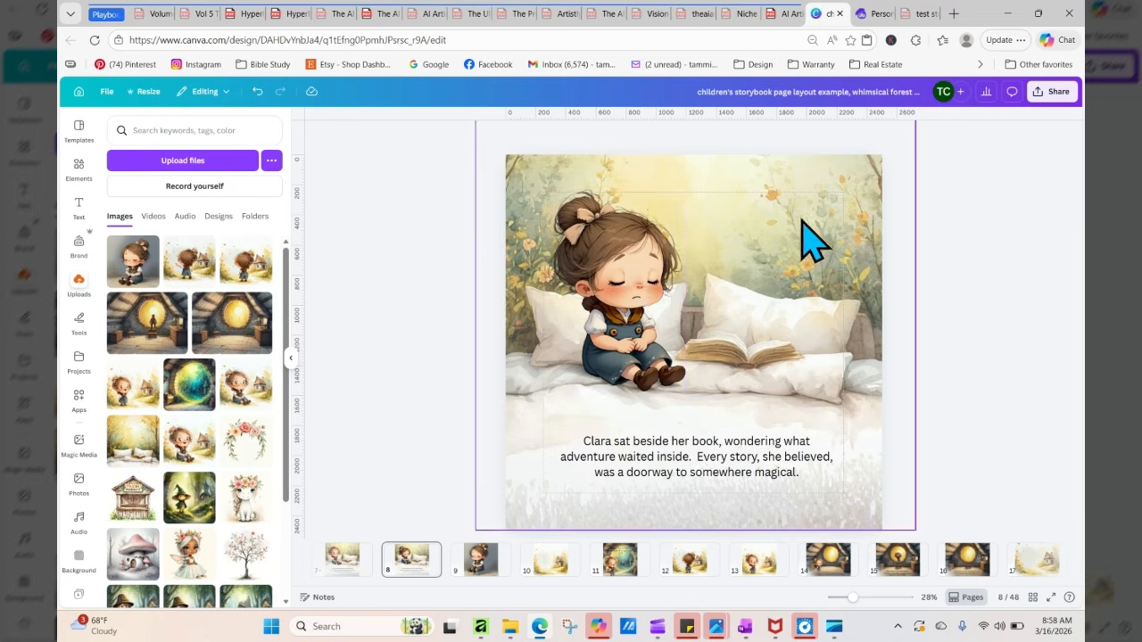
{"action": "left_click", "coordinate": [655, 278]}
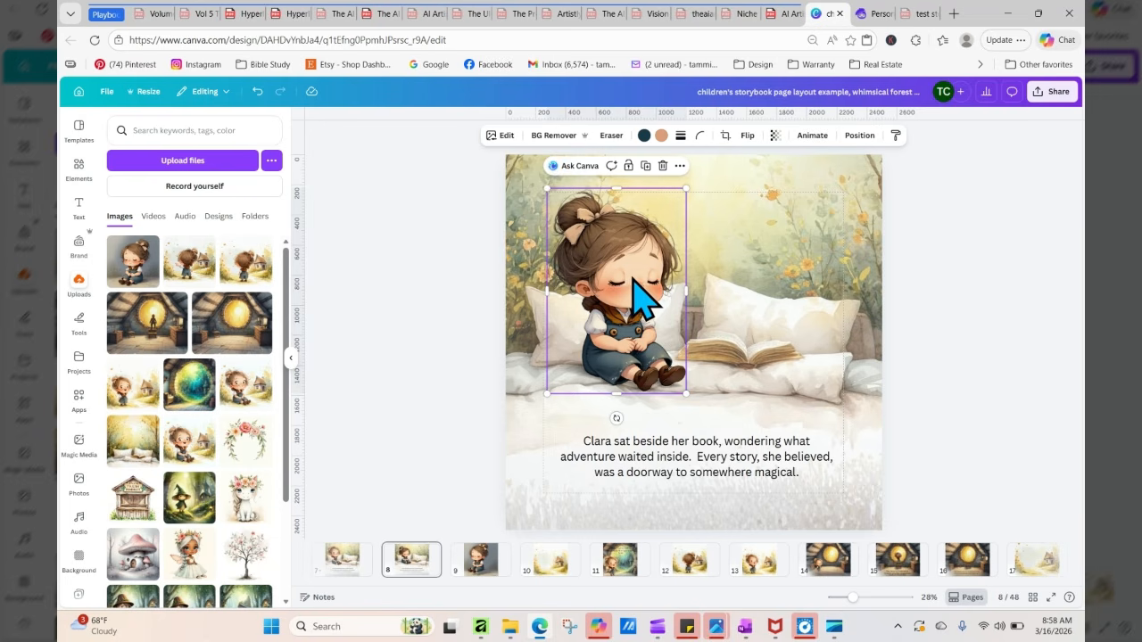
Try the Aero, Myst, Luna and Flint filters on the sad girl and reset the filter to None
{"action": "left_click", "coordinate": [502, 136]}
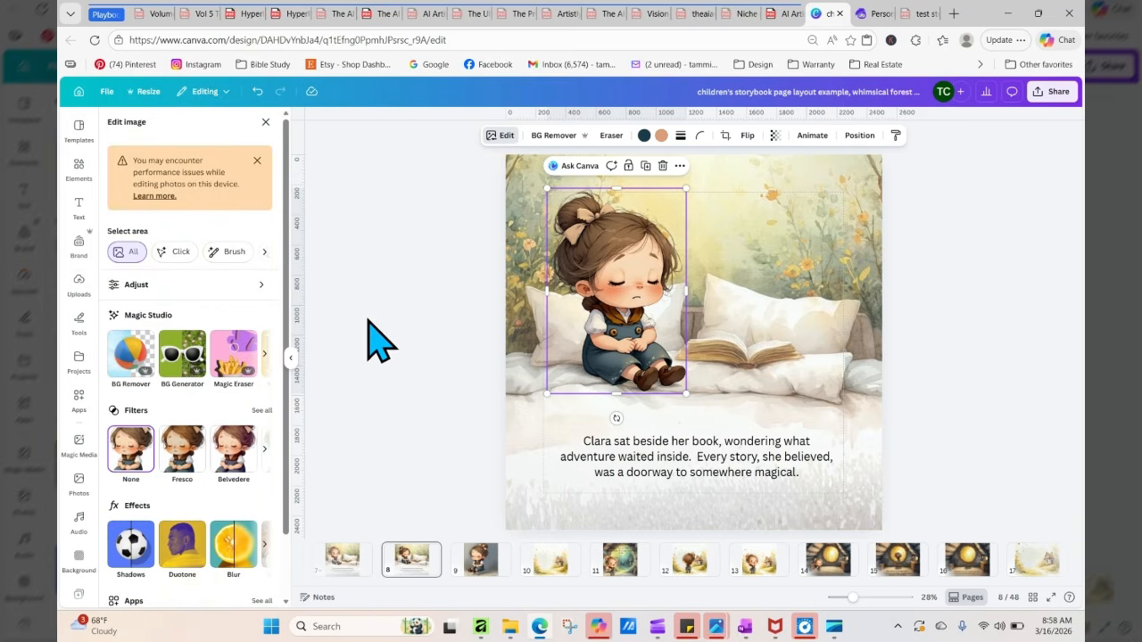
{"action": "left_click", "coordinate": [261, 411]}
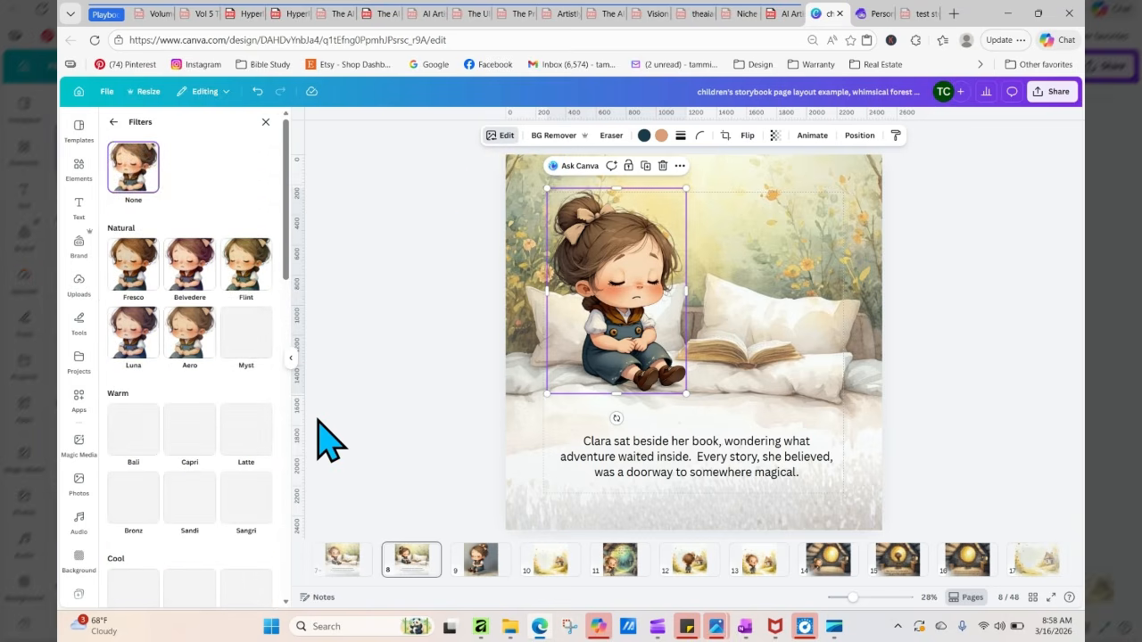
{"action": "left_click", "coordinate": [190, 339]}
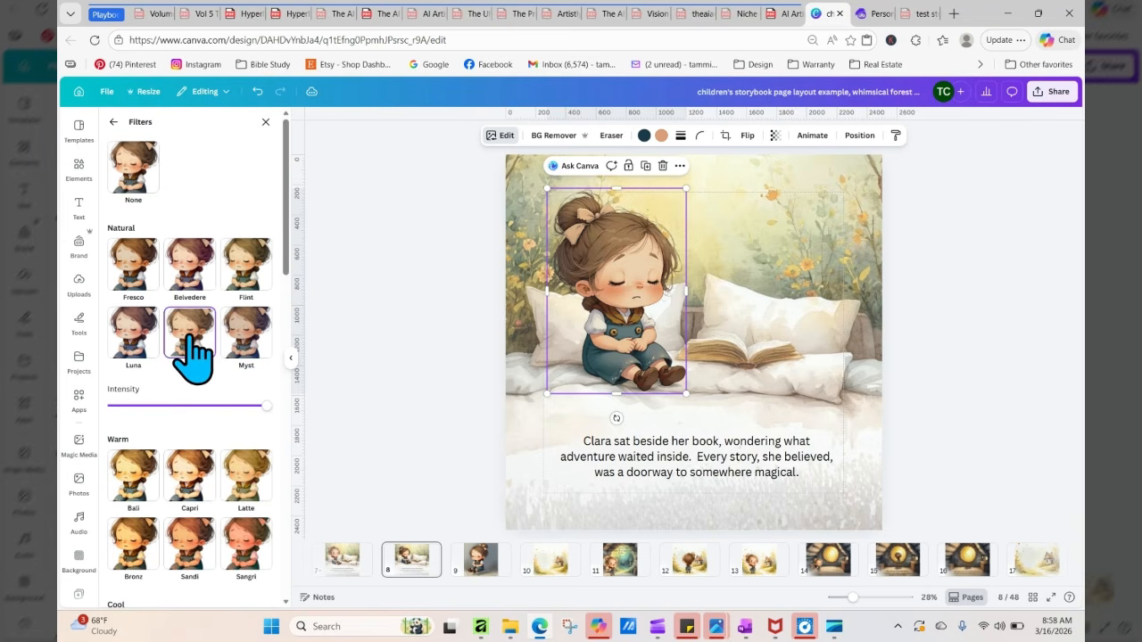
{"action": "left_click", "coordinate": [241, 335]}
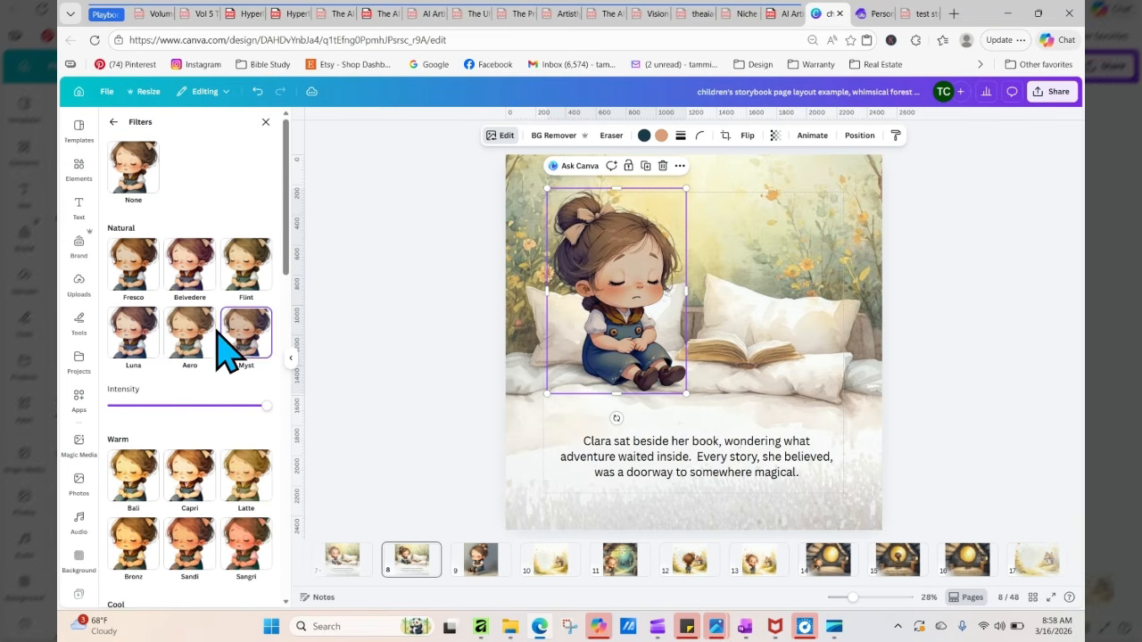
{"action": "left_click", "coordinate": [133, 344]}
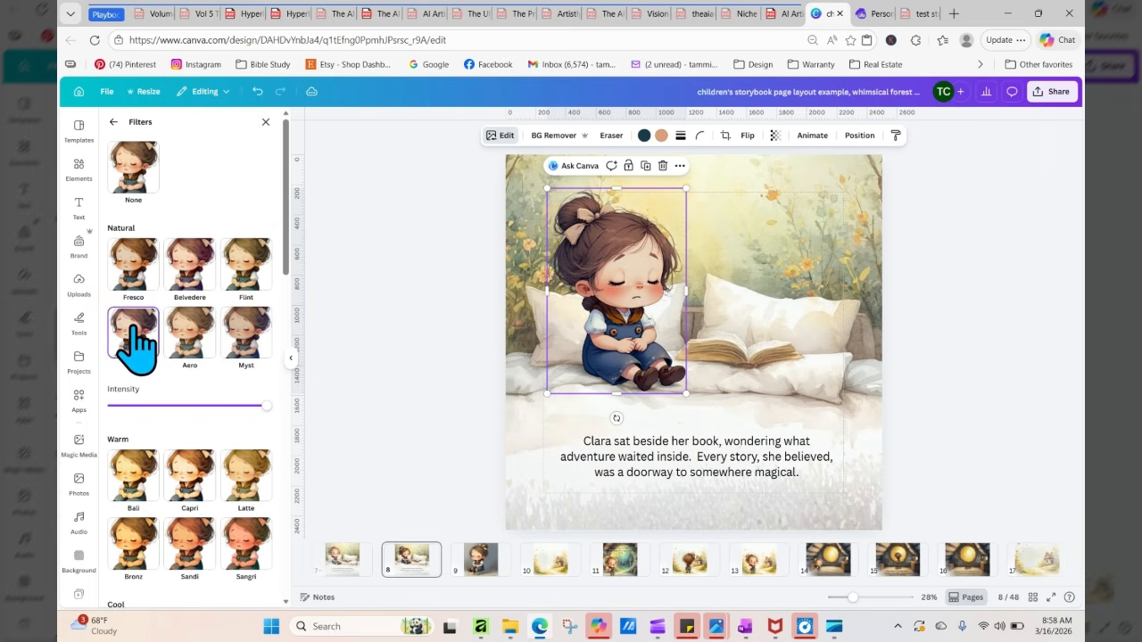
{"action": "left_click", "coordinate": [242, 277]}
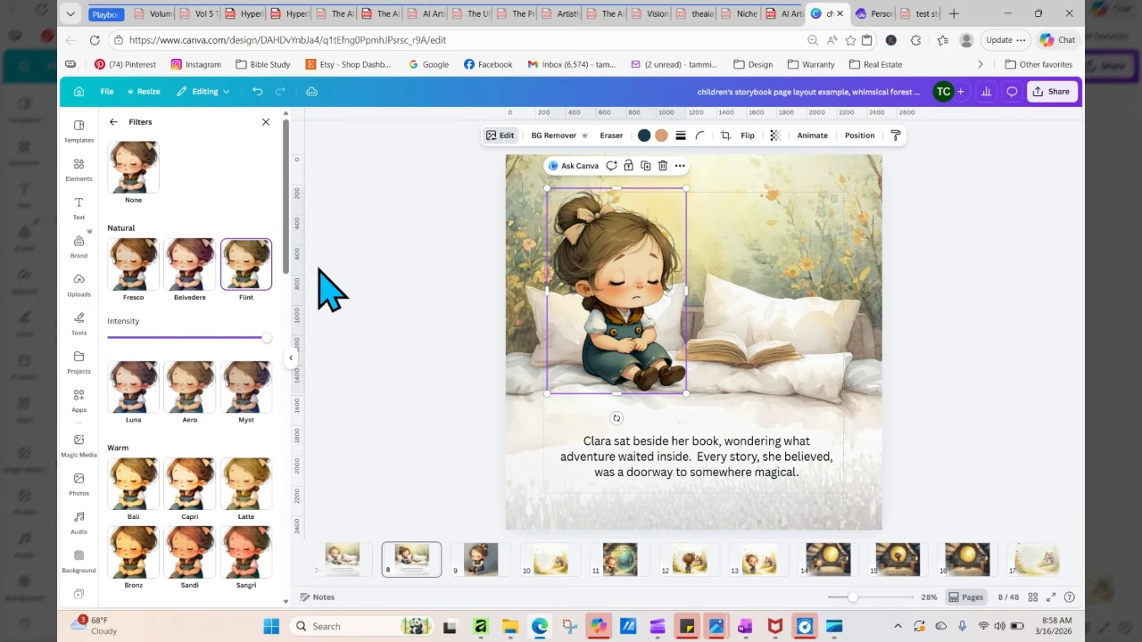
{"action": "left_click", "coordinate": [130, 183]}
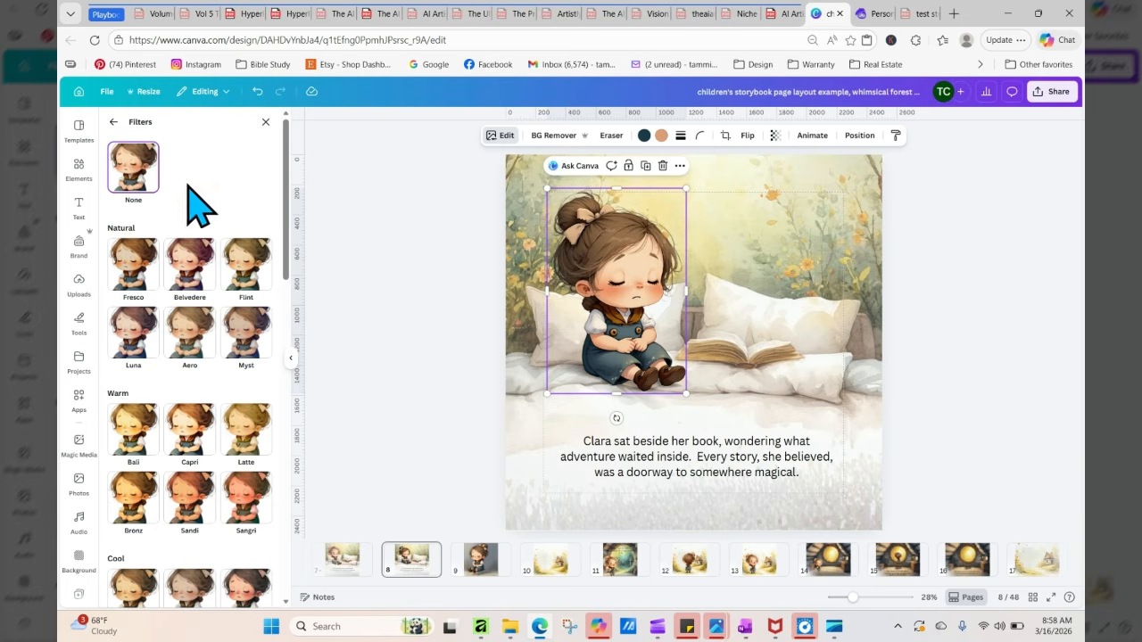
{"action": "key", "text": "Escape"}
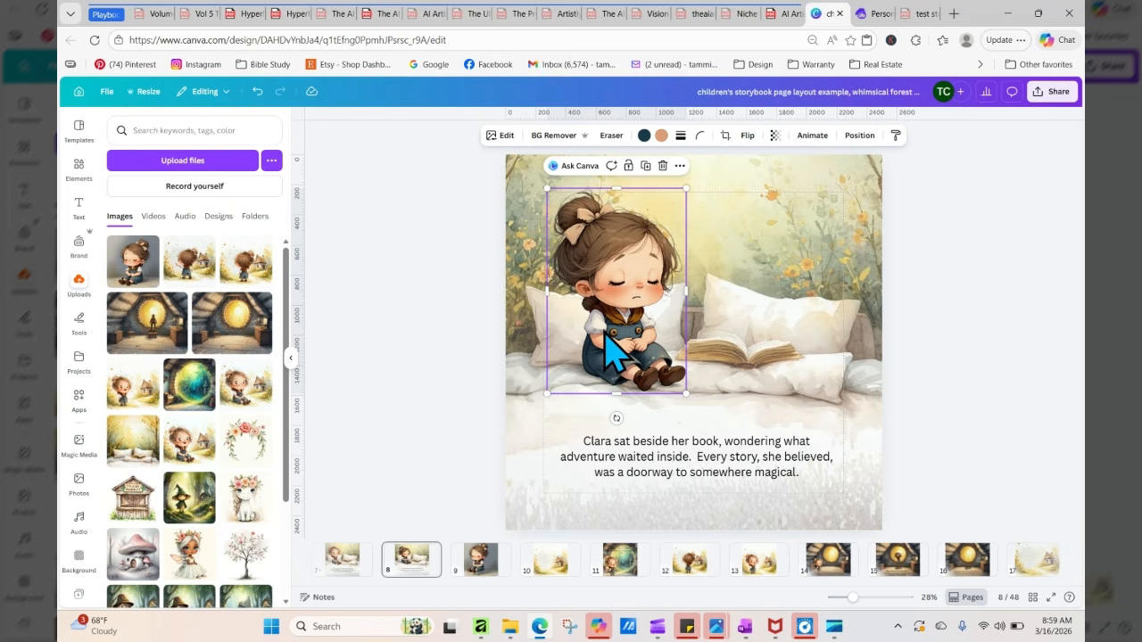
{"action": "left_click", "coordinate": [756, 569]}
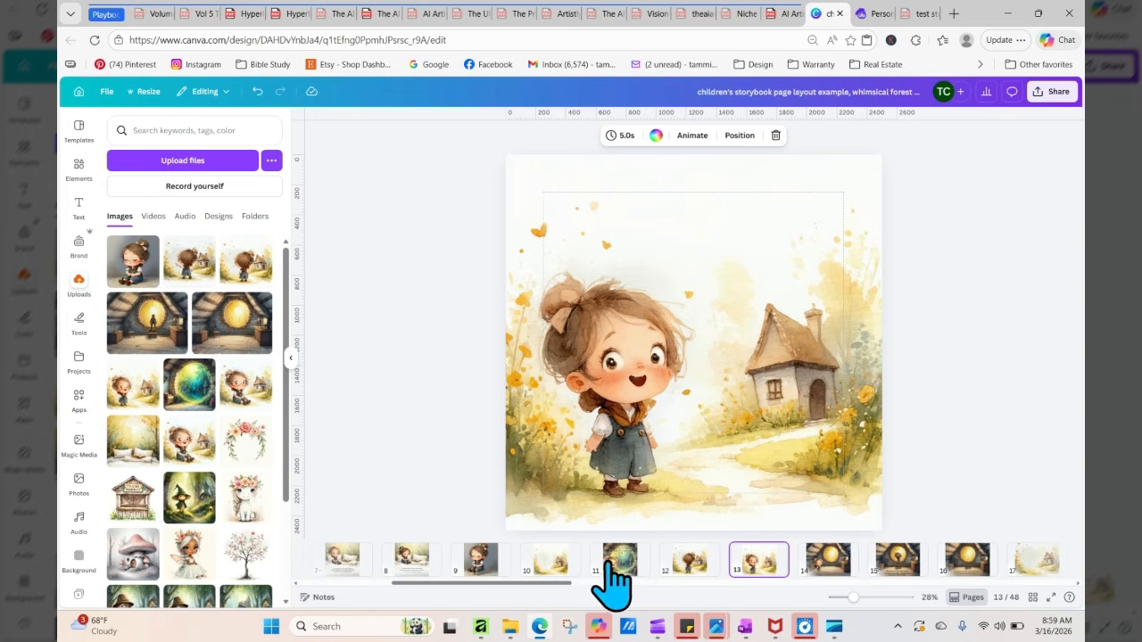
{"action": "left_click", "coordinate": [408, 578]}
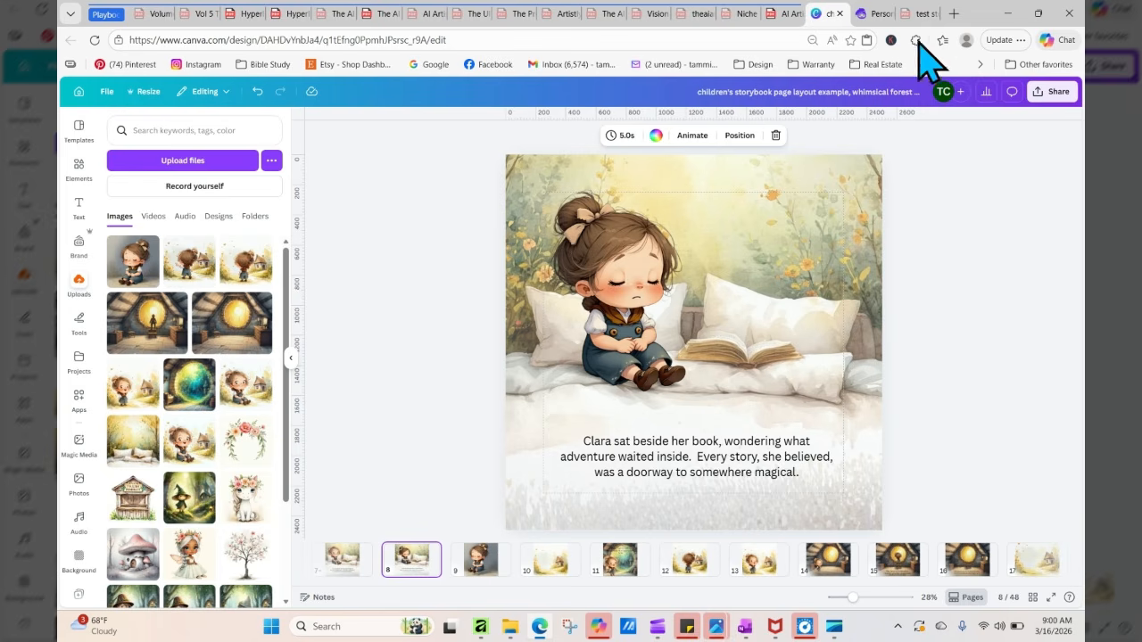
Switch to Artistly and copy the design prompt of the sad seated girl with the gray background
{"action": "left_click", "coordinate": [874, 13]}
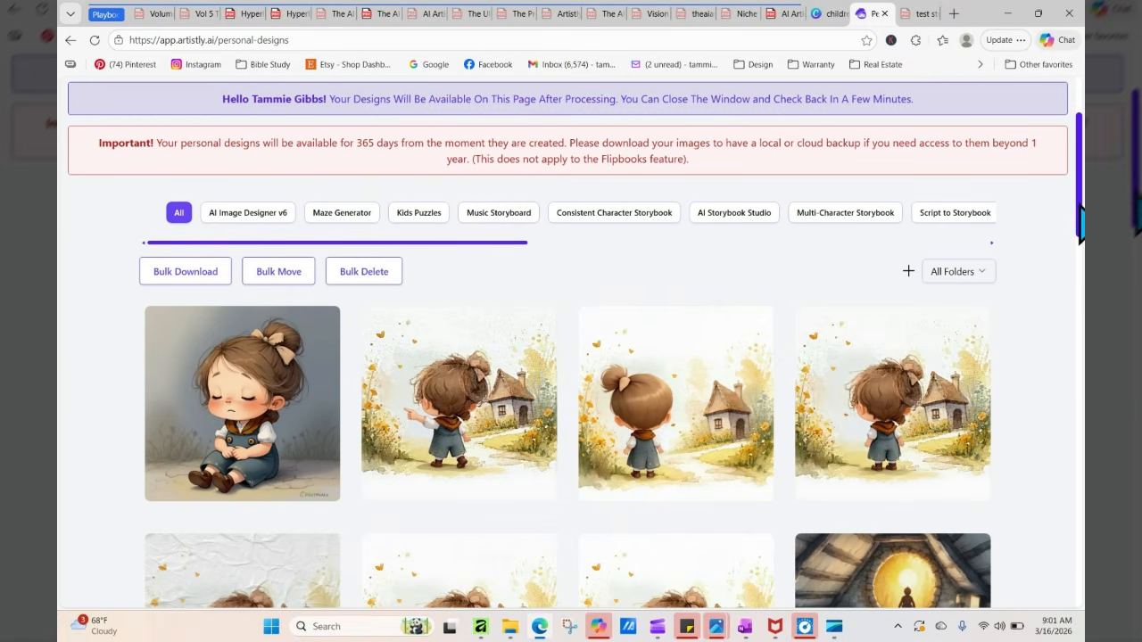
{"action": "scroll", "coordinate": [1079, 223], "scroll_direction": "up", "scroll_amount": 2}
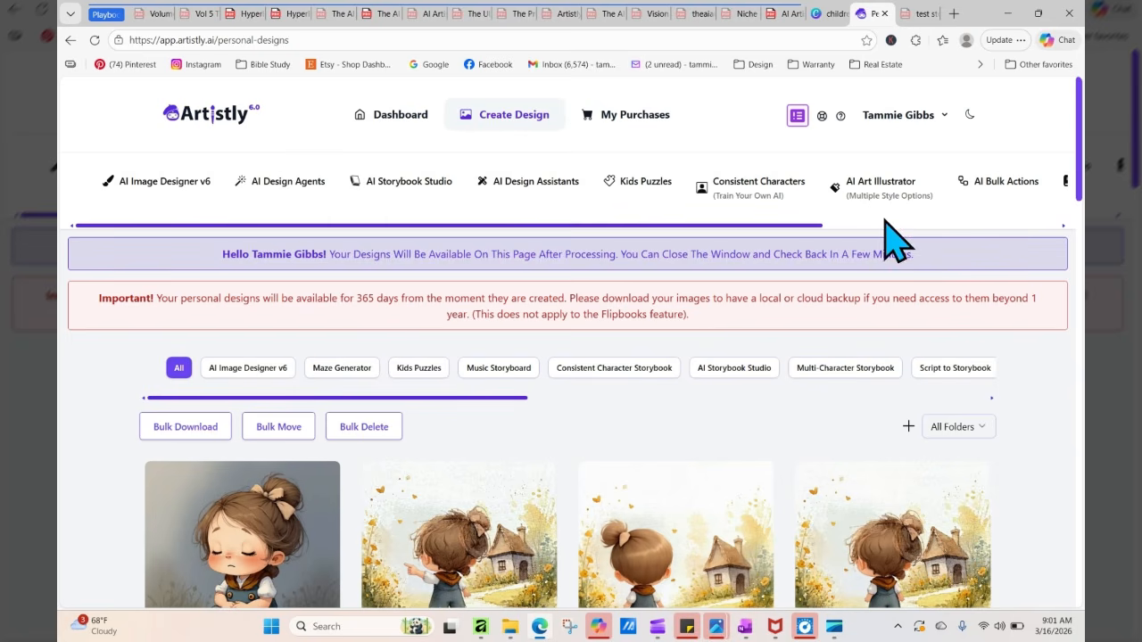
{"action": "scroll", "coordinate": [1083, 133], "scroll_direction": "down", "scroll_amount": 3}
{"action": "mouse_move", "coordinate": [245, 326]}
{"action": "left_click", "coordinate": [212, 308]}
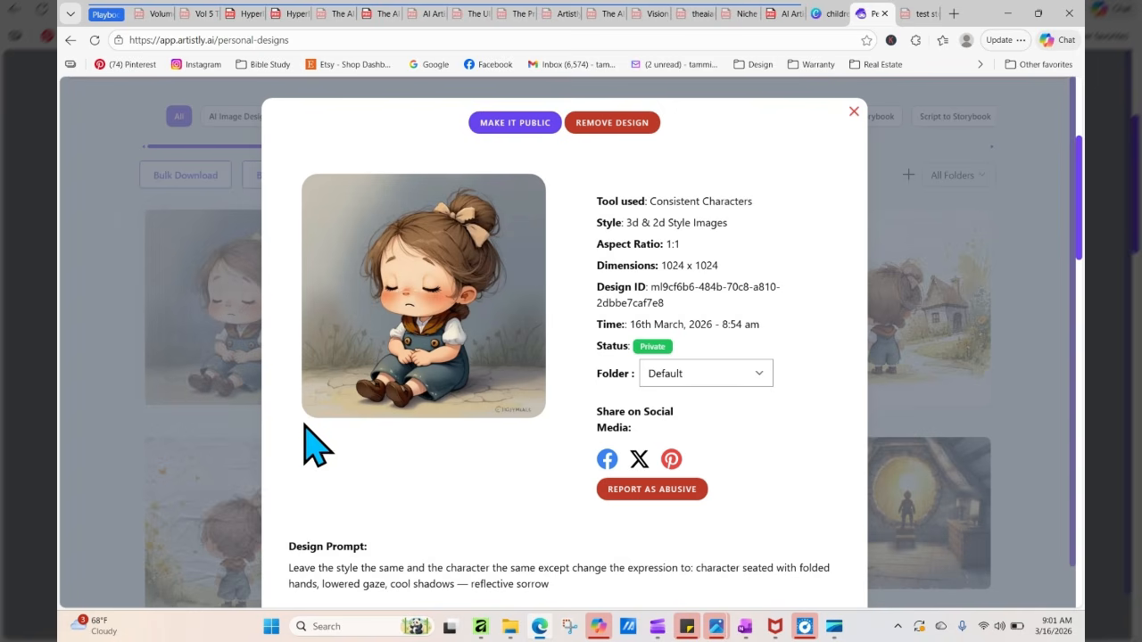
{"action": "left_click_drag", "start_coordinate": [288, 568], "coordinate": [547, 585]}
{"action": "key", "text": "ctrl+c"}
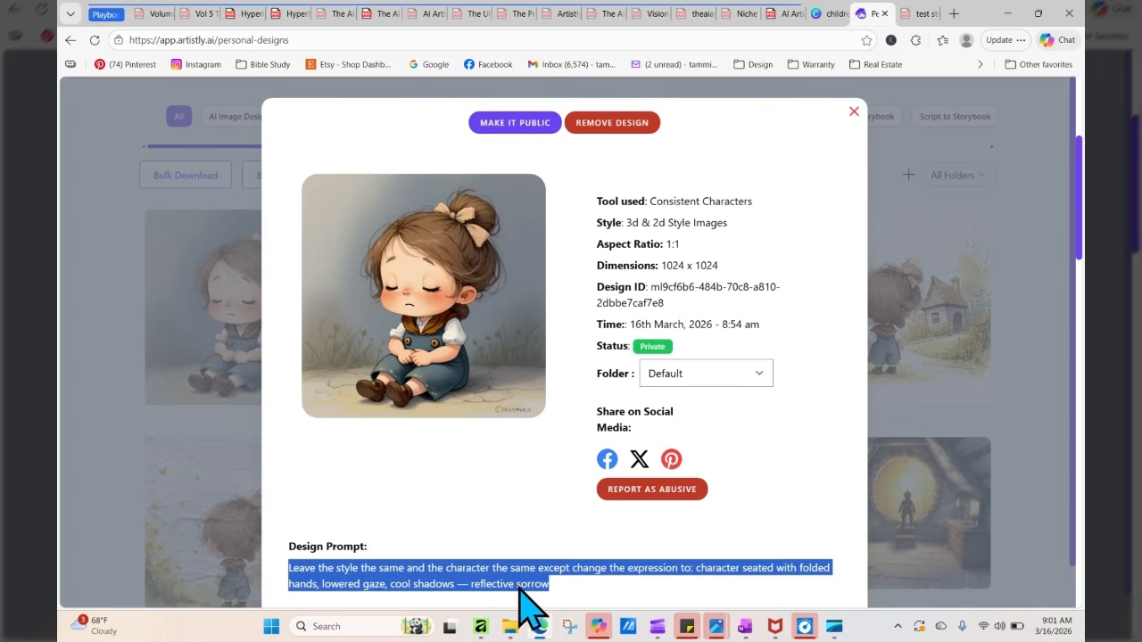
{"action": "right_click", "coordinate": [502, 582]}
{"action": "left_click", "coordinate": [553, 321]}
{"action": "left_click", "coordinate": [853, 114]}
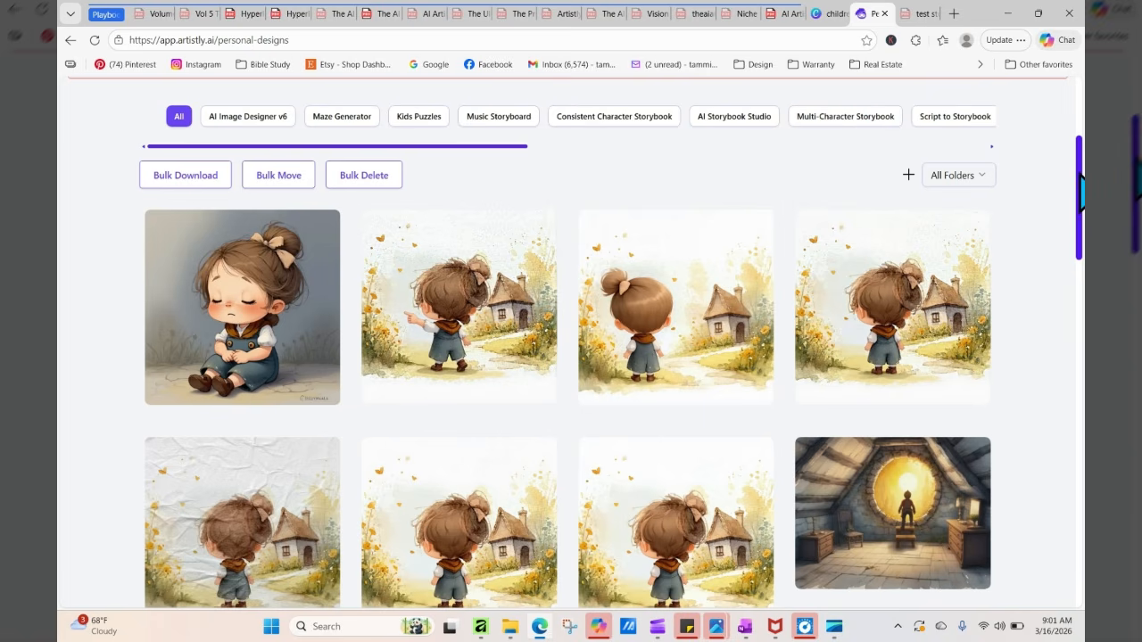
Start the Human Stylizer design assistant and choose the girl seated by the cottage from the media library as its source image
{"action": "scroll", "coordinate": [571, 343], "scroll_direction": "down", "scroll_amount": 2}
{"action": "scroll", "coordinate": [720, 140], "scroll_direction": "up", "scroll_amount": 4}
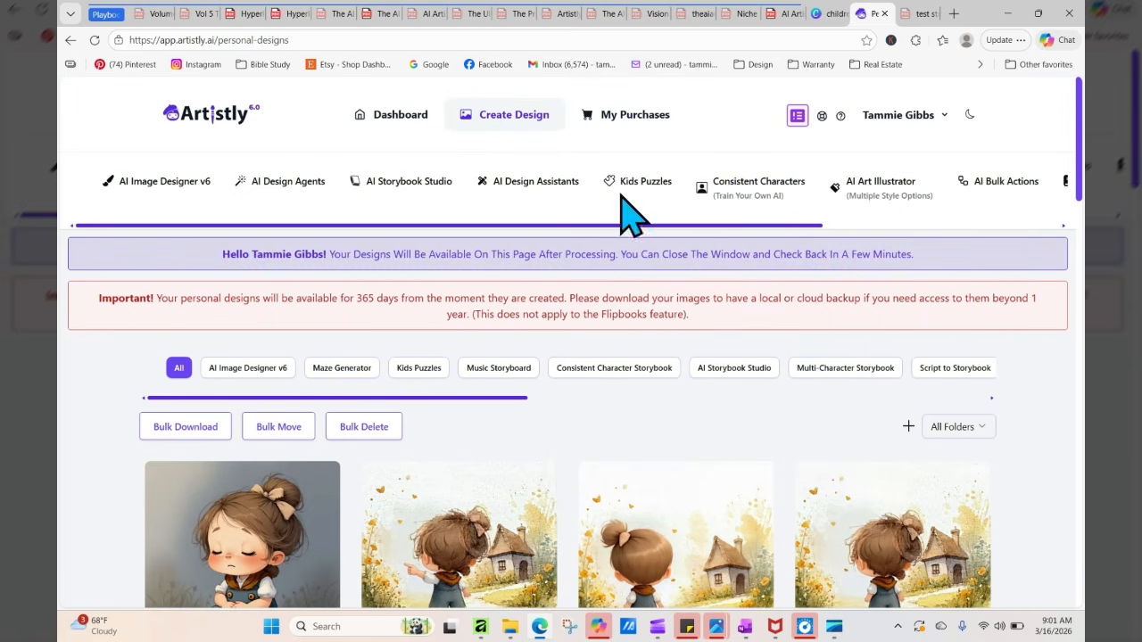
{"action": "left_click", "coordinate": [541, 184]}
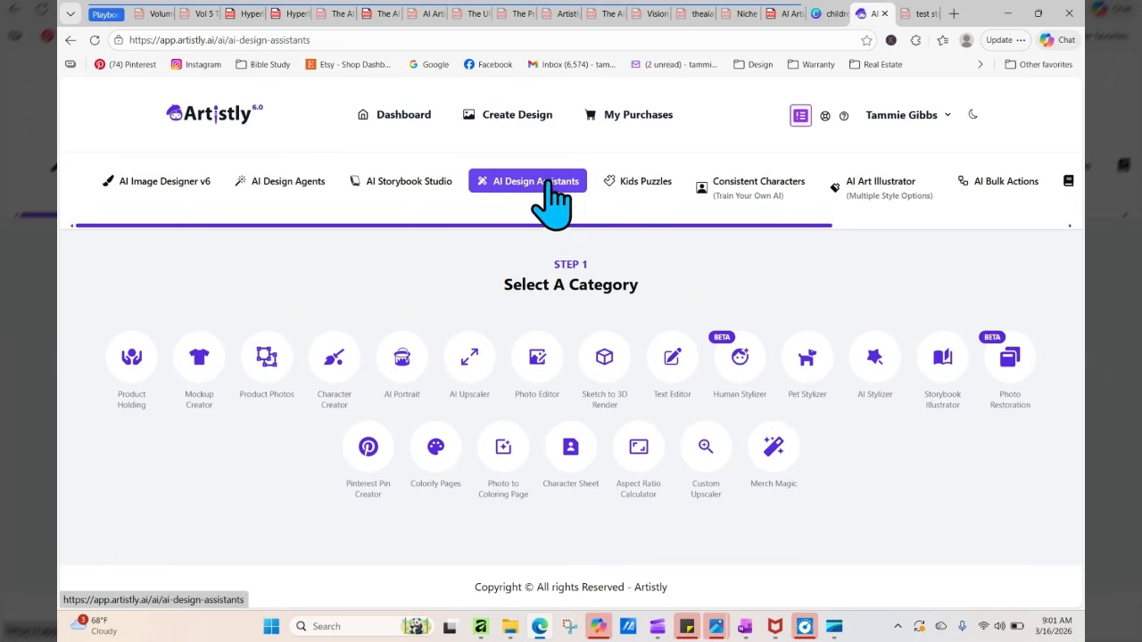
{"action": "left_click", "coordinate": [726, 377]}
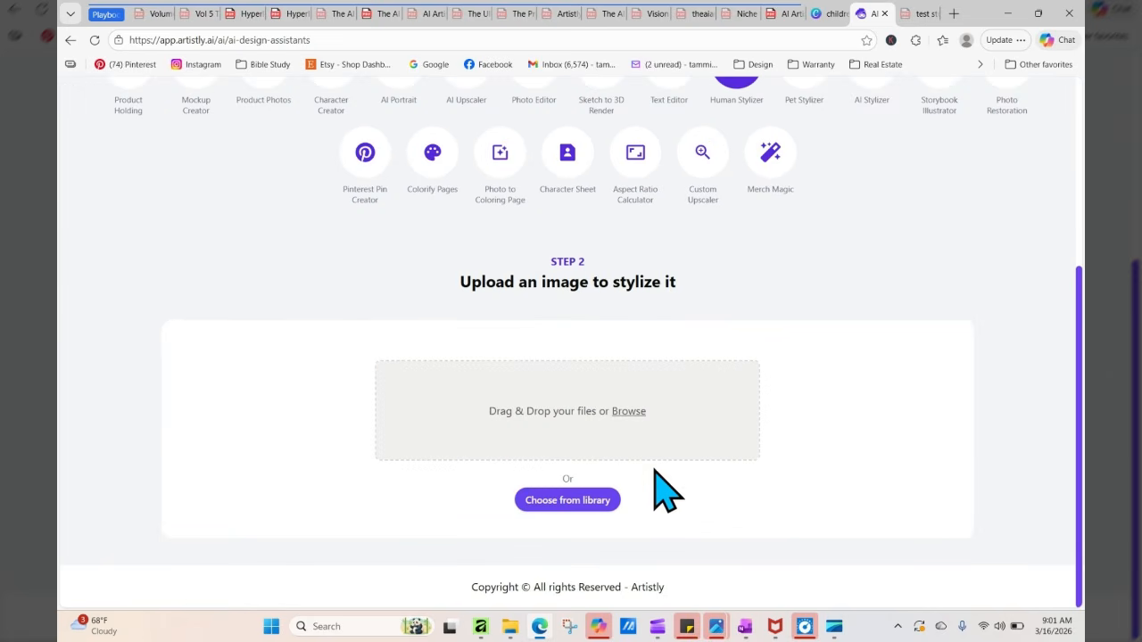
{"action": "left_click", "coordinate": [603, 503]}
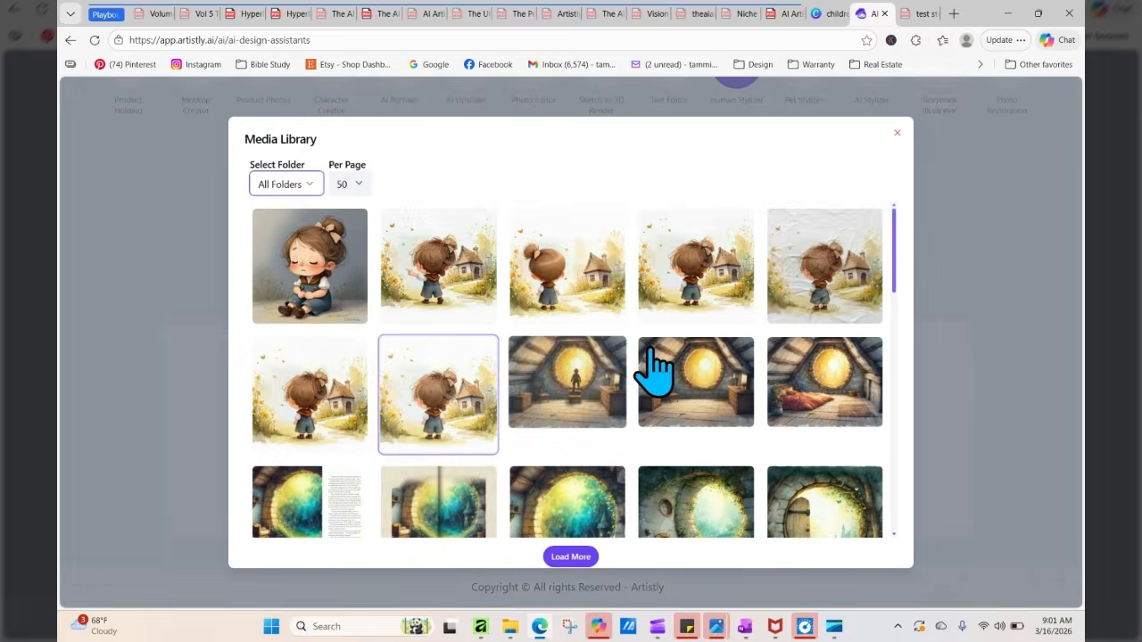
{"action": "left_click_drag", "start_coordinate": [893, 241], "coordinate": [892, 337]}
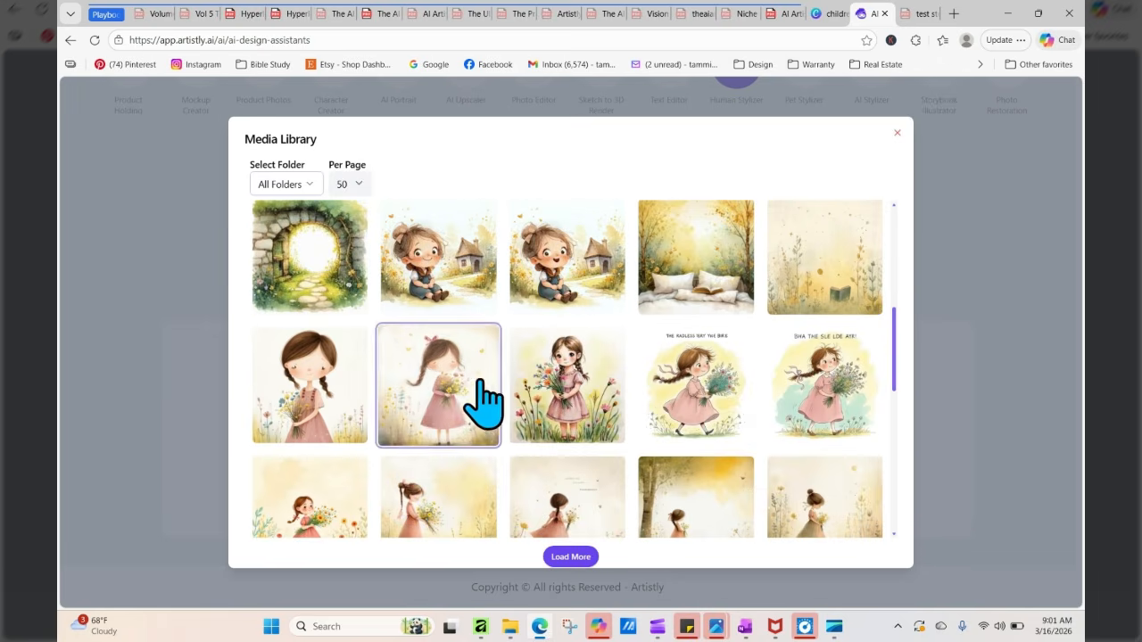
{"action": "left_click", "coordinate": [435, 272]}
Paste the copied prompt as the stylizing instruction, insert "scene and" before "the character", and stylize the image
{"action": "scroll", "coordinate": [905, 492], "scroll_direction": "down", "scroll_amount": 5}
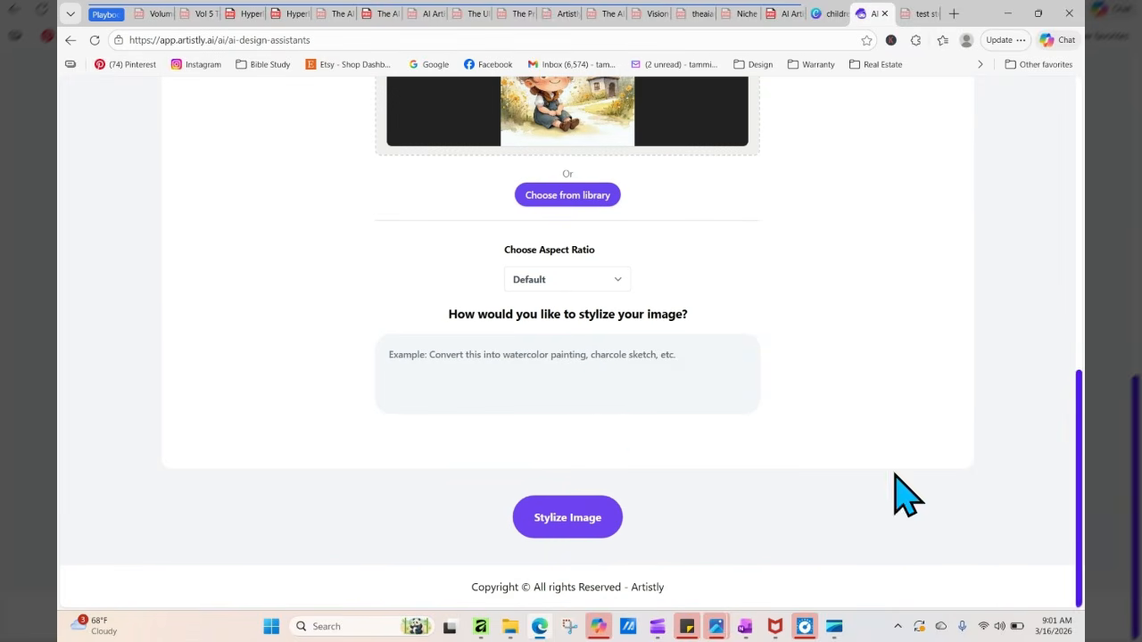
{"action": "right_click", "coordinate": [602, 385]}
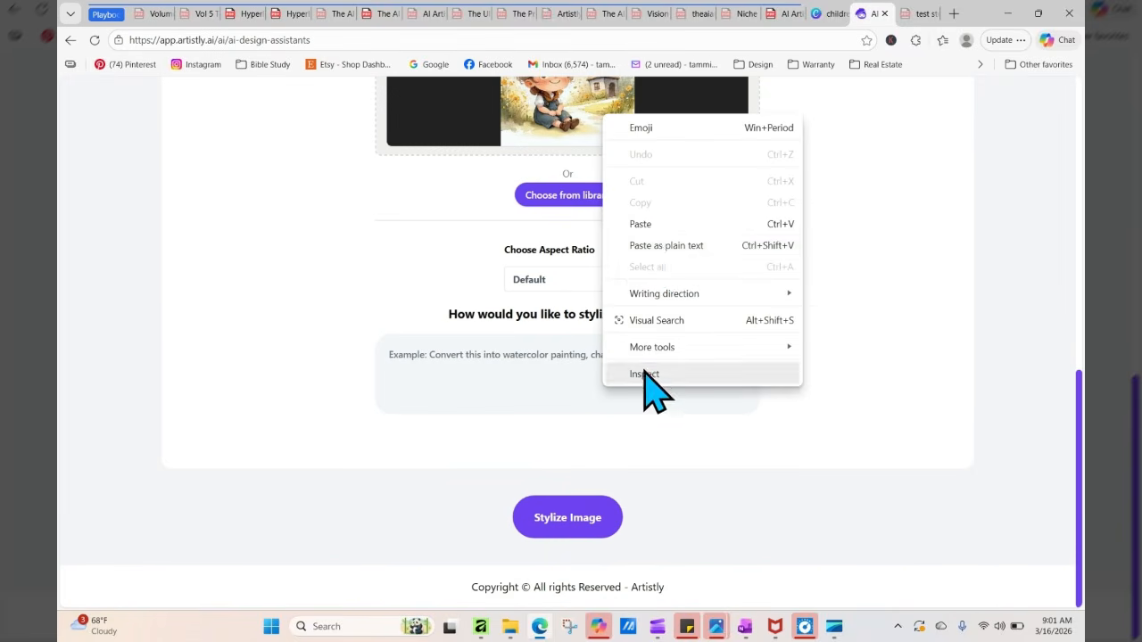
{"action": "left_click", "coordinate": [662, 222]}
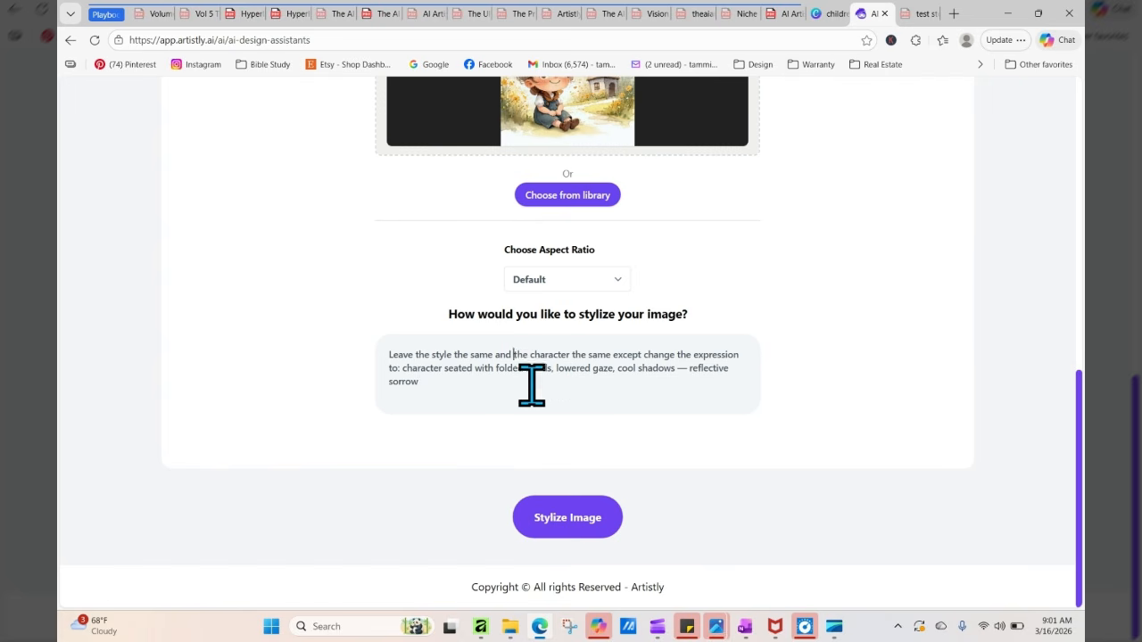
{"action": "type", "text": "s"}
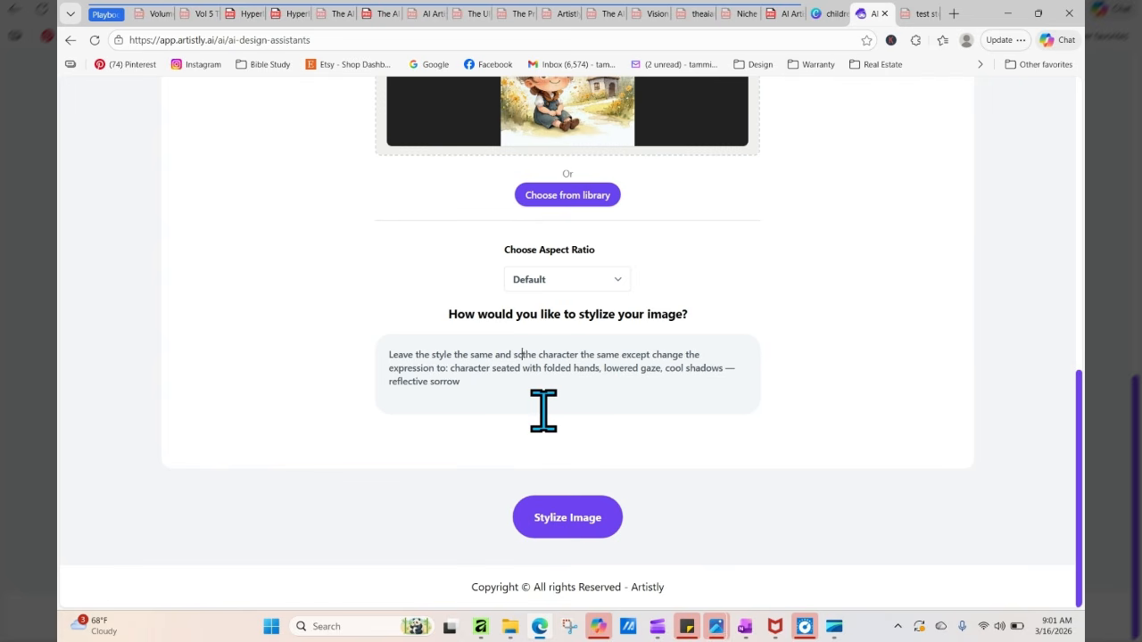
{"action": "type", "text": "cene and"}
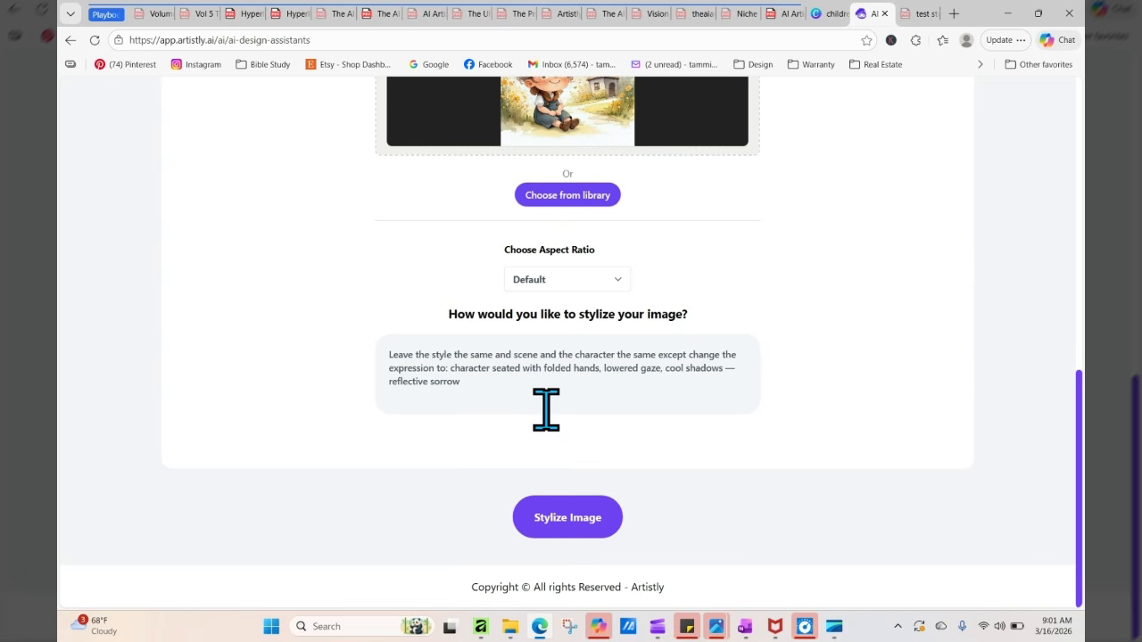
{"action": "left_click", "coordinate": [567, 524]}
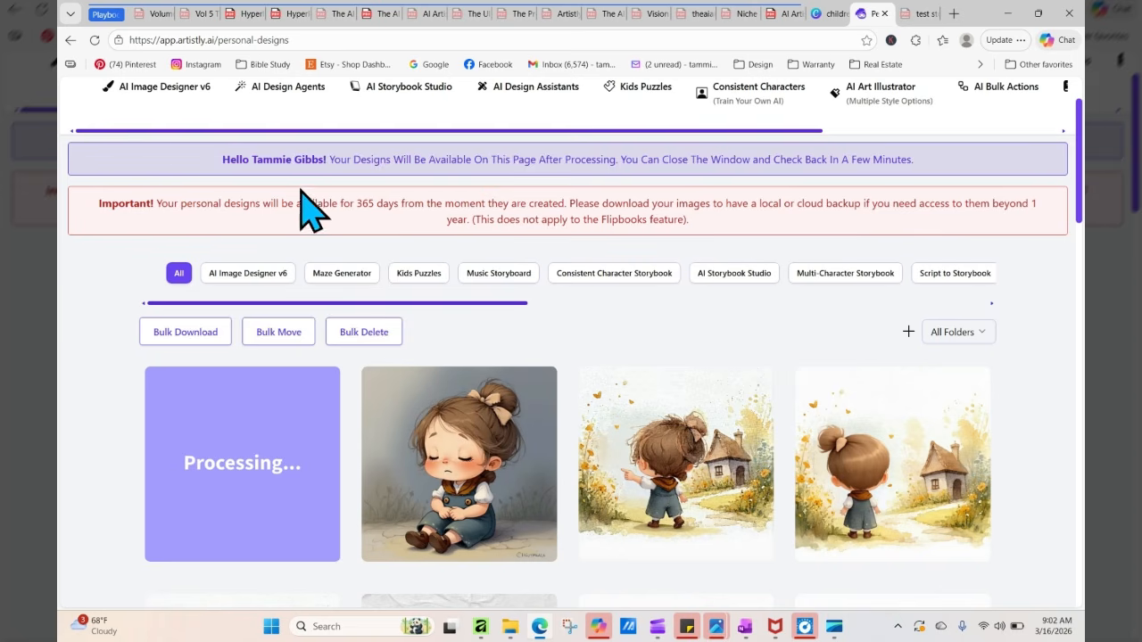
Refresh the personal designs until processing ends, open the new sad girl by the cottage and download the image
{"action": "left_click", "coordinate": [95, 39]}
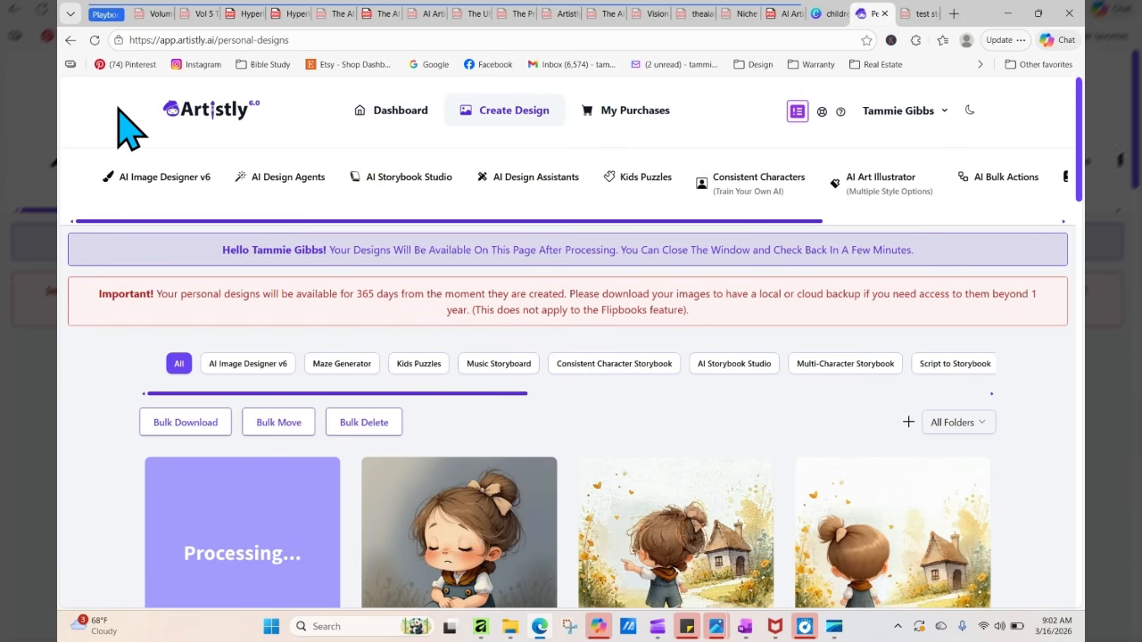
{"action": "left_click", "coordinate": [94, 40]}
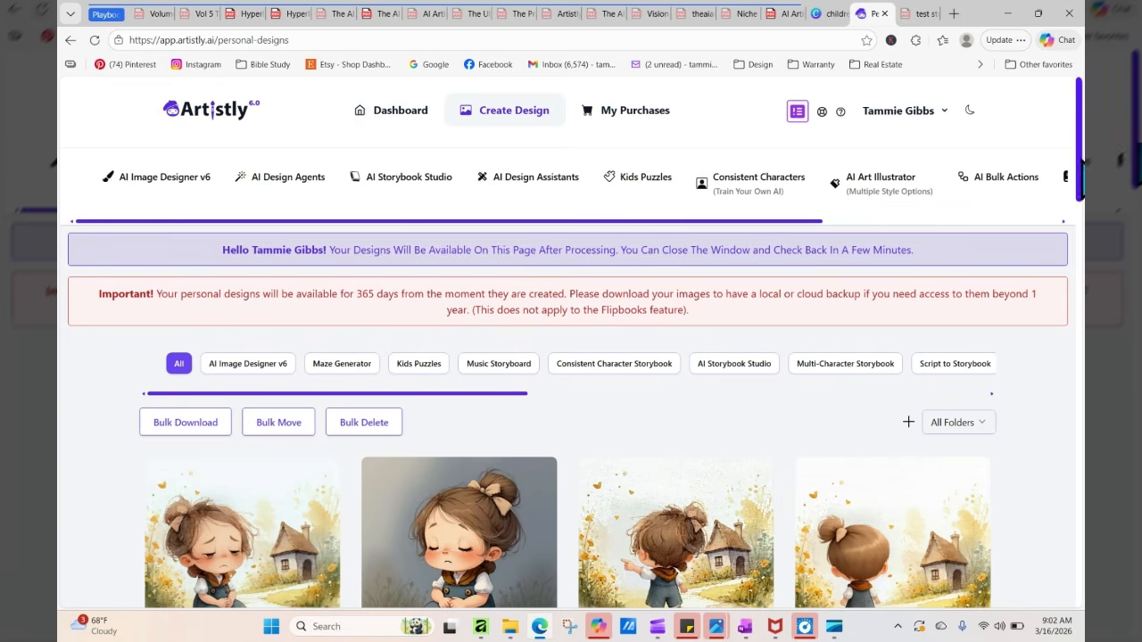
{"action": "scroll", "coordinate": [459, 420], "scroll_direction": "down", "scroll_amount": 2}
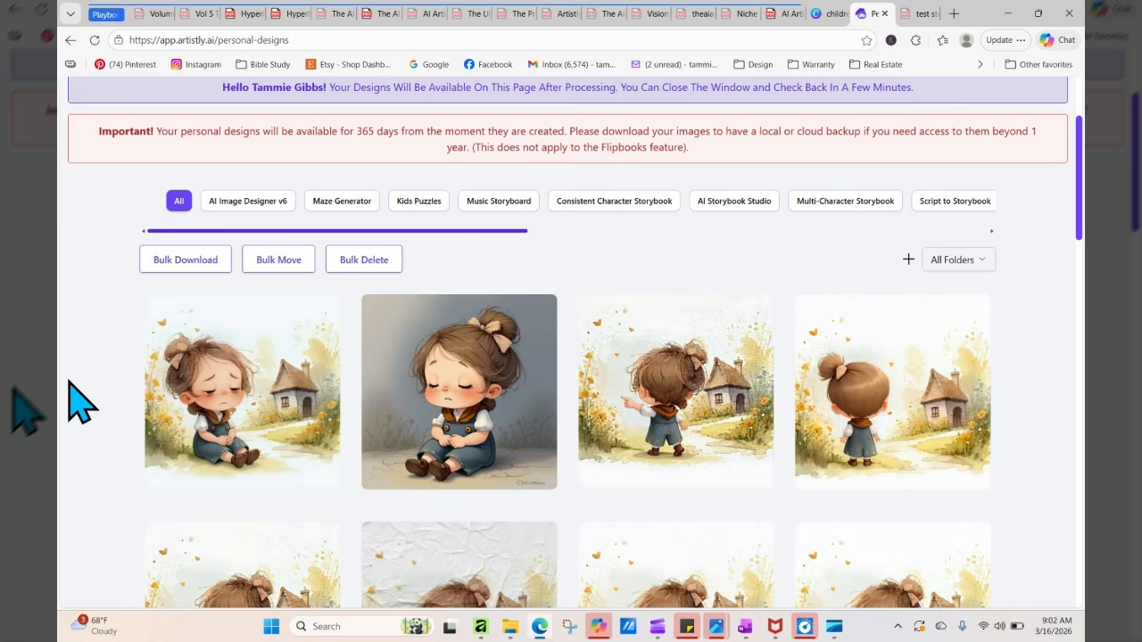
{"action": "left_click", "coordinate": [210, 395]}
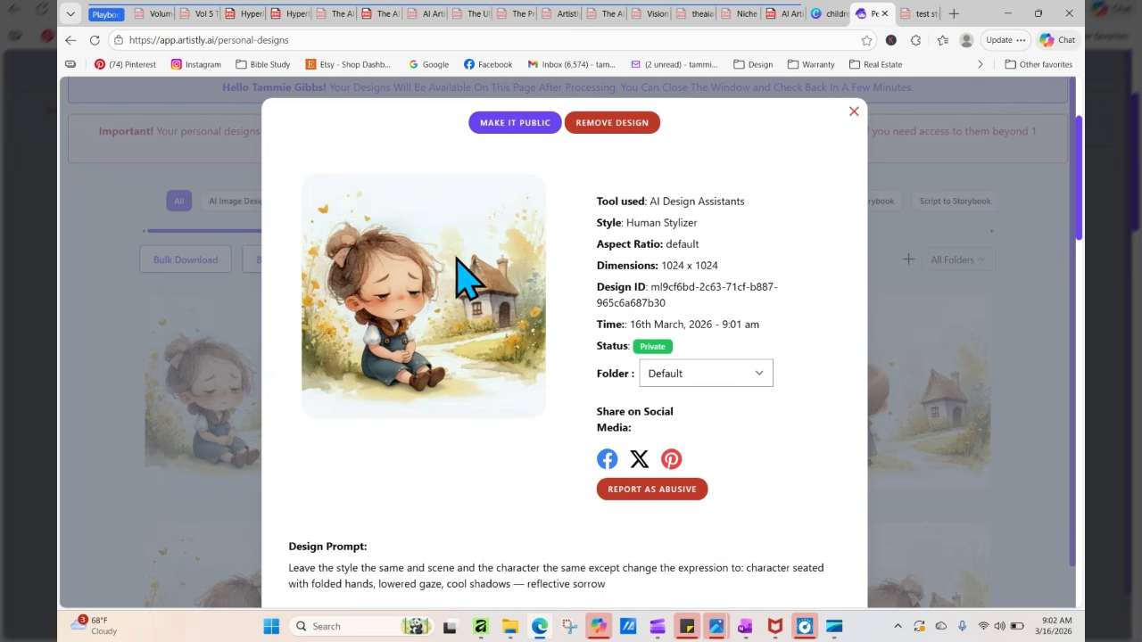
{"action": "left_click", "coordinate": [852, 111]}
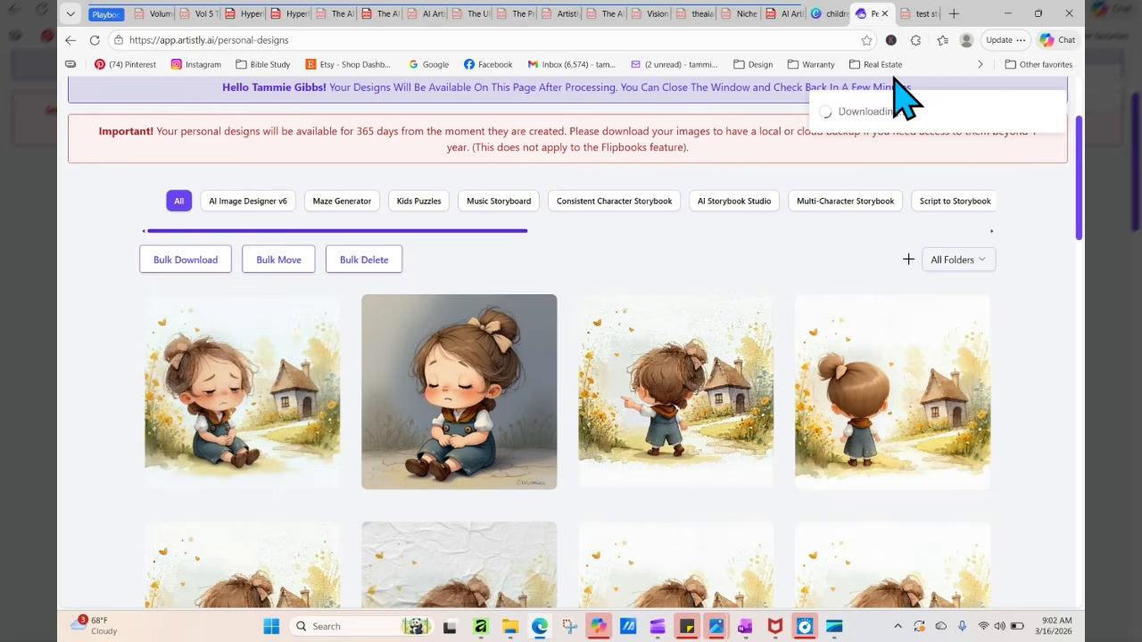
Switch to Canva, add a blank page after page 9 and upload the downloaded image of the sad girl by the cottage
{"action": "left_click", "coordinate": [830, 13]}
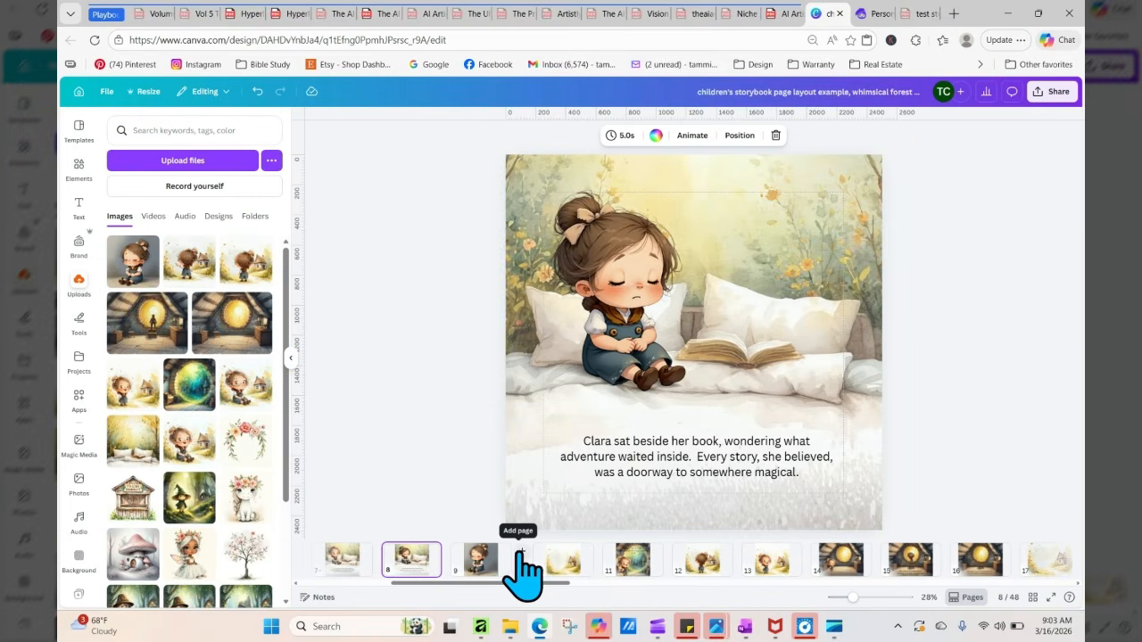
{"action": "left_click", "coordinate": [523, 557]}
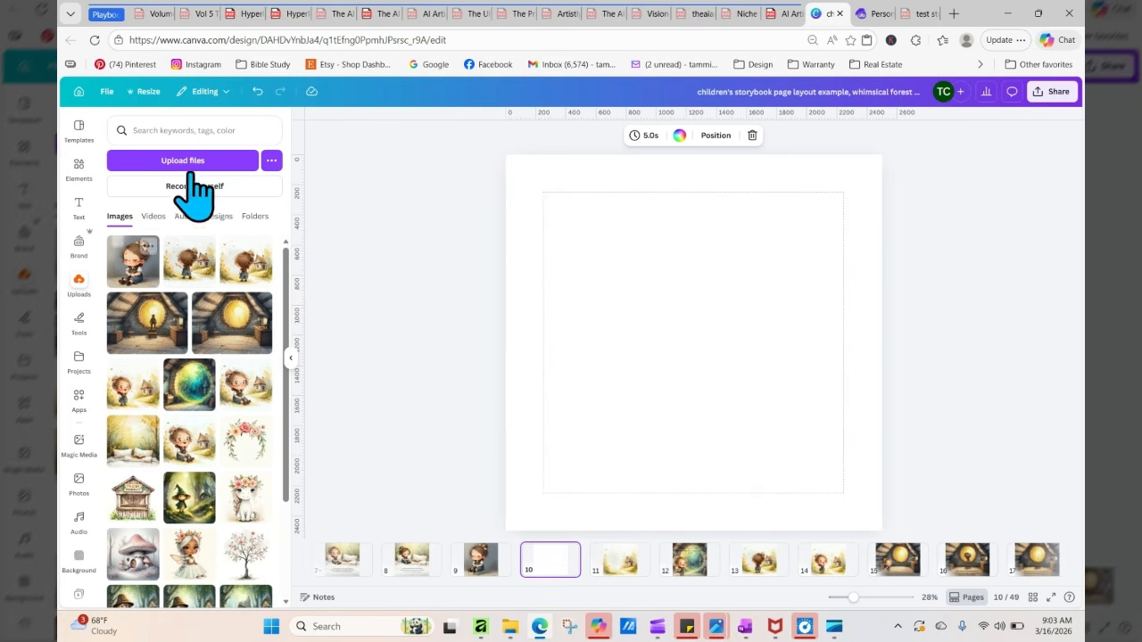
{"action": "left_click", "coordinate": [177, 160]}
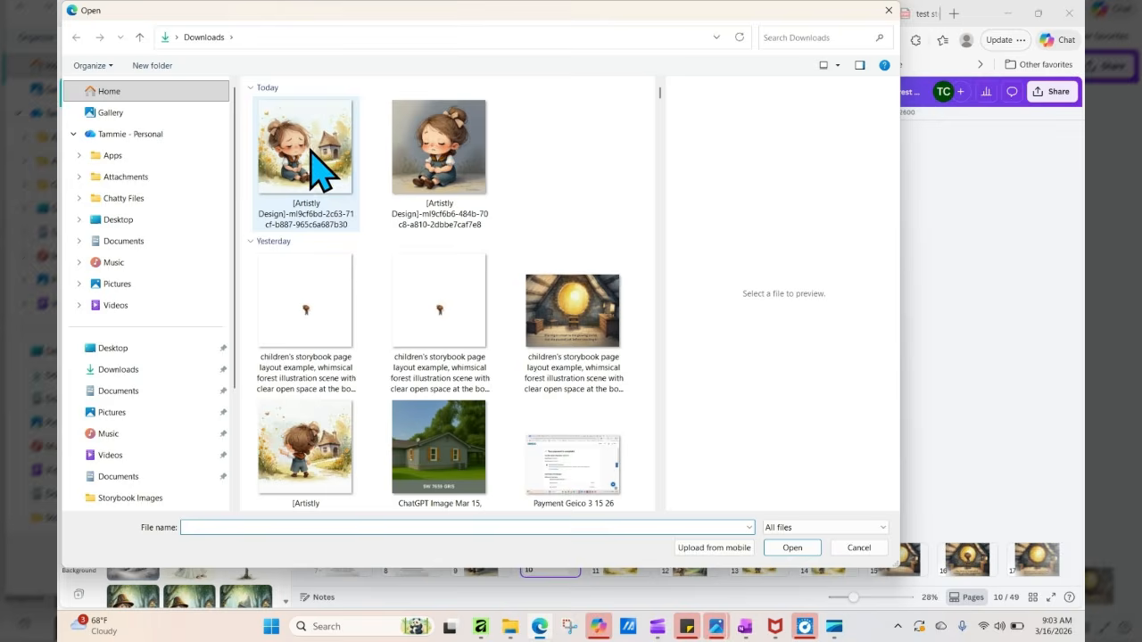
{"action": "left_click", "coordinate": [348, 181]}
{"action": "left_click", "coordinate": [790, 548]}
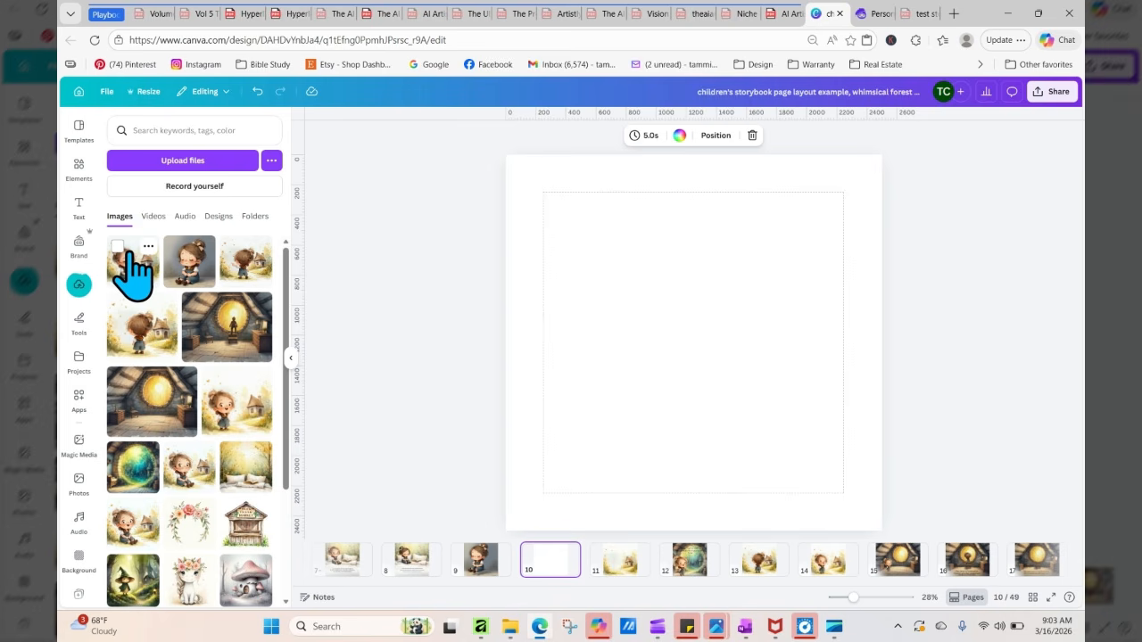
Fill page 10 with the uploaded picture of the sad girl by the cottage and split it into editable layers with Magic Layers
{"action": "left_click_drag", "start_coordinate": [127, 260], "coordinate": [521, 241]}
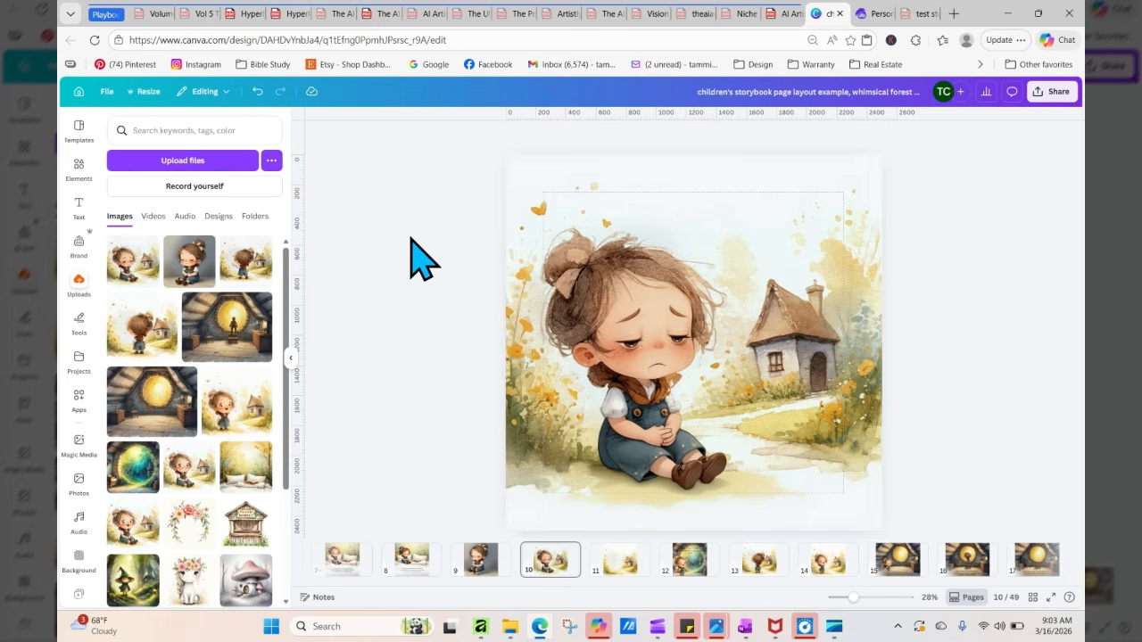
{"action": "left_click", "coordinate": [651, 344]}
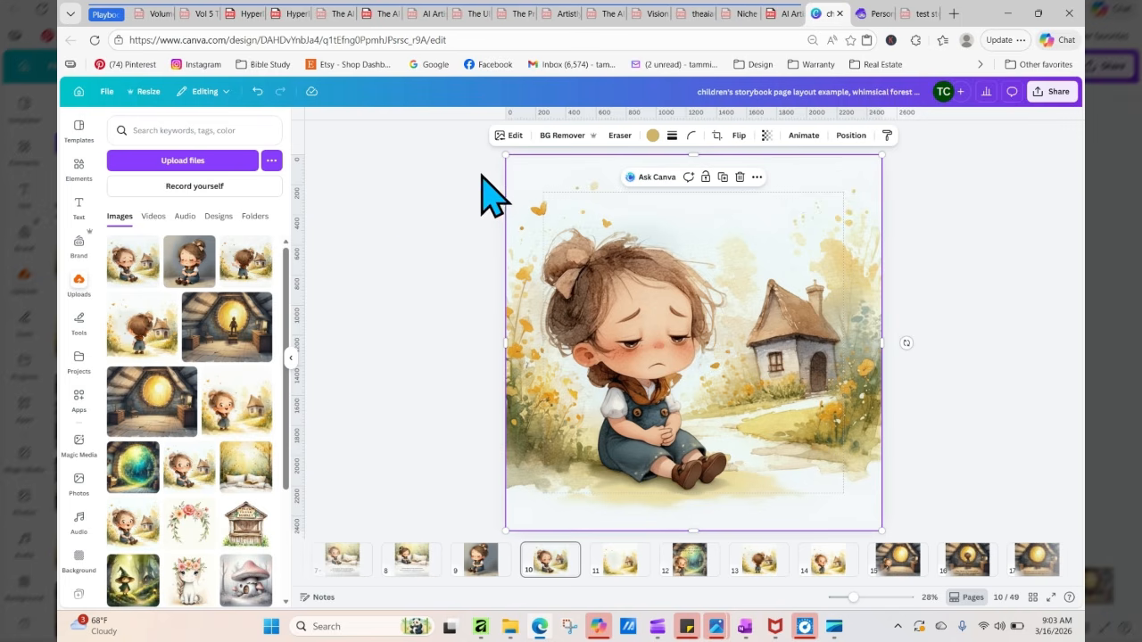
{"action": "left_click", "coordinate": [508, 135]}
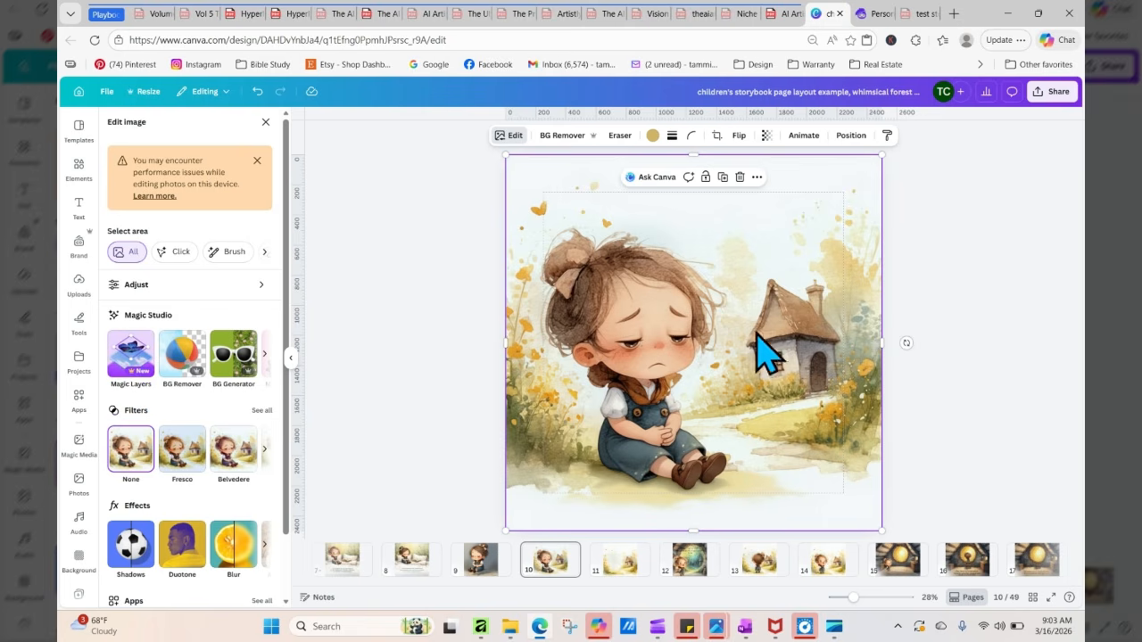
{"action": "left_click", "coordinate": [134, 361]}
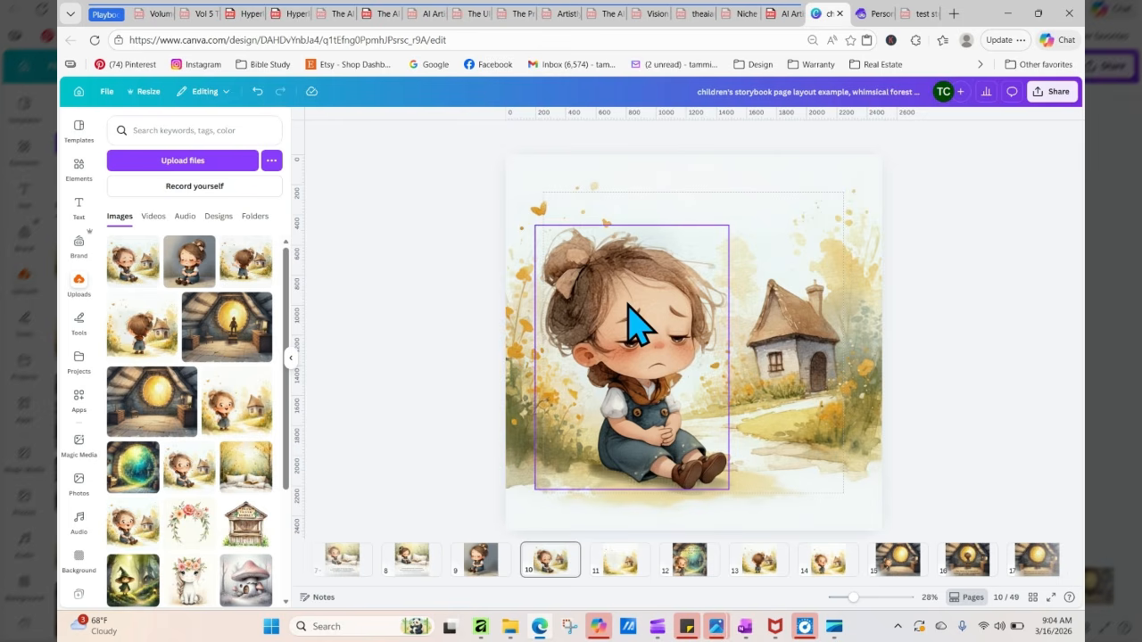
Shrink the sad girl to roughly half her size and place her at the start of the path, facing the cottage
{"action": "left_click_drag", "start_coordinate": [629, 306], "coordinate": [719, 341]}
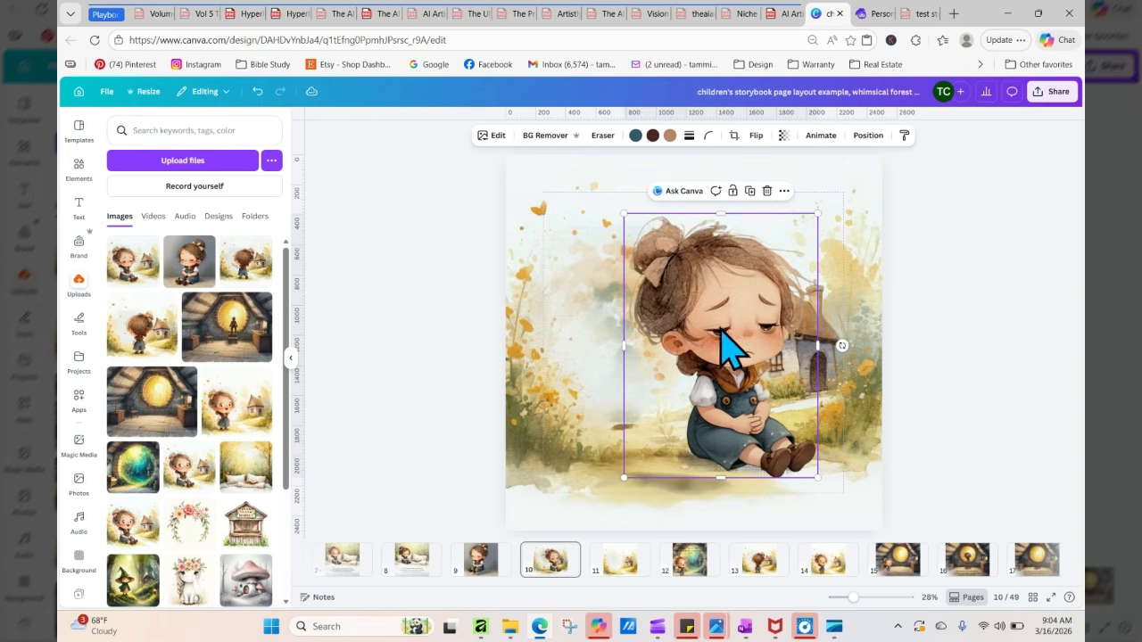
{"action": "left_click_drag", "start_coordinate": [624, 216], "coordinate": [711, 357]}
{"action": "left_click_drag", "start_coordinate": [767, 419], "coordinate": [629, 378]}
{"action": "left_click", "coordinate": [763, 489]}
Enlarge the yellow foliage along the page's left edge and stretch it up to near the top of the scene
{"action": "left_click", "coordinate": [543, 398]}
{"action": "left_click_drag", "start_coordinate": [540, 400], "coordinate": [652, 442]}
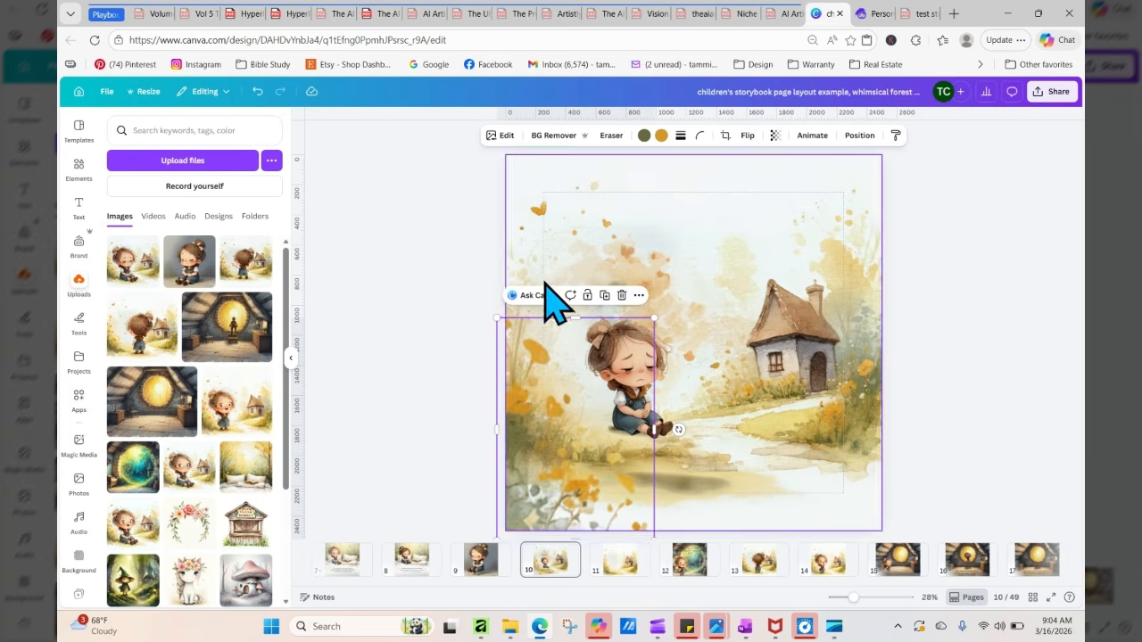
{"action": "left_click_drag", "start_coordinate": [575, 318], "coordinate": [582, 193]}
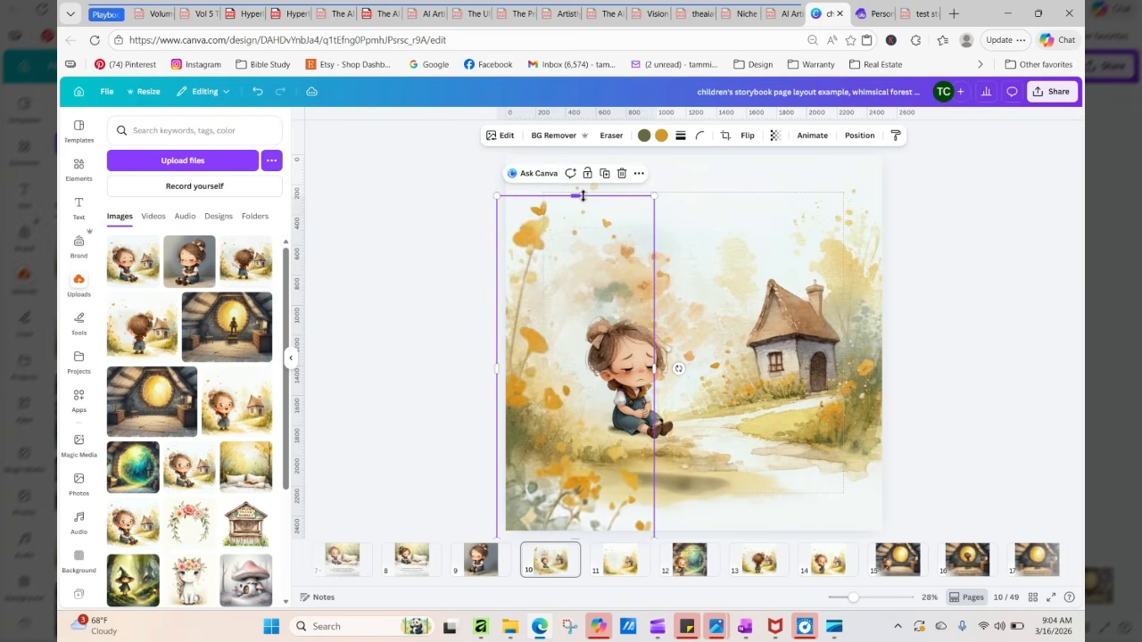
Enlarge the foliage beside the cottage so it fills the lower right corner of the page
{"action": "left_click", "coordinate": [805, 373]}
{"action": "left_click", "coordinate": [834, 455]}
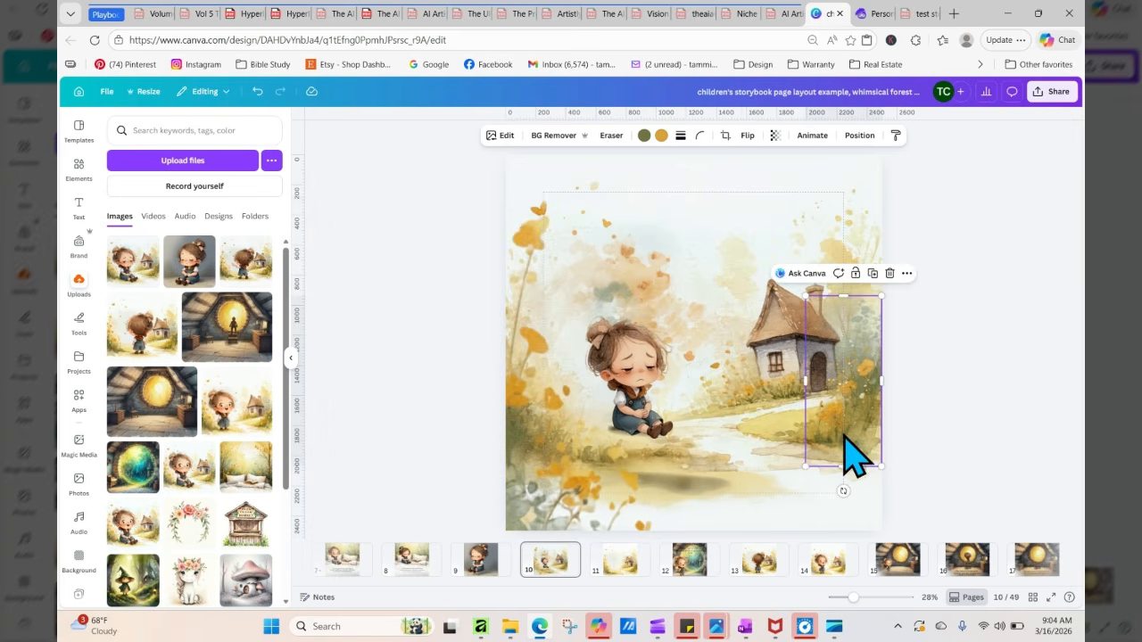
{"action": "left_click_drag", "start_coordinate": [806, 465], "coordinate": [765, 589]}
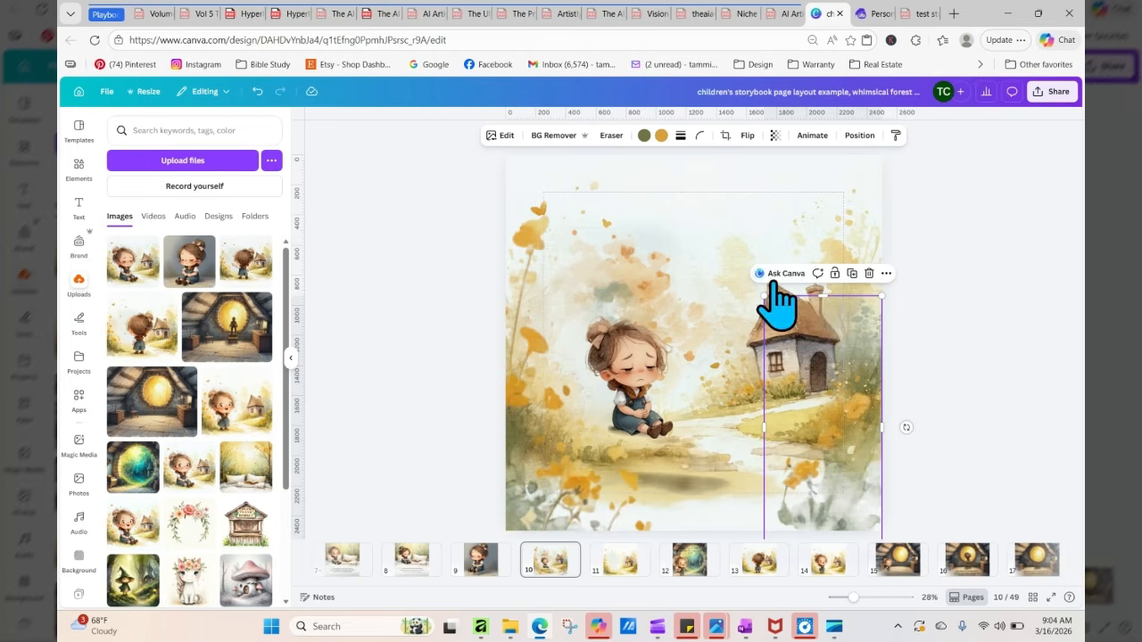
Reposition the cottage slightly left of its original spot, at the end of the garden path
{"action": "mouse_move", "coordinate": [769, 287]}
{"action": "left_mouse_down"}
{"action": "mouse_move", "coordinate": [721, 283]}
{"action": "mouse_move", "coordinate": [701, 303]}
{"action": "mouse_move", "coordinate": [715, 282]}
{"action": "mouse_move", "coordinate": [767, 267]}
{"action": "left_mouse_up"}
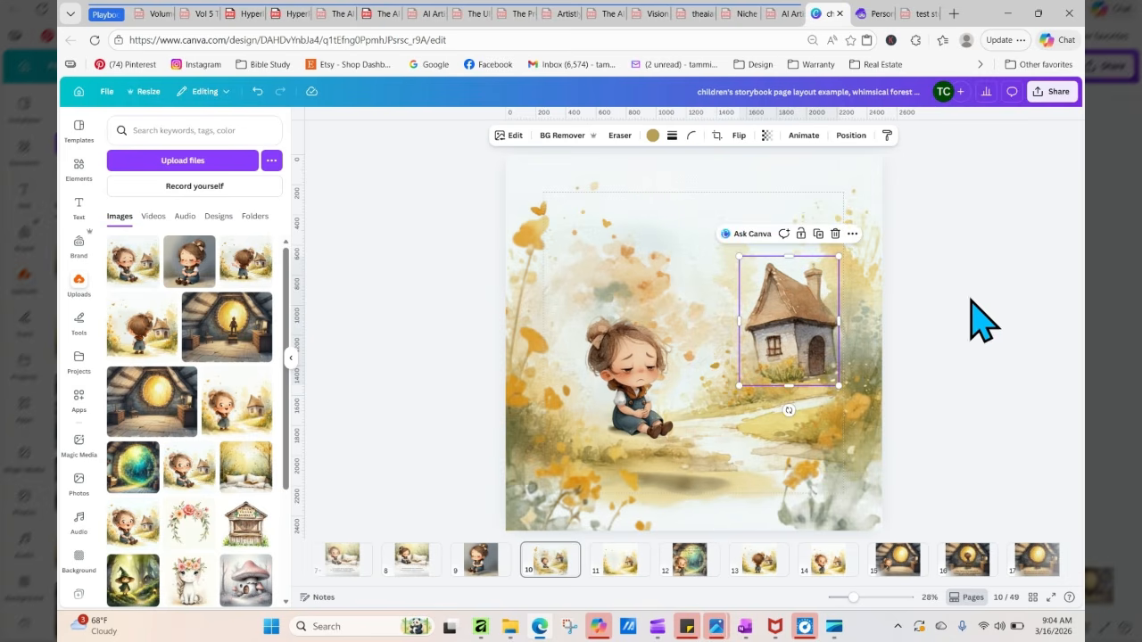
{"action": "left_click", "coordinate": [981, 366]}
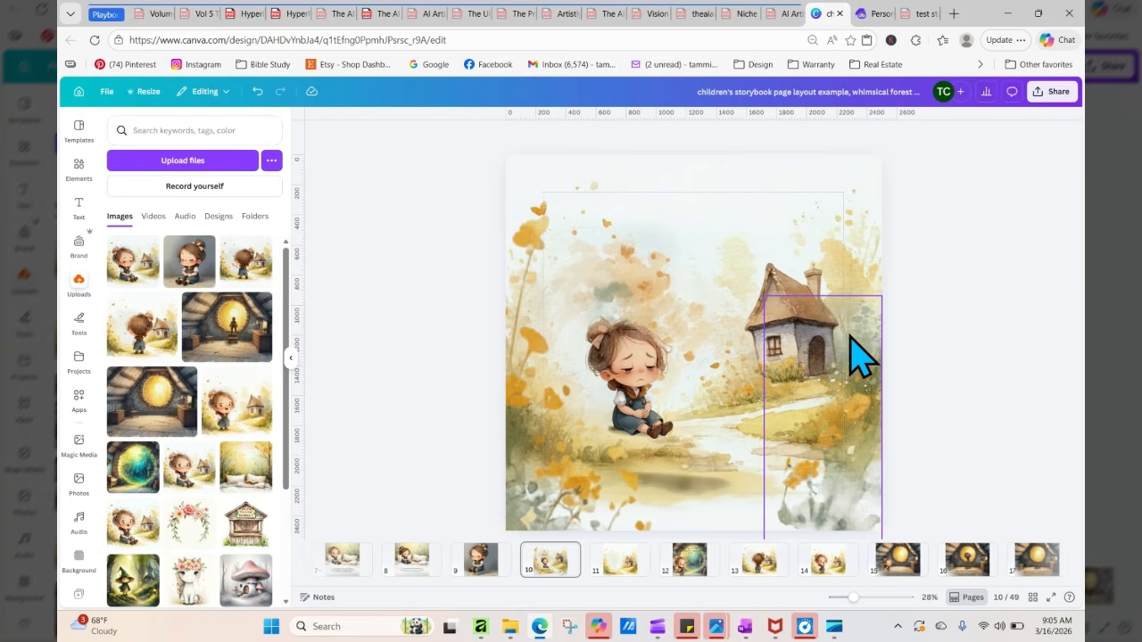
{"action": "left_click", "coordinate": [797, 299]}
{"action": "left_click_drag", "start_coordinate": [797, 306], "coordinate": [782, 312]}
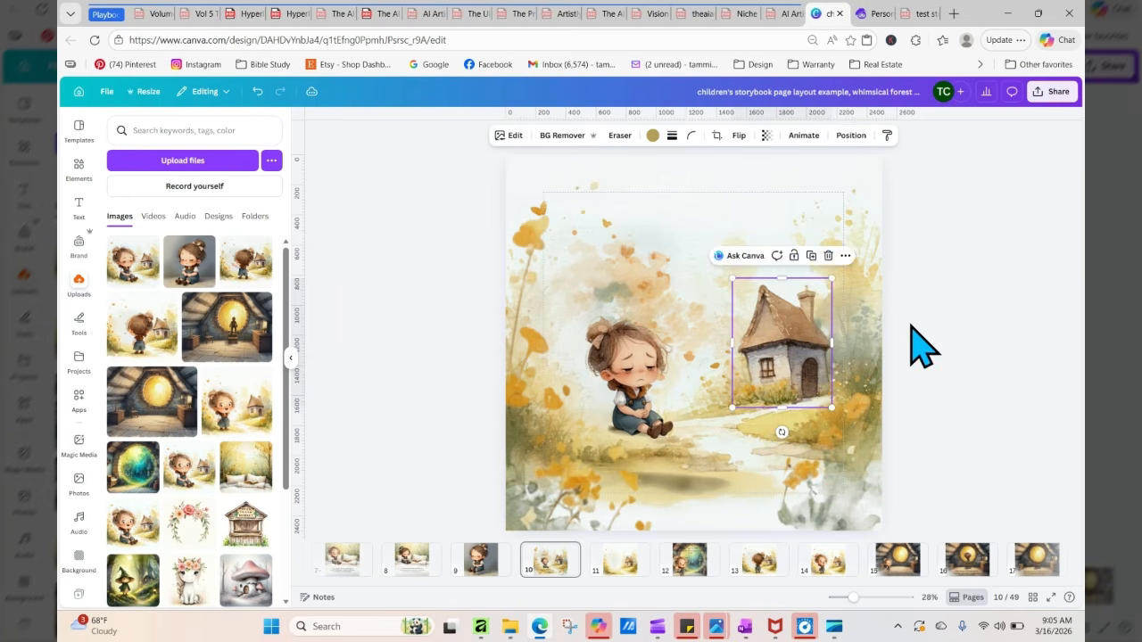
{"action": "left_click", "coordinate": [963, 431]}
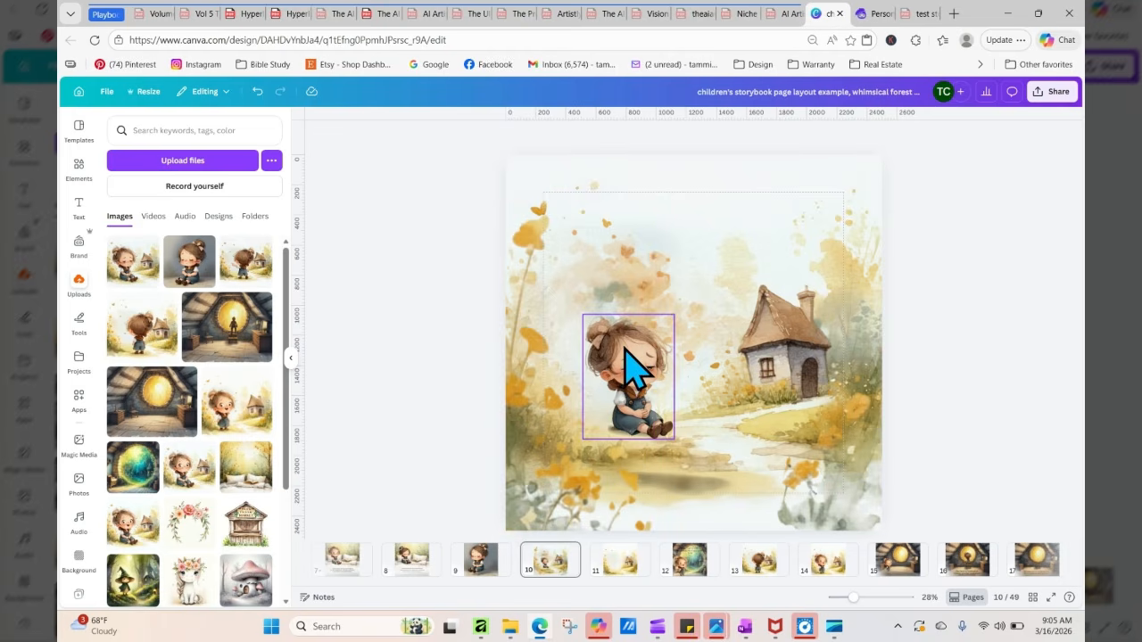
Shrink the sad girl further and seat her directly beside the cottage's left wall
{"action": "left_click", "coordinate": [672, 320]}
{"action": "left_click_drag", "start_coordinate": [675, 315], "coordinate": [647, 392]}
{"action": "left_click_drag", "start_coordinate": [616, 437], "coordinate": [714, 393]}
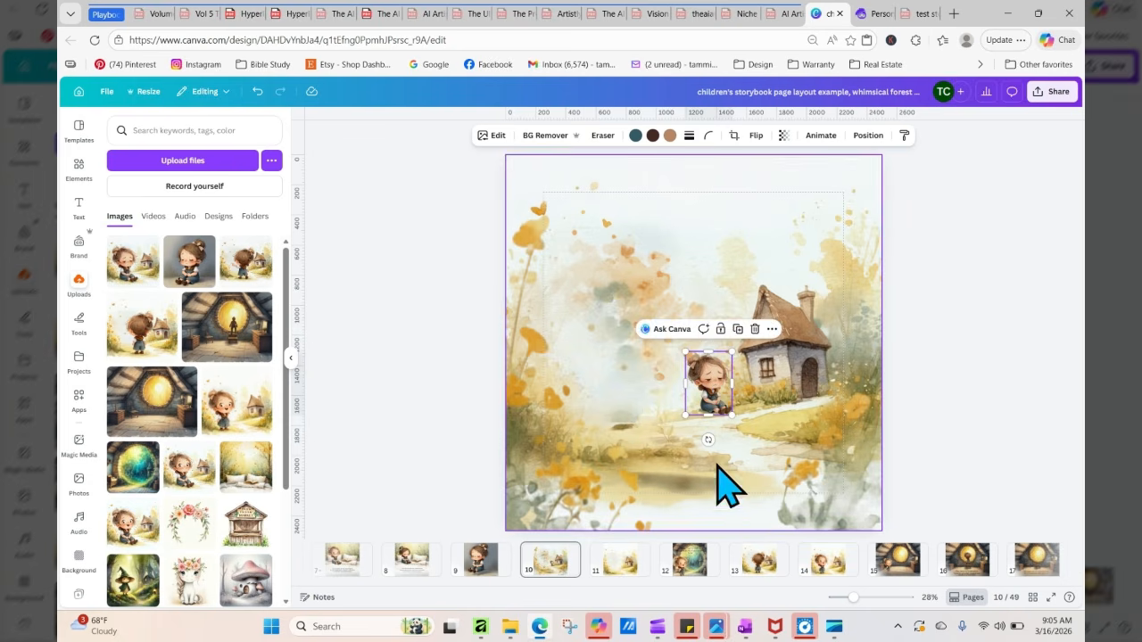
{"action": "left_click", "coordinate": [937, 468]}
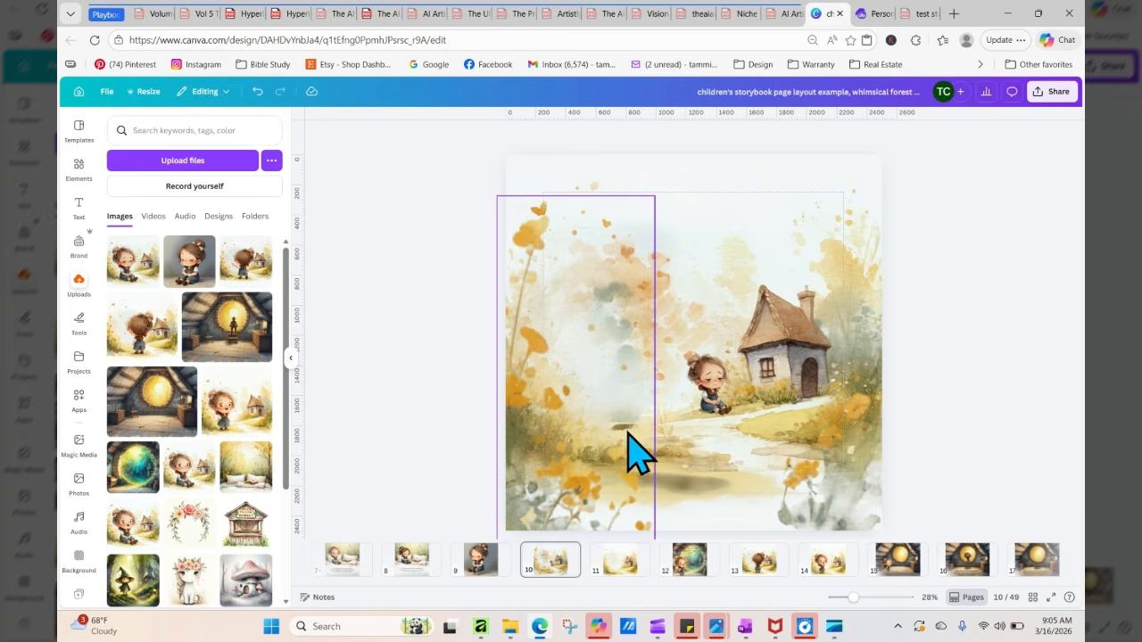
Move the left foliage up and align it with the page's left edge
{"action": "left_click_drag", "start_coordinate": [628, 429], "coordinate": [634, 397]}
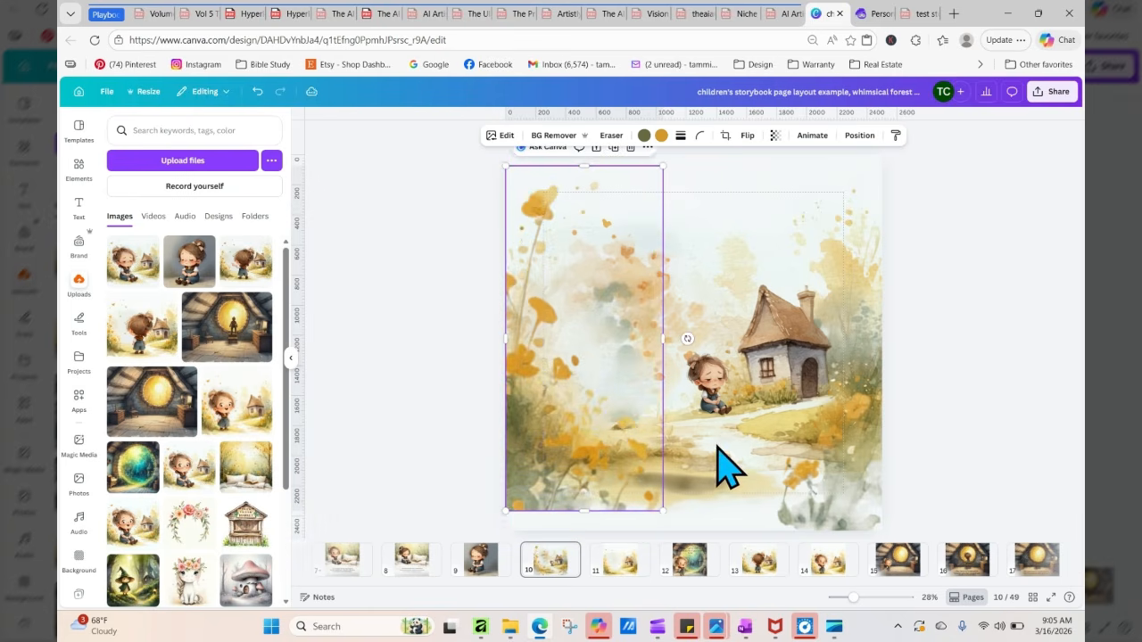
{"action": "left_click", "coordinate": [717, 447]}
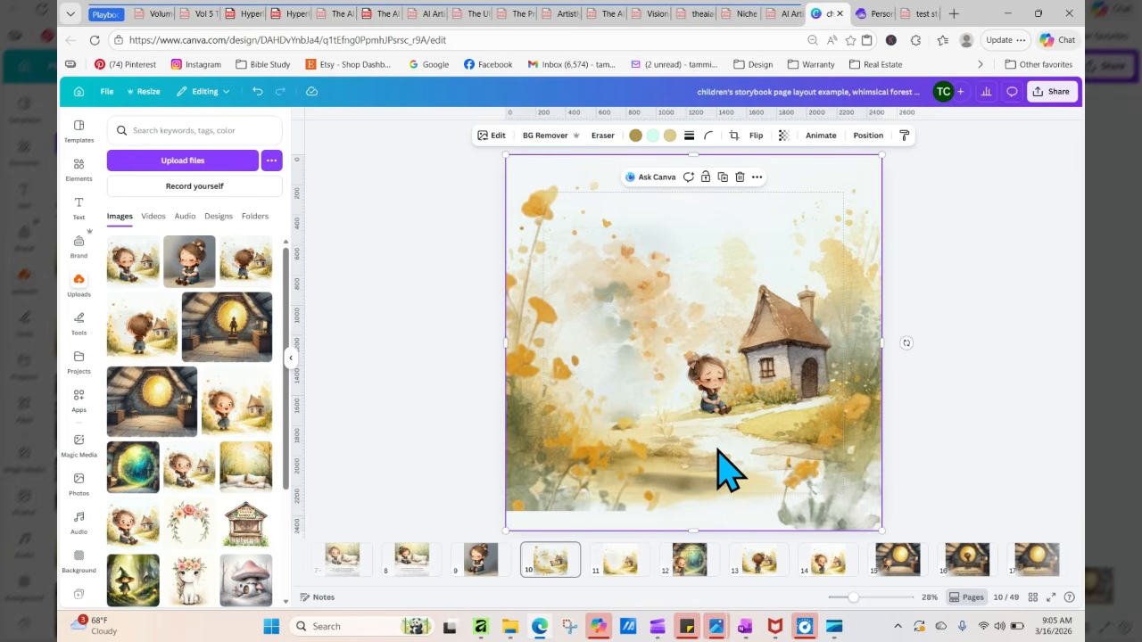
{"action": "left_click", "coordinate": [954, 397]}
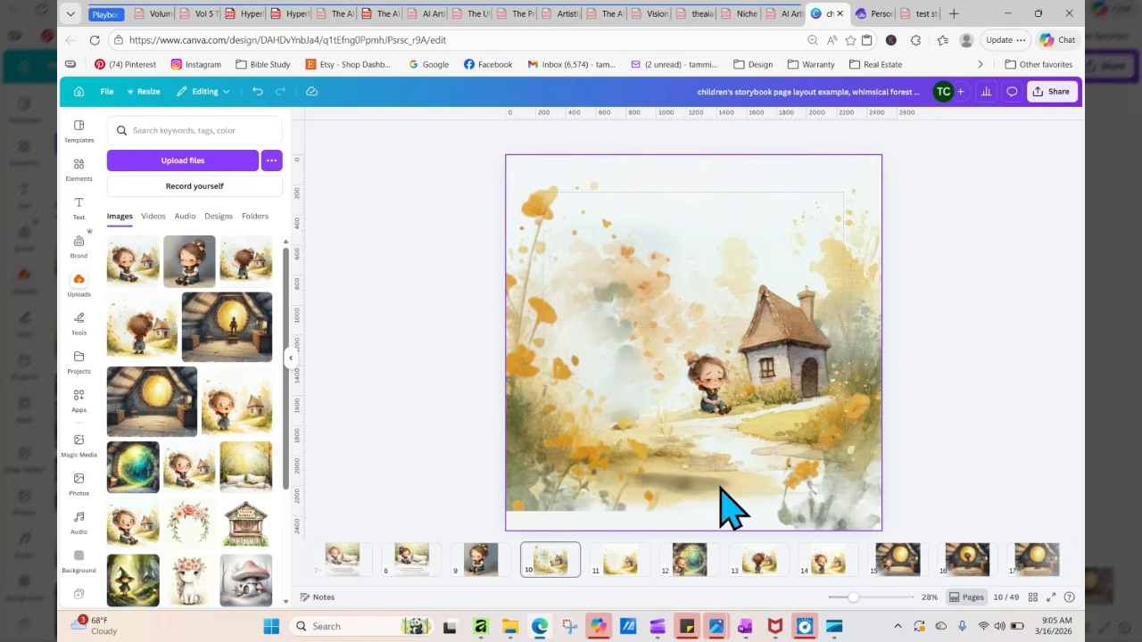
Flip the sad girl horizontally and flip her back to her original direction
{"action": "left_click", "coordinate": [707, 392]}
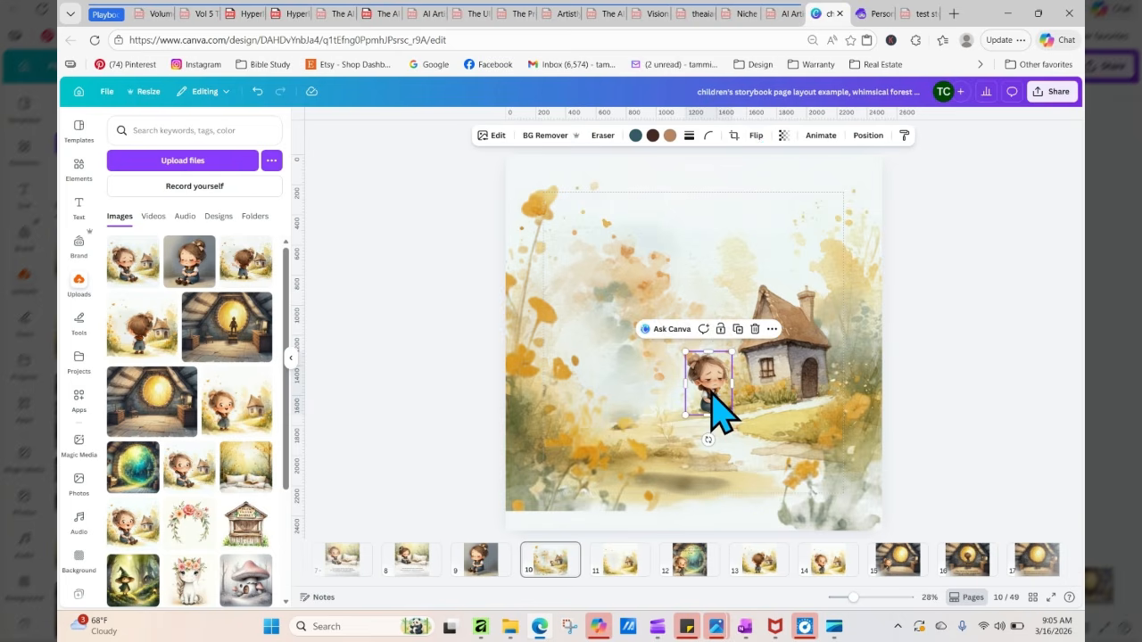
{"action": "left_click", "coordinate": [758, 141]}
{"action": "left_click", "coordinate": [755, 165]}
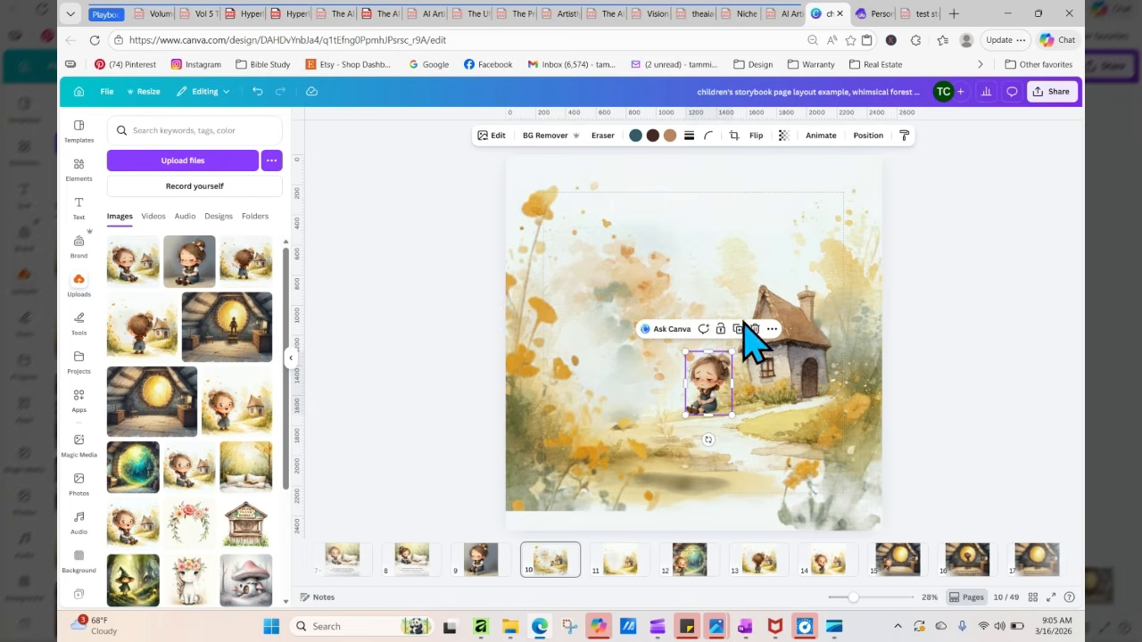
{"action": "left_click", "coordinate": [757, 137]}
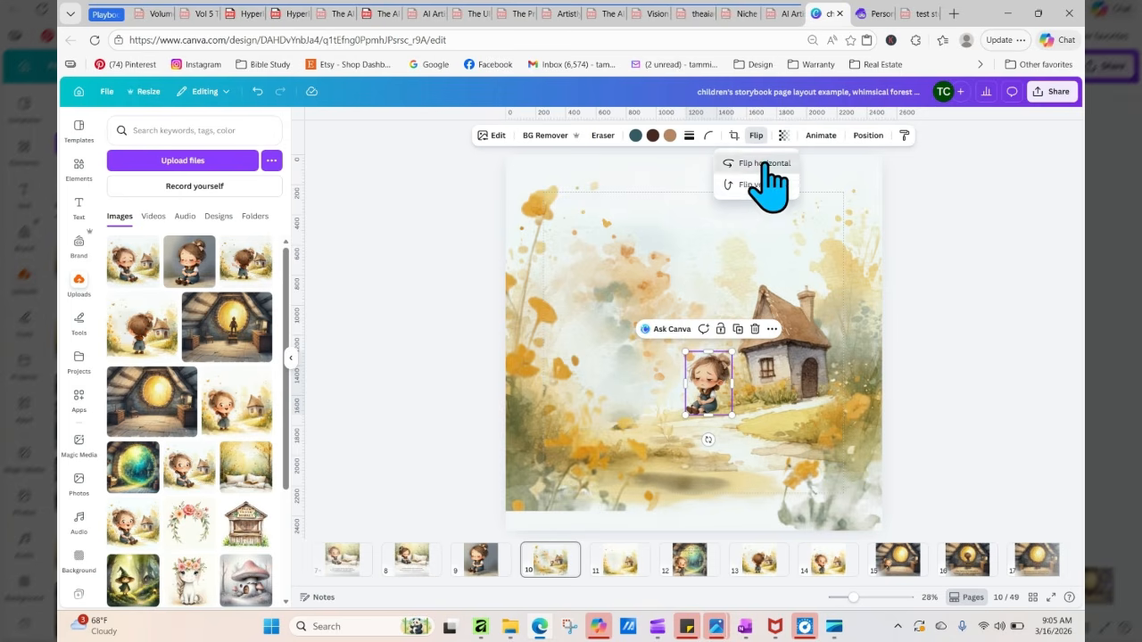
{"action": "left_click", "coordinate": [758, 164]}
{"action": "left_click", "coordinate": [986, 337]}
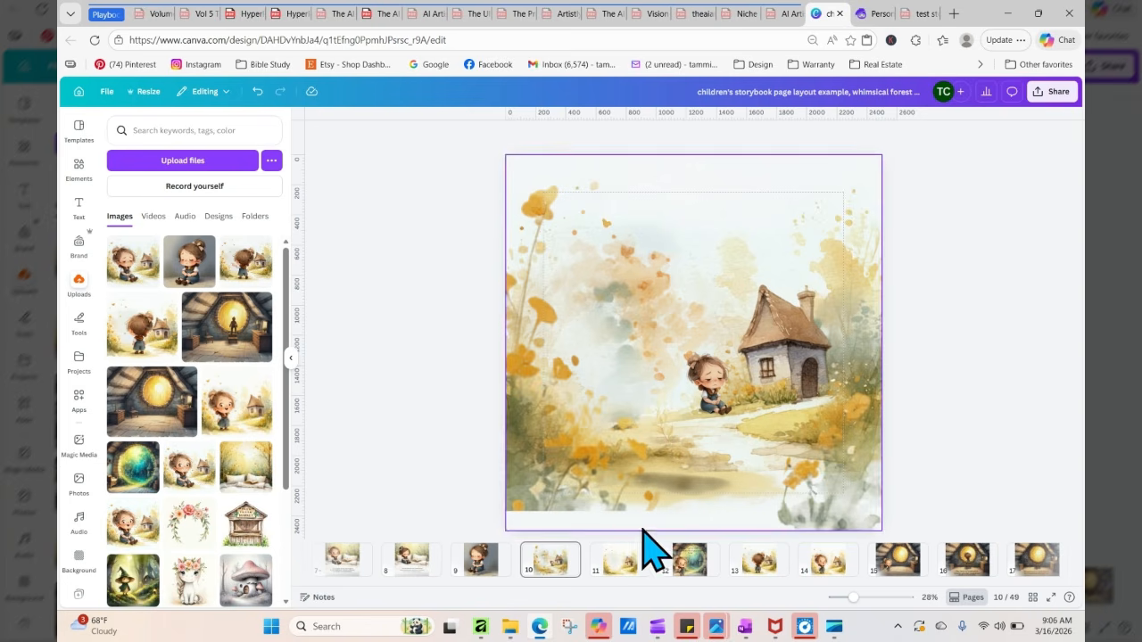
Open pages 16 and 15 to examine the finished attic scenes with Clara and the glowing round window
{"action": "left_click_drag", "start_coordinate": [512, 583], "coordinate": [595, 584]}
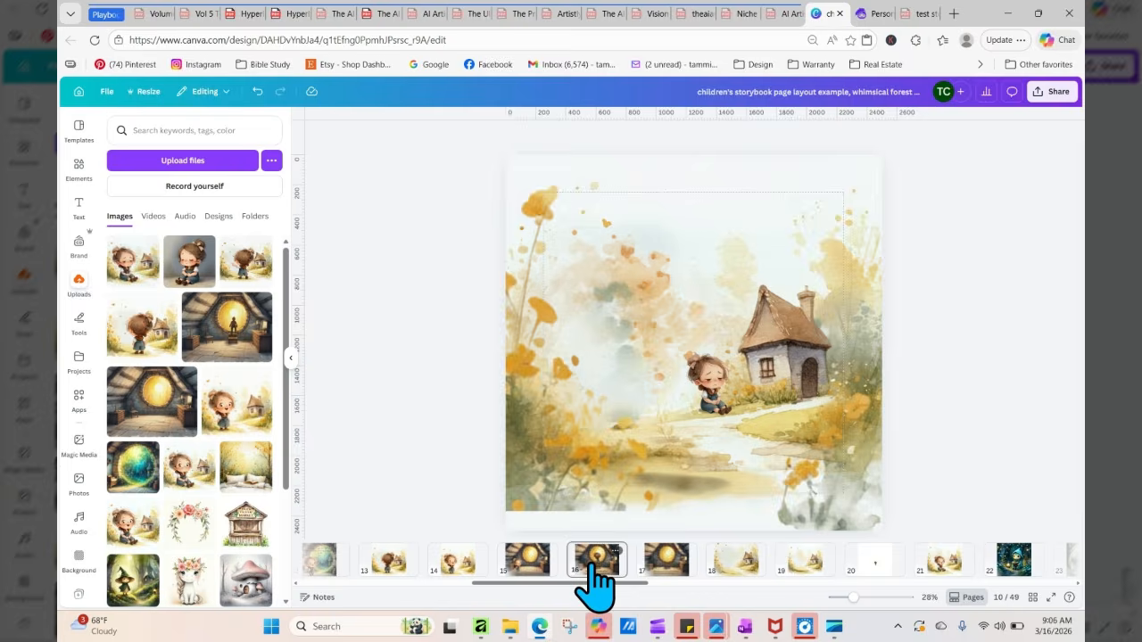
{"action": "left_click", "coordinate": [590, 562]}
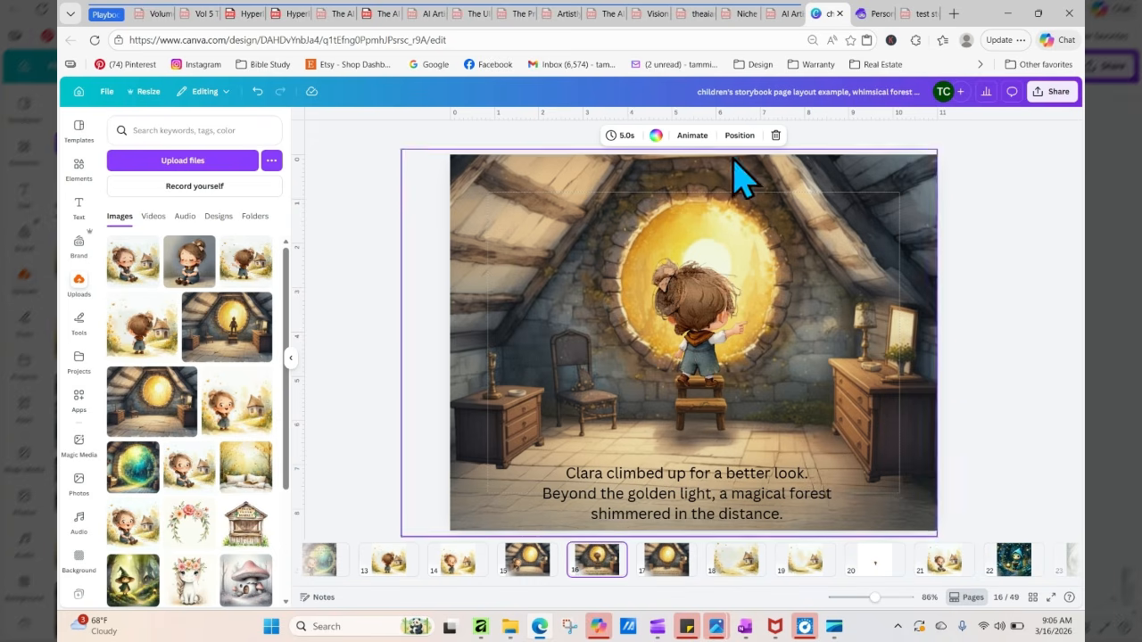
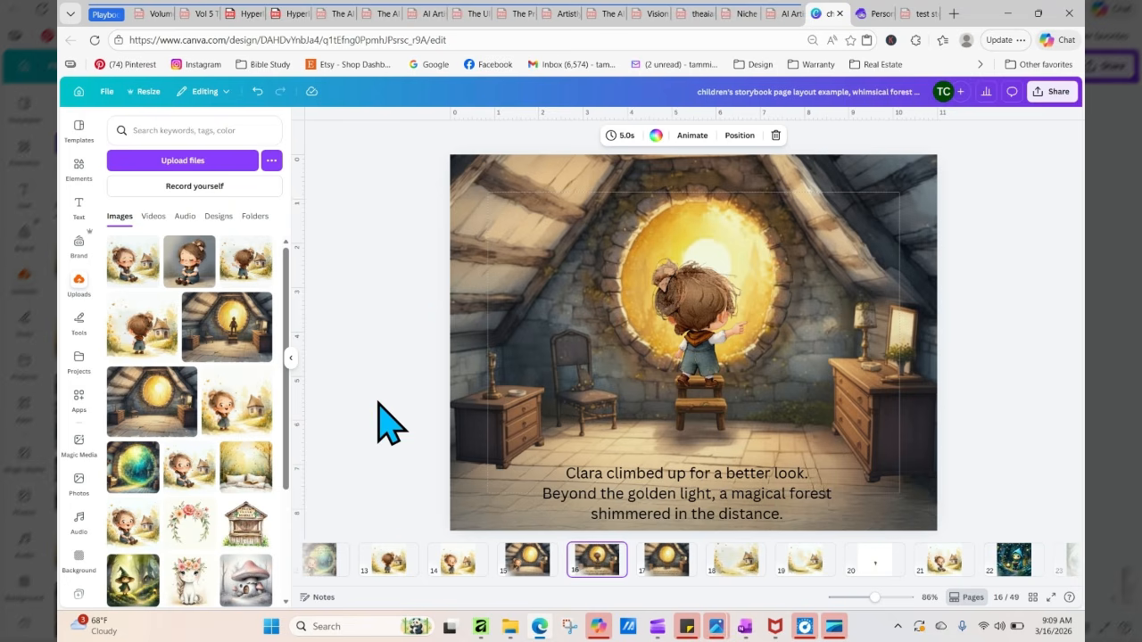
{"action": "left_click", "coordinate": [526, 560]}
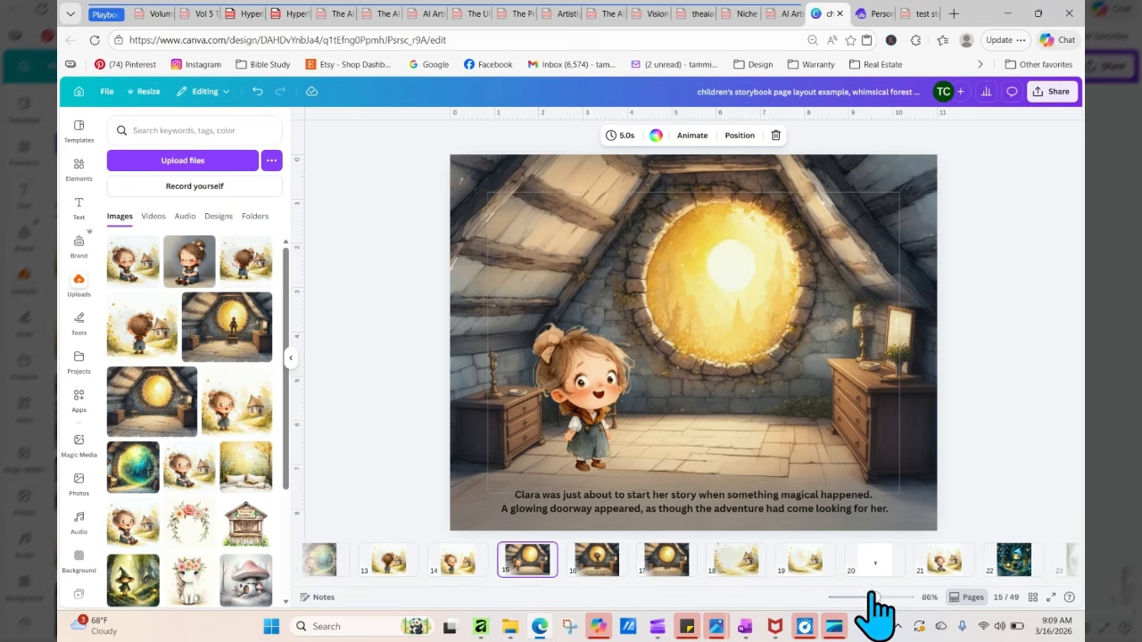
Add a blank page after page 17 and fill it with the uploaded attic picture of the boy on the stool
{"action": "left_click", "coordinate": [706, 555]}
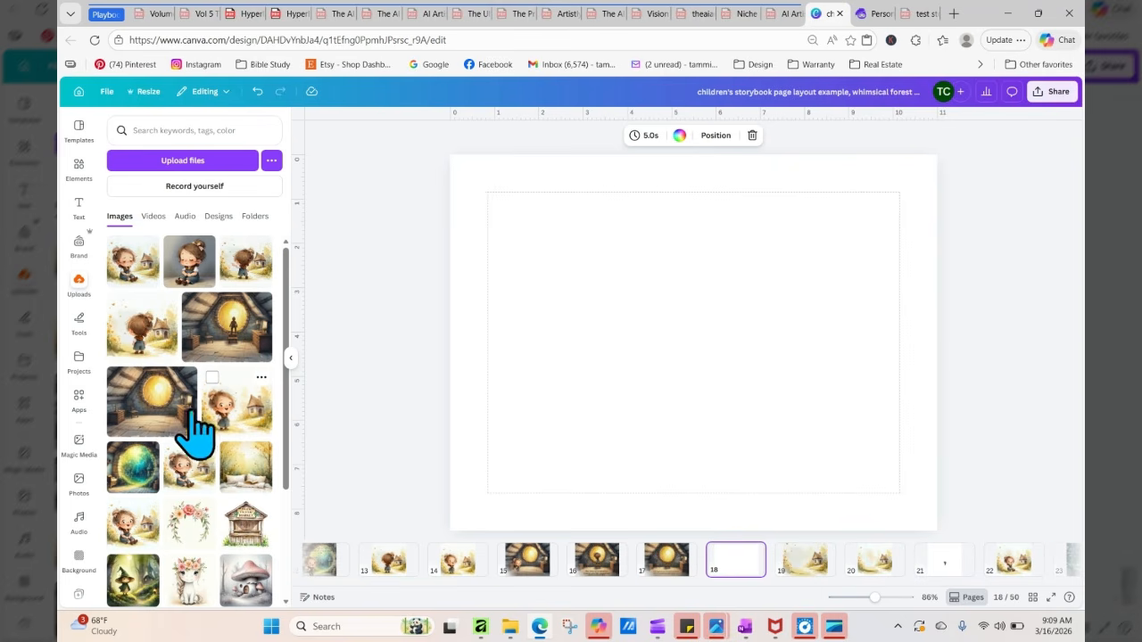
{"action": "left_click_drag", "start_coordinate": [227, 321], "coordinate": [473, 300]}
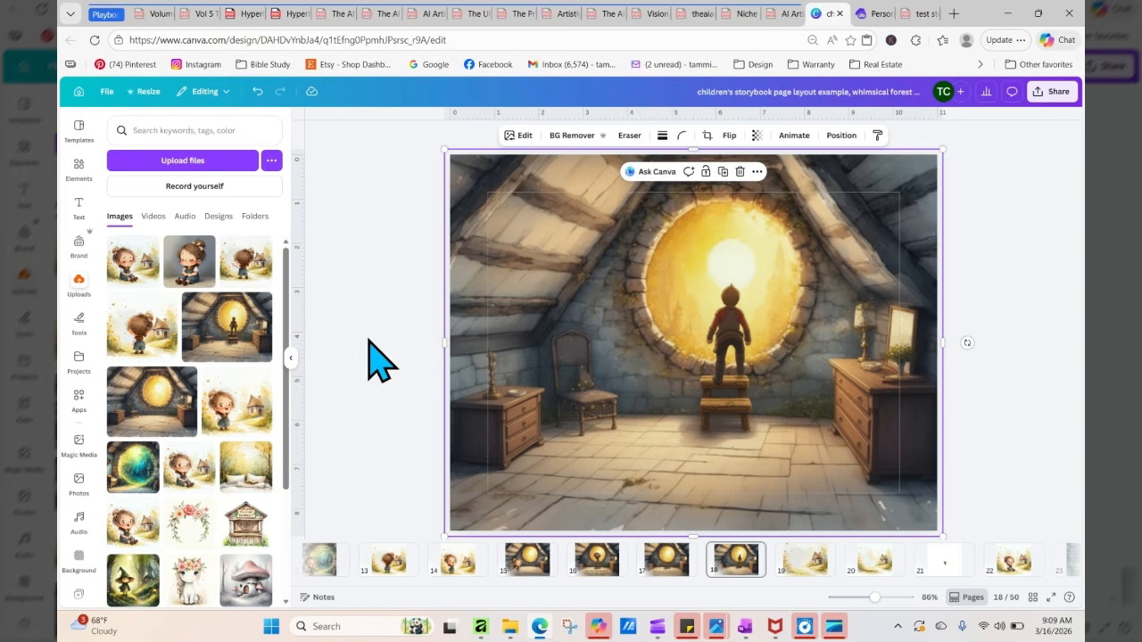
{"action": "left_click", "coordinate": [379, 359]}
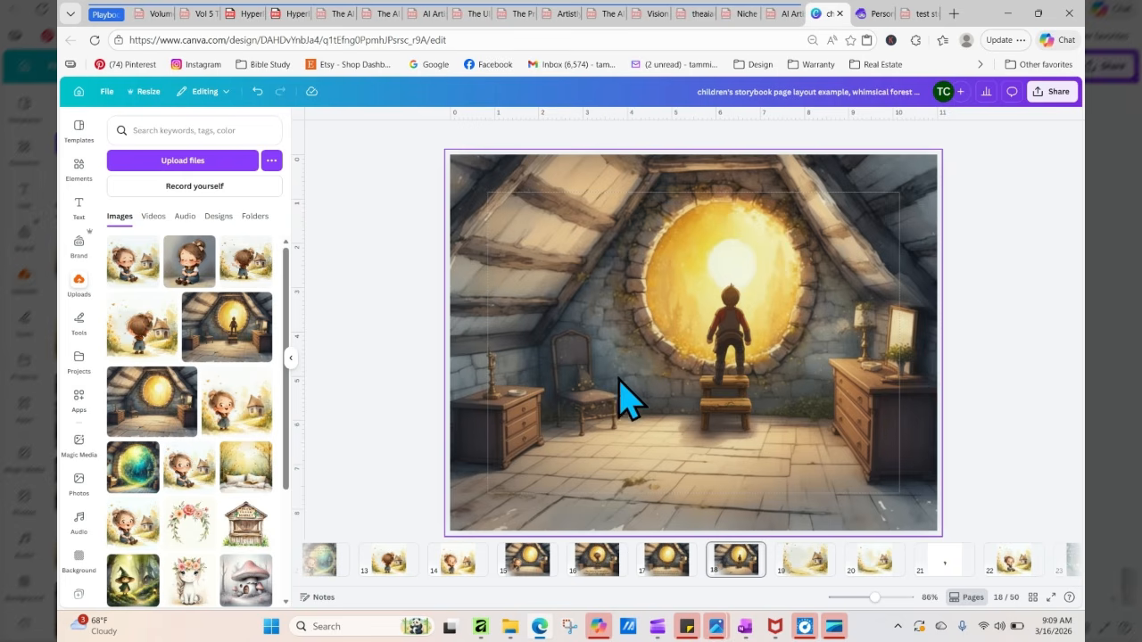
Split the attic picture on page 18 into editable layers with Magic Layers
{"action": "left_click", "coordinate": [745, 344]}
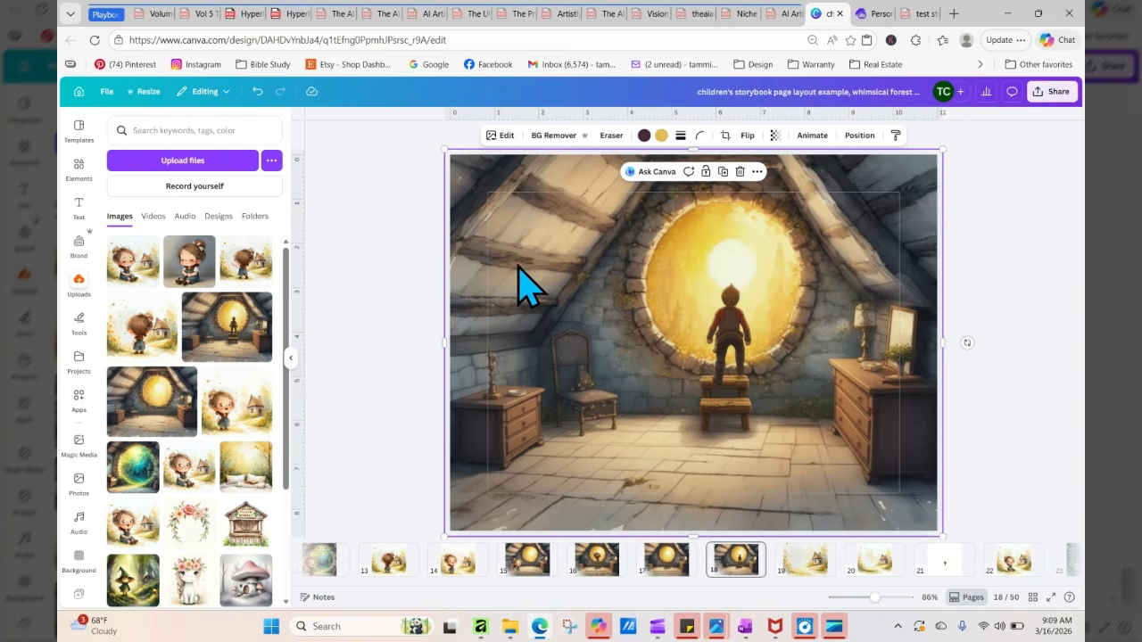
{"action": "left_click", "coordinate": [501, 137]}
{"action": "left_click", "coordinate": [125, 362]}
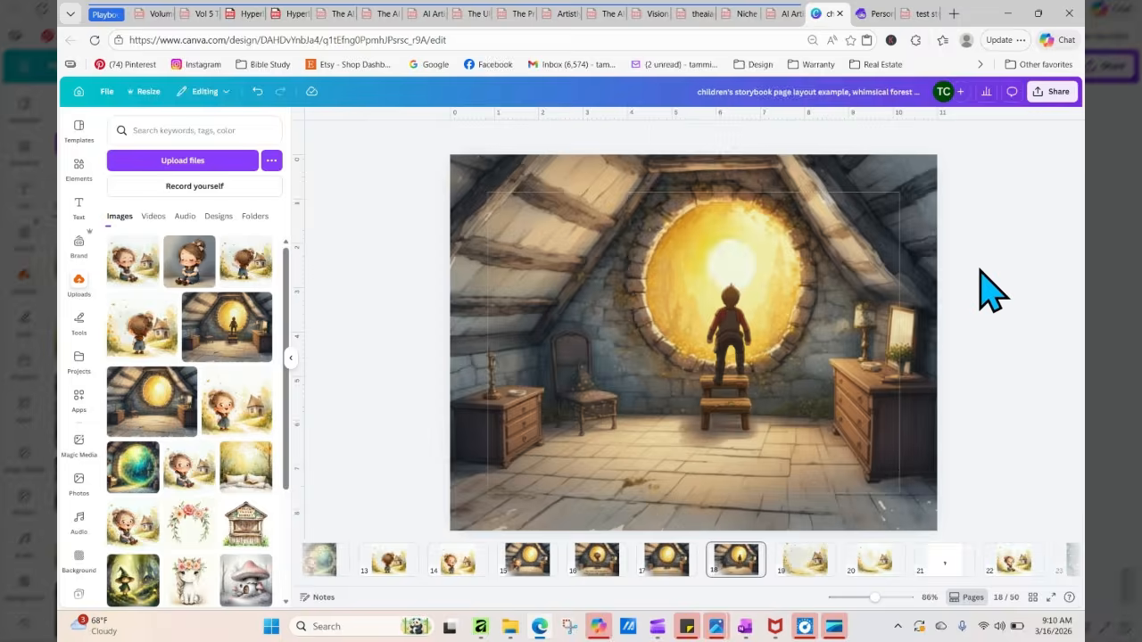
Remove the boy from the attic scene on page 18 and check the separate dresser item, stool and background layers
{"action": "left_click_drag", "start_coordinate": [731, 339], "coordinate": [364, 288]}
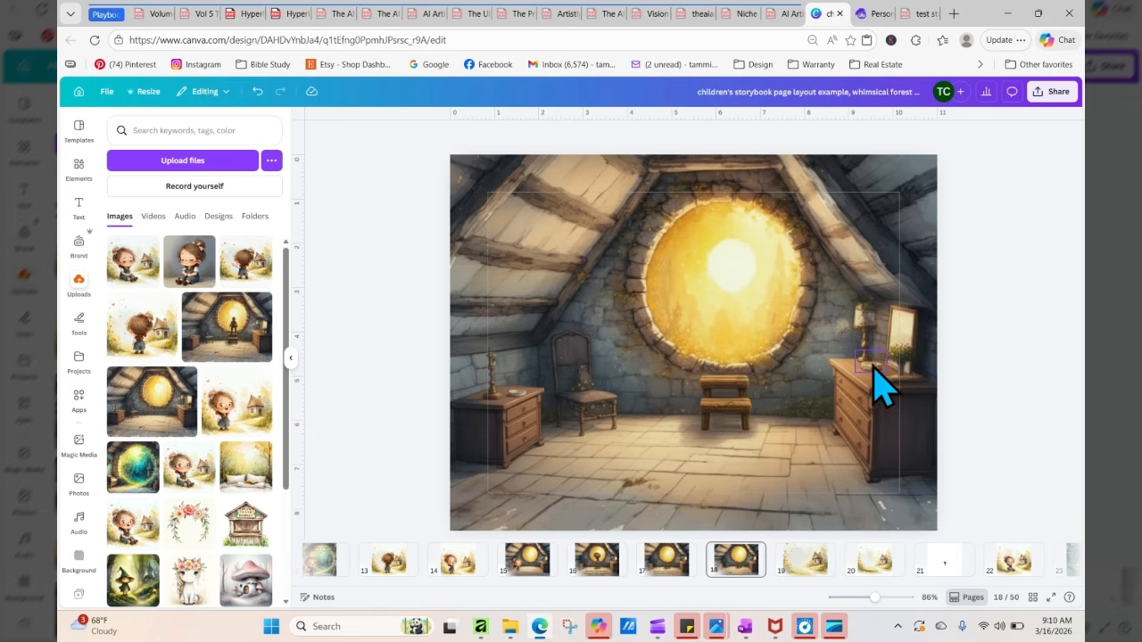
{"action": "mouse_move", "coordinate": [871, 364]}
{"action": "left_mouse_down"}
{"action": "mouse_move", "coordinate": [823, 365]}
{"action": "mouse_move", "coordinate": [866, 363]}
{"action": "left_mouse_up"}
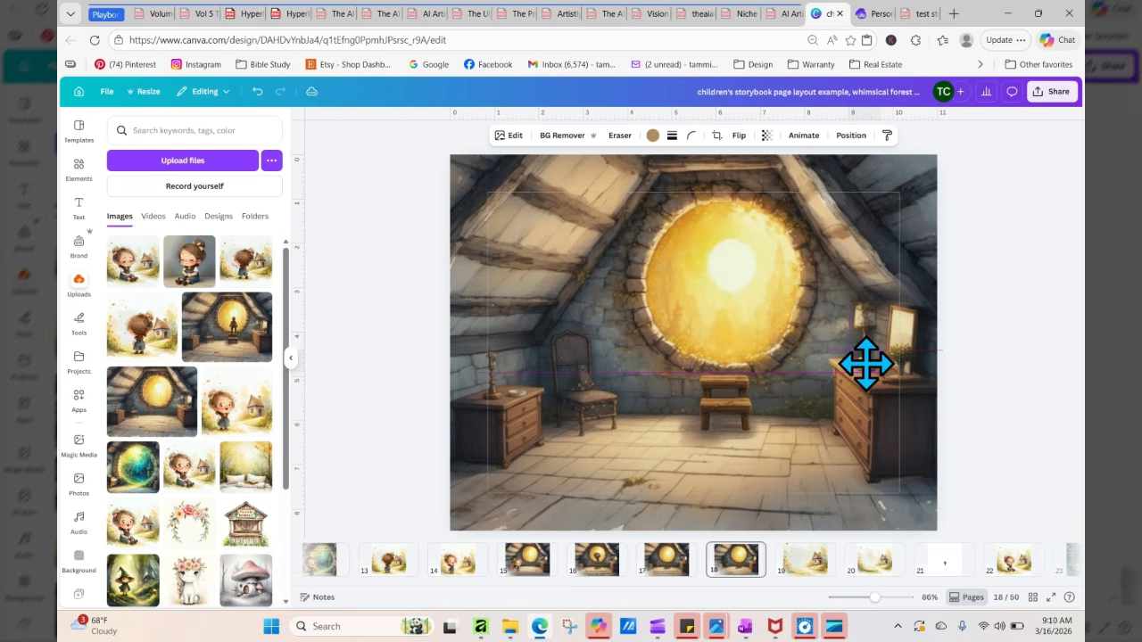
{"action": "left_click", "coordinate": [719, 401]}
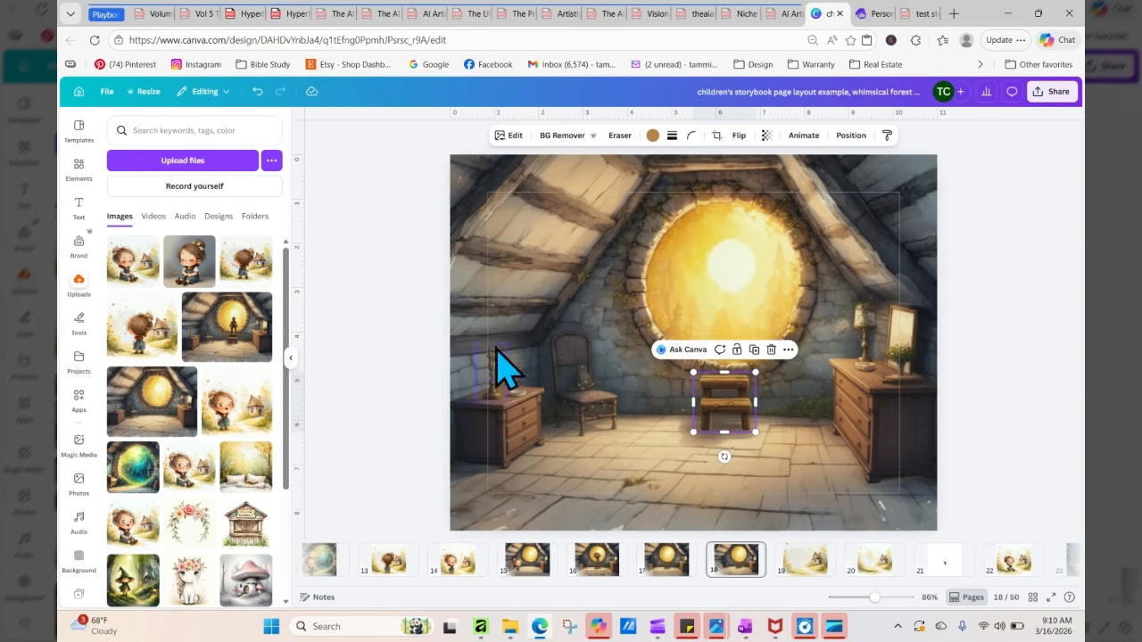
{"action": "left_click", "coordinate": [480, 257]}
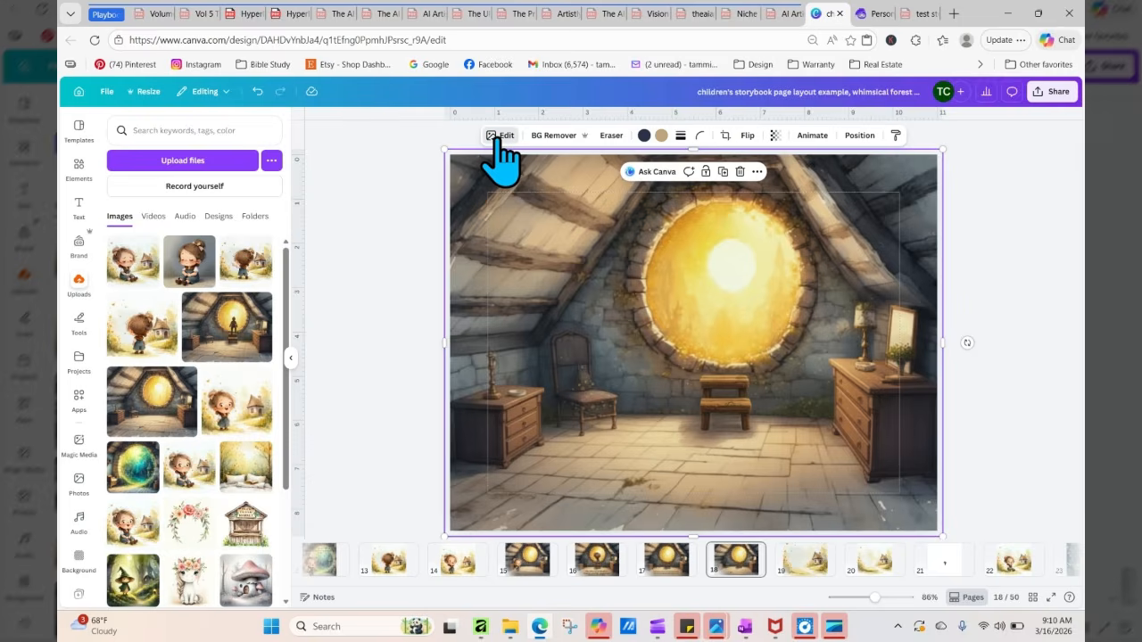
Try Magic Eraser on a size 40 brush selection along the ragged lower floor of page 18's attic background, and undo it
{"action": "left_click", "coordinate": [499, 138]}
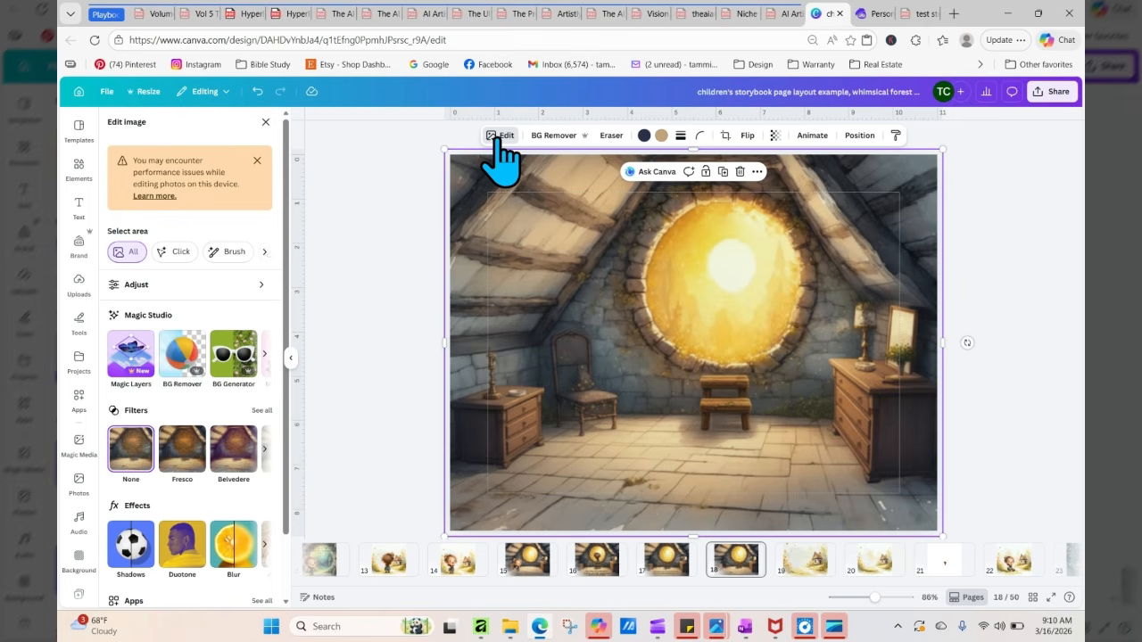
{"action": "left_click", "coordinate": [265, 355]}
{"action": "left_click", "coordinate": [122, 356]}
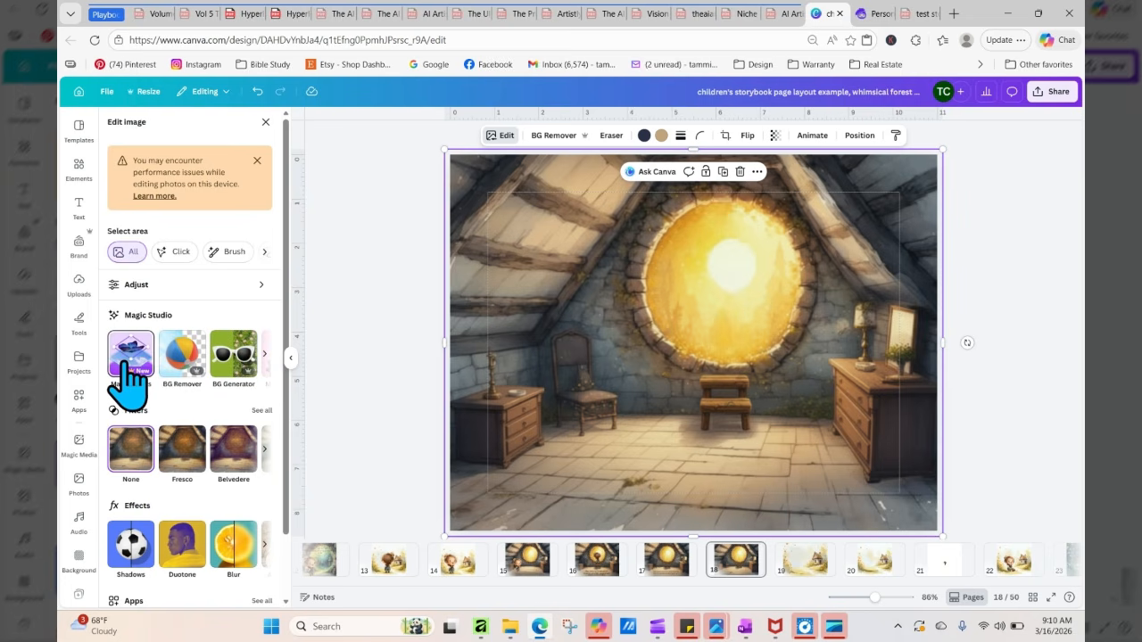
{"action": "left_click", "coordinate": [230, 252]}
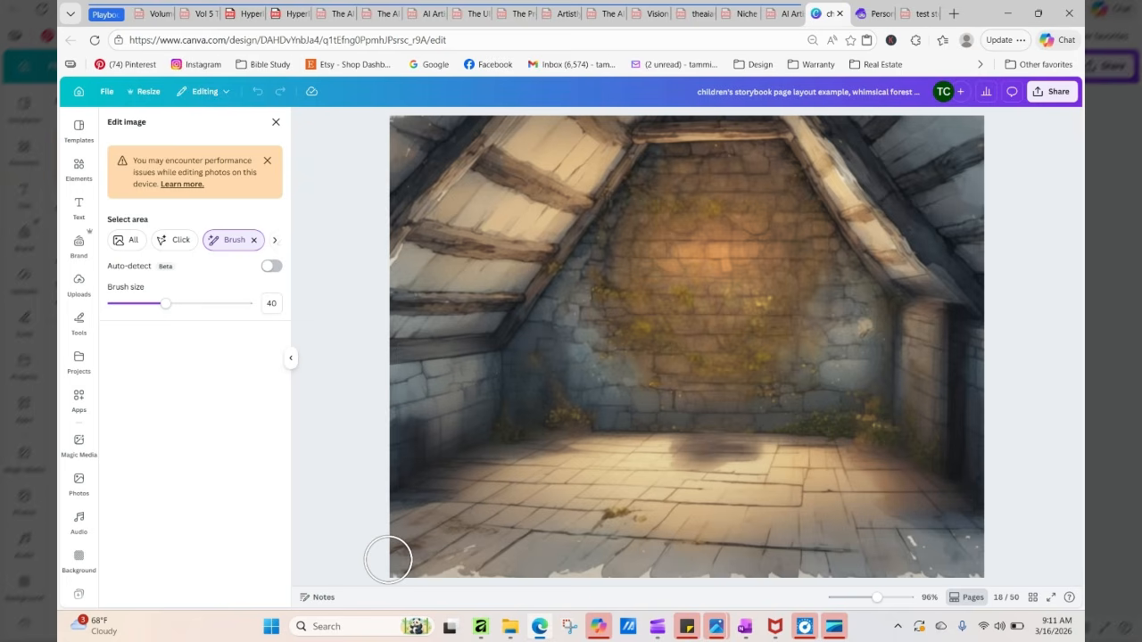
{"action": "mouse_move", "coordinate": [390, 559]}
{"action": "left_mouse_down"}
{"action": "mouse_move", "coordinate": [992, 563]}
{"action": "mouse_move", "coordinate": [673, 544]}
{"action": "left_mouse_up"}
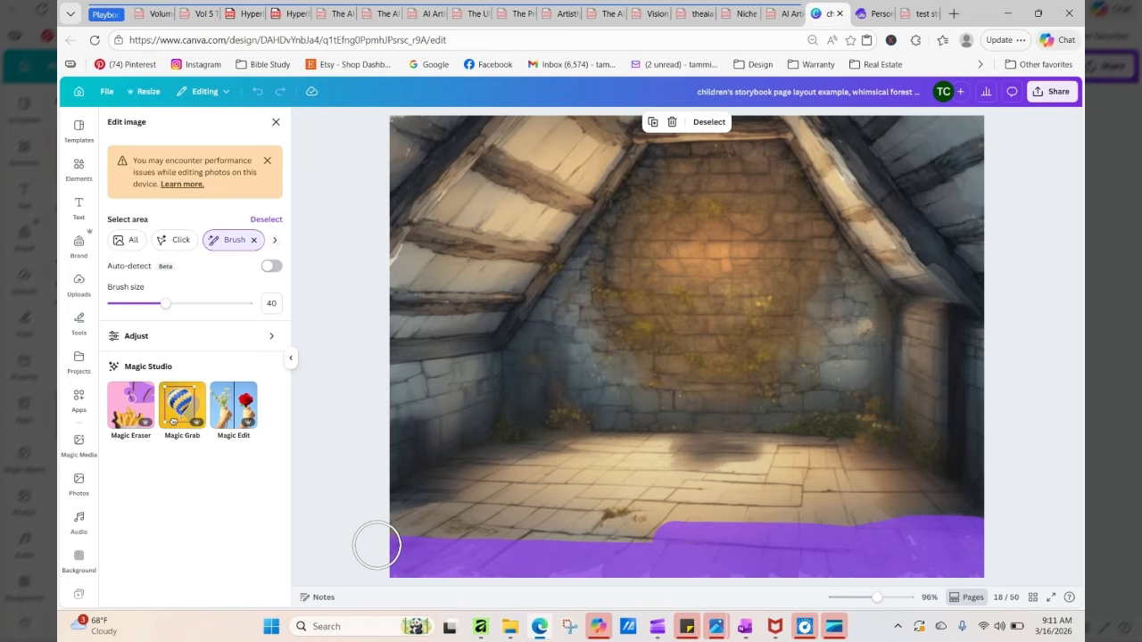
{"action": "mouse_move", "coordinate": [384, 542]}
{"action": "left_mouse_down"}
{"action": "mouse_move", "coordinate": [965, 526]}
{"action": "mouse_move", "coordinate": [917, 510]}
{"action": "left_mouse_up"}
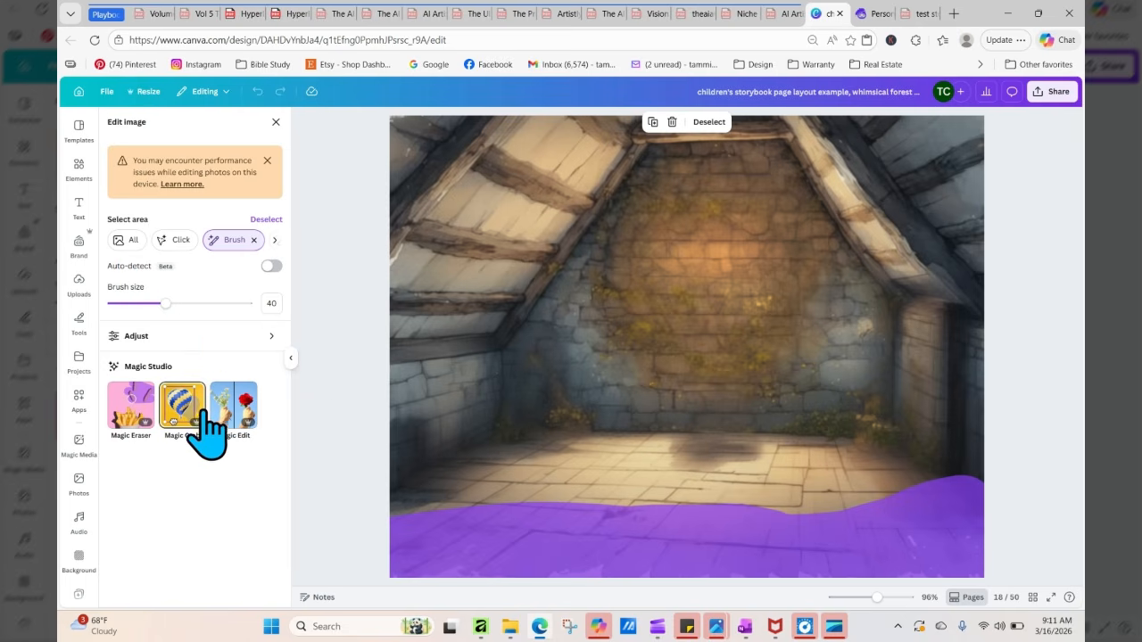
{"action": "left_click", "coordinate": [131, 410]}
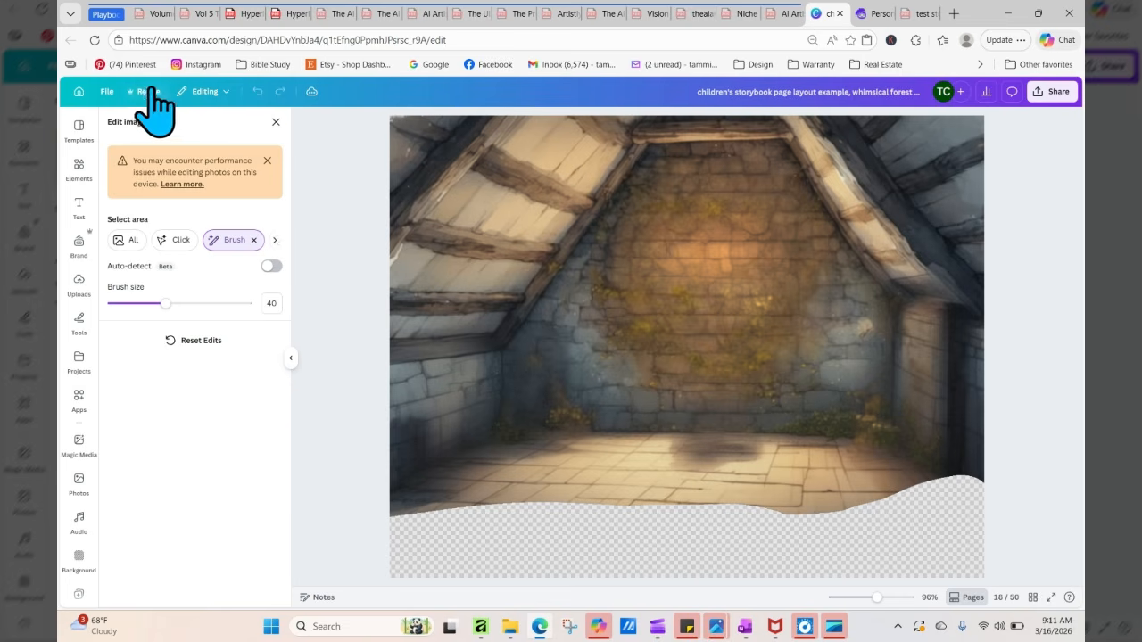
{"action": "left_click", "coordinate": [276, 123]}
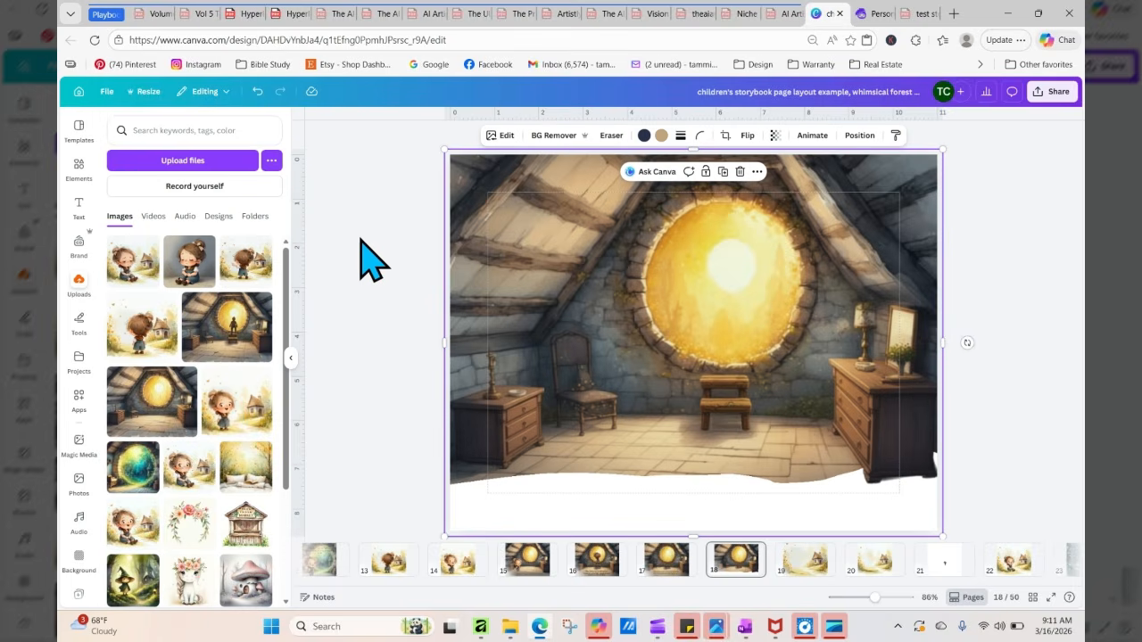
{"action": "left_click", "coordinate": [258, 92]}
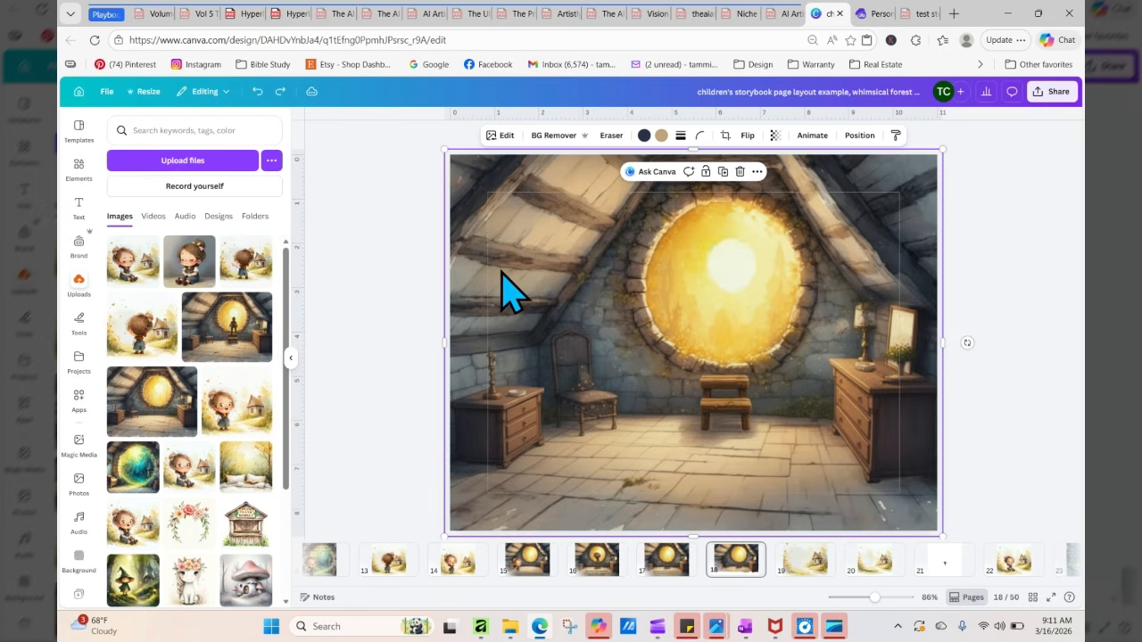
Try Magic Eraser with brush size 23 across the attic background's lower floor, and reset the edits
{"action": "left_click", "coordinate": [500, 135]}
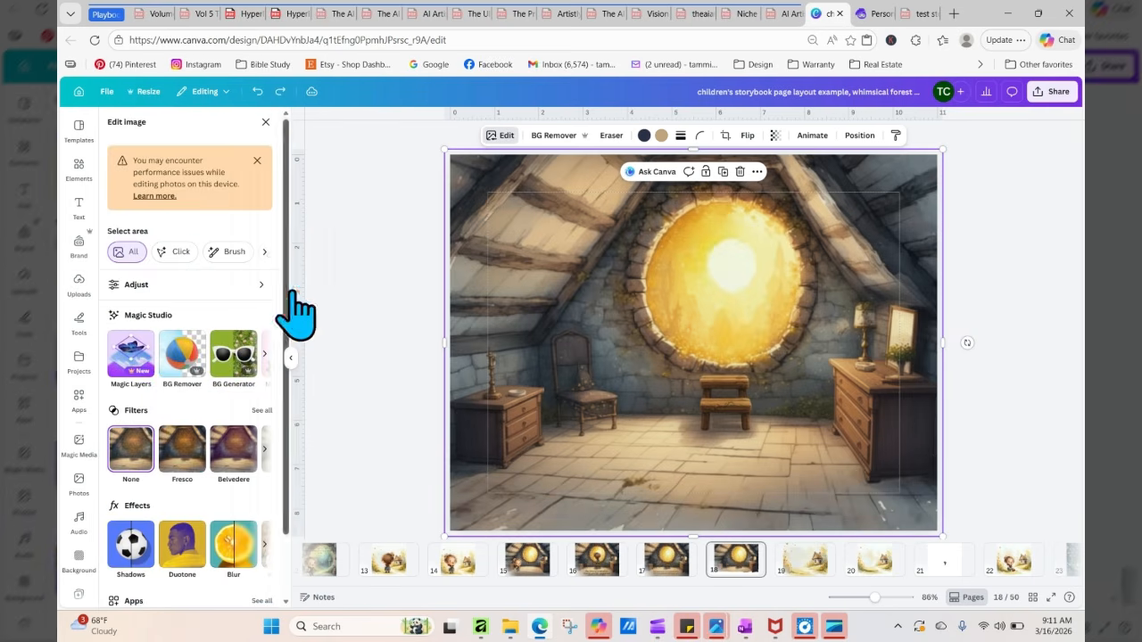
{"action": "left_click", "coordinate": [264, 355]}
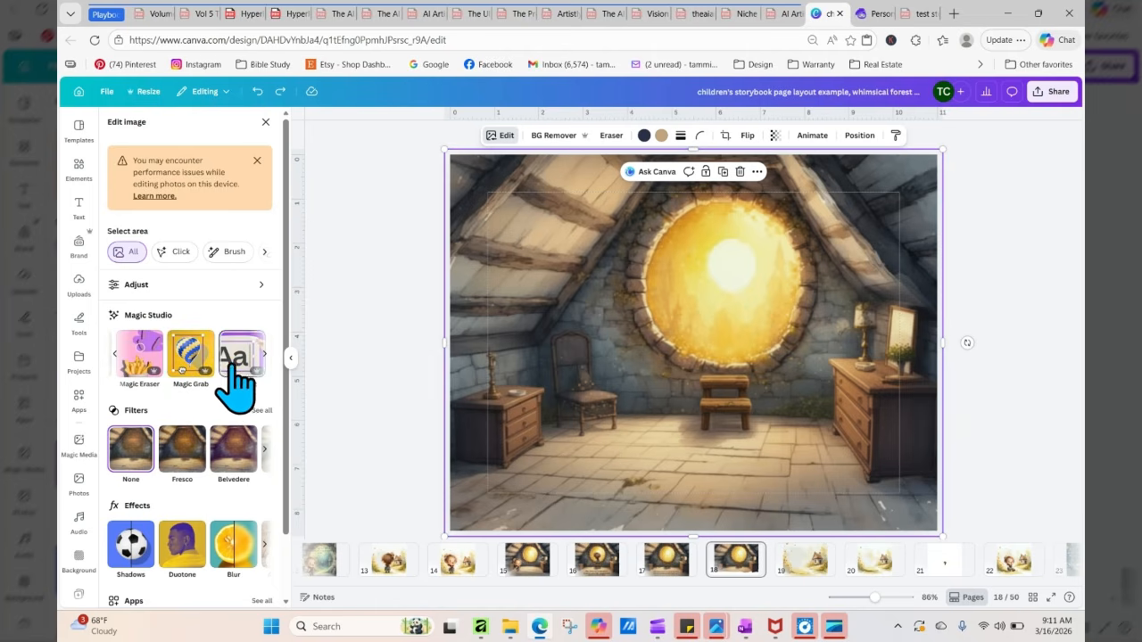
{"action": "left_click", "coordinate": [134, 357]}
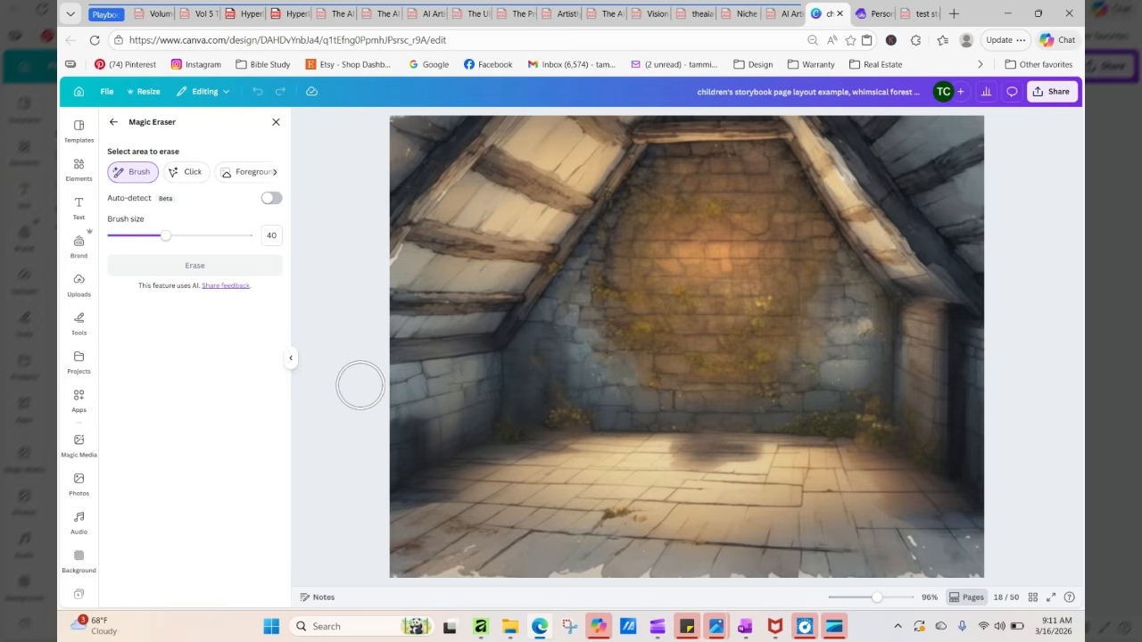
{"action": "left_click_drag", "start_coordinate": [166, 235], "coordinate": [143, 236]}
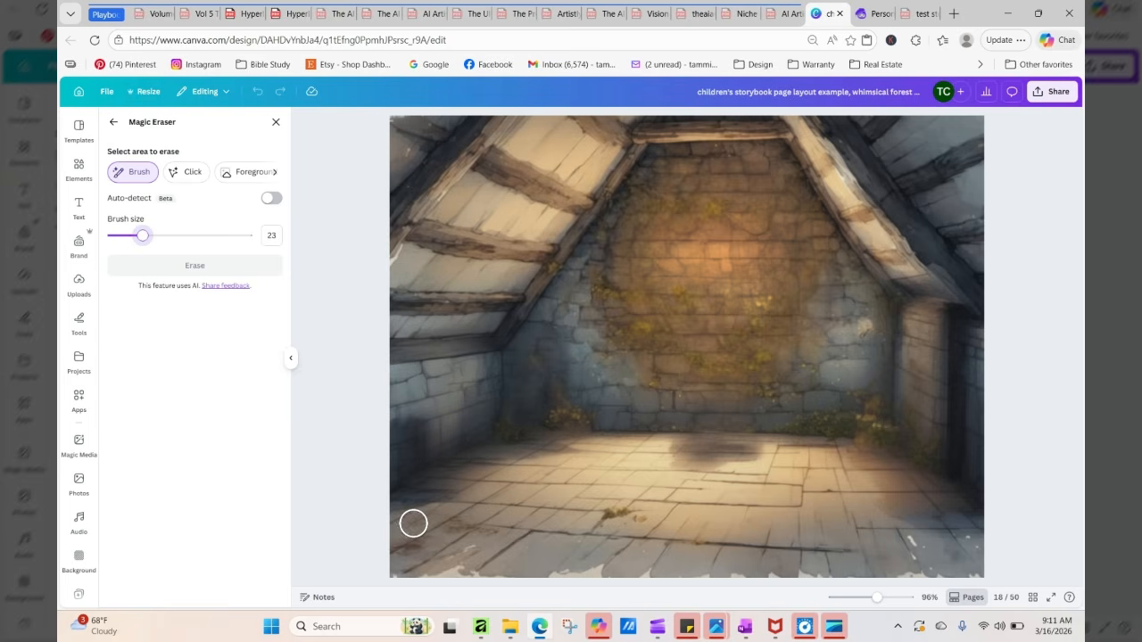
{"action": "mouse_move", "coordinate": [416, 541]}
{"action": "left_mouse_down"}
{"action": "mouse_move", "coordinate": [699, 555]}
{"action": "mouse_move", "coordinate": [352, 568]}
{"action": "mouse_move", "coordinate": [744, 586]}
{"action": "mouse_move", "coordinate": [928, 562]}
{"action": "left_mouse_up"}
{"action": "left_click_drag", "start_coordinate": [982, 536], "coordinate": [729, 561]}
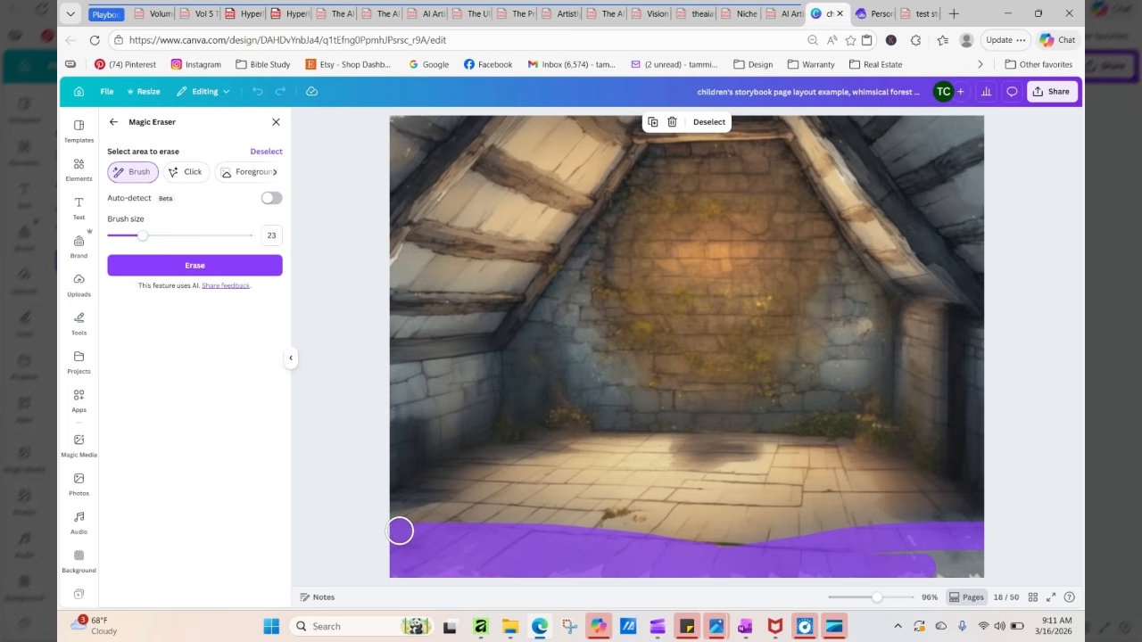
{"action": "mouse_move", "coordinate": [402, 531]}
{"action": "left_mouse_down"}
{"action": "mouse_move", "coordinate": [597, 535]}
{"action": "mouse_move", "coordinate": [1014, 576]}
{"action": "left_mouse_up"}
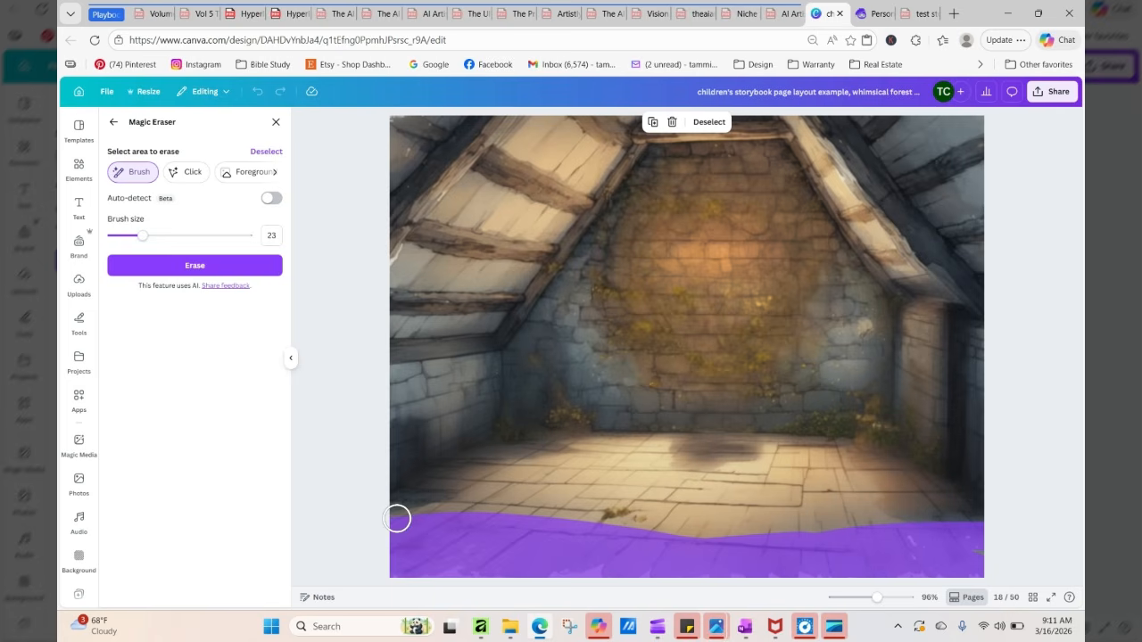
{"action": "mouse_move", "coordinate": [412, 518]}
{"action": "left_mouse_down"}
{"action": "mouse_move", "coordinate": [611, 508]}
{"action": "mouse_move", "coordinate": [896, 526]}
{"action": "left_mouse_up"}
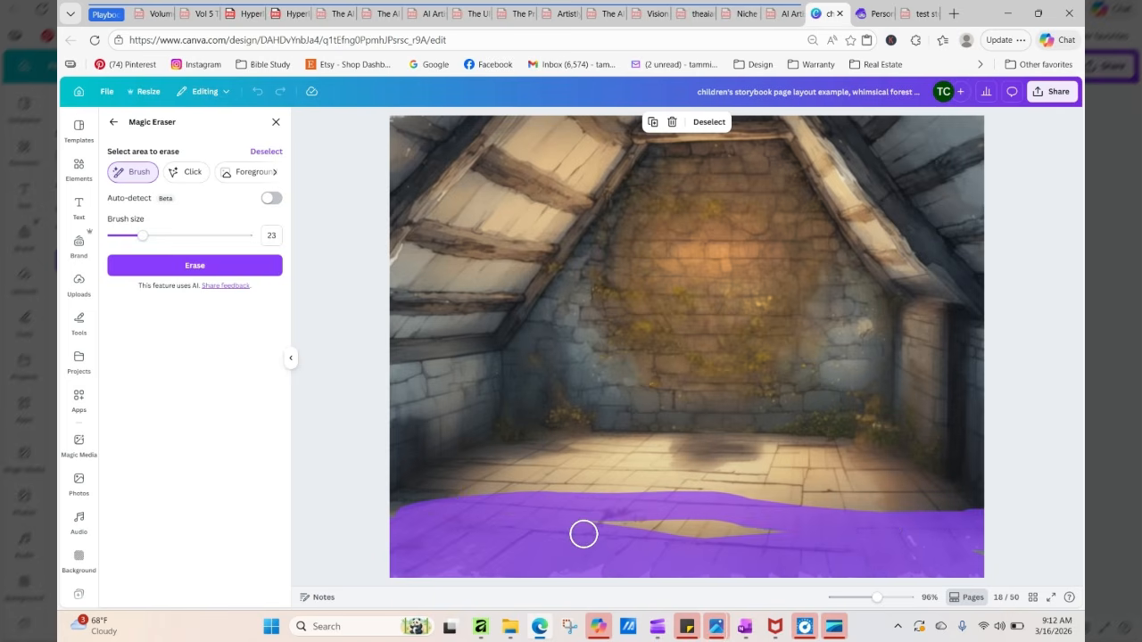
{"action": "left_click_drag", "start_coordinate": [600, 527], "coordinate": [711, 546]}
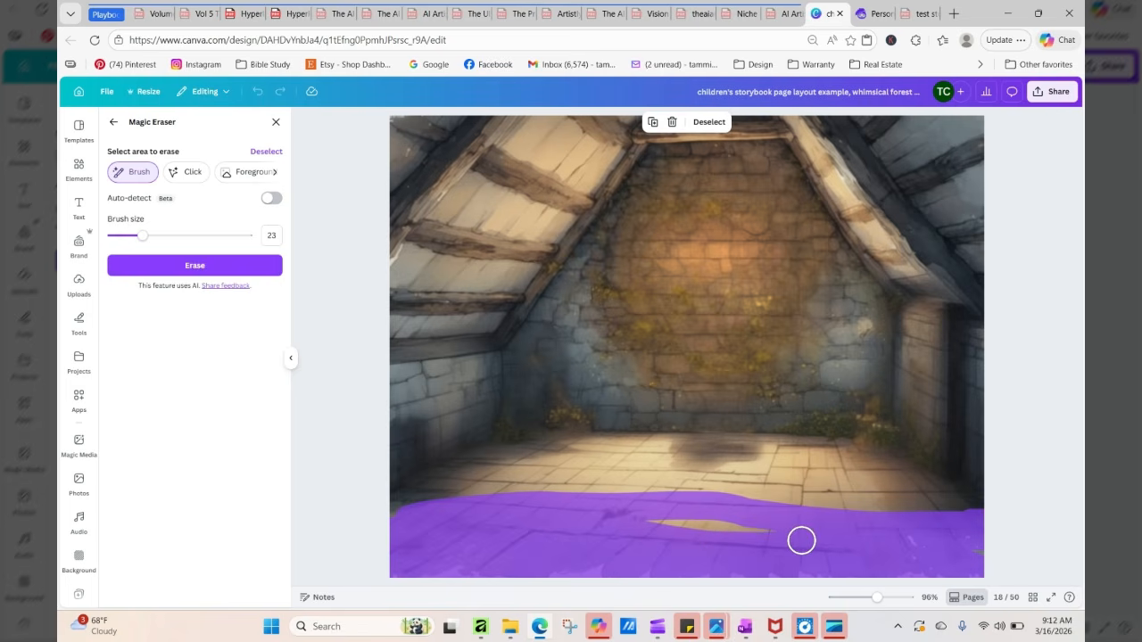
{"action": "left_click", "coordinate": [183, 266]}
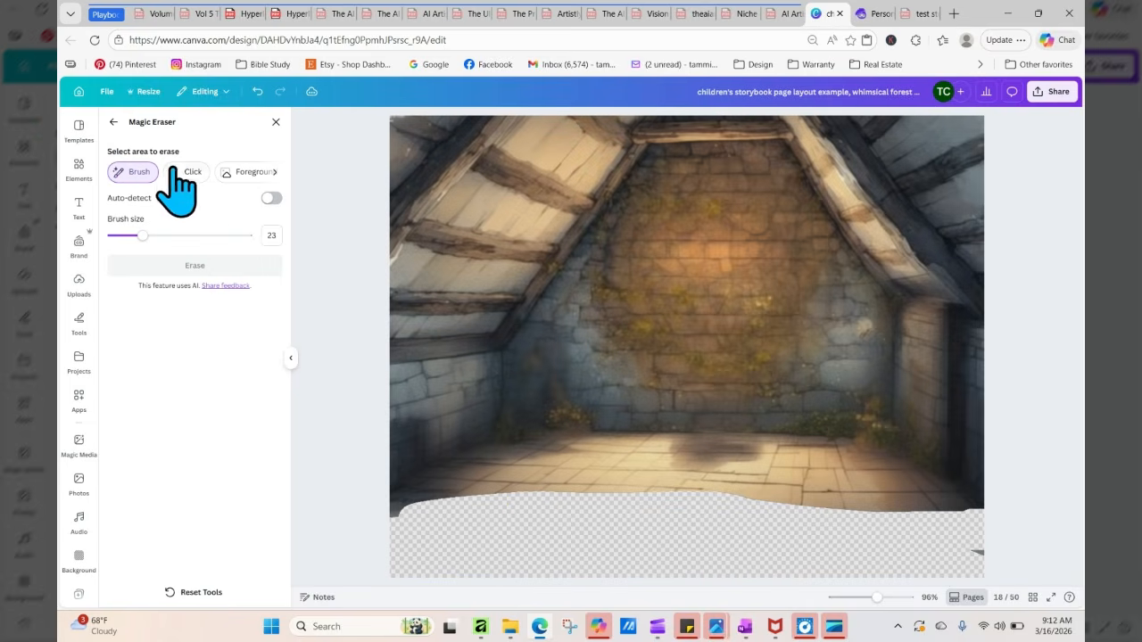
{"action": "left_click", "coordinate": [202, 593]}
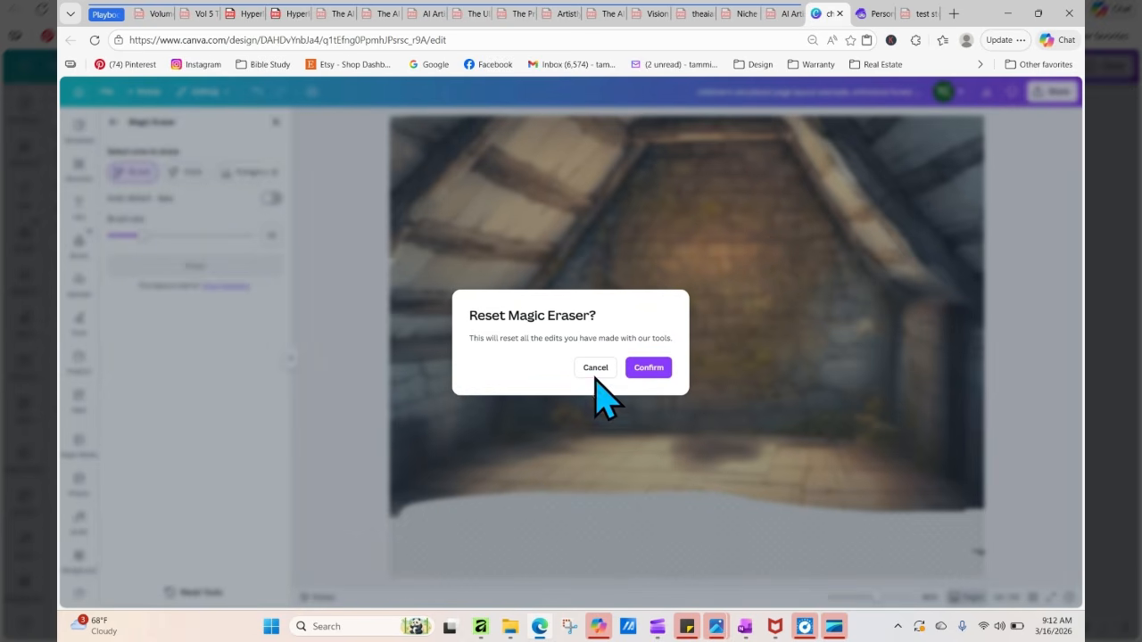
{"action": "left_click", "coordinate": [648, 369]}
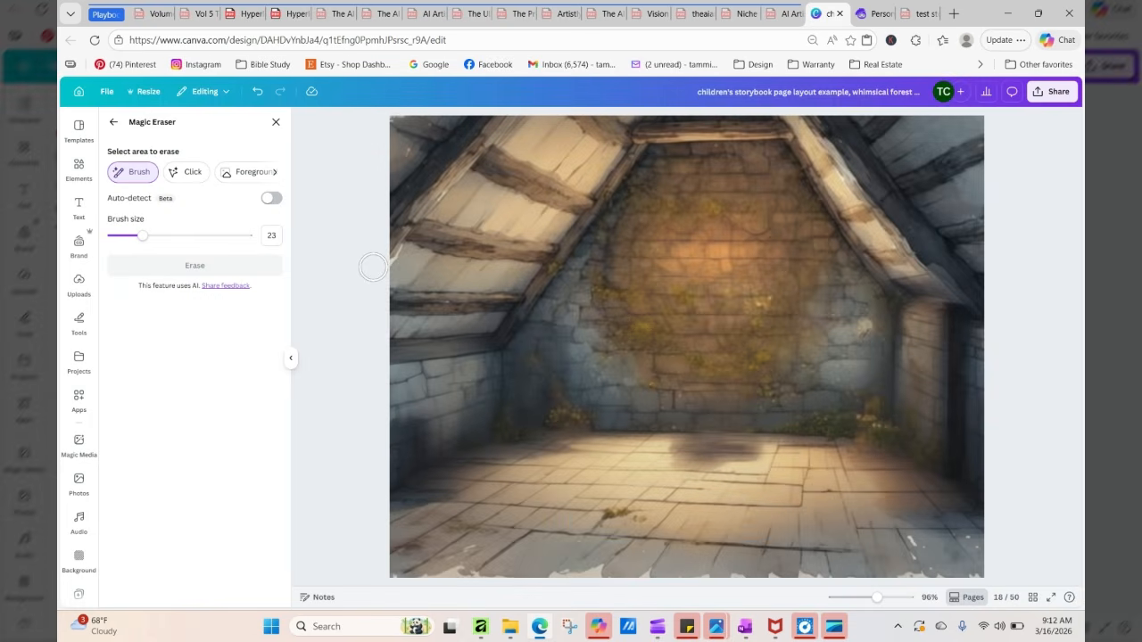
{"action": "left_click", "coordinate": [113, 122]}
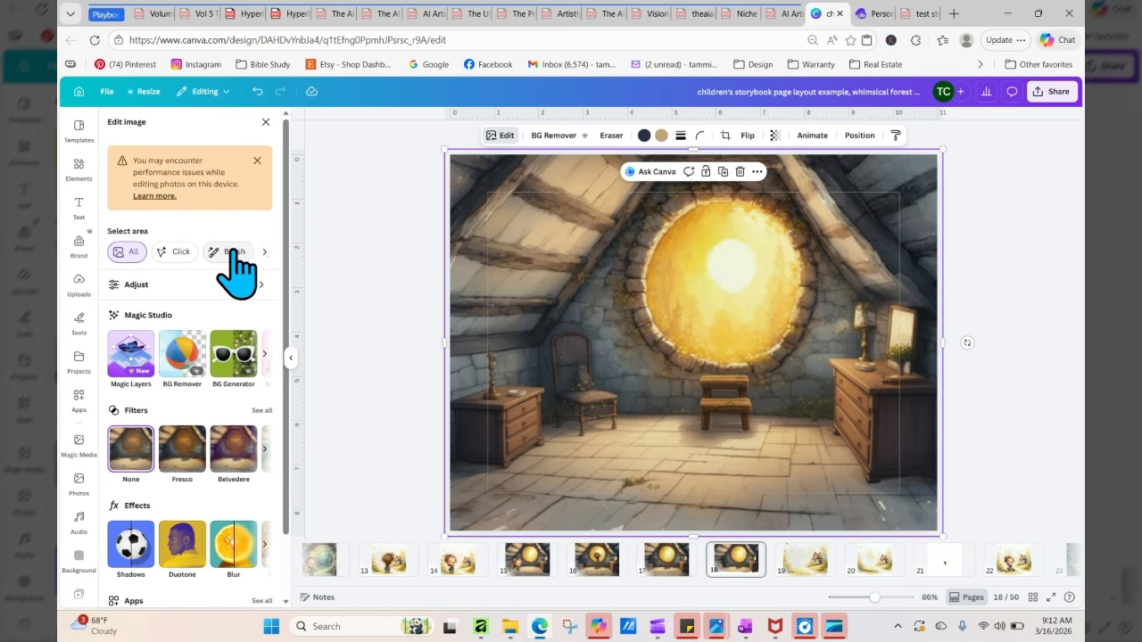
Brush over only the lower-left part of the attic floor at size 40 and remove its ragged edge with Magic Eraser
{"action": "left_click", "coordinate": [234, 253]}
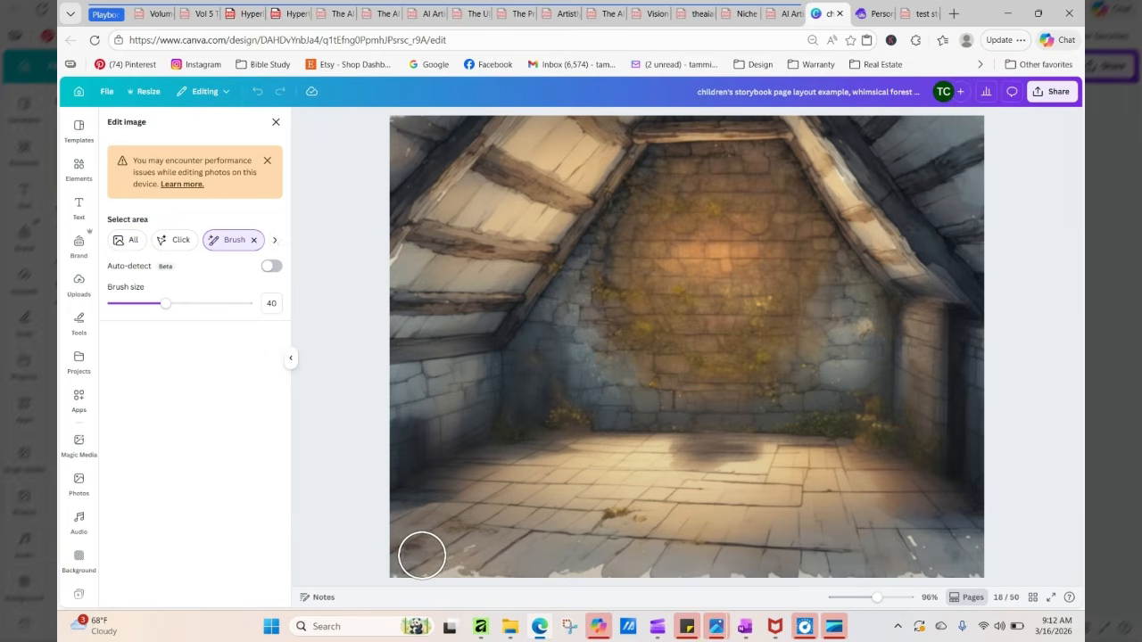
{"action": "mouse_move", "coordinate": [425, 538]}
{"action": "left_mouse_down"}
{"action": "mouse_move", "coordinate": [519, 525]}
{"action": "mouse_move", "coordinate": [385, 517]}
{"action": "mouse_move", "coordinate": [684, 534]}
{"action": "left_mouse_up"}
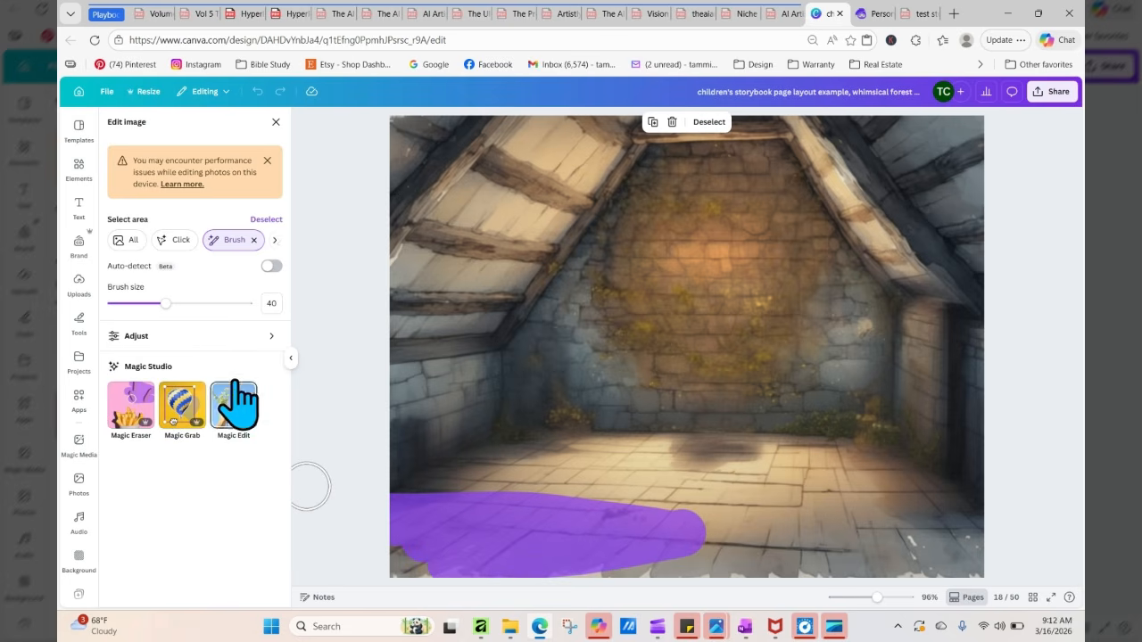
{"action": "left_click", "coordinate": [130, 408]}
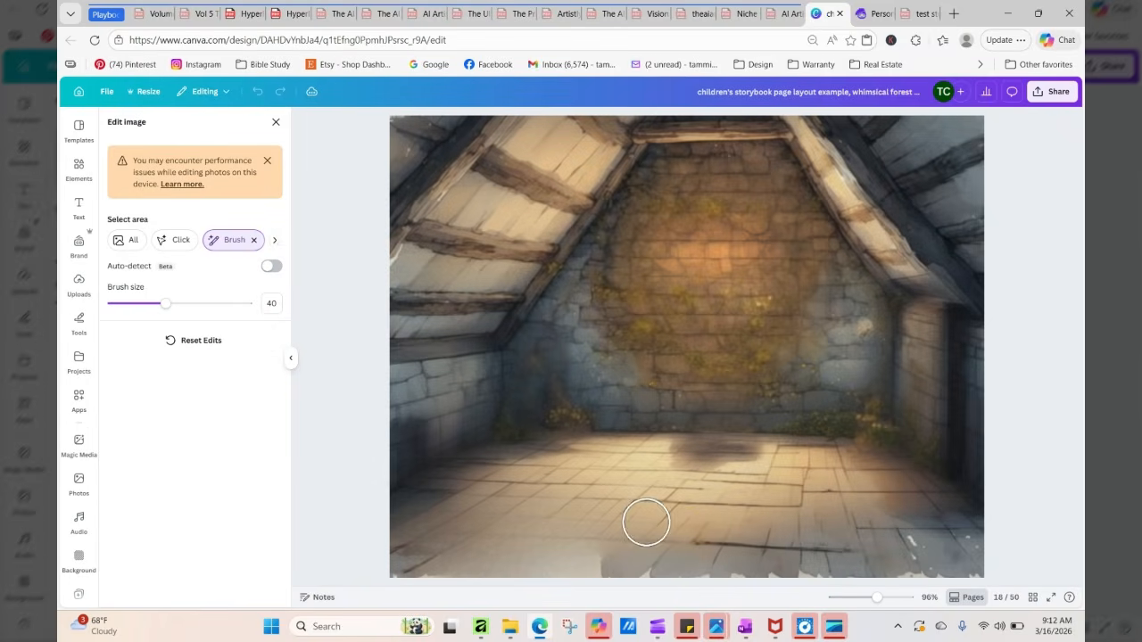
Try Magic Eraser on the full width of the attic floor's lower strip, and undo that erase
{"action": "mouse_move", "coordinate": [594, 560]}
{"action": "left_mouse_down"}
{"action": "mouse_move", "coordinate": [989, 564]}
{"action": "mouse_move", "coordinate": [976, 547]}
{"action": "mouse_move", "coordinate": [752, 536]}
{"action": "left_mouse_up"}
{"action": "left_click_drag", "start_coordinate": [660, 543], "coordinate": [340, 568]}
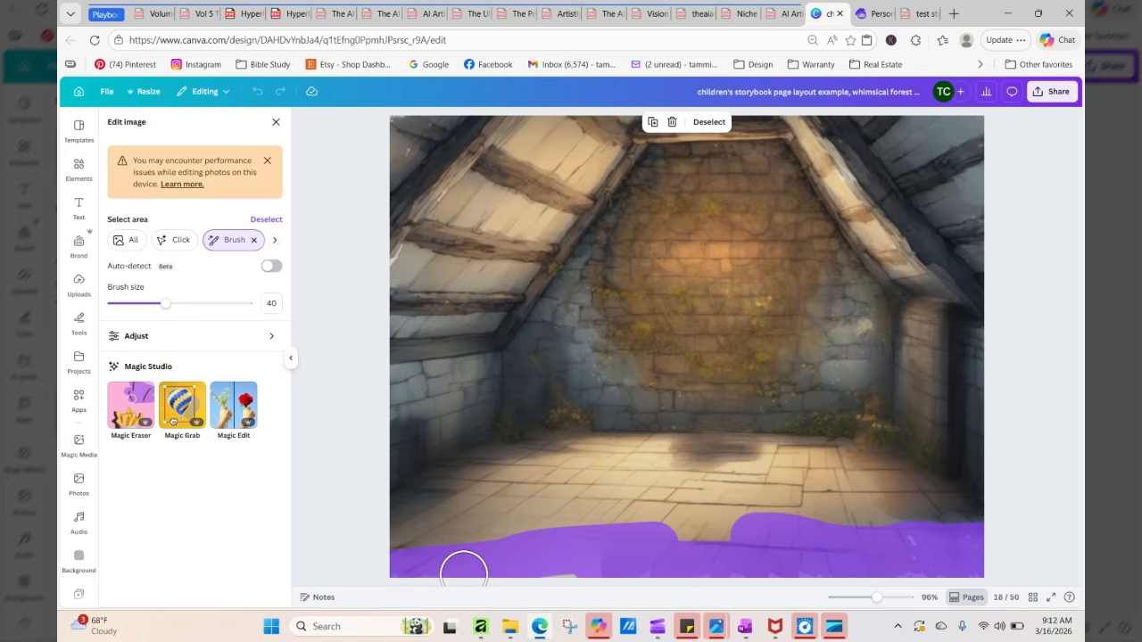
{"action": "left_click_drag", "start_coordinate": [822, 528], "coordinate": [389, 541]}
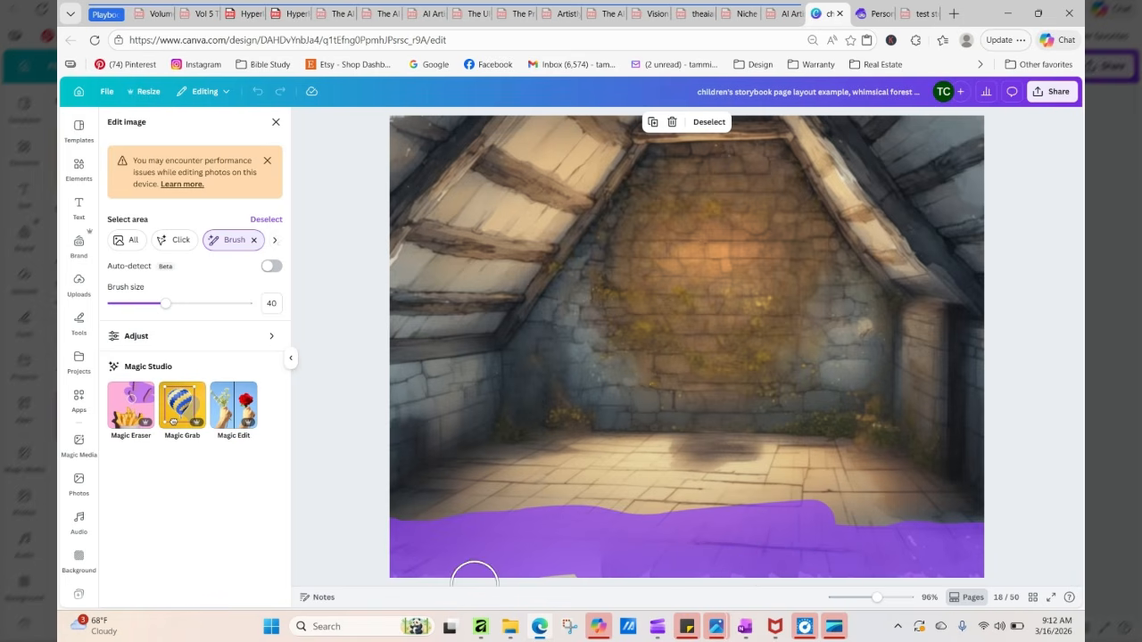
{"action": "mouse_move", "coordinate": [984, 521]}
{"action": "left_mouse_down"}
{"action": "mouse_move", "coordinate": [966, 505]}
{"action": "mouse_move", "coordinate": [815, 543]}
{"action": "left_mouse_up"}
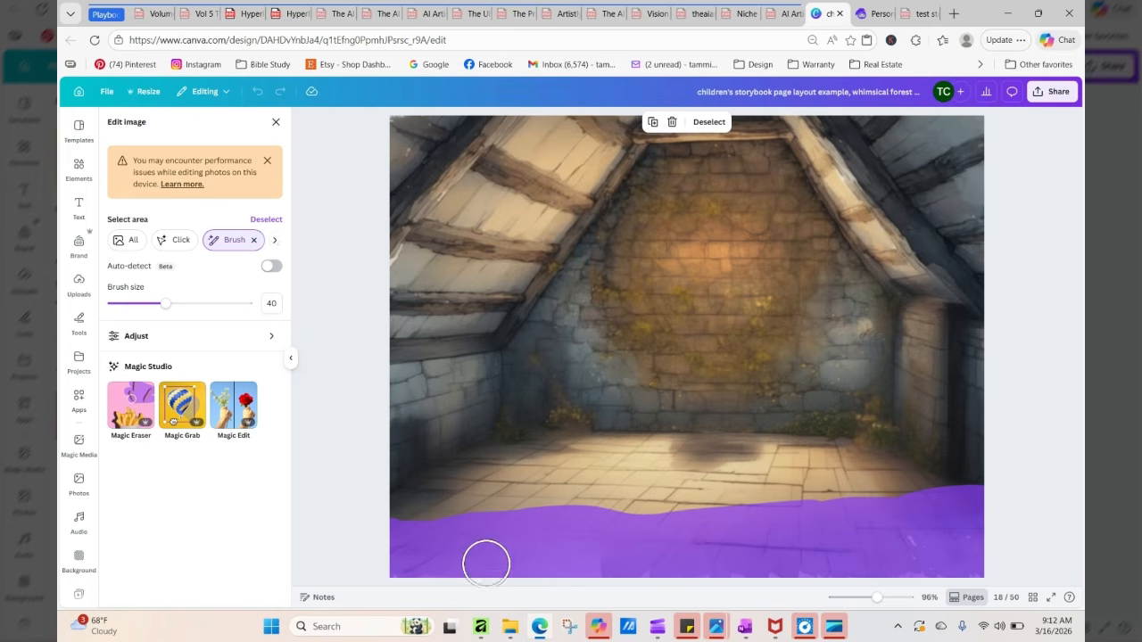
{"action": "left_click", "coordinate": [132, 409]}
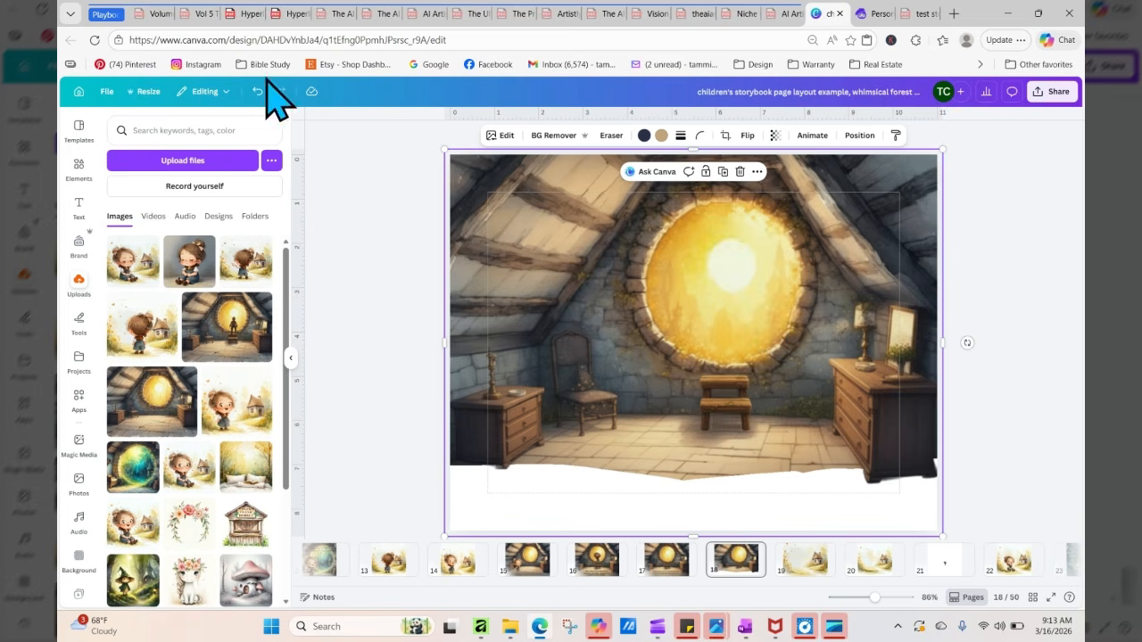
{"action": "left_click", "coordinate": [257, 91]}
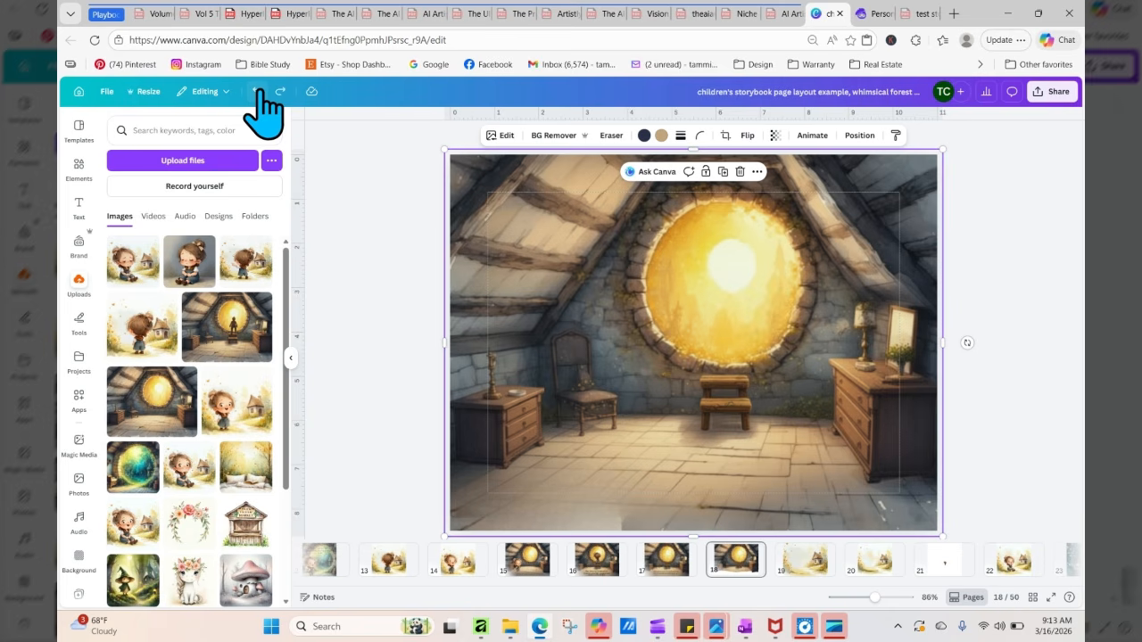
{"action": "left_click", "coordinate": [399, 252]}
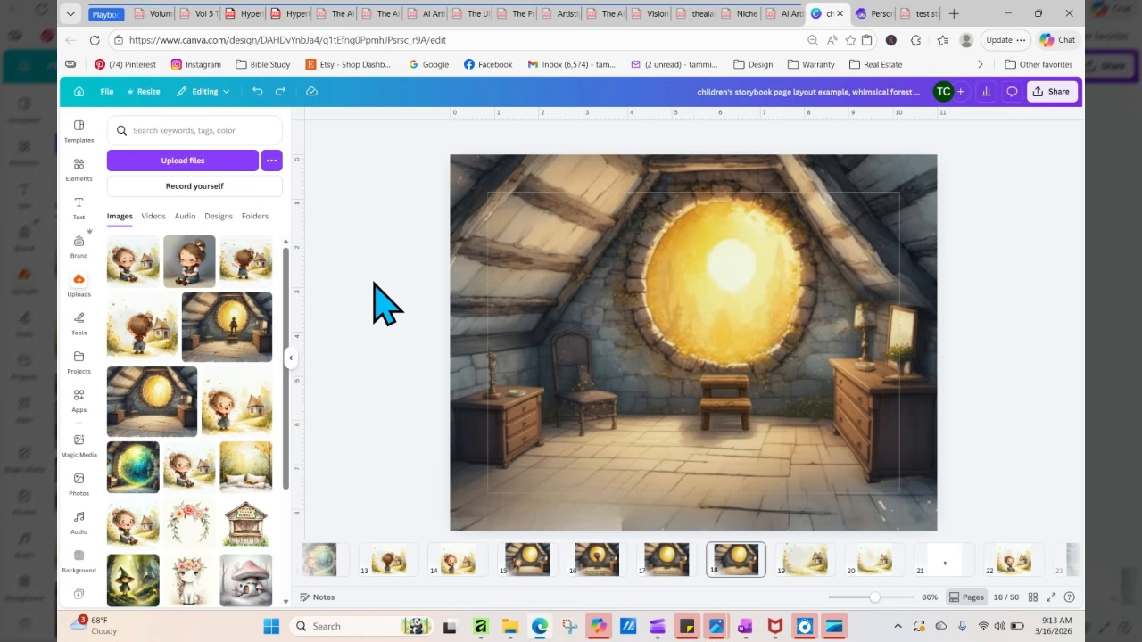
Review pages 16 and 15 to compare Clara's placement and the story text in the attic scenes, dismissing the system notifications
{"action": "left_click", "coordinate": [603, 562]}
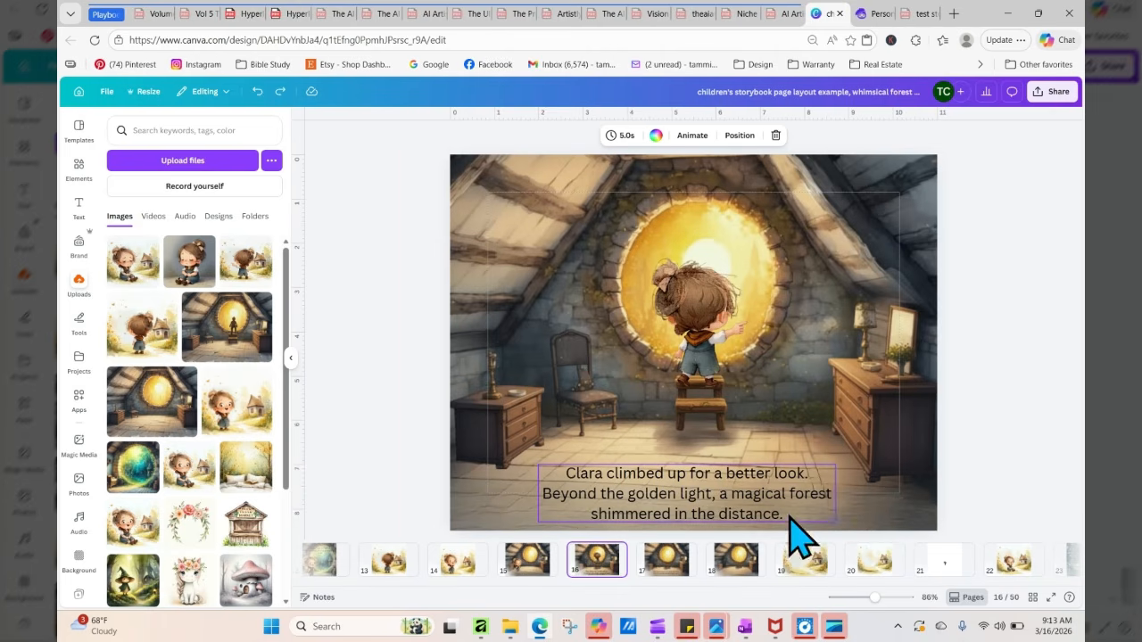
{"action": "left_click", "coordinate": [530, 569]}
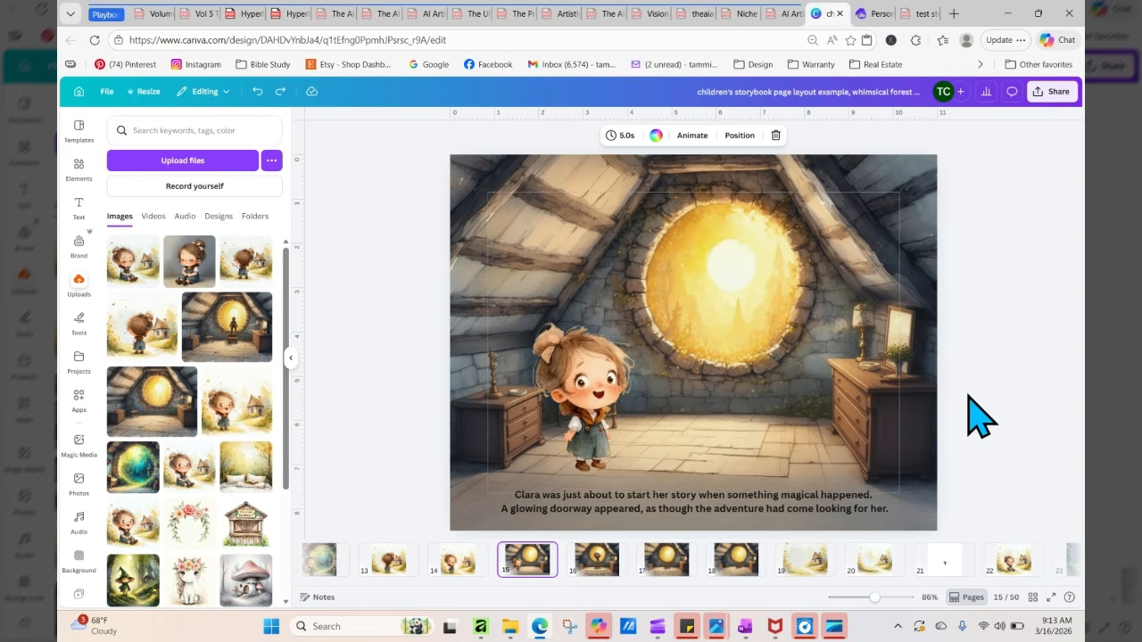
{"action": "left_click", "coordinate": [398, 340]}
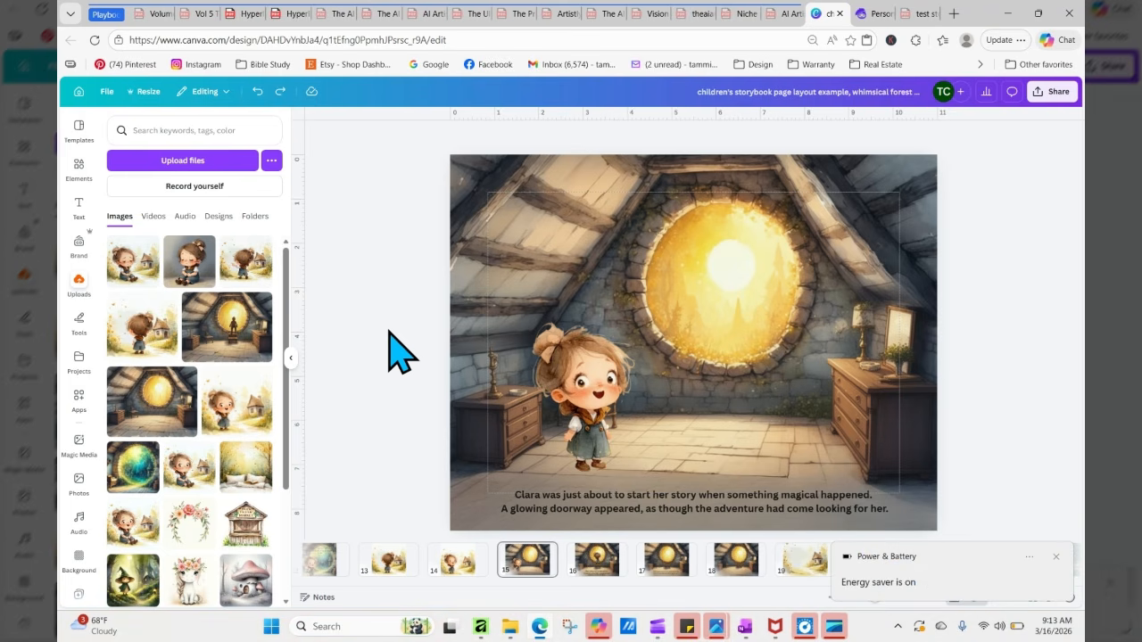
{"action": "left_click", "coordinate": [1055, 557]}
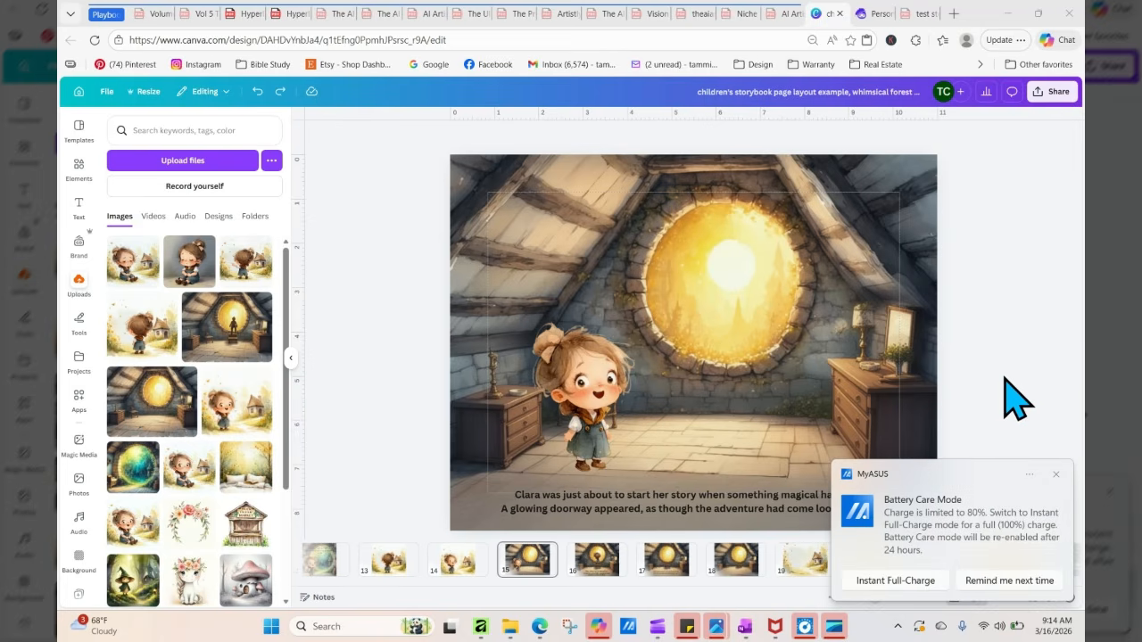
{"action": "left_click", "coordinate": [1056, 474]}
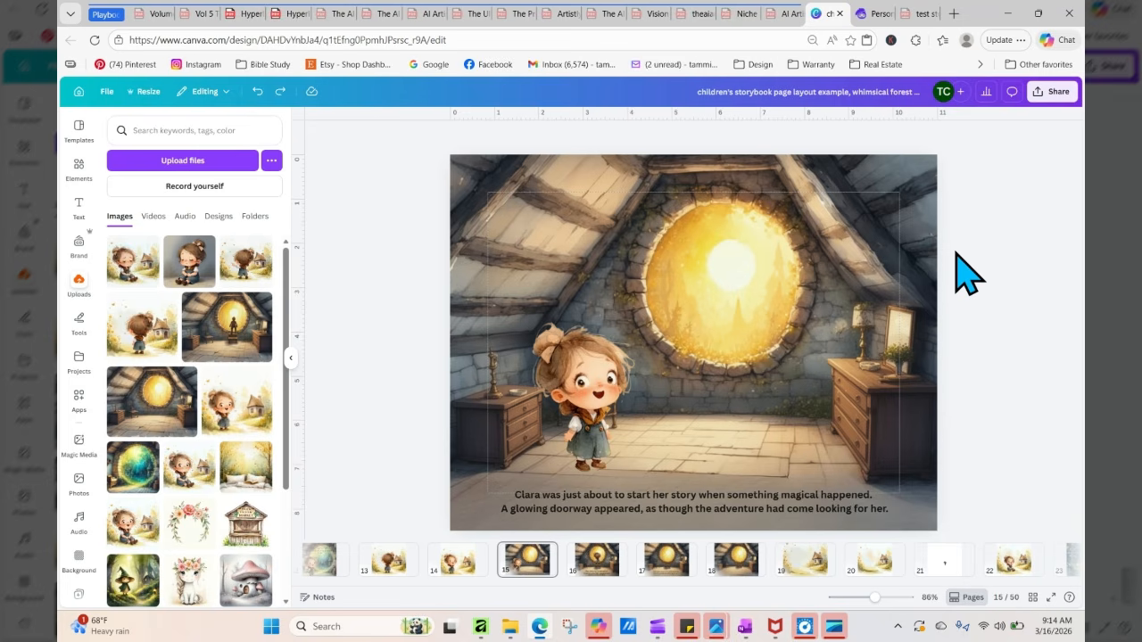
Open a new browser tab
{"action": "left_click", "coordinate": [953, 13]}
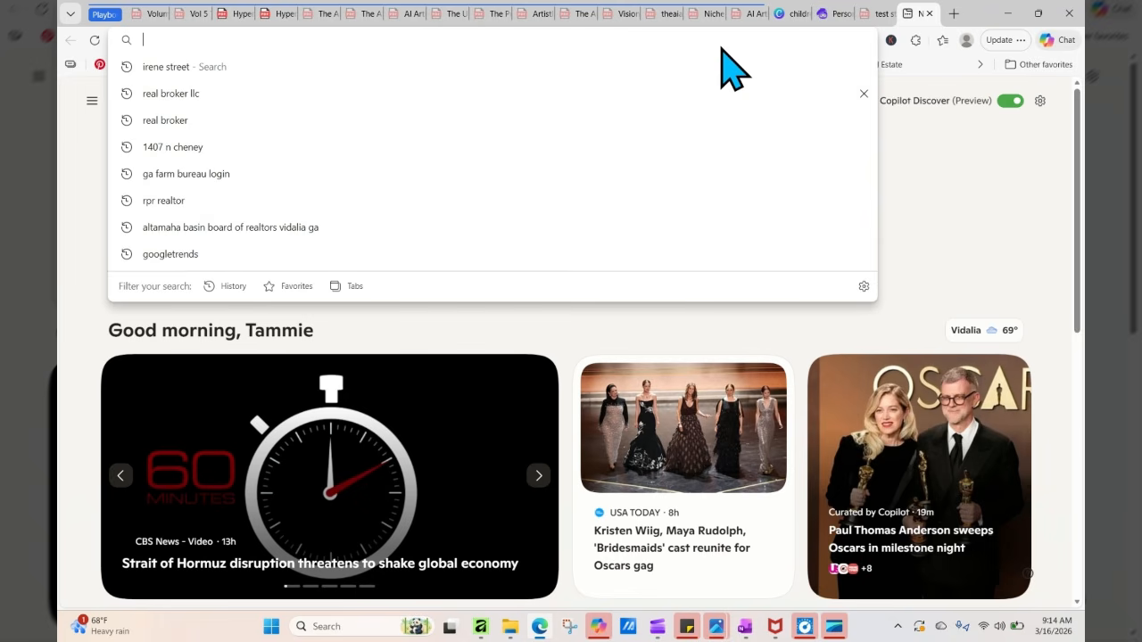
Open amazon.com and close the Rufus assistant panel
{"action": "type", "text": "amazon.com"}
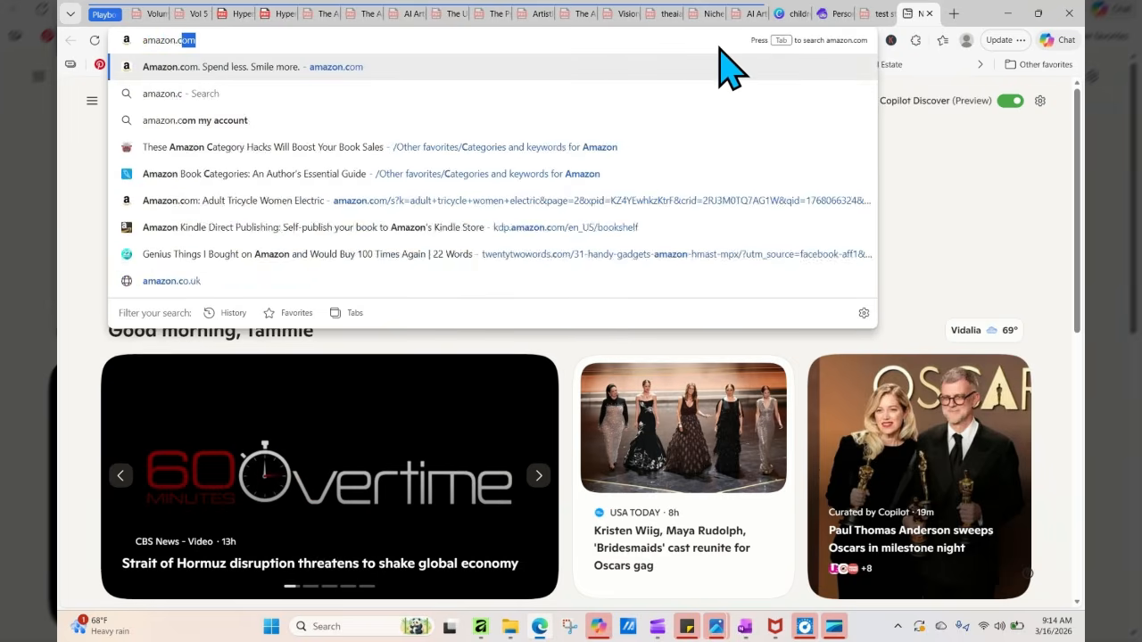
{"action": "key", "text": "Return"}
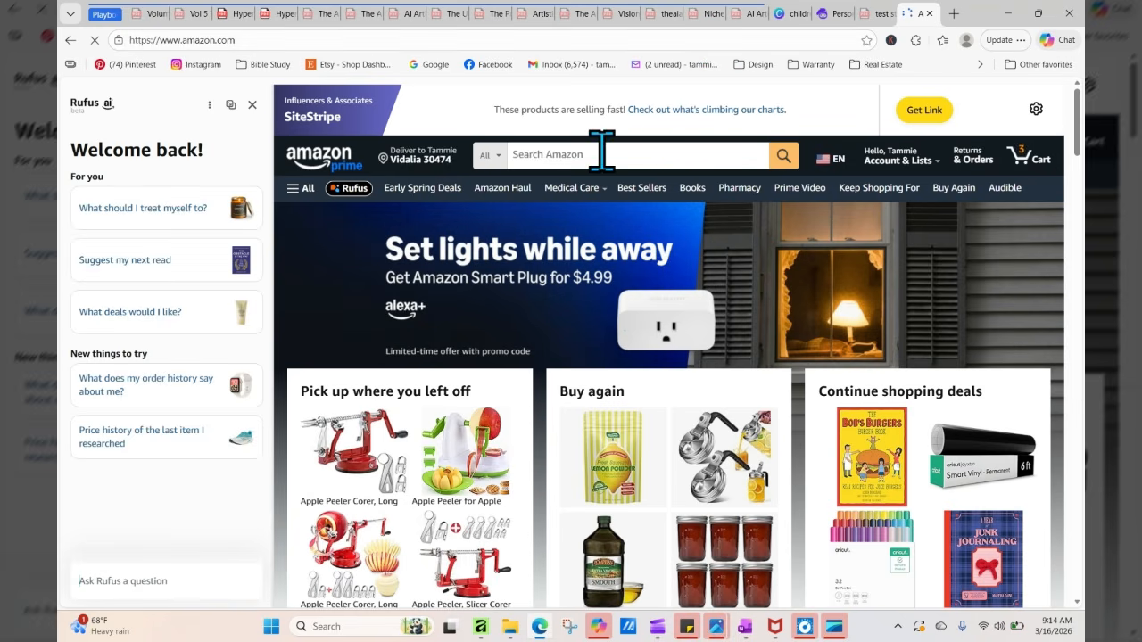
{"action": "left_click", "coordinate": [251, 104]}
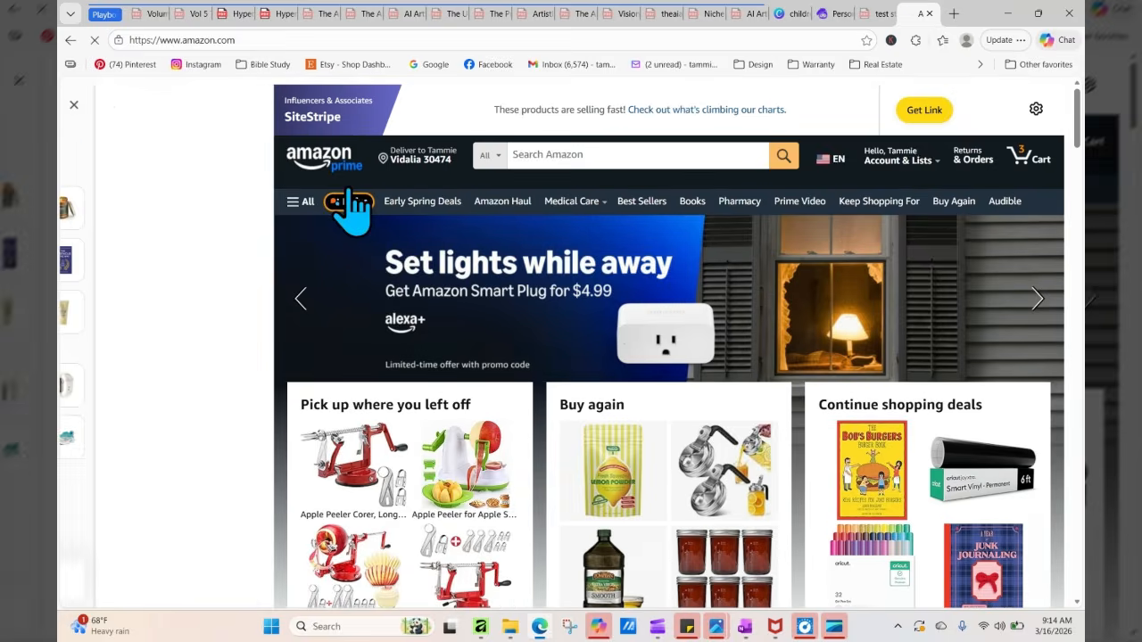
Search Amazon for "childrens illustrated story books" and skim the first results
{"action": "left_click", "coordinate": [437, 145]}
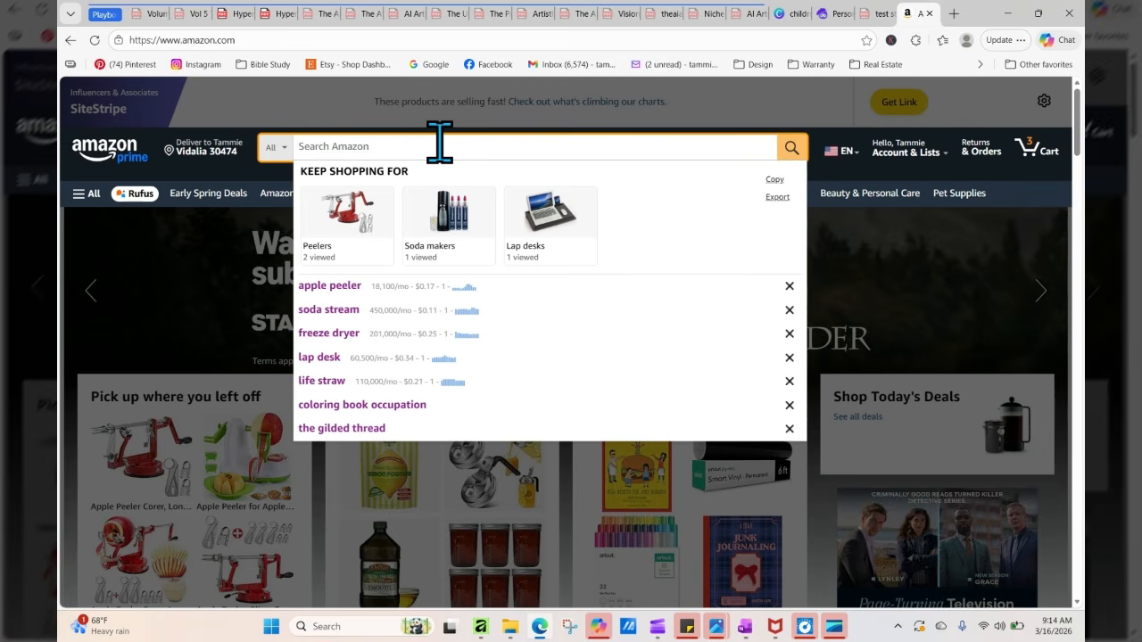
{"action": "type", "text": "childrens"}
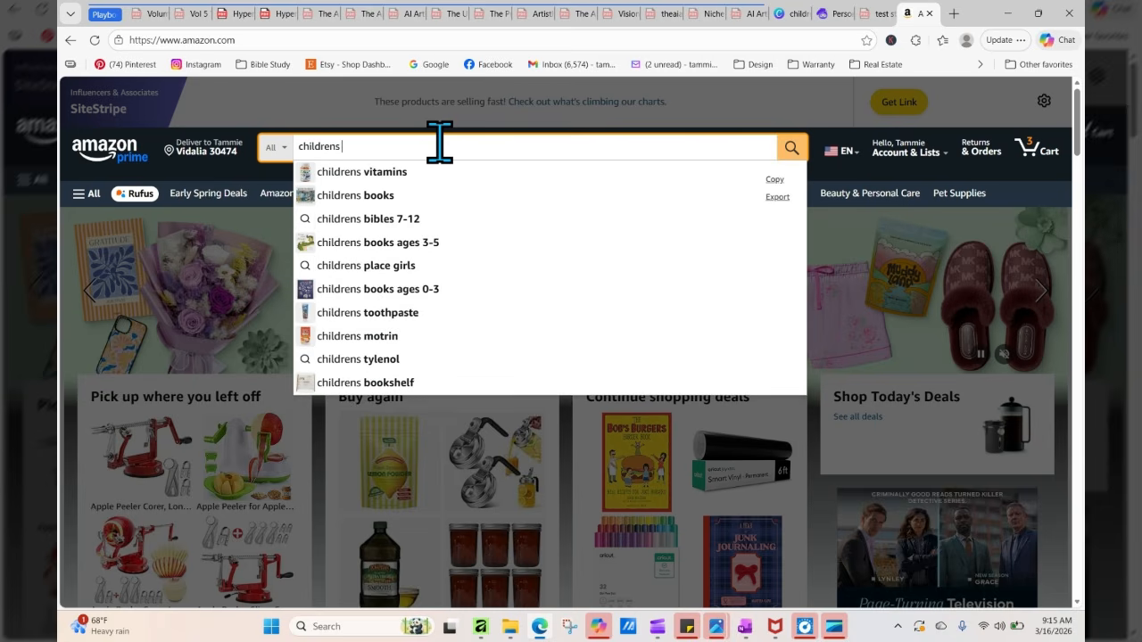
{"action": "type", "text": " illustrated s"}
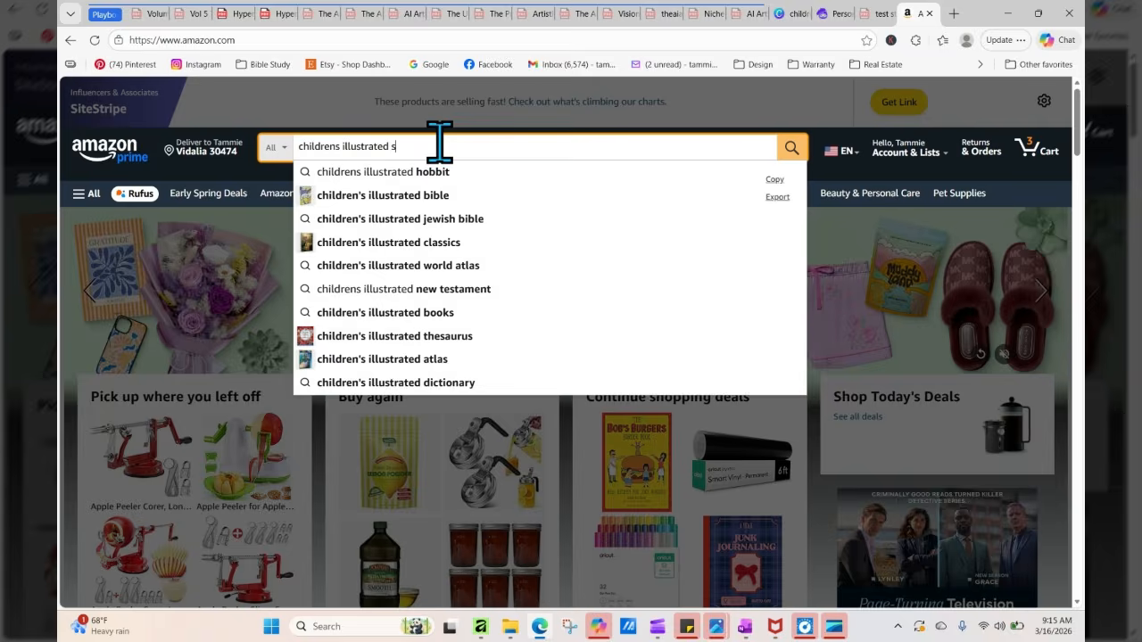
{"action": "type", "text": "tory boo"}
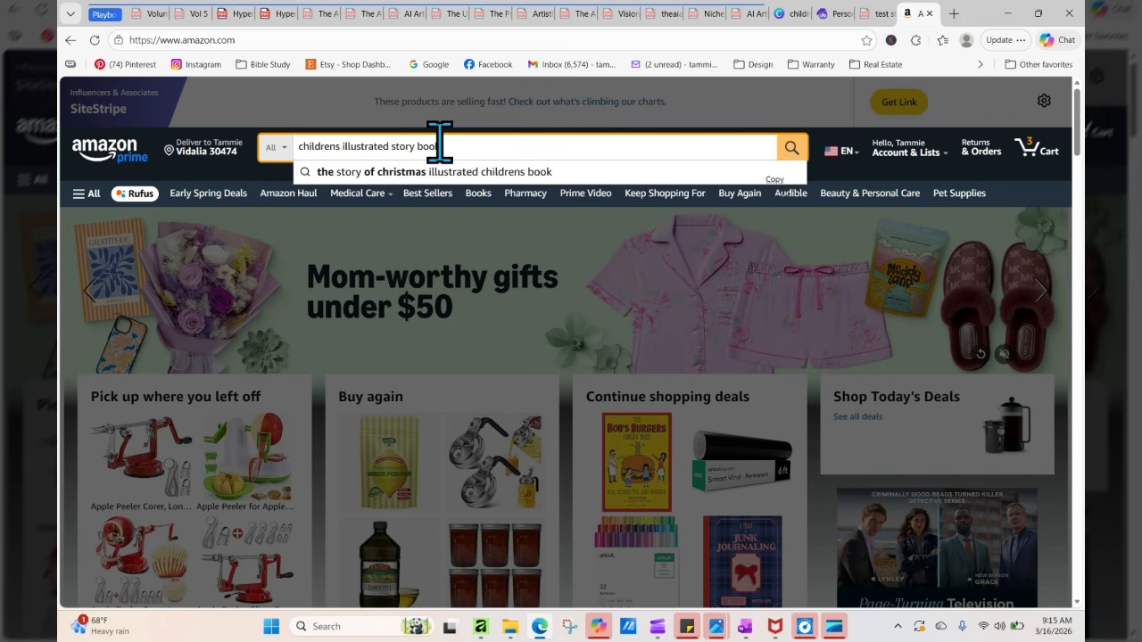
{"action": "type", "text": "k"}
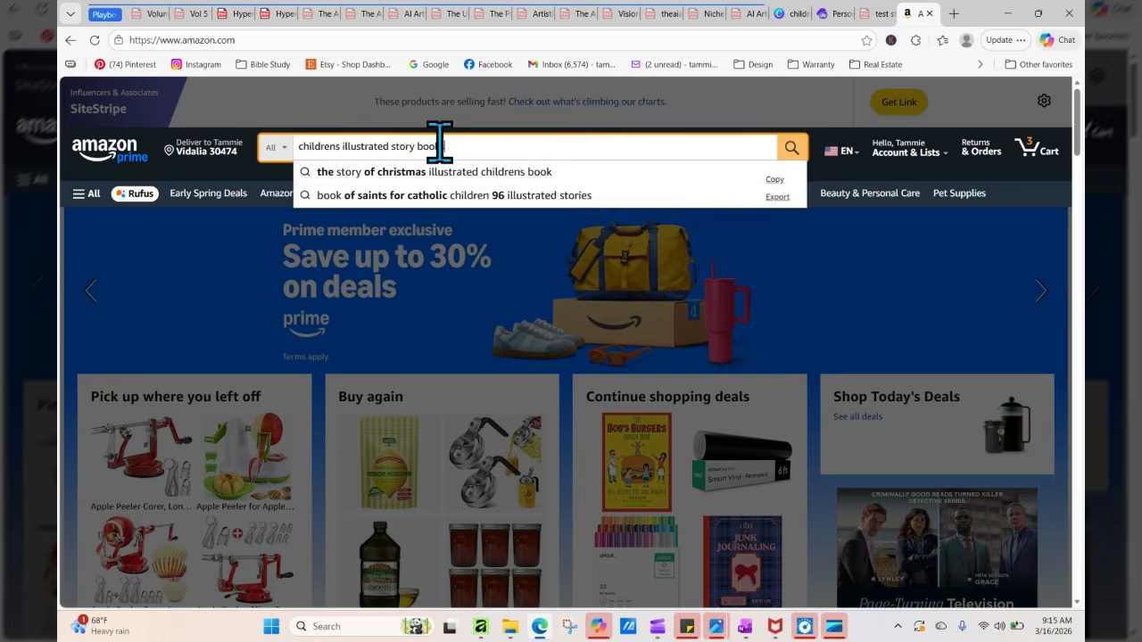
{"action": "key", "text": "Return"}
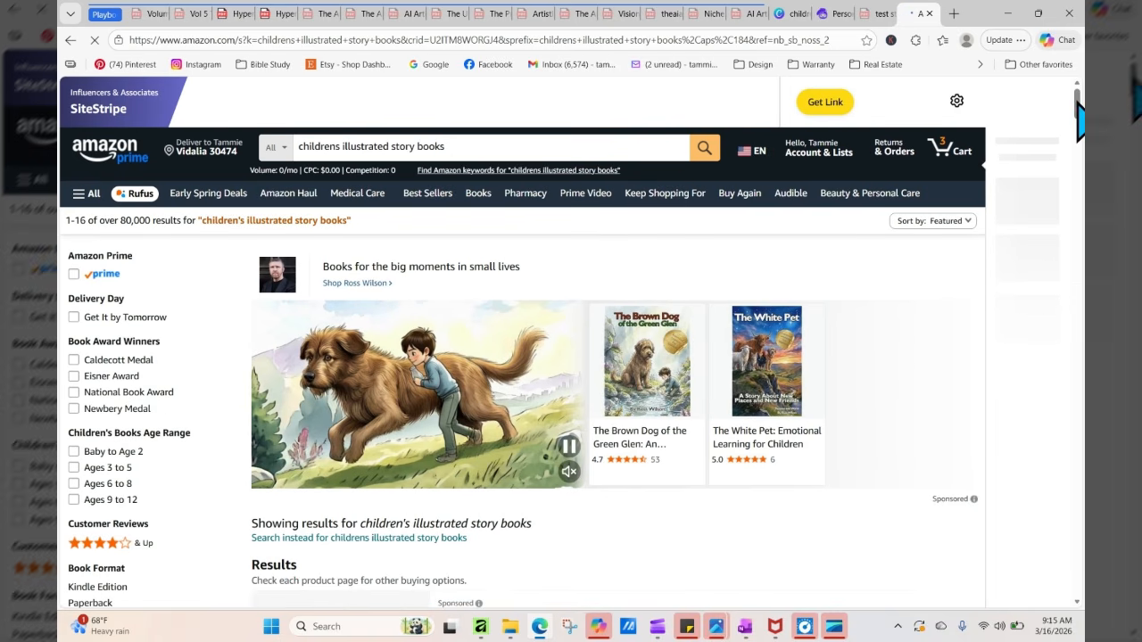
{"action": "scroll", "coordinate": [1079, 132], "scroll_direction": "down", "scroll_amount": 2}
{"action": "scroll", "coordinate": [1079, 132], "scroll_direction": "down", "scroll_amount": 8}
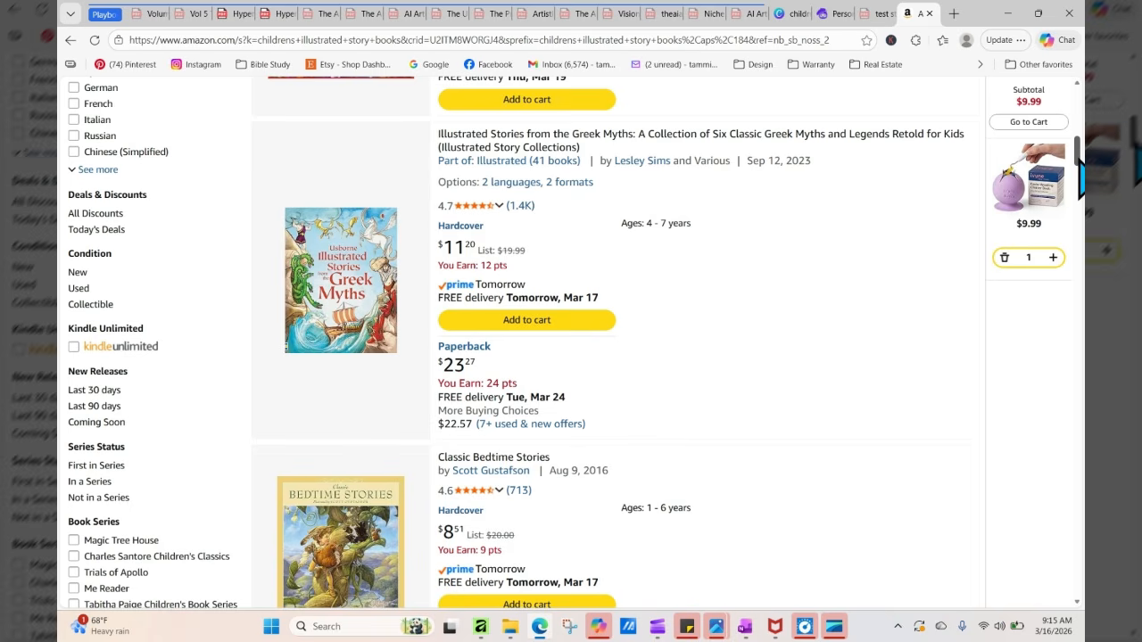
{"action": "scroll", "coordinate": [1080, 169], "scroll_direction": "up", "scroll_amount": 10}
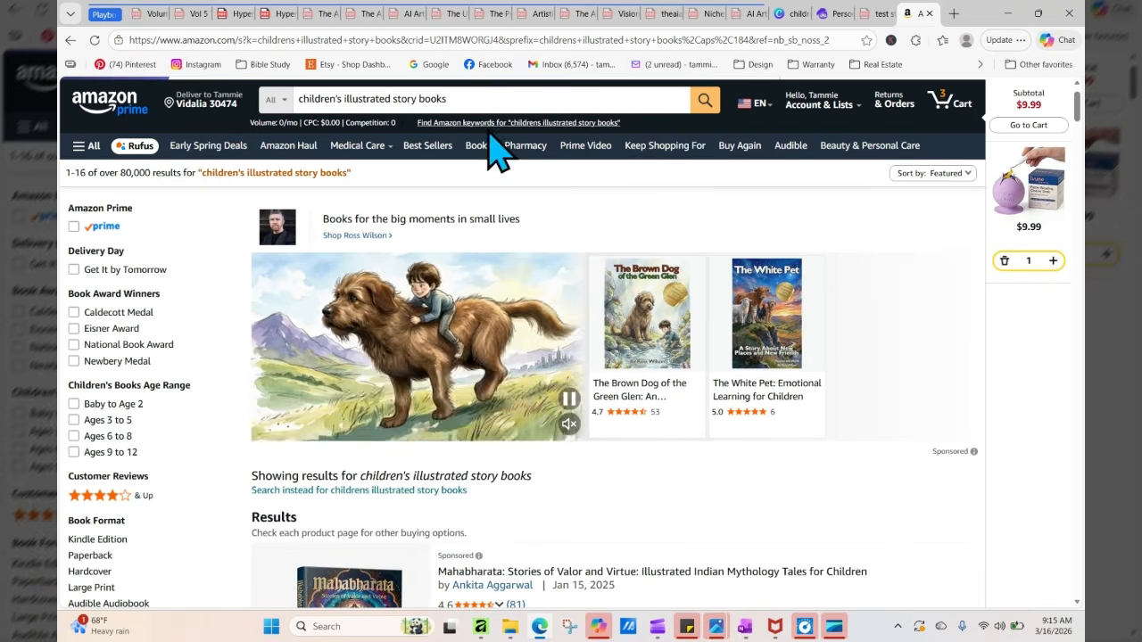
Open Amazon's Best Sellers and narrow them to Books, Children's Books
{"action": "left_click", "coordinate": [435, 147]}
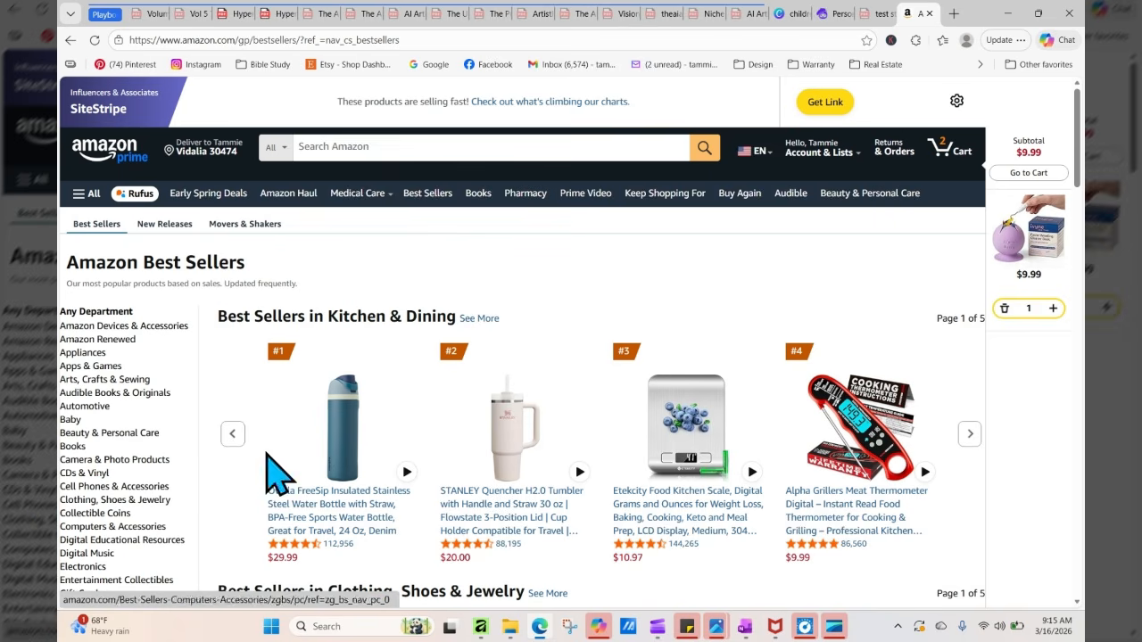
{"action": "scroll", "coordinate": [241, 227], "scroll_direction": "down", "scroll_amount": 4}
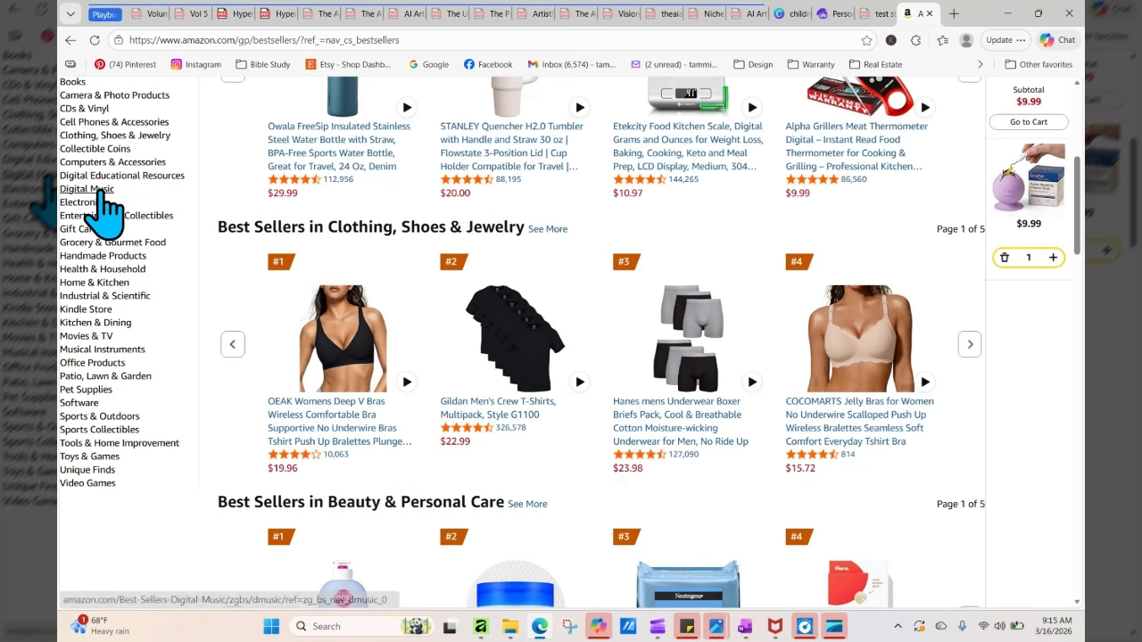
{"action": "left_click", "coordinate": [73, 82]}
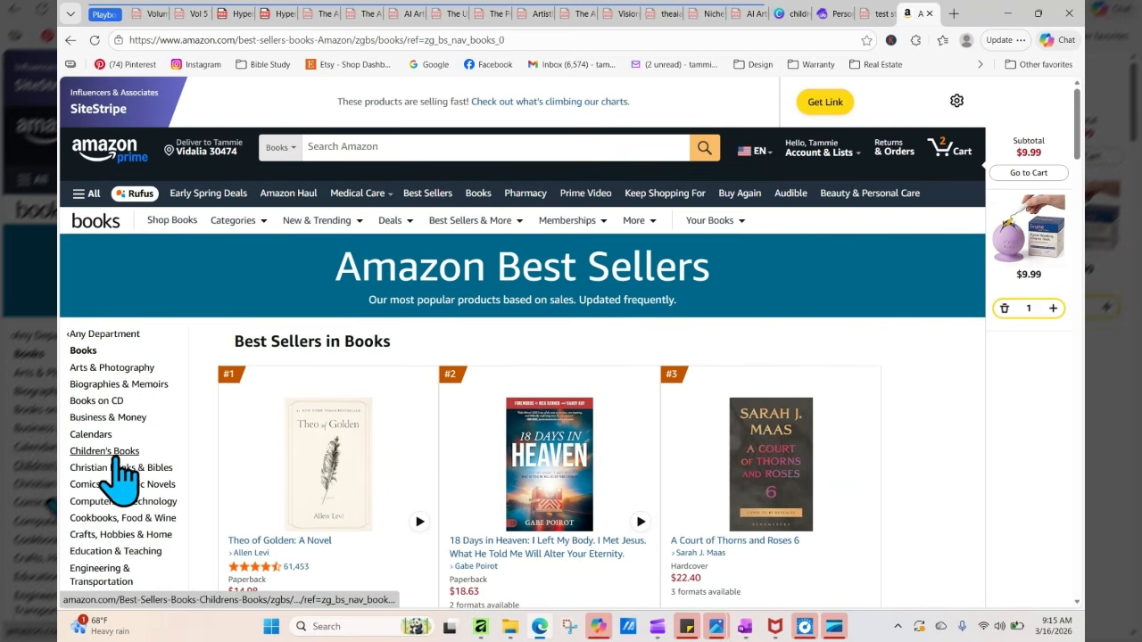
{"action": "left_click", "coordinate": [104, 450]}
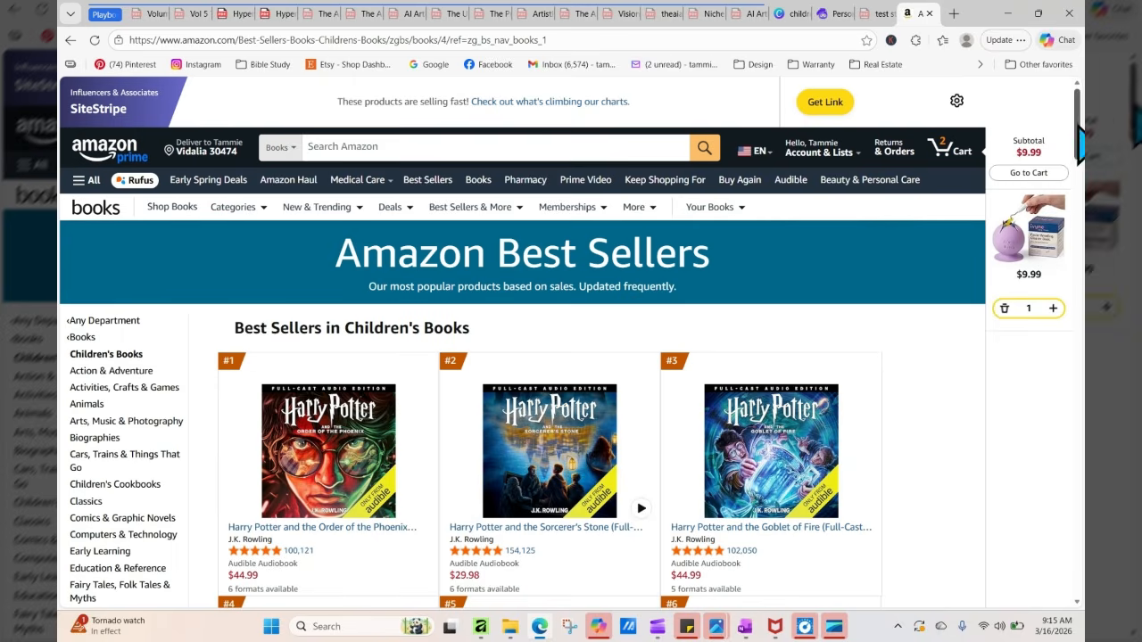
Open the Action & Adventure subcategory of the Children's Books best sellers and look over its top titles
{"action": "scroll", "coordinate": [571, 357], "scroll_direction": "down", "scroll_amount": 2}
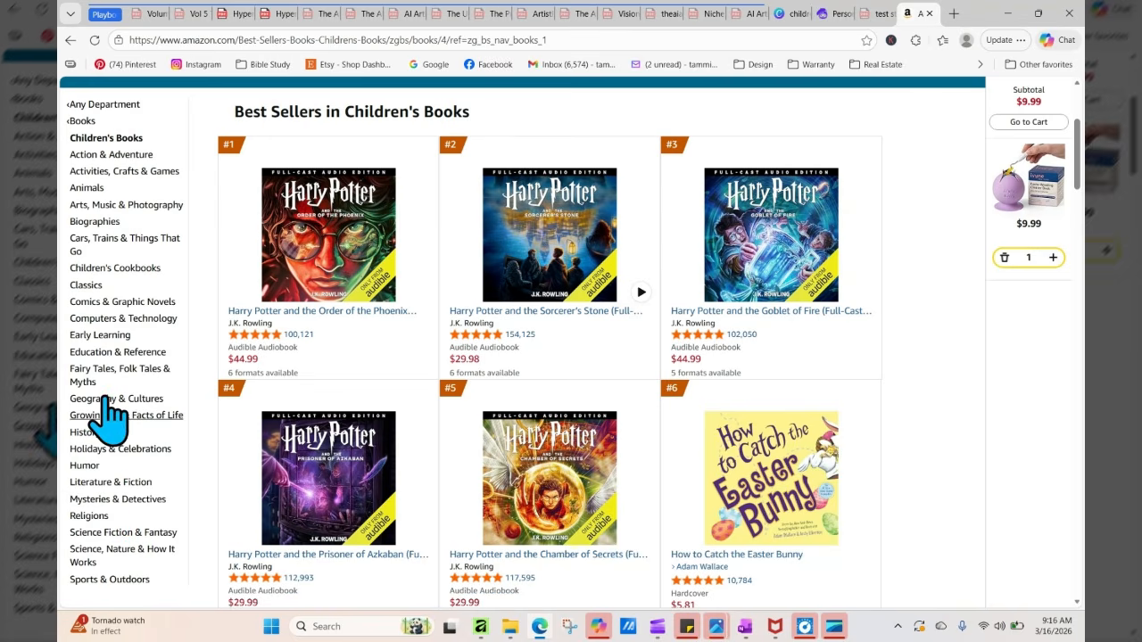
{"action": "left_click", "coordinate": [112, 155]}
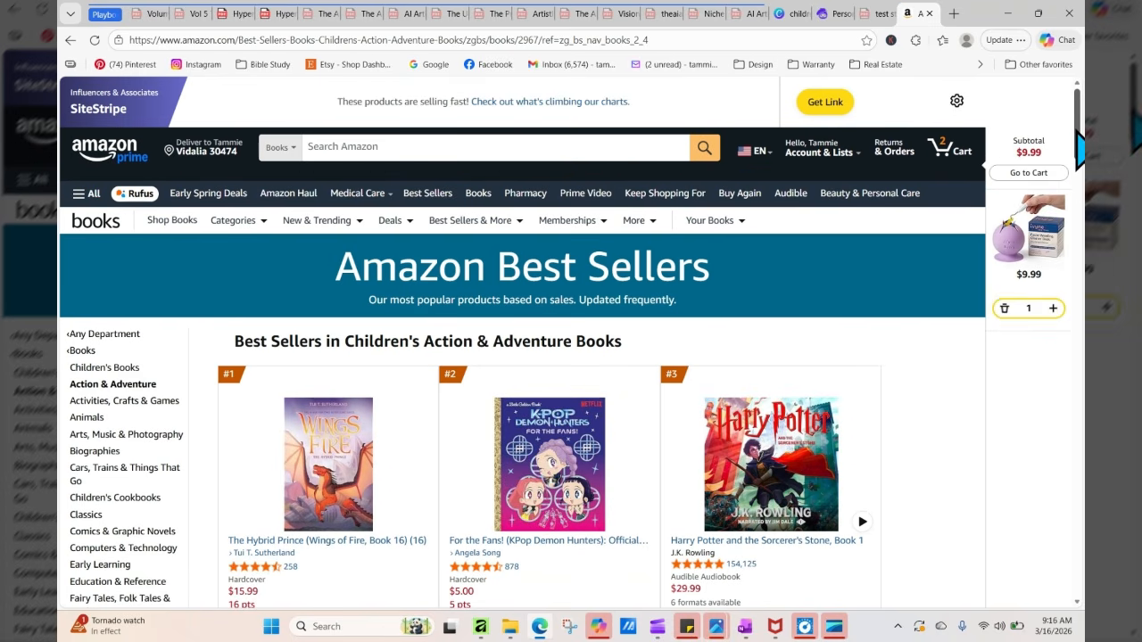
{"action": "scroll", "coordinate": [522, 357], "scroll_direction": "down", "scroll_amount": 3}
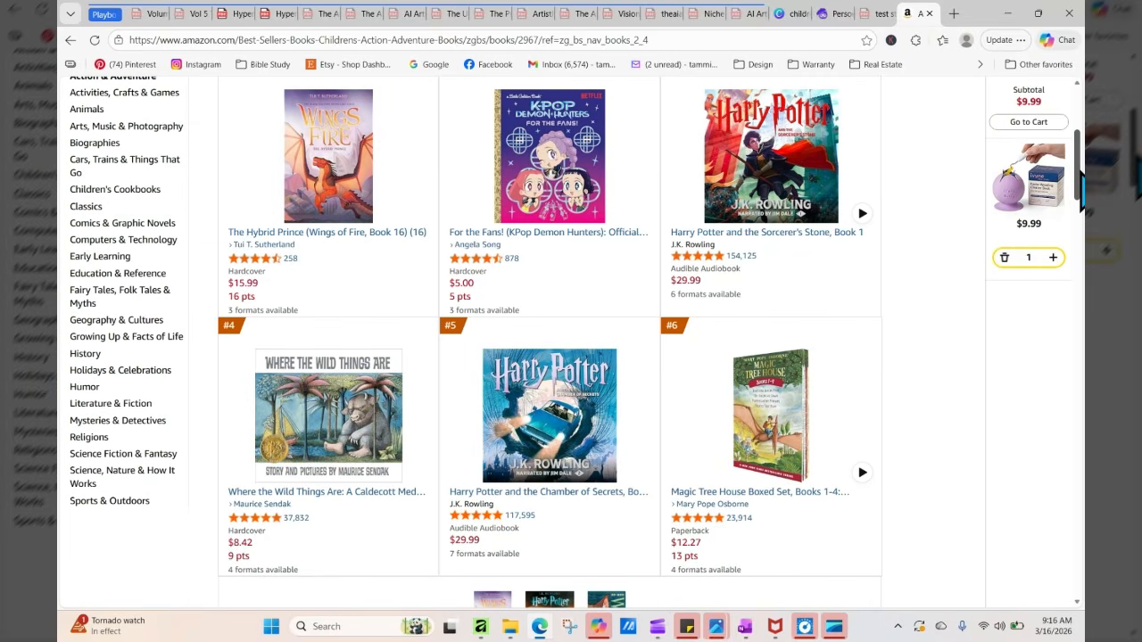
Switch to the Early Learning best sellers and examine the covers and themes on the first page
{"action": "left_click", "coordinate": [110, 257]}
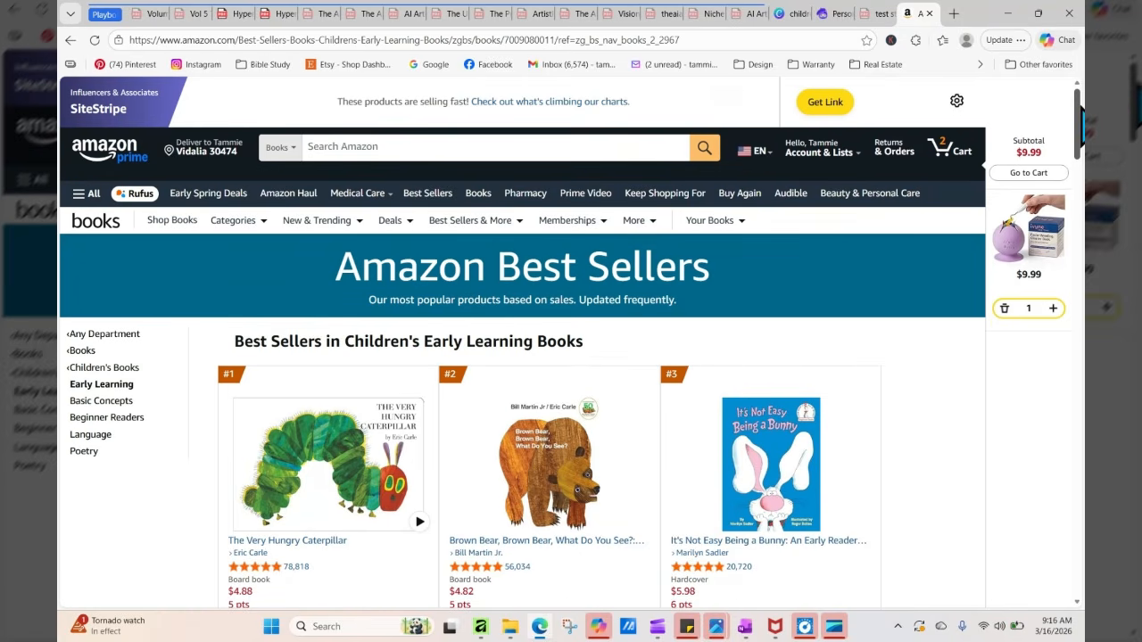
{"action": "scroll", "coordinate": [550, 357], "scroll_direction": "down", "scroll_amount": 5}
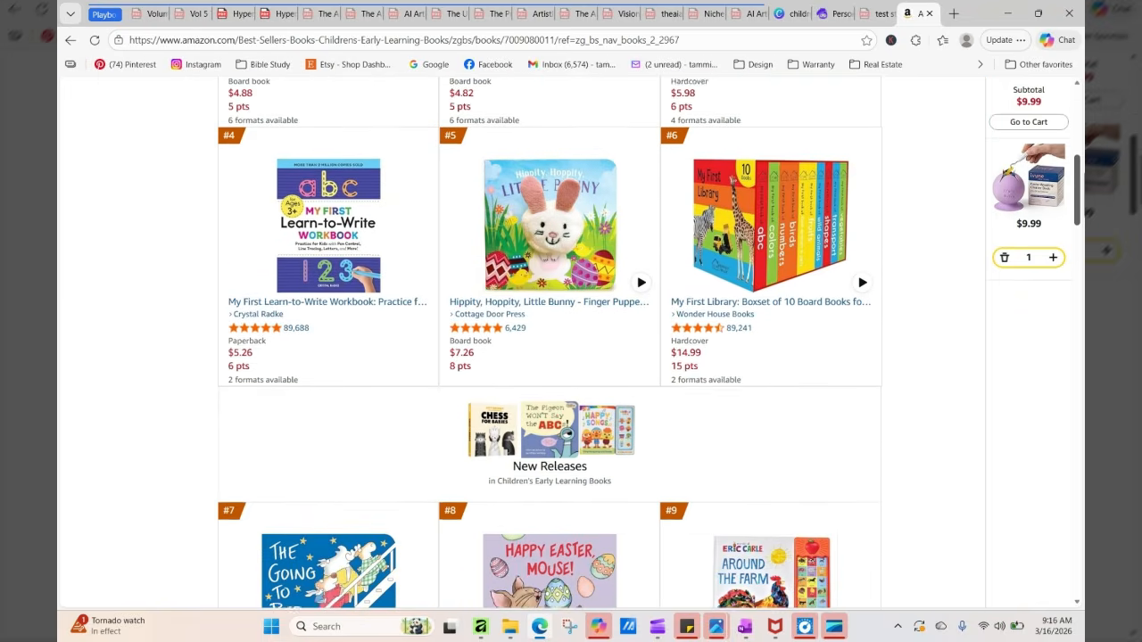
{"action": "scroll", "coordinate": [549, 357], "scroll_direction": "down", "scroll_amount": 2}
{"action": "scroll", "coordinate": [550, 356], "scroll_direction": "down", "scroll_amount": 2}
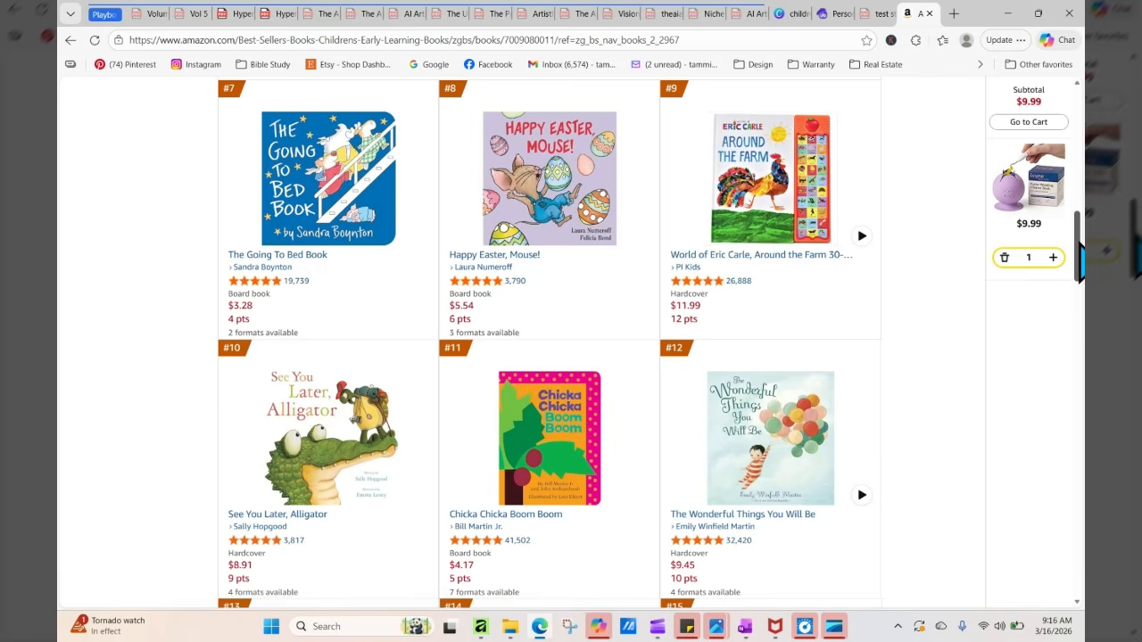
{"action": "scroll", "coordinate": [1080, 263], "scroll_direction": "down", "scroll_amount": 5}
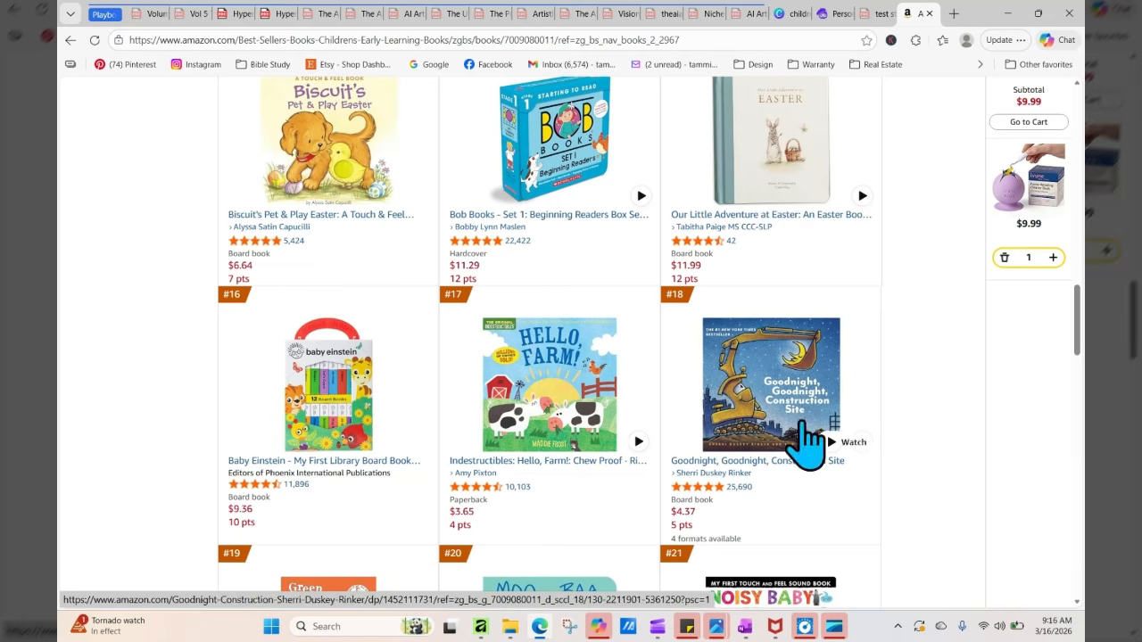
{"action": "left_click_drag", "start_coordinate": [1080, 330], "coordinate": [1079, 463]}
Go to page 2 of the Early Learning best sellers and browse the titles ranked from #51
{"action": "left_click", "coordinate": [686, 562]}
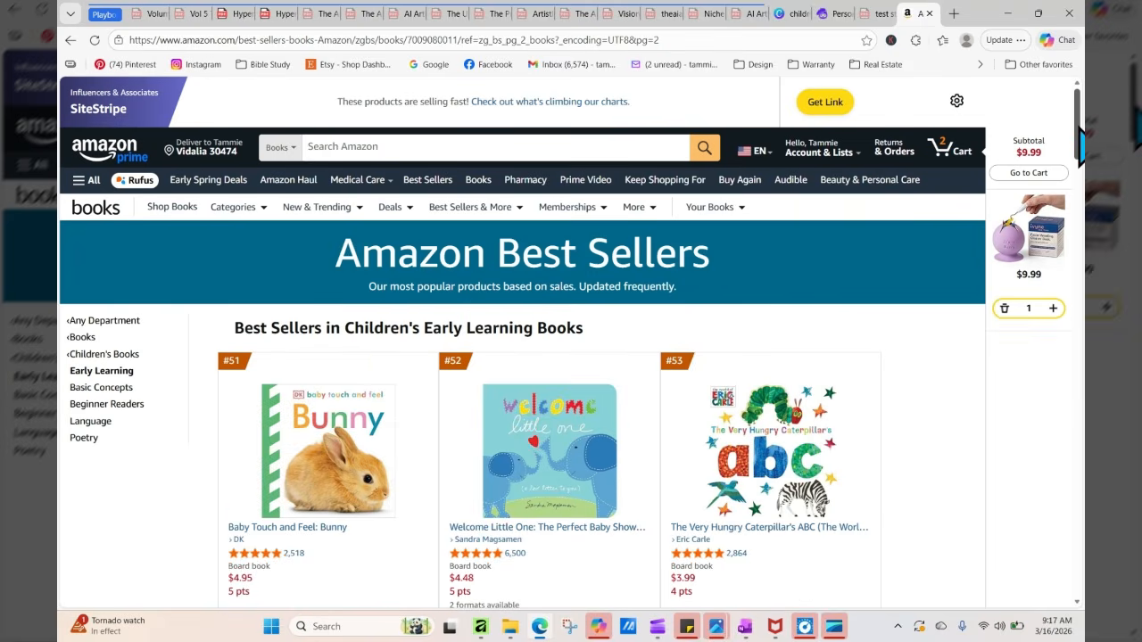
{"action": "scroll", "coordinate": [521, 357], "scroll_direction": "down", "scroll_amount": 8}
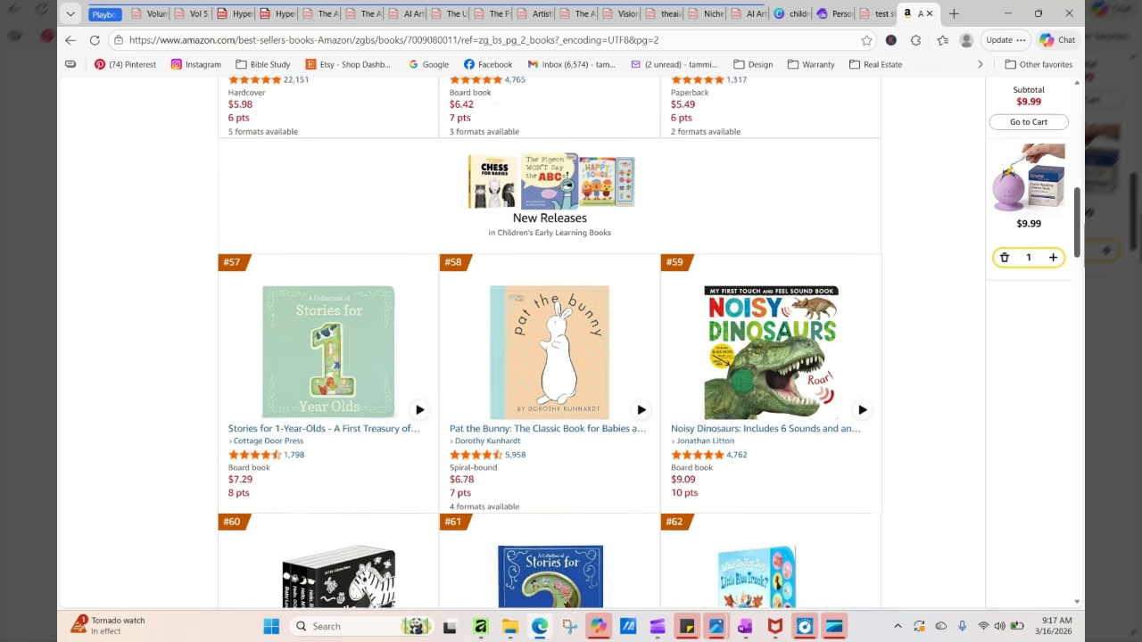
{"action": "scroll", "coordinate": [548, 357], "scroll_direction": "down", "scroll_amount": 4}
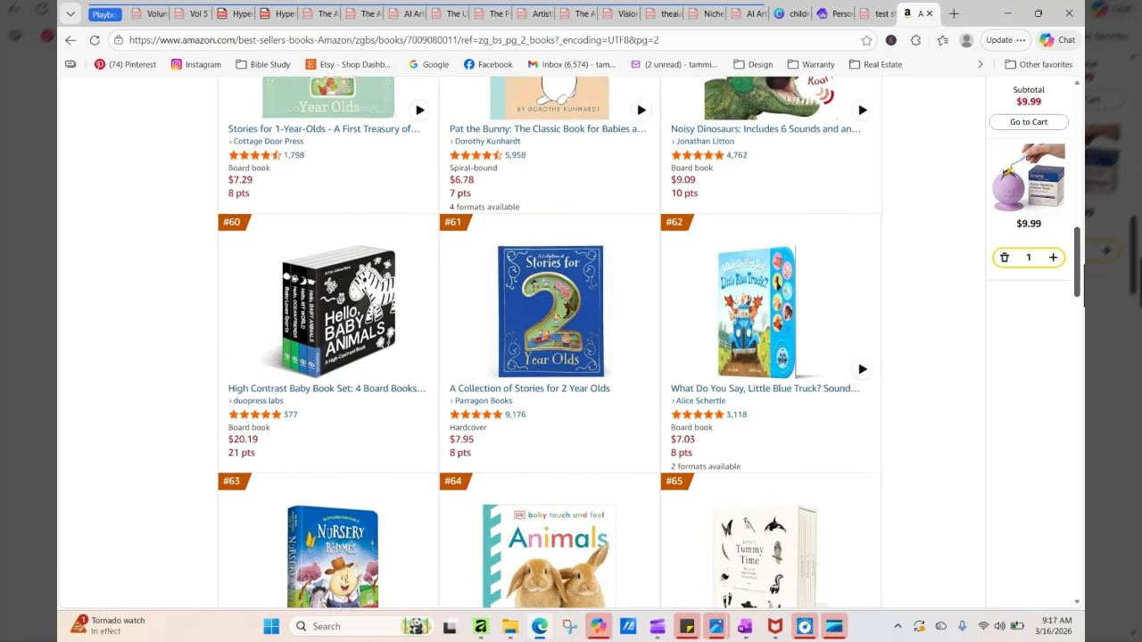
{"action": "scroll", "coordinate": [548, 357], "scroll_direction": "down", "scroll_amount": 5}
{"action": "scroll", "coordinate": [1079, 337], "scroll_direction": "down", "scroll_amount": 5}
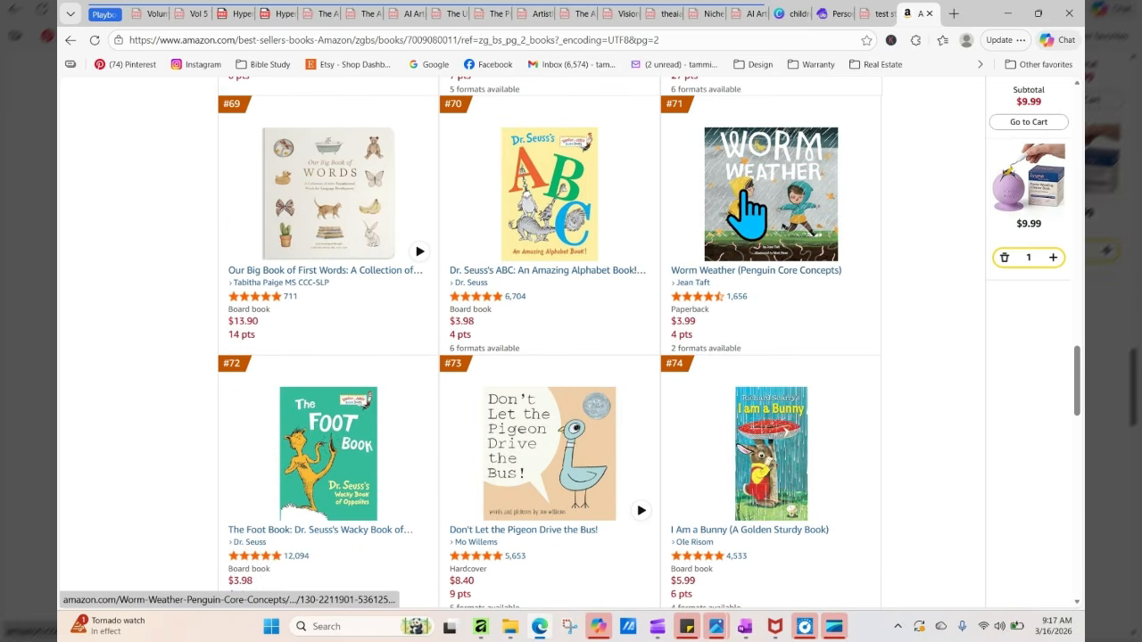
Open the Worm Weather product page, view its inside preview image, and return to the best sellers list
{"action": "left_click", "coordinate": [754, 203]}
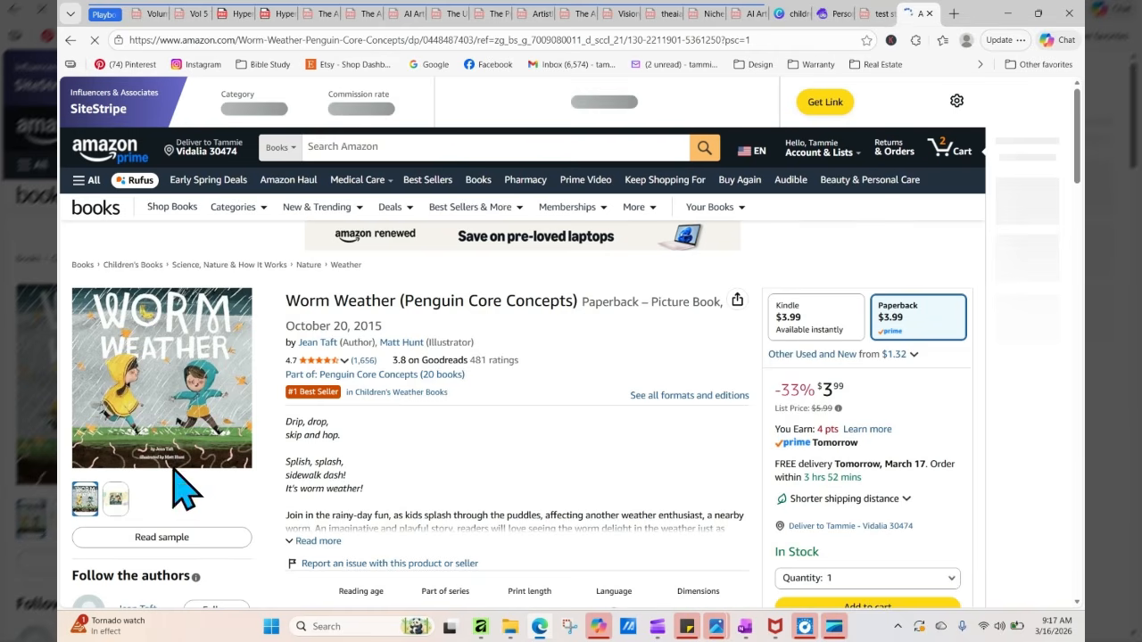
{"action": "mouse_move", "coordinate": [117, 501]}
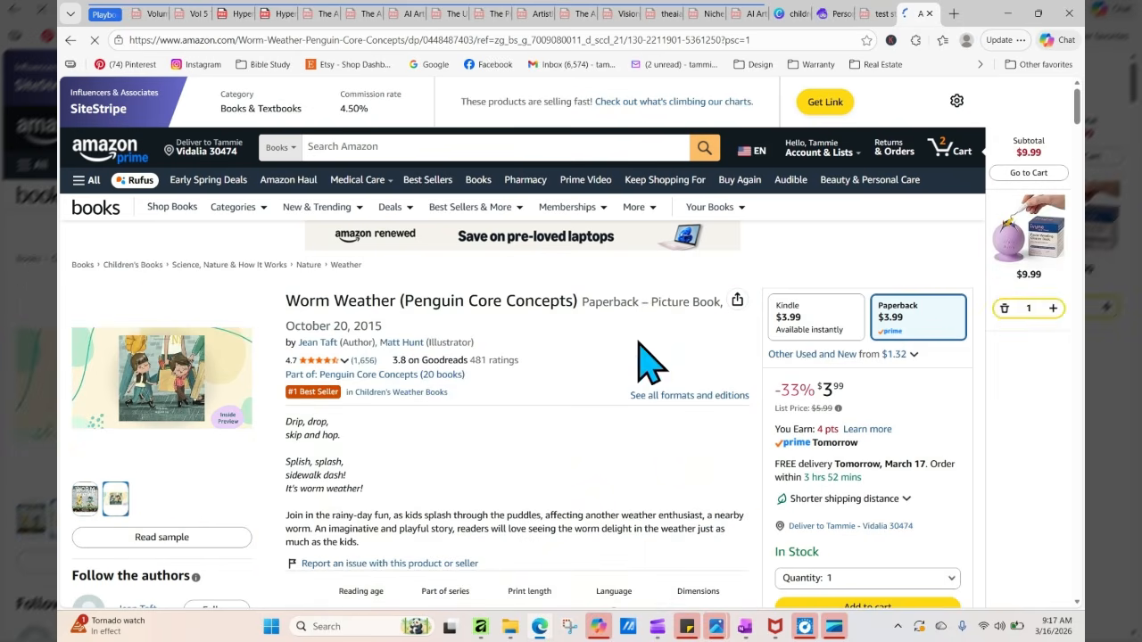
{"action": "mouse_move", "coordinate": [1076, 95]}
{"action": "left_mouse_down"}
{"action": "mouse_move", "coordinate": [1077, 253]}
{"action": "mouse_move", "coordinate": [1075, 90]}
{"action": "left_mouse_up"}
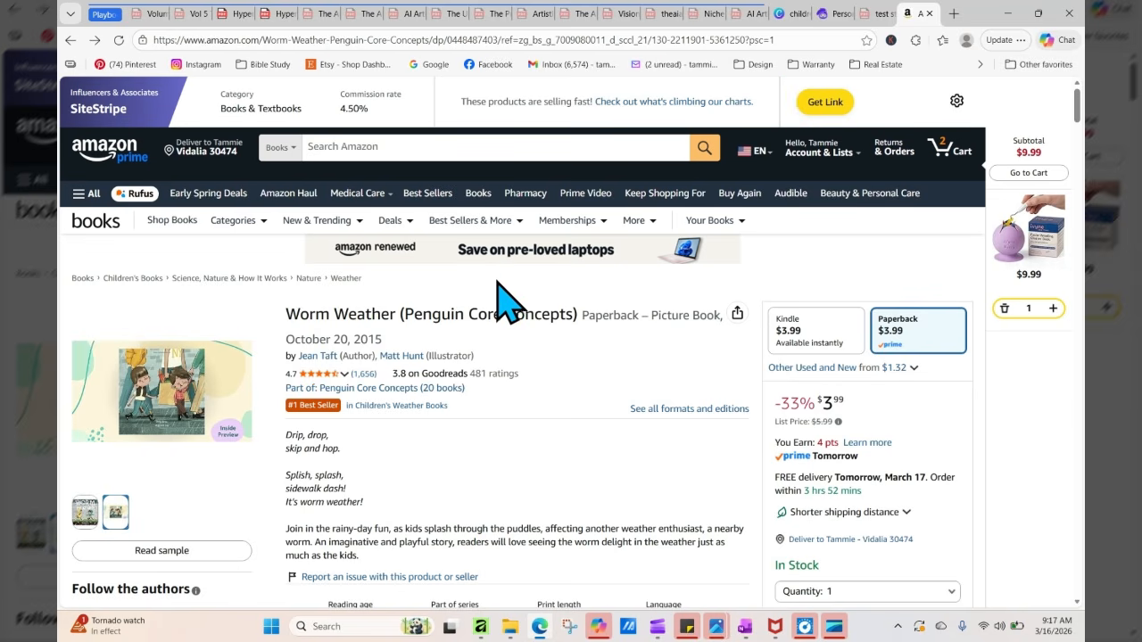
{"action": "left_click", "coordinate": [70, 40]}
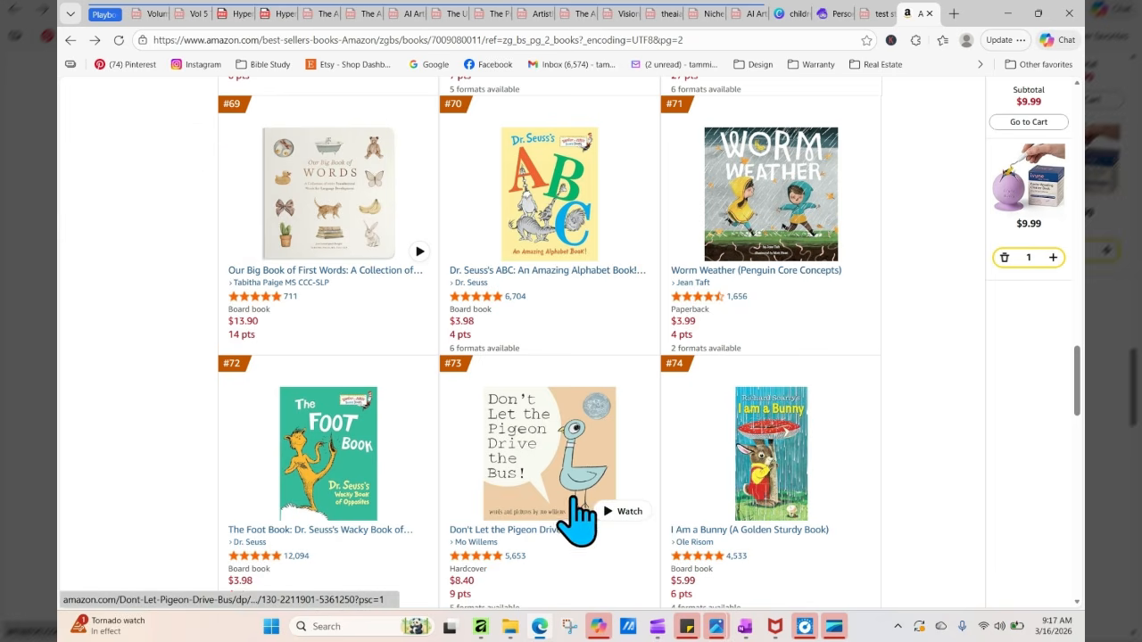
Look through the remaining titles on page 2 of the Early Learning best sellers and return to its category list
{"action": "left_click_drag", "start_coordinate": [1077, 357], "coordinate": [1077, 355]}
{"action": "scroll", "coordinate": [1077, 375], "scroll_direction": "down", "scroll_amount": 8}
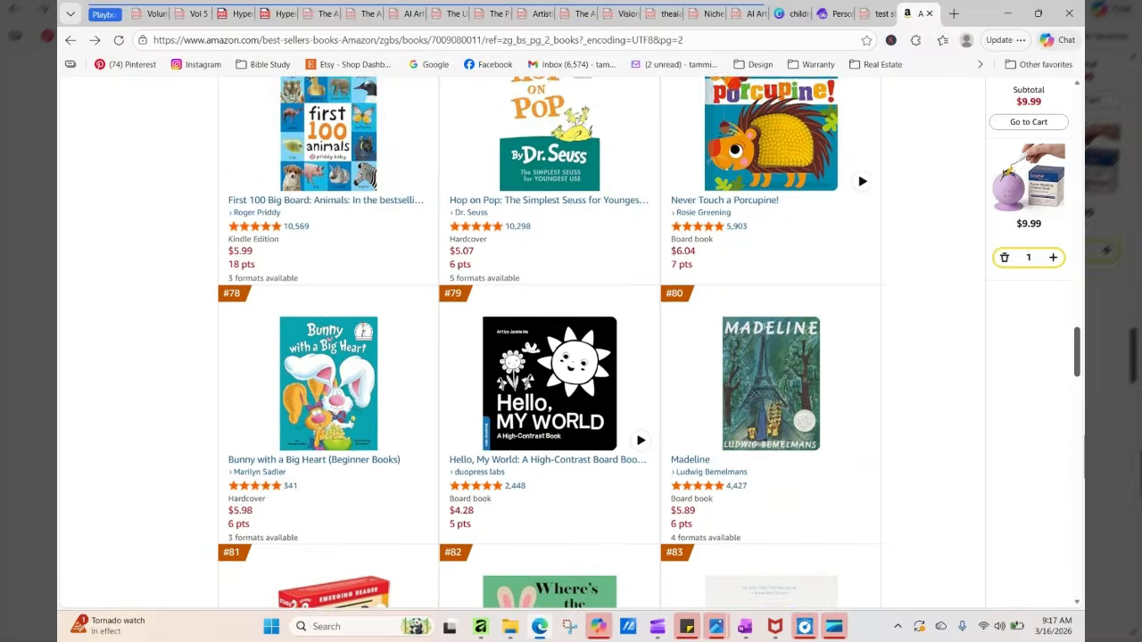
{"action": "scroll", "coordinate": [549, 343], "scroll_direction": "down", "scroll_amount": 5}
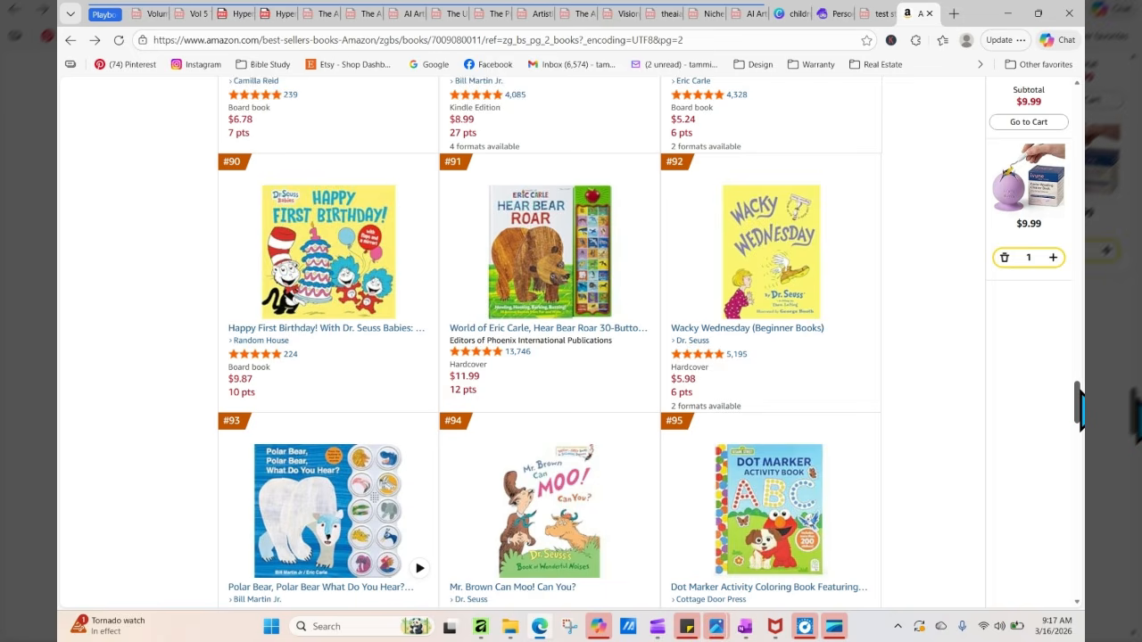
{"action": "left_click_drag", "start_coordinate": [1080, 408], "coordinate": [1079, 98]}
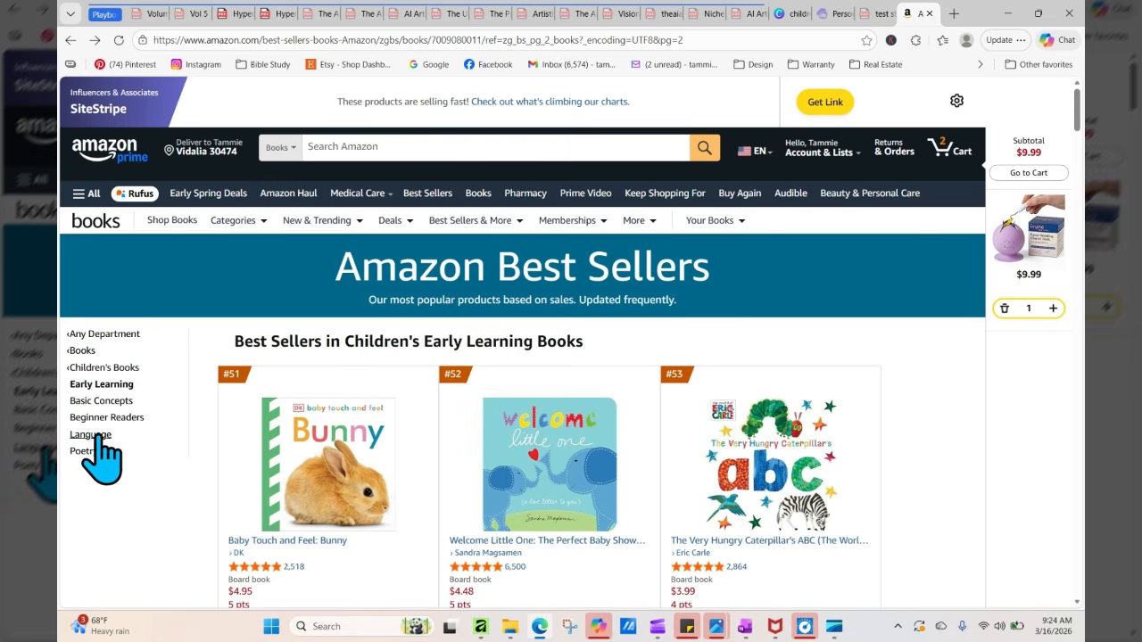
Go back to the Children's Books best sellers and open the Animals subcategory
{"action": "left_click", "coordinate": [71, 372]}
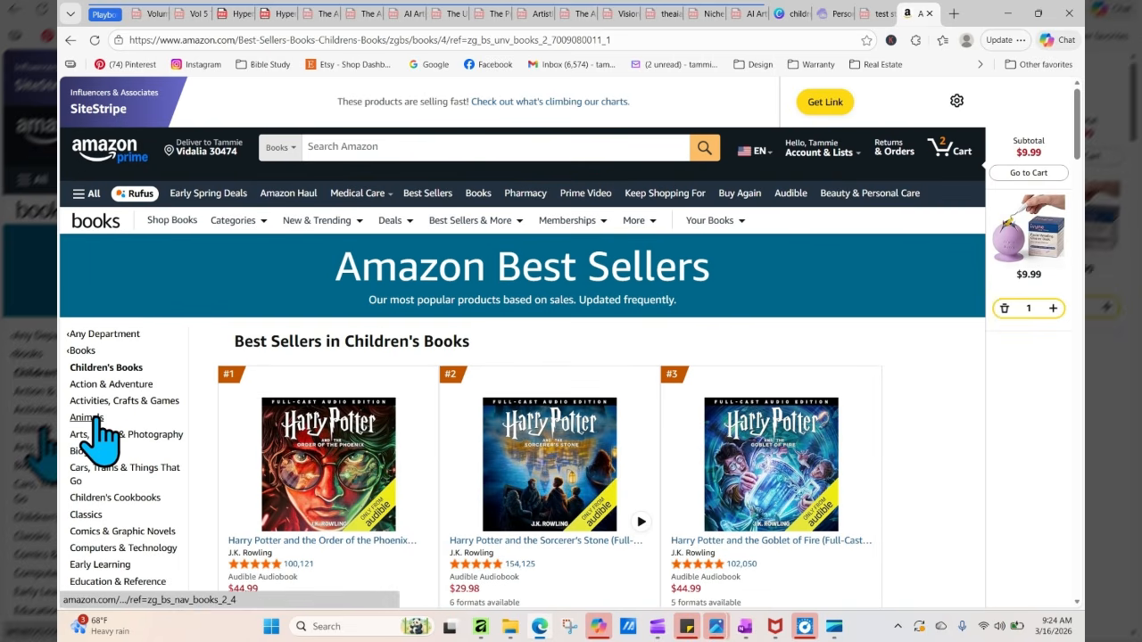
{"action": "left_click", "coordinate": [89, 417]}
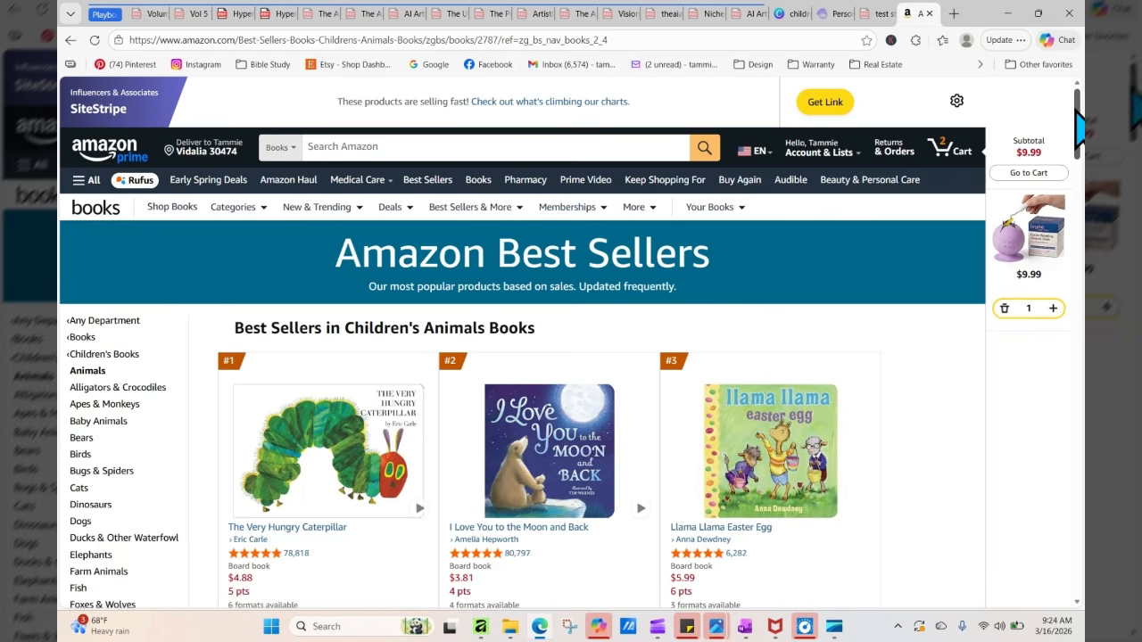
Browse the Children's Animals Books best sellers from the top of the list through the titles ranked in the thirties
{"action": "scroll", "coordinate": [522, 342], "scroll_direction": "down", "scroll_amount": 7}
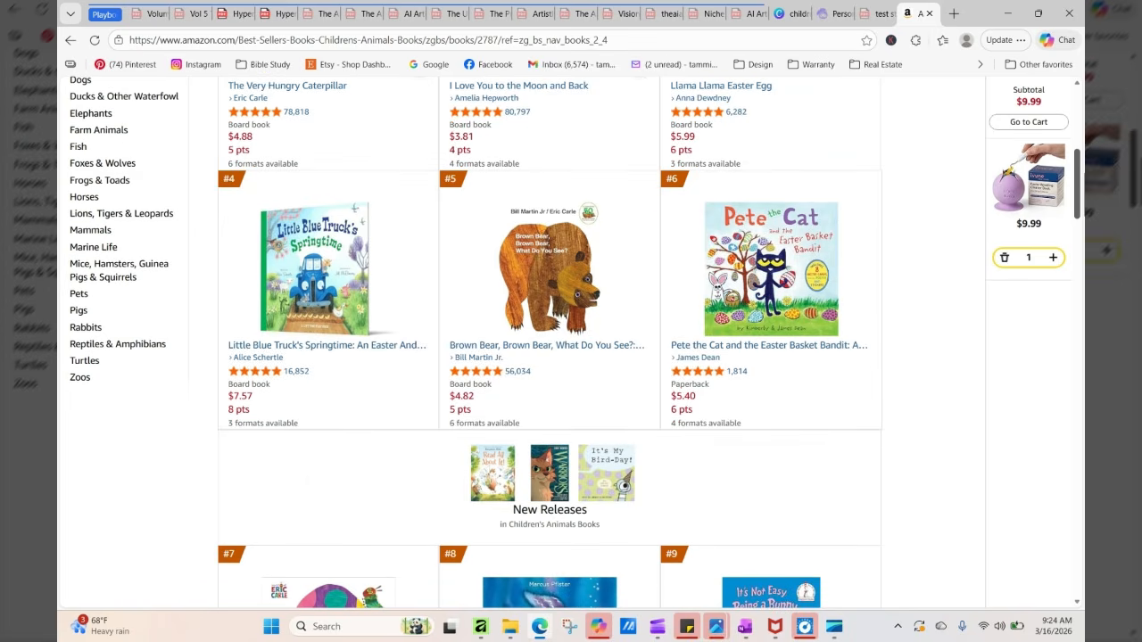
{"action": "scroll", "coordinate": [549, 339], "scroll_direction": "down", "scroll_amount": 4}
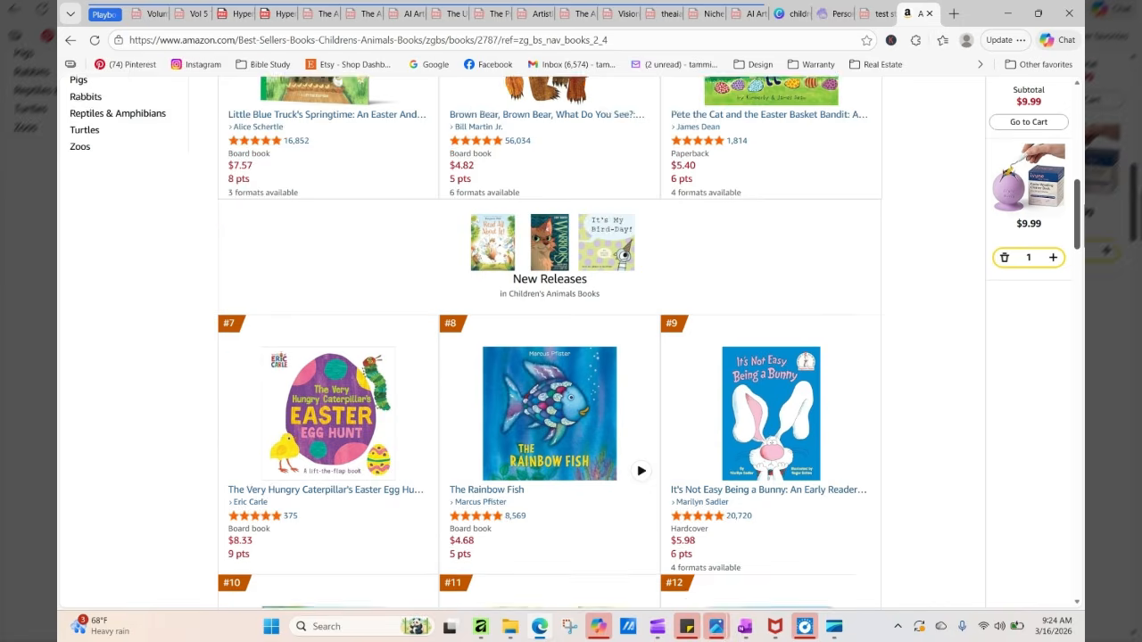
{"action": "scroll", "coordinate": [782, 368], "scroll_direction": "down", "scroll_amount": 4}
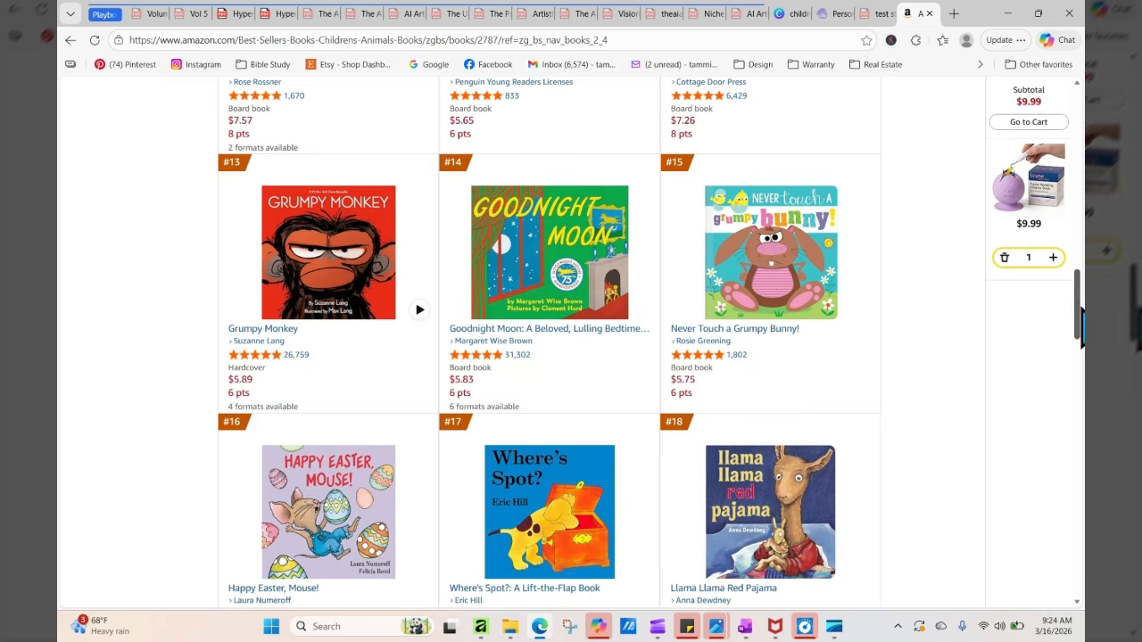
{"action": "scroll", "coordinate": [1079, 317], "scroll_direction": "down", "scroll_amount": 5}
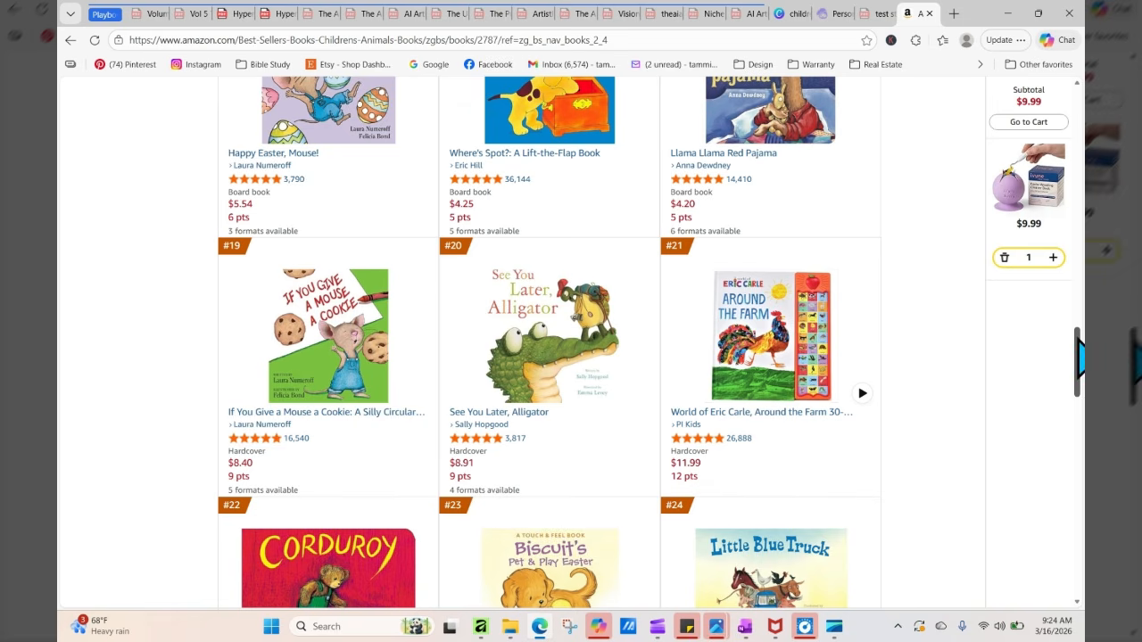
{"action": "scroll", "coordinate": [375, 402], "scroll_direction": "down", "scroll_amount": 2}
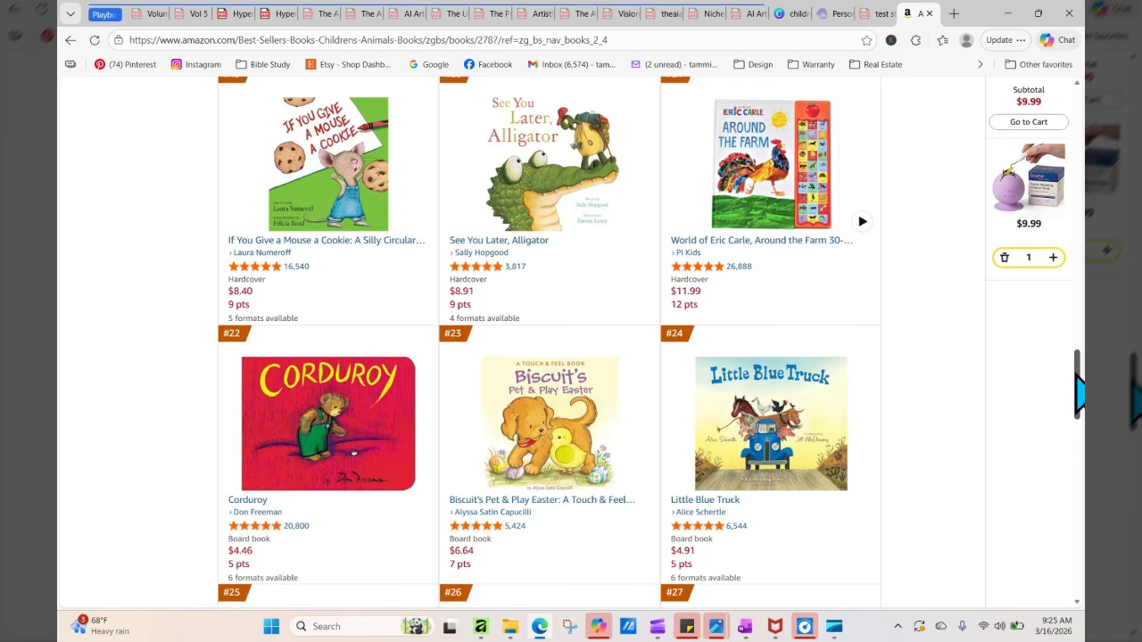
{"action": "scroll", "coordinate": [1080, 393], "scroll_direction": "down", "scroll_amount": 1}
{"action": "scroll", "coordinate": [1079, 397], "scroll_direction": "down", "scroll_amount": 5}
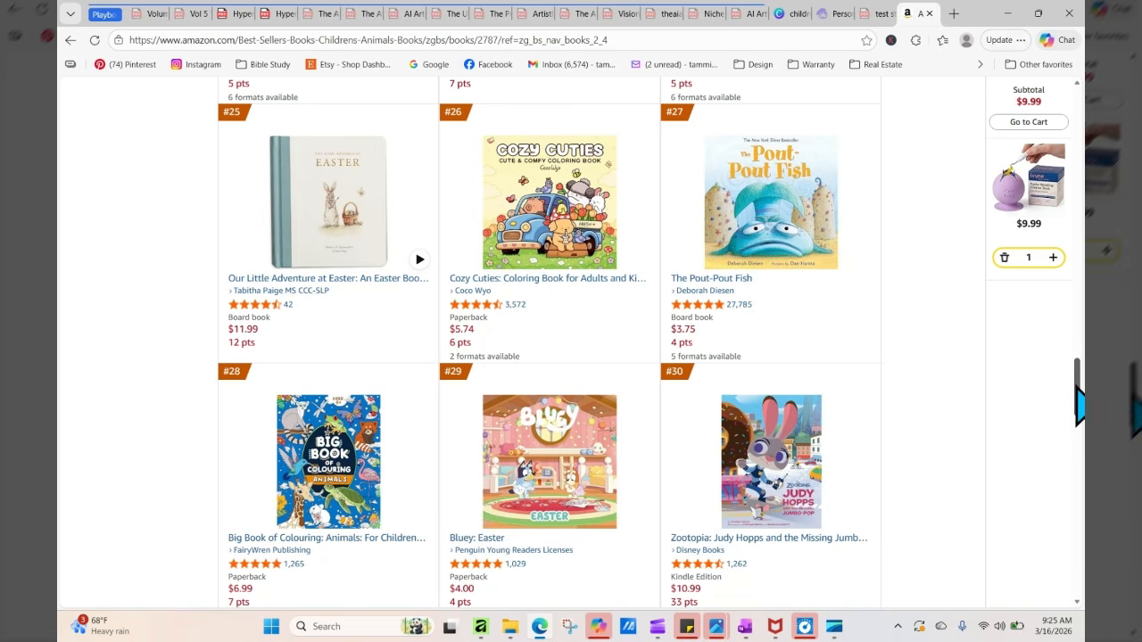
{"action": "scroll", "coordinate": [1079, 406], "scroll_direction": "down", "scroll_amount": 6}
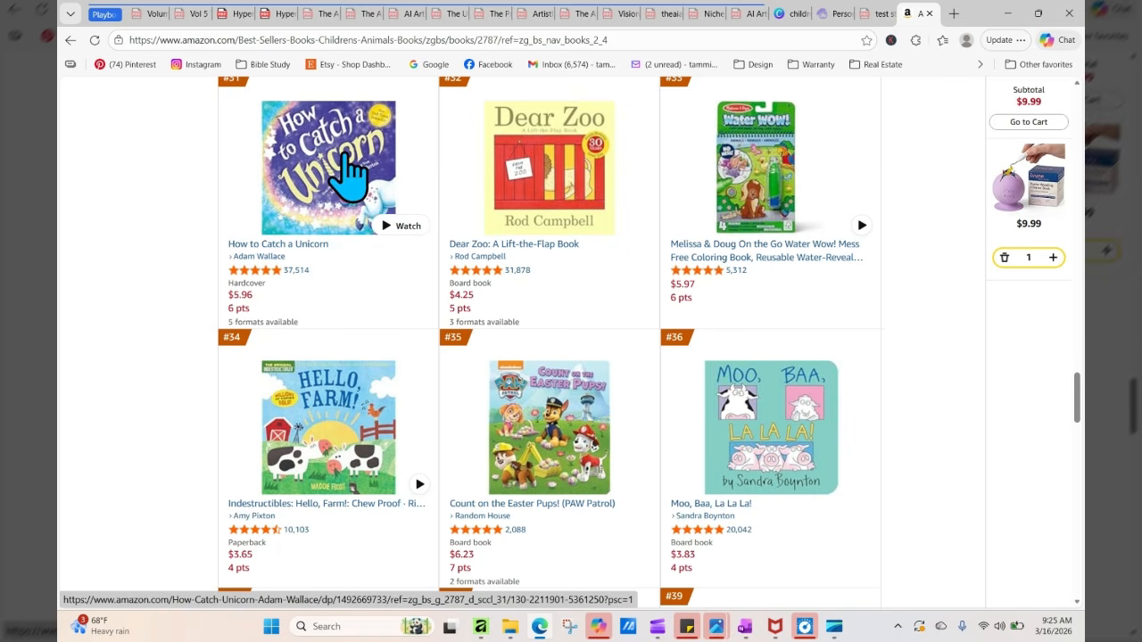
Open the How to Catch a Unicorn product page, watch its overview video, and return to the Animals best sellers
{"action": "left_click", "coordinate": [350, 174]}
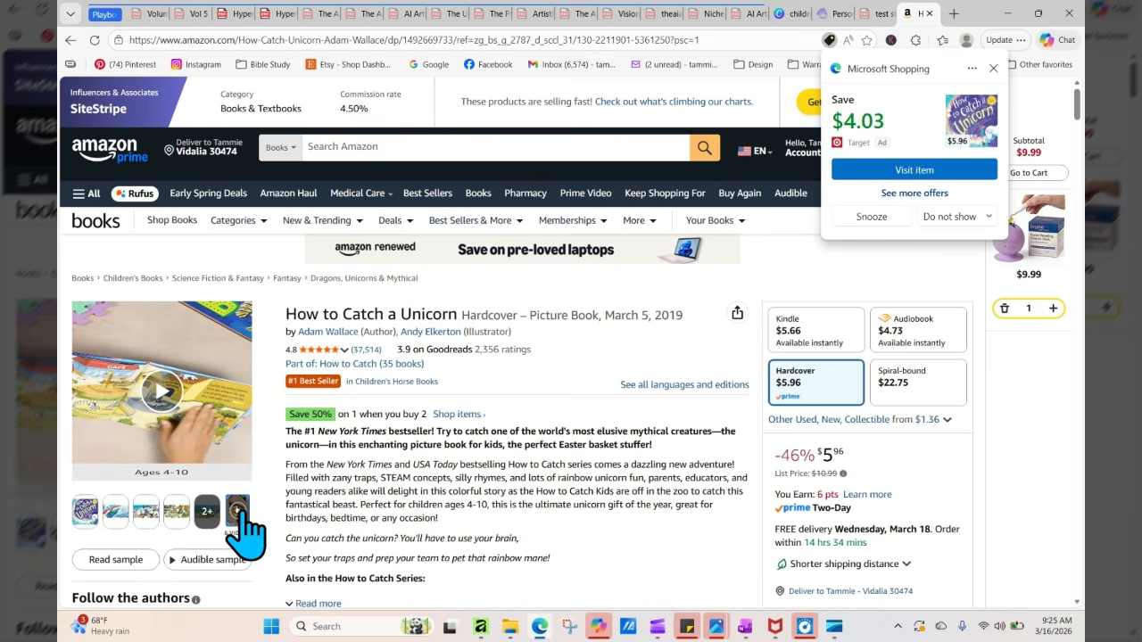
{"action": "left_click", "coordinate": [164, 410]}
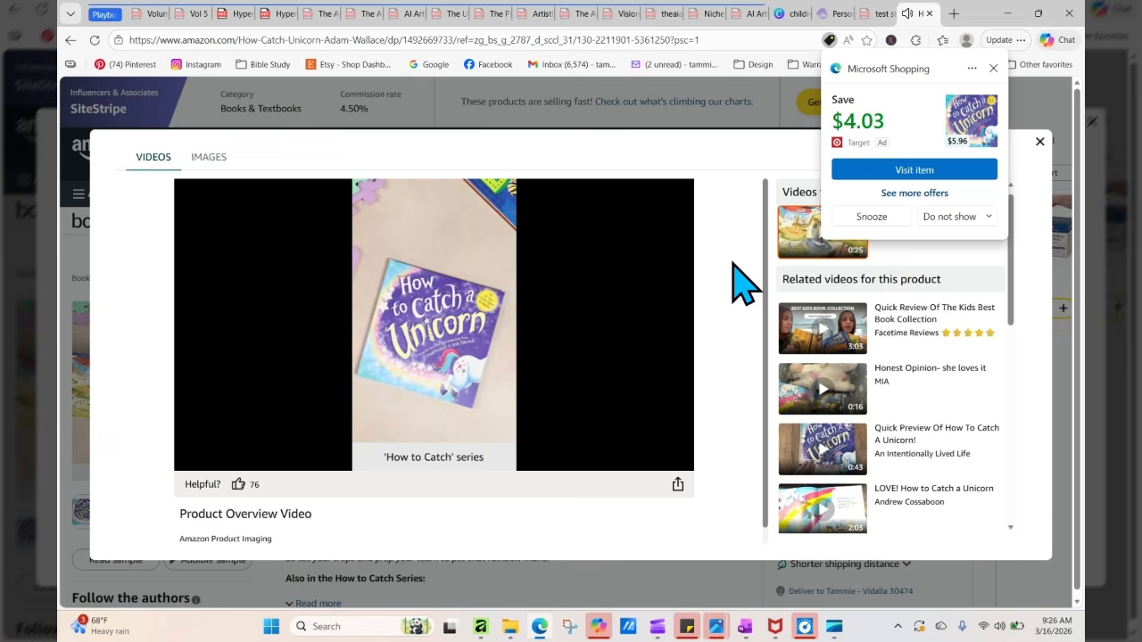
{"action": "left_click", "coordinate": [993, 69]}
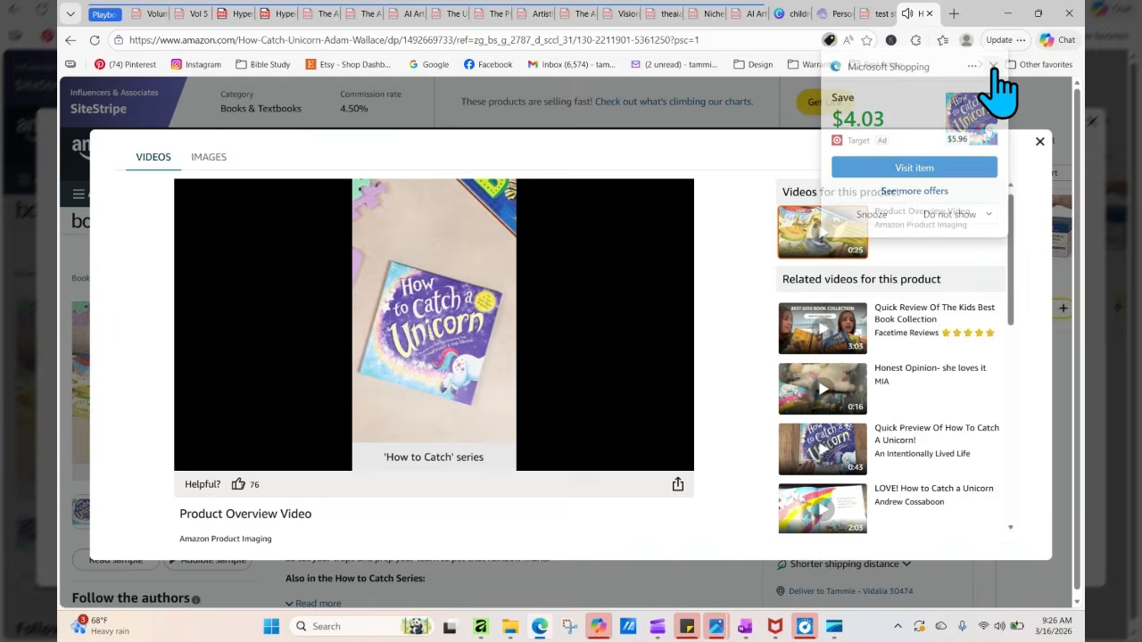
{"action": "left_click", "coordinate": [1039, 142]}
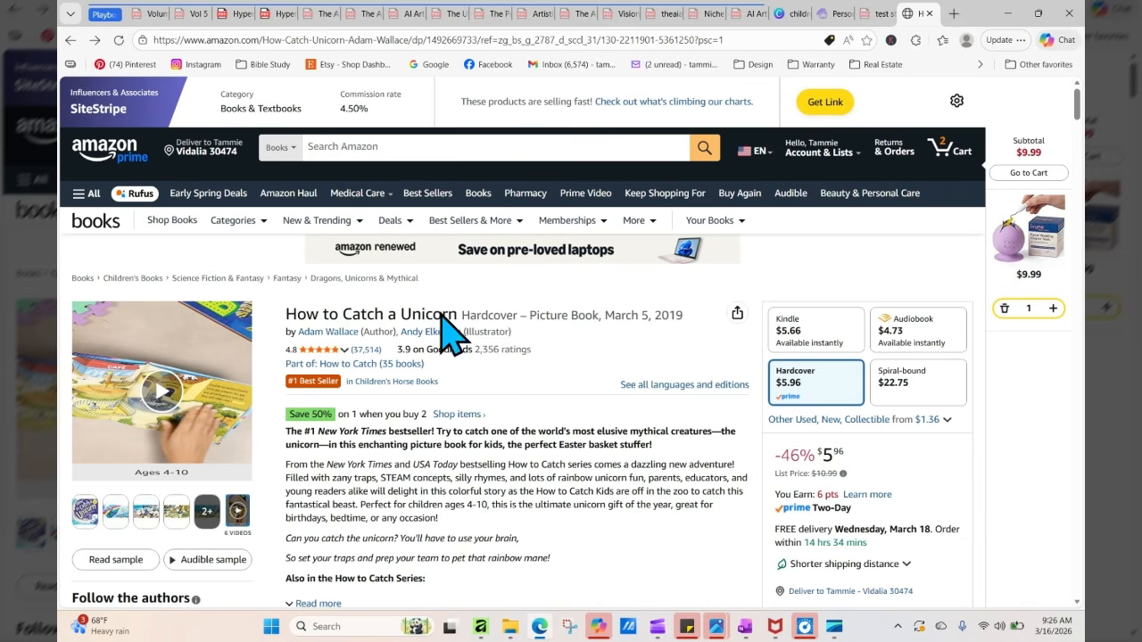
{"action": "left_click", "coordinate": [71, 41]}
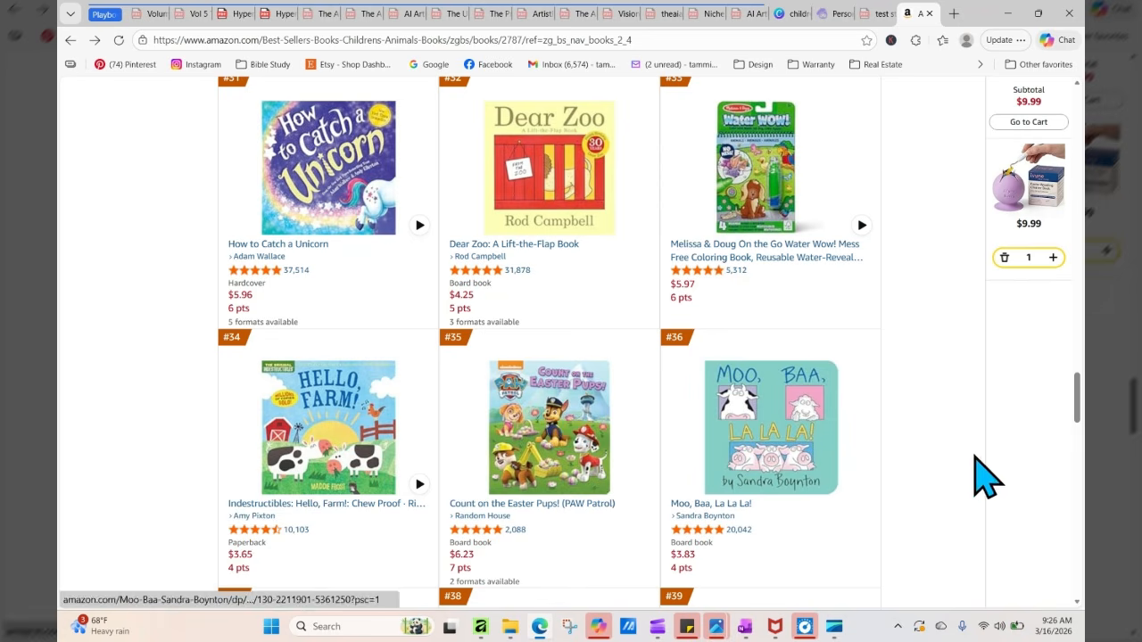
Look through the Animals best sellers ranked #37 to #48
{"action": "left_click_drag", "start_coordinate": [1079, 411], "coordinate": [1078, 443]}
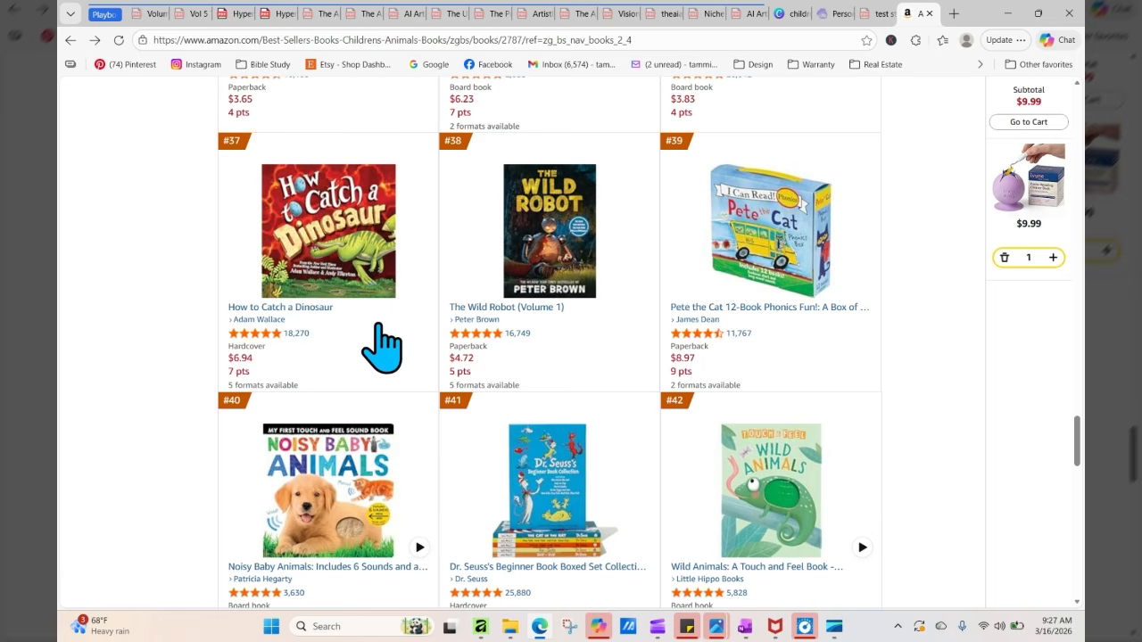
{"action": "right_click", "coordinate": [1078, 457]}
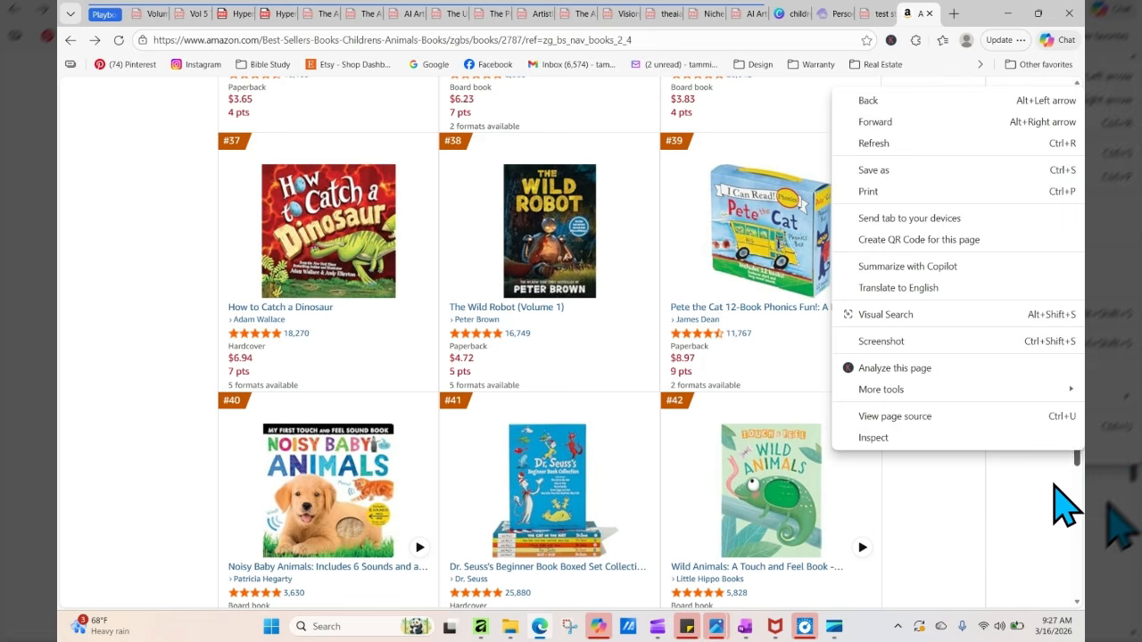
{"action": "left_click", "coordinate": [1054, 487]}
{"action": "right_click", "coordinate": [1077, 451]}
{"action": "left_click", "coordinate": [1080, 459]}
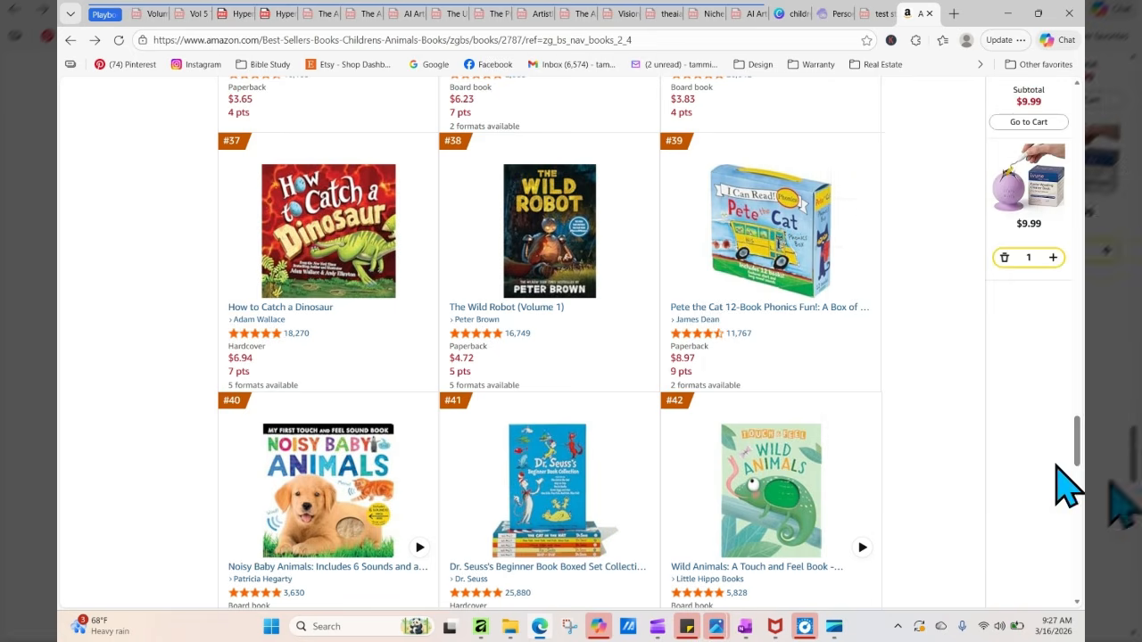
{"action": "left_click_drag", "start_coordinate": [1080, 446], "coordinate": [1080, 477]}
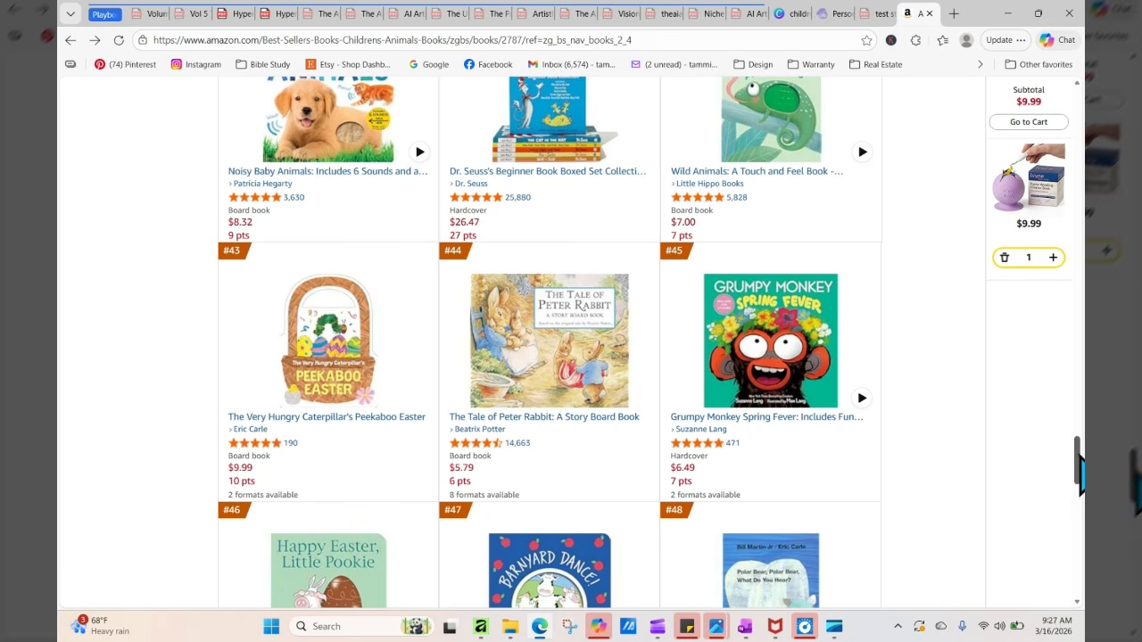
{"action": "left_click_drag", "start_coordinate": [1080, 478], "coordinate": [1081, 484]}
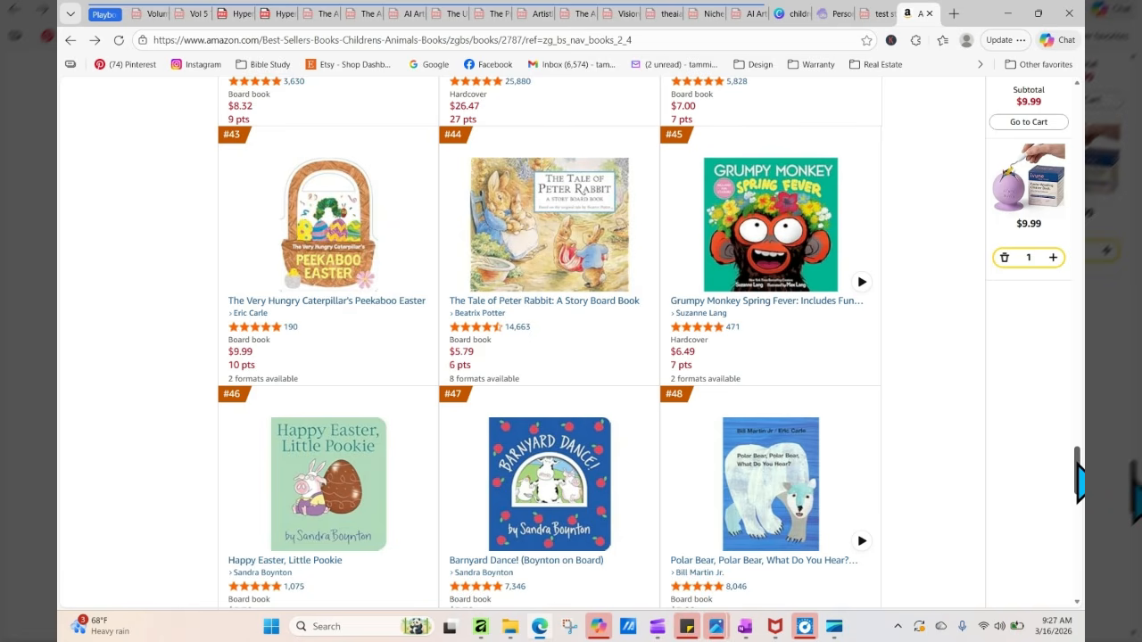
Open The Tale of Peter Rabbit product page, view its inside page image enlarged, and return to the best sellers list
{"action": "left_click", "coordinate": [554, 233]}
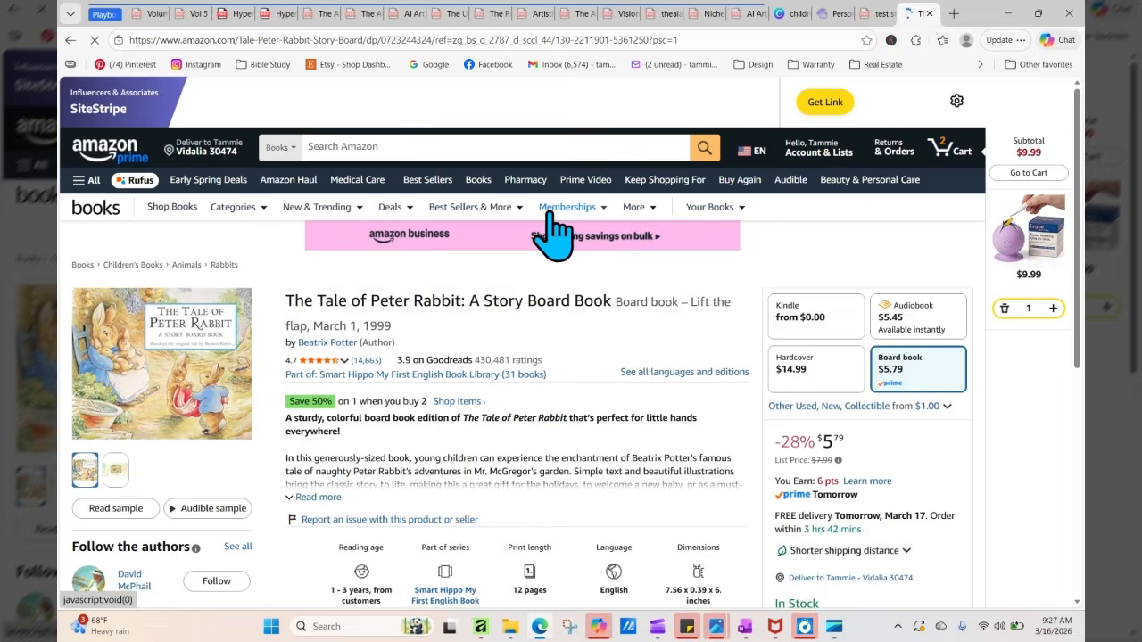
{"action": "mouse_move", "coordinate": [550, 232]}
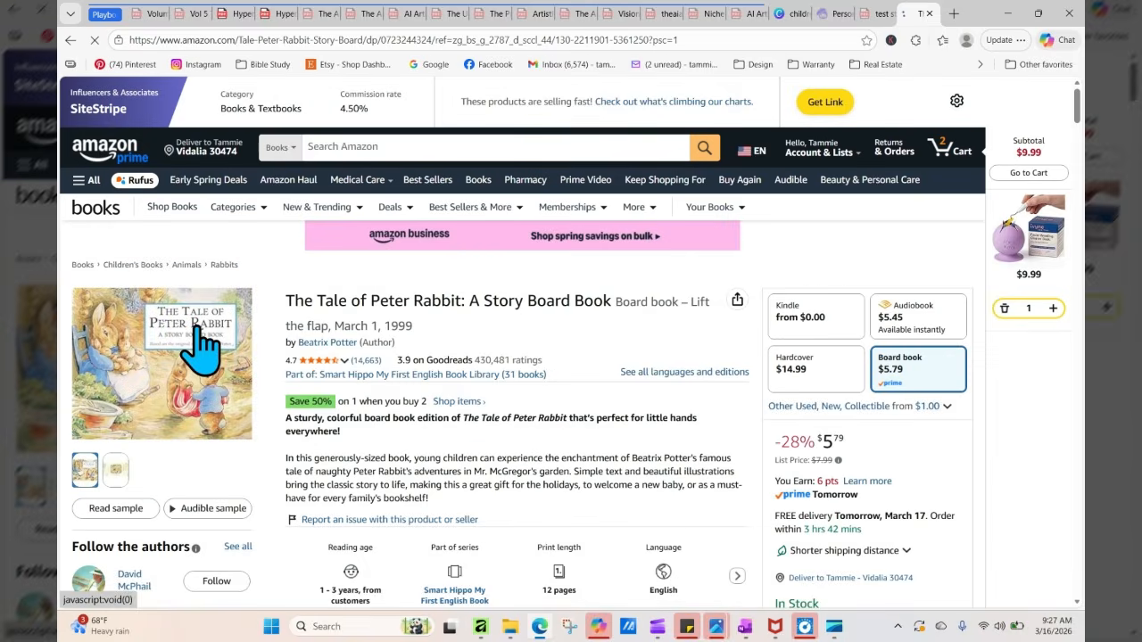
{"action": "mouse_move", "coordinate": [170, 370]}
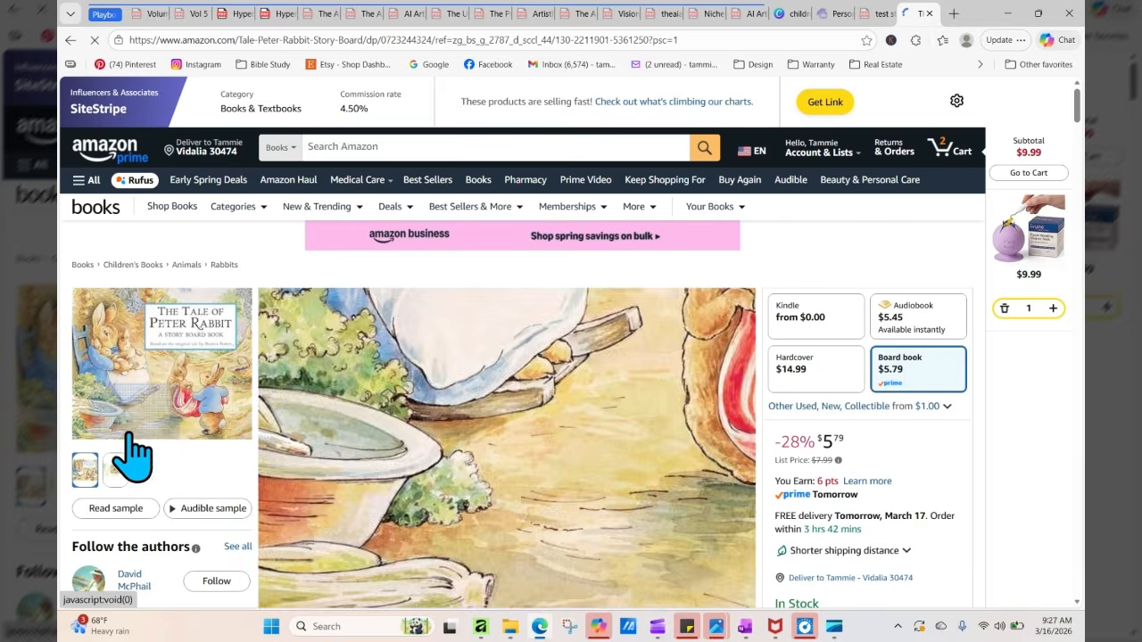
{"action": "mouse_move", "coordinate": [122, 482]}
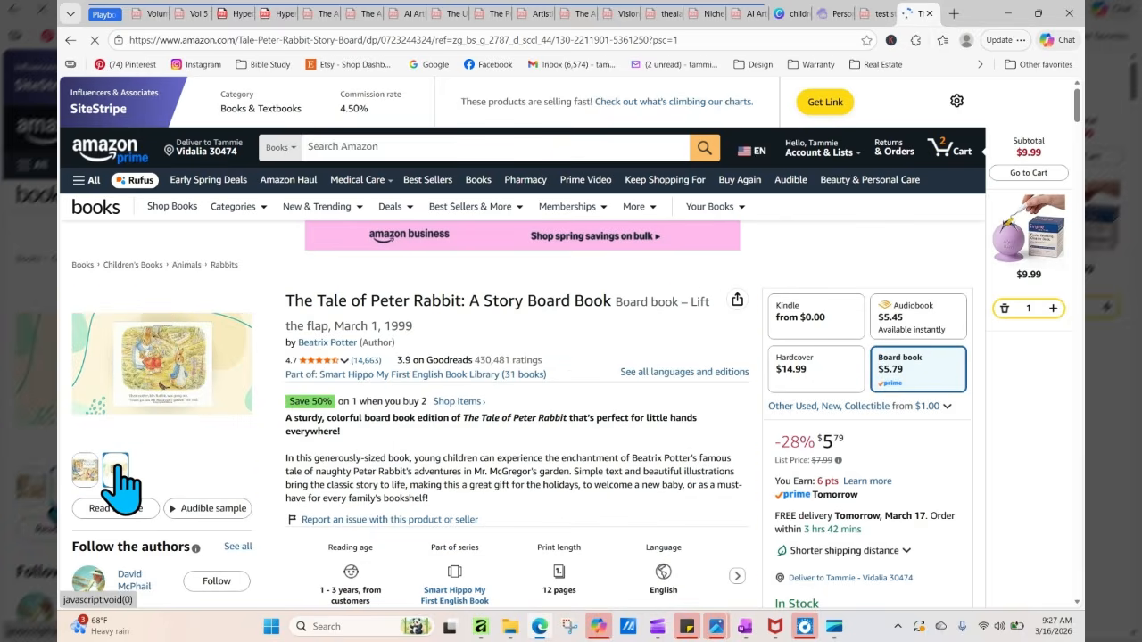
{"action": "left_click", "coordinate": [179, 355]}
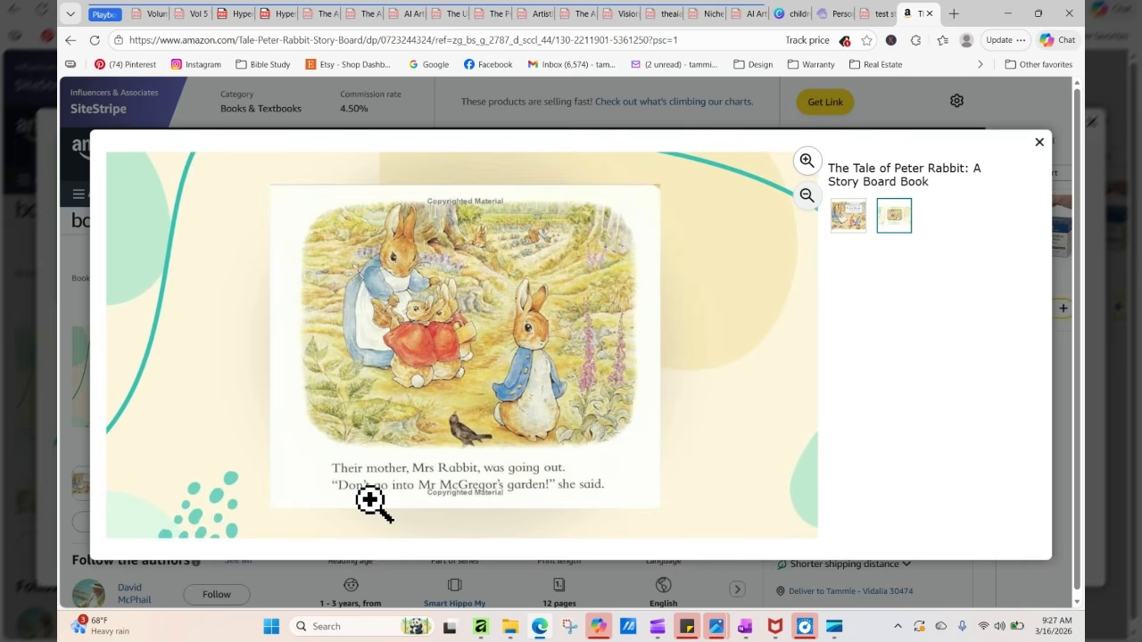
{"action": "left_click", "coordinate": [1039, 143]}
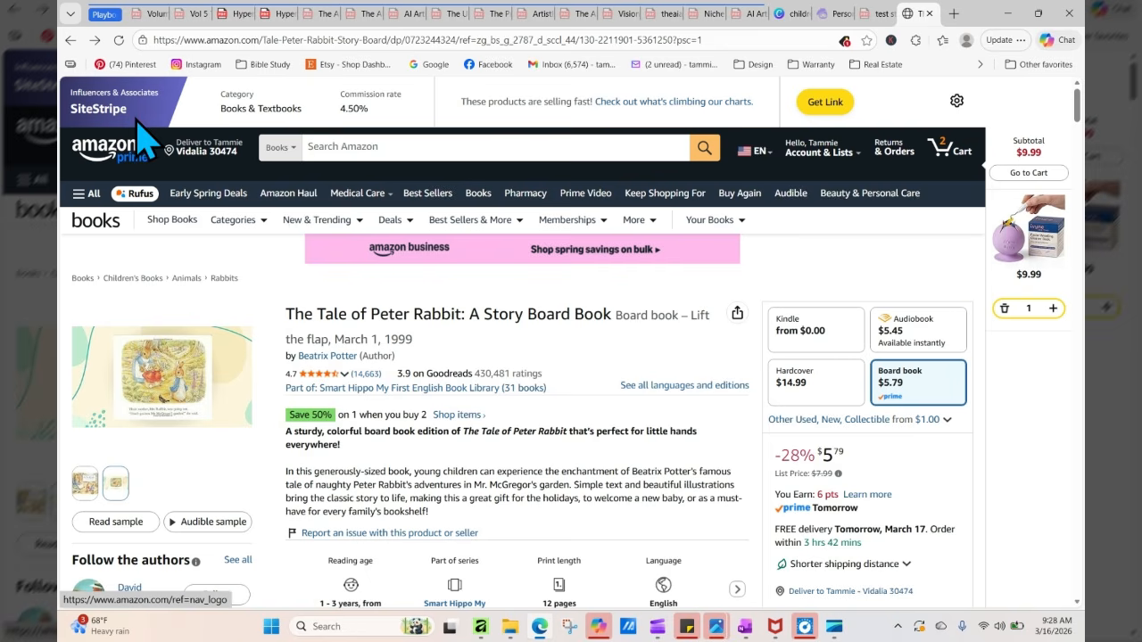
{"action": "left_click", "coordinate": [71, 40]}
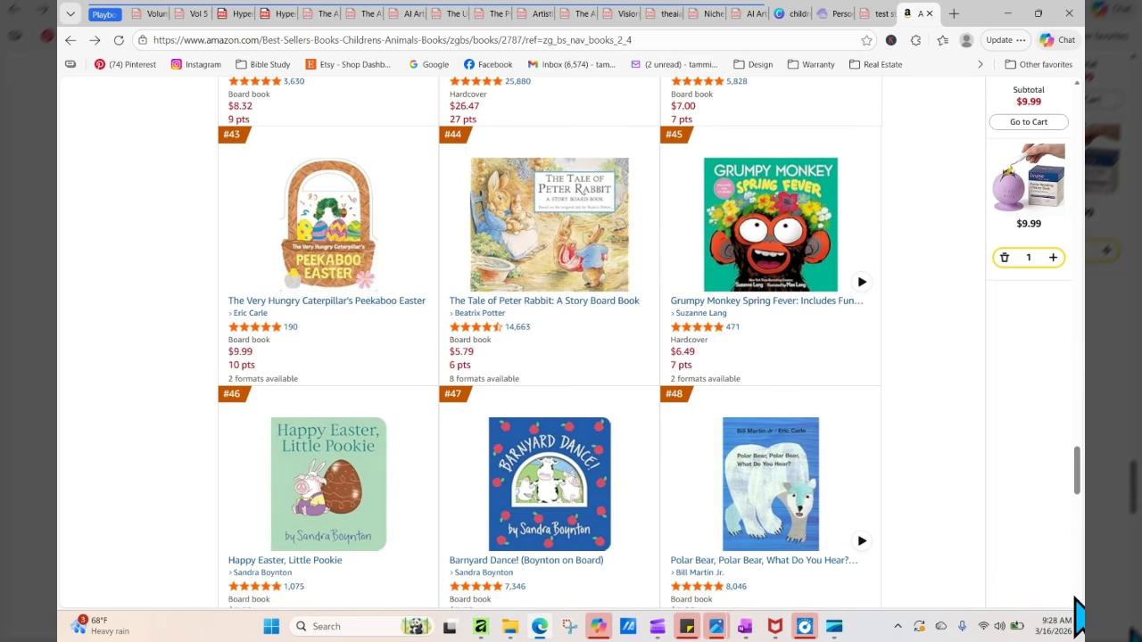
Look over the last titles on the first page and go to page 2 of the Animals best sellers
{"action": "scroll", "coordinate": [1081, 615], "scroll_direction": "down", "scroll_amount": 4}
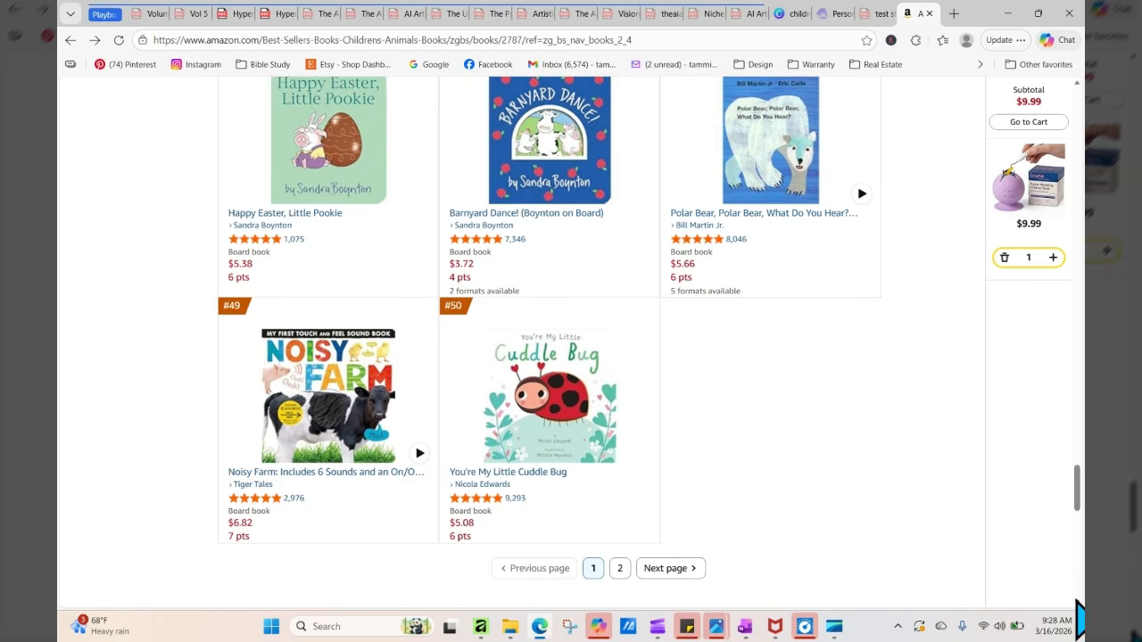
{"action": "scroll", "coordinate": [657, 383], "scroll_direction": "down", "scroll_amount": 3}
{"action": "left_click", "coordinate": [619, 346]}
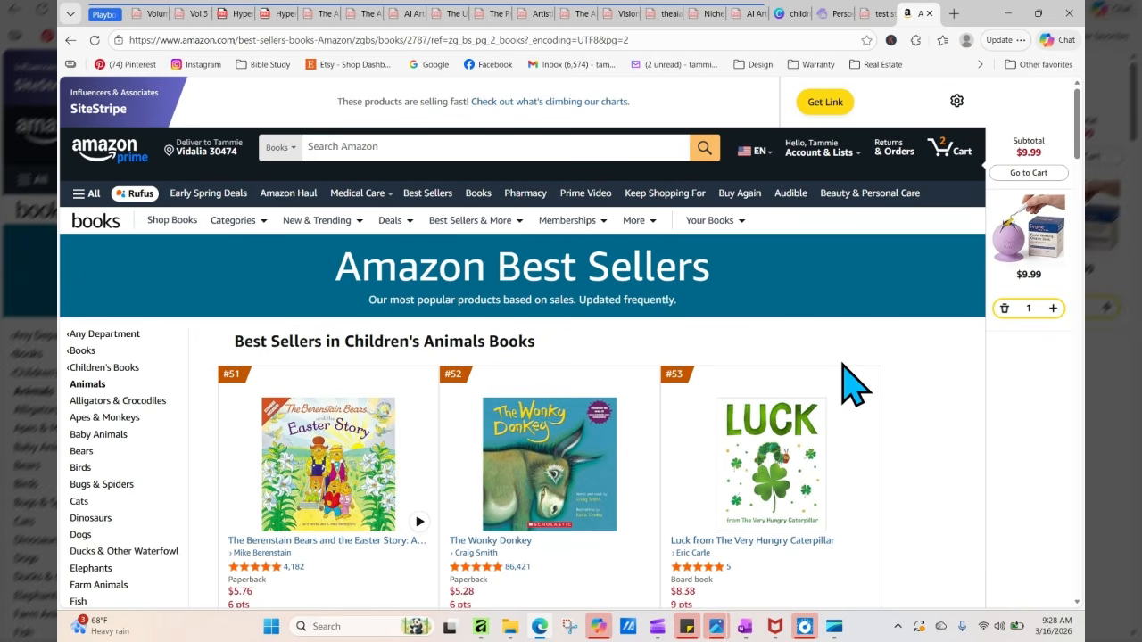
Switch to the Storybook Creator Guide PDF and go to the table of contents on page 9
{"action": "left_click", "coordinate": [749, 16]}
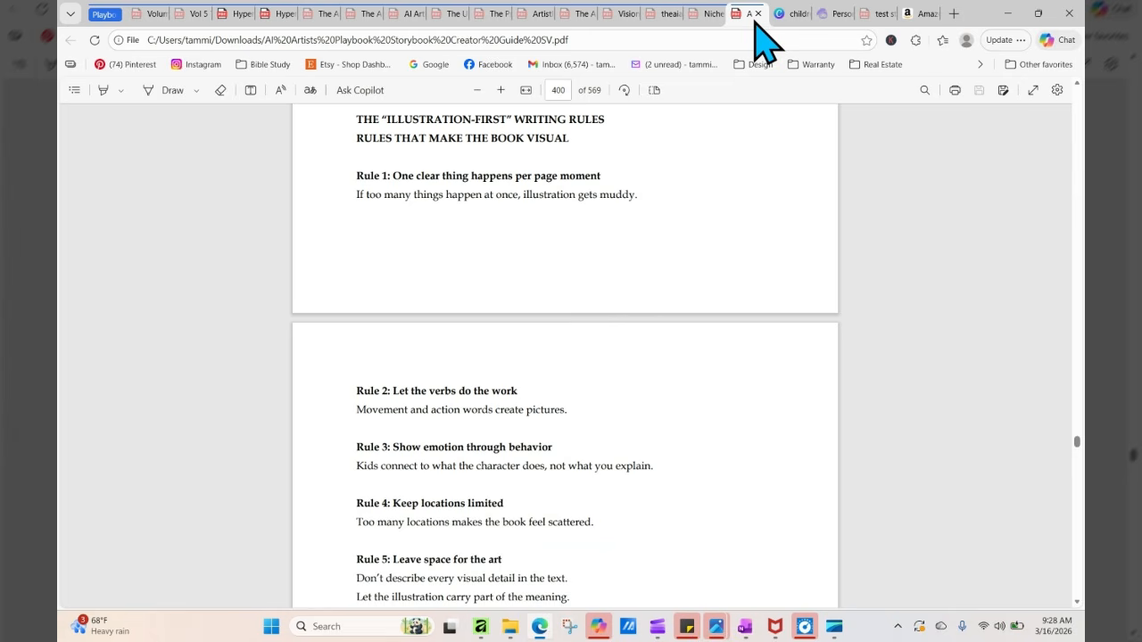
{"action": "left_click", "coordinate": [557, 90]}
{"action": "type", "text": "8"}
{"action": "key", "text": "Return"}
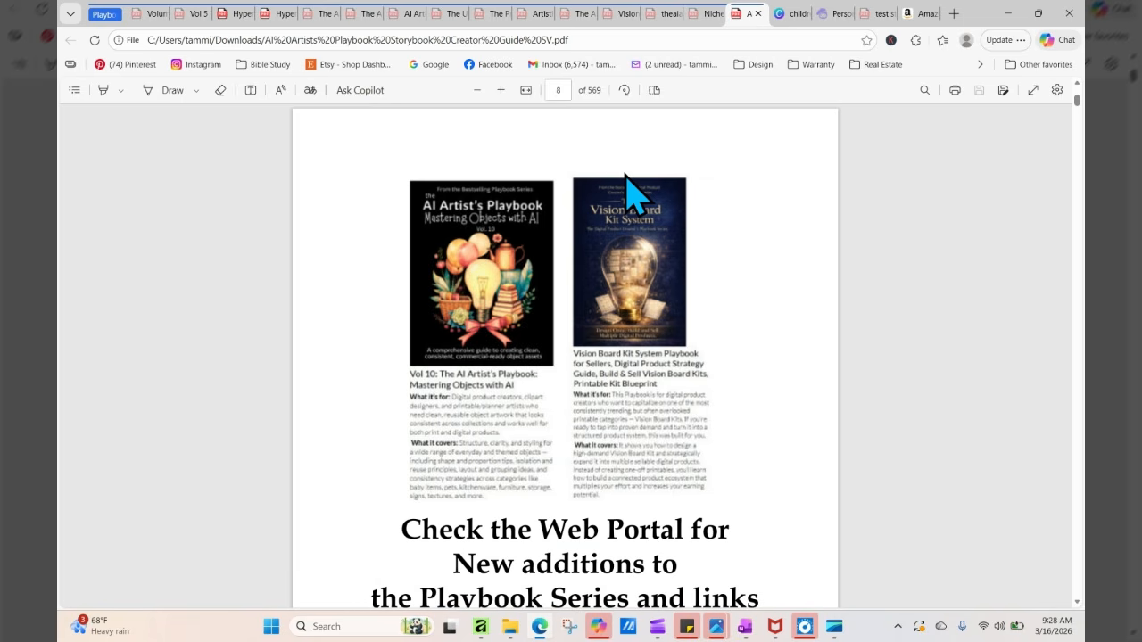
{"action": "left_click", "coordinate": [555, 90]}
{"action": "type", "text": "9"}
{"action": "key", "text": "Return"}
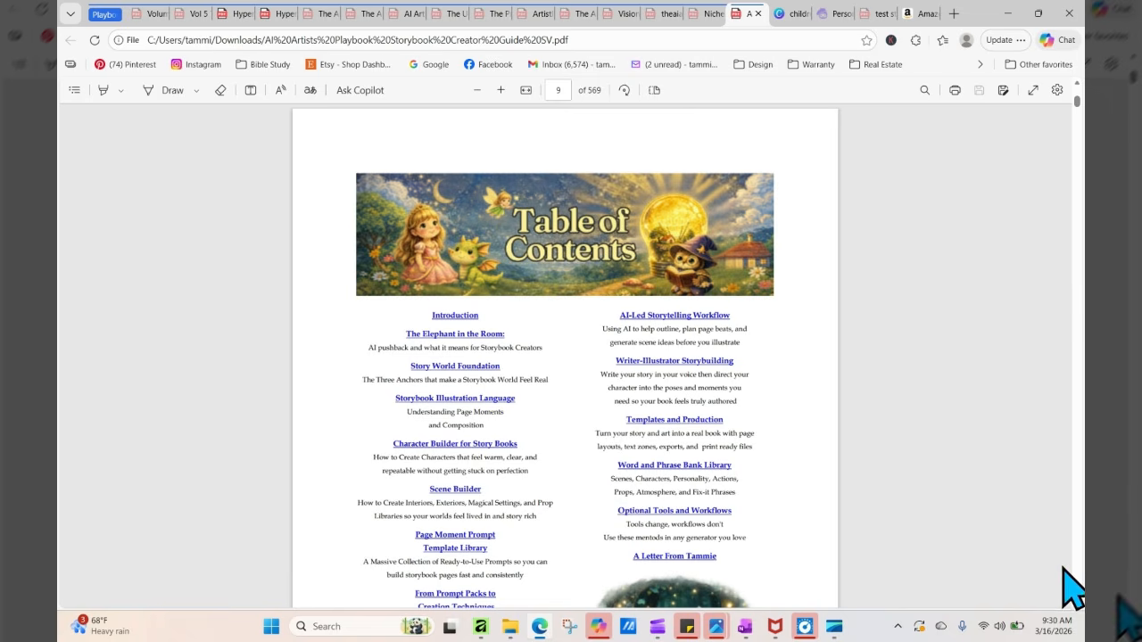
Review the guide's table of contents from Introduction to the closing letter, and switch to the children's storybook page layout design in Canva
{"action": "scroll", "coordinate": [1078, 607], "scroll_direction": "down", "scroll_amount": 1}
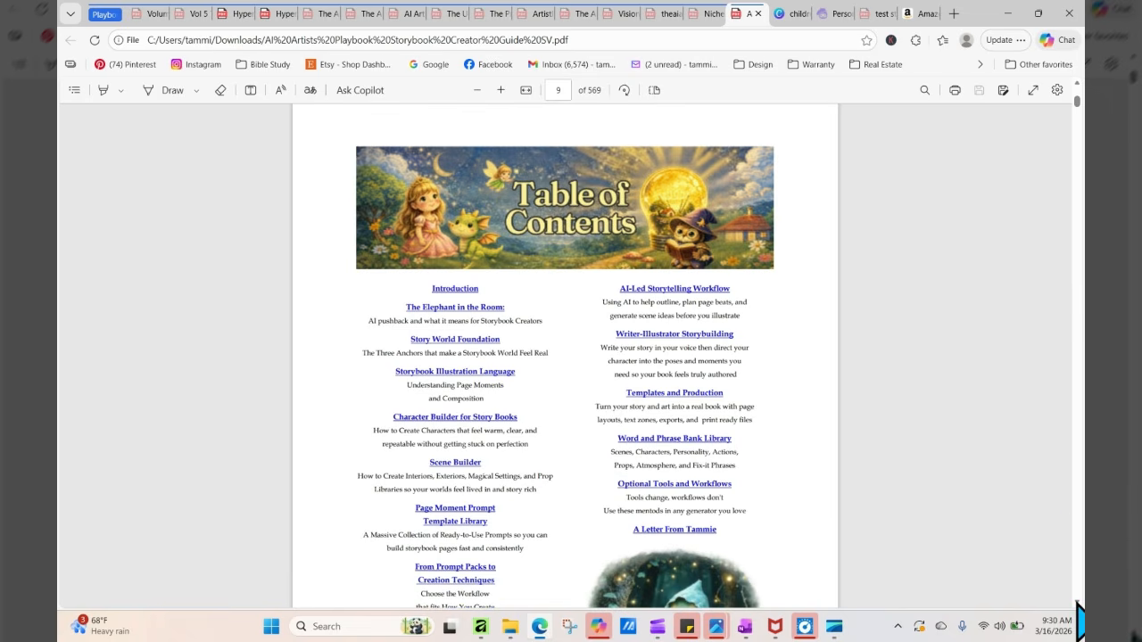
{"action": "scroll", "coordinate": [1078, 607], "scroll_direction": "down", "scroll_amount": 3}
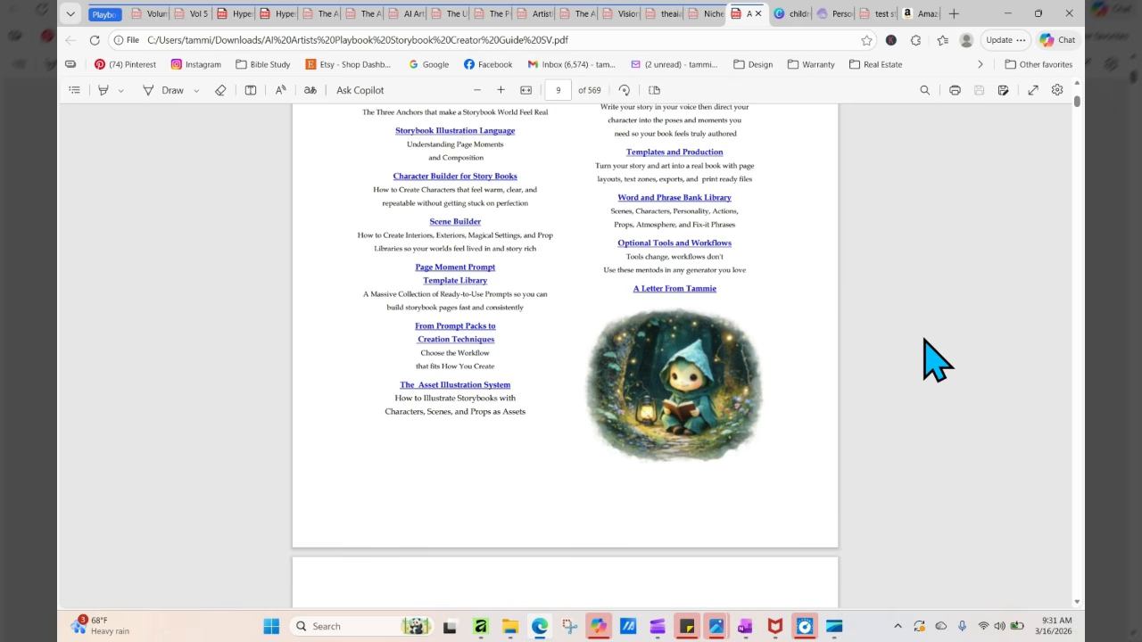
{"action": "scroll", "coordinate": [925, 341], "scroll_direction": "up", "scroll_amount": 3}
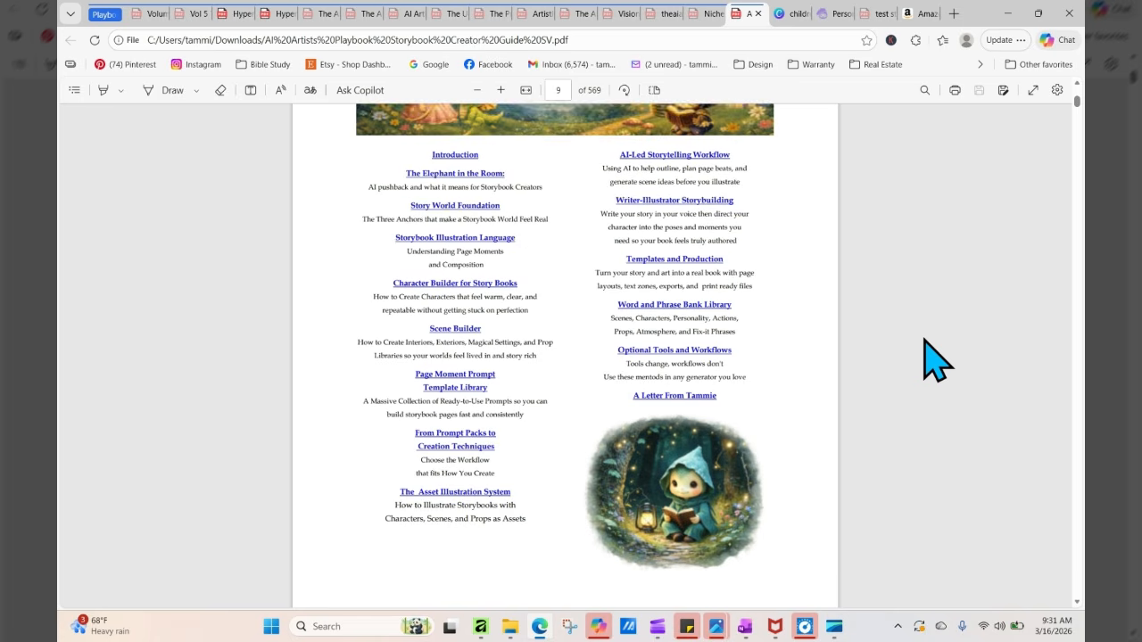
{"action": "scroll", "coordinate": [925, 341], "scroll_direction": "up", "scroll_amount": 2}
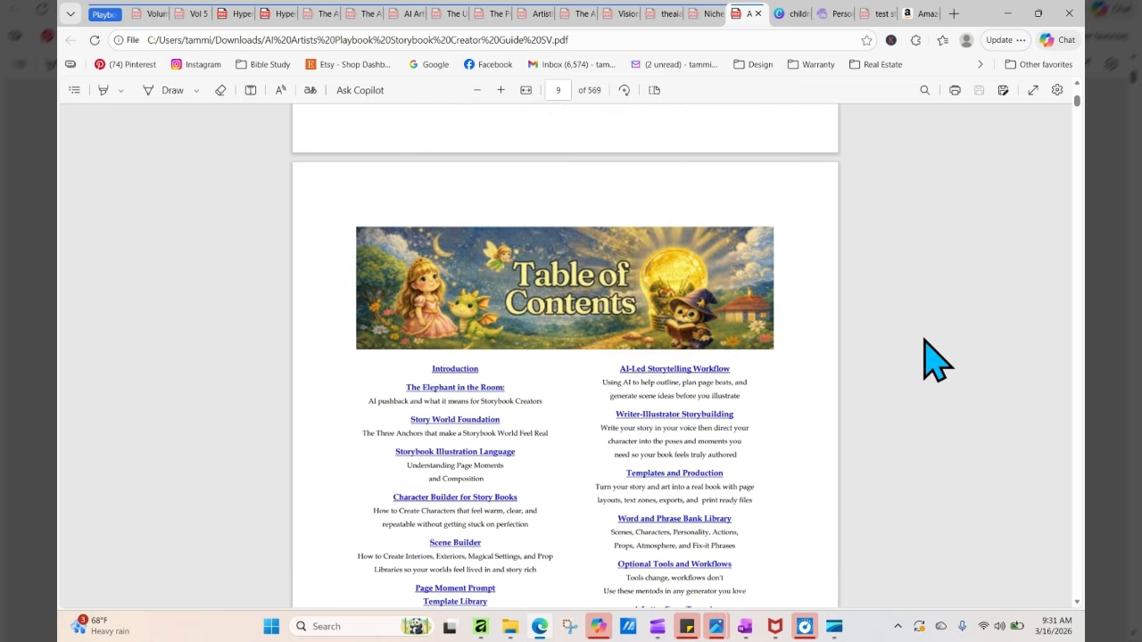
{"action": "scroll", "coordinate": [925, 340], "scroll_direction": "down", "scroll_amount": 3}
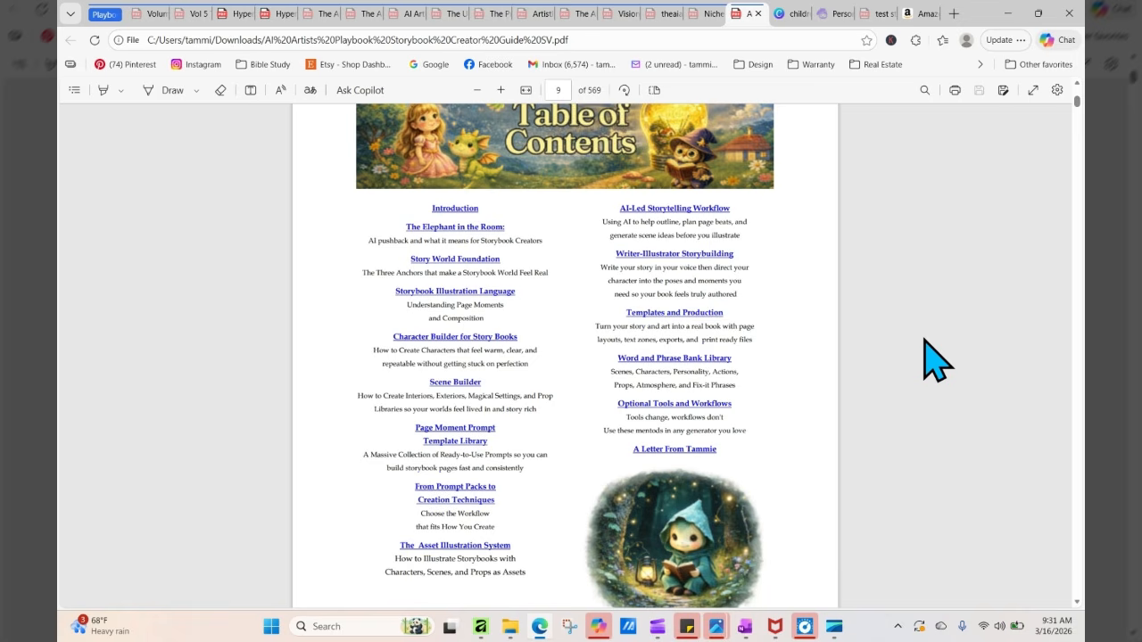
{"action": "left_click", "coordinate": [797, 15]}
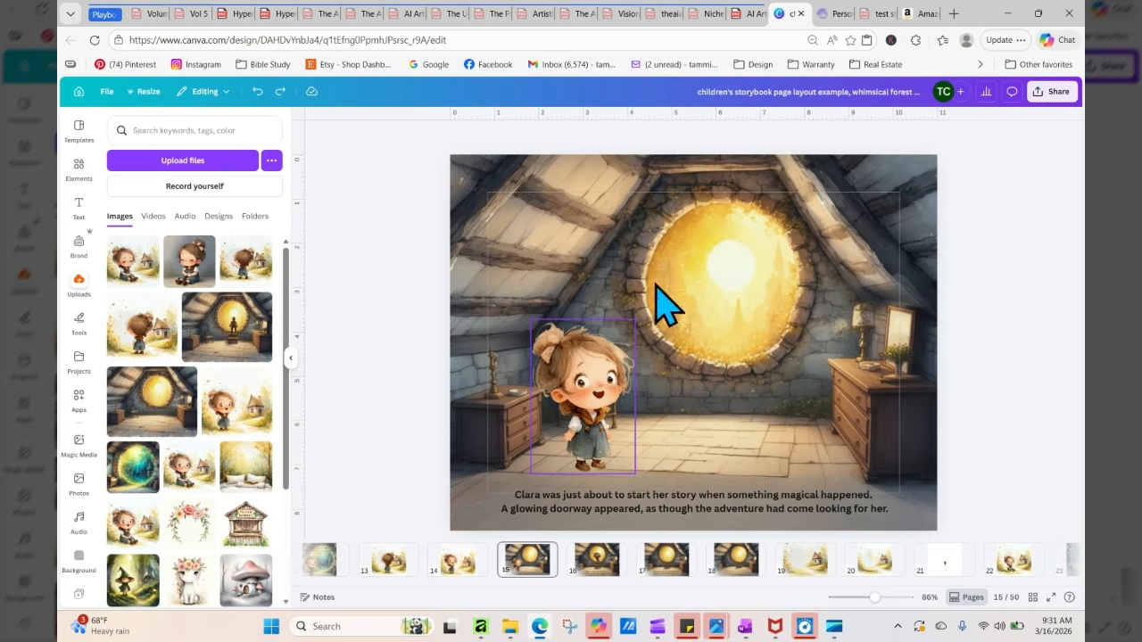
Switch to Artistly and open the Consistent Characters tool in the 3d & 2d Style Images category
{"action": "left_click", "coordinate": [836, 15]}
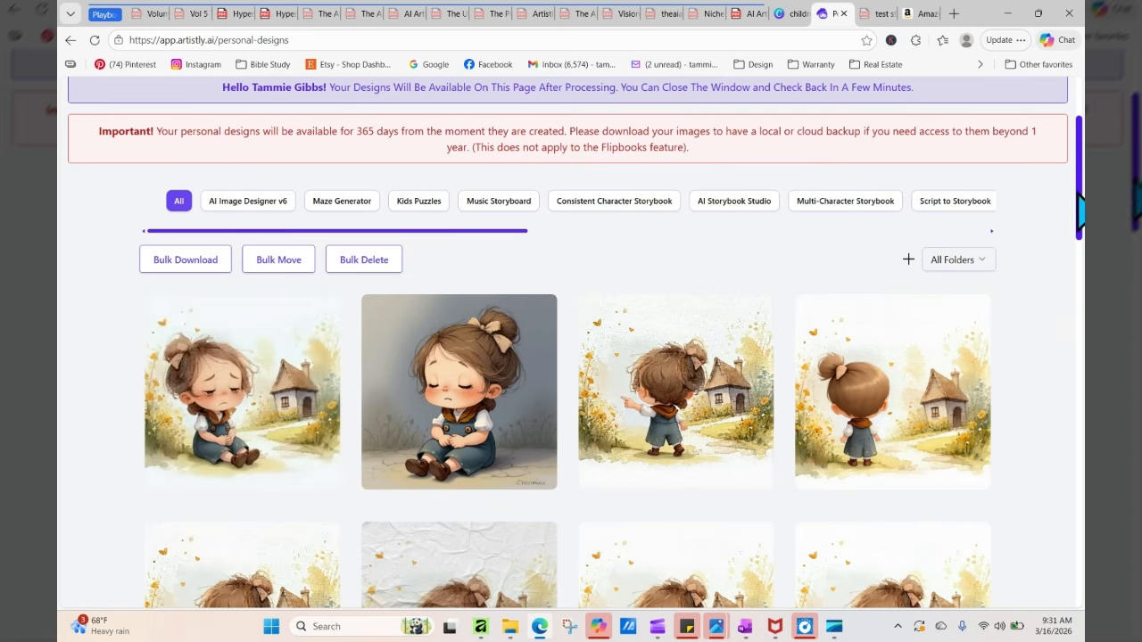
{"action": "scroll", "coordinate": [1080, 179], "scroll_direction": "up", "scroll_amount": 3}
{"action": "left_click", "coordinate": [725, 189]}
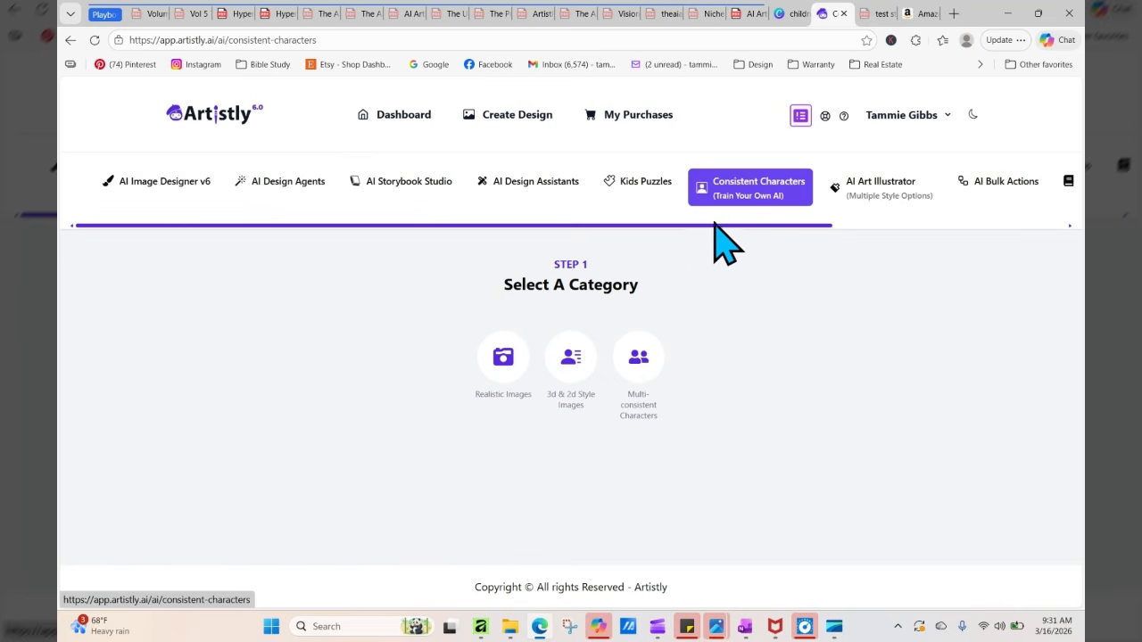
{"action": "double_click", "coordinate": [578, 370]}
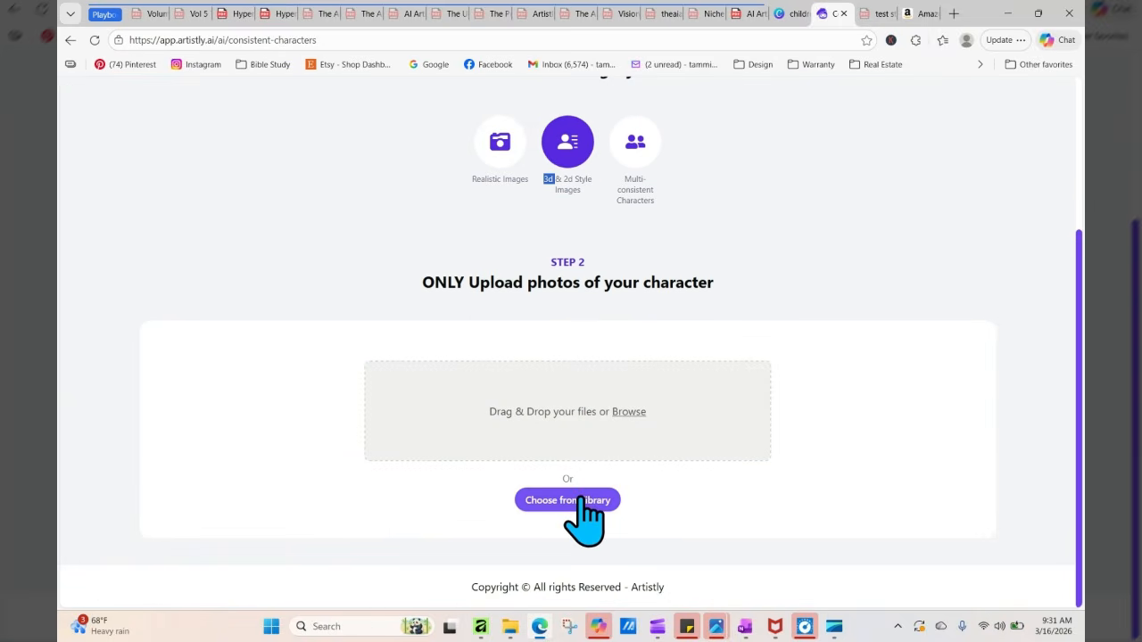
Choose the library image of the sad girl sitting in front of the cottage as the character reference
{"action": "left_click", "coordinate": [581, 501]}
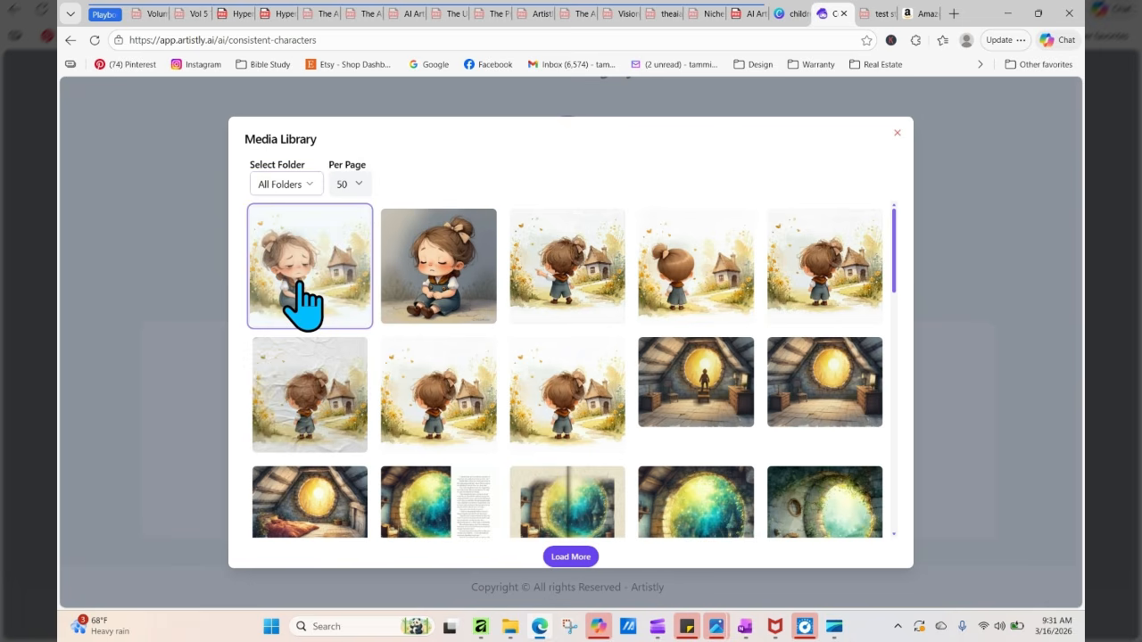
{"action": "left_click", "coordinate": [303, 303]}
{"action": "scroll", "coordinate": [624, 433], "scroll_direction": "down", "scroll_amount": 4}
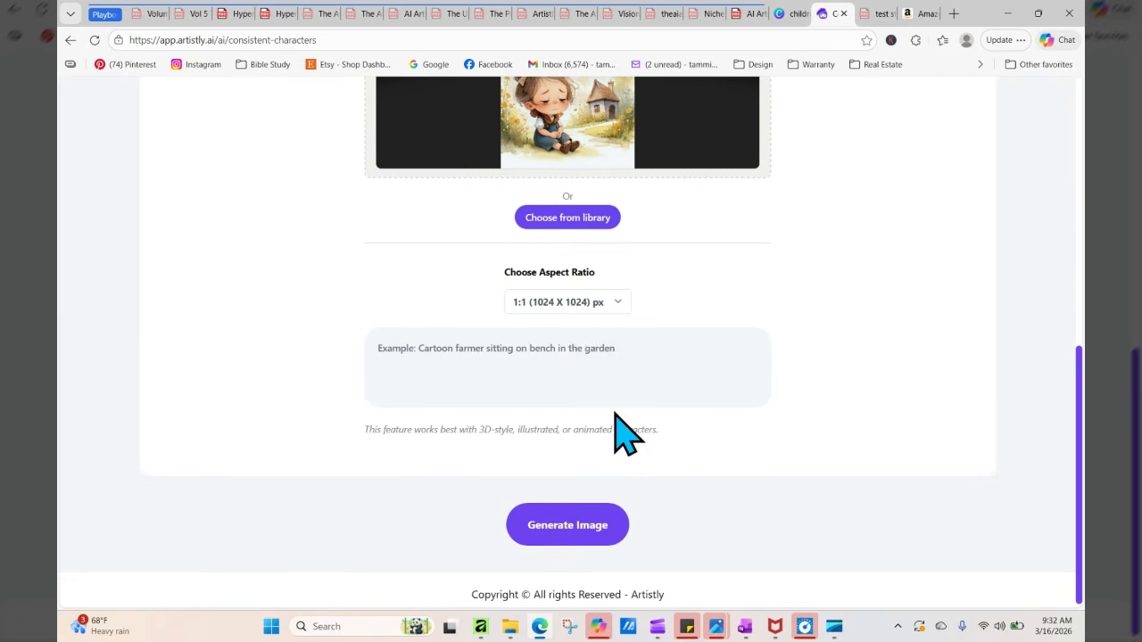
Generate an image from the prompt "Keep the scene and style the same but he character should be standing and wearing a pink tutu and ballet slippers"
{"action": "left_click", "coordinate": [582, 364]}
{"action": "type", "text": "K"}
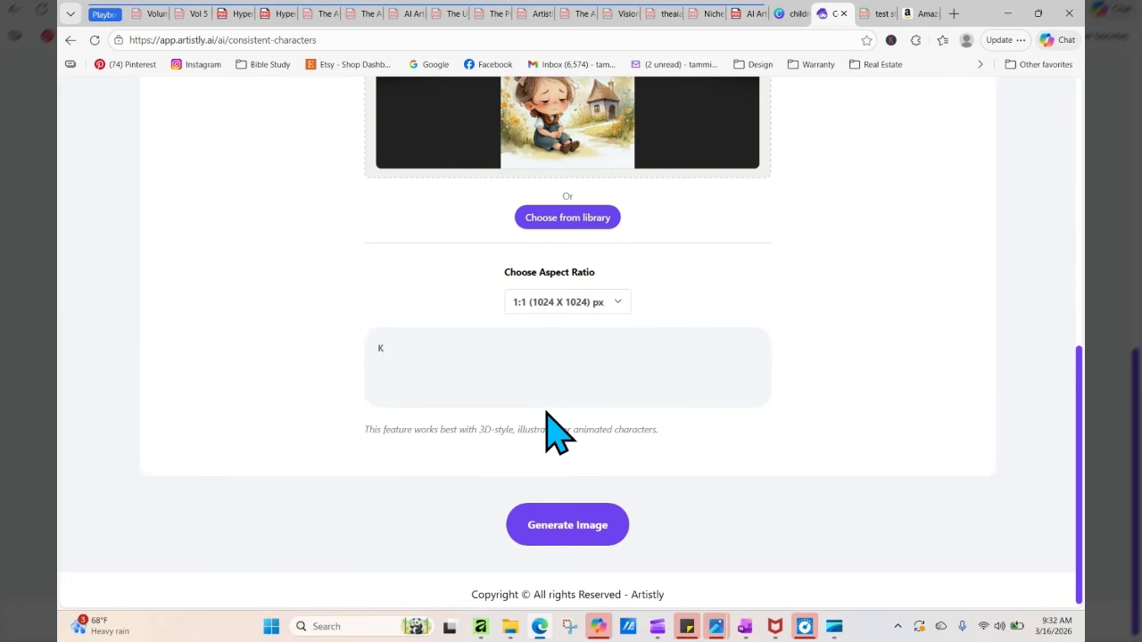
{"action": "type", "text": "eep ev"}
{"action": "key", "text": "BackSpace"}
{"action": "key", "text": "BackSpace"}
{"action": "type", "text": "the scene"}
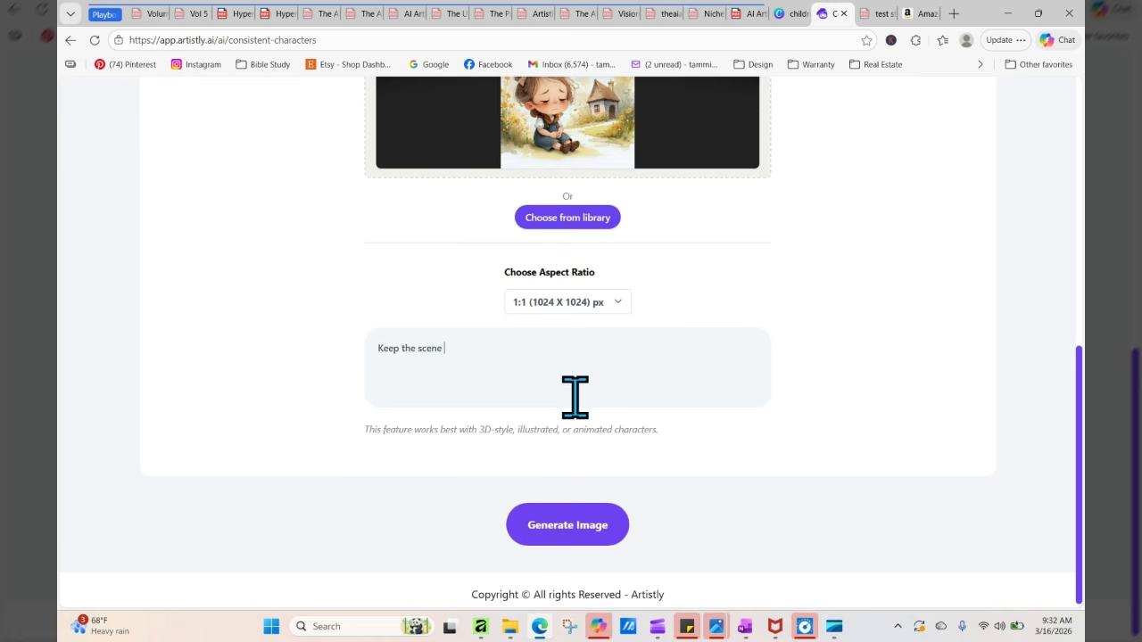
{"action": "type", "text": " and style the same but he charac"}
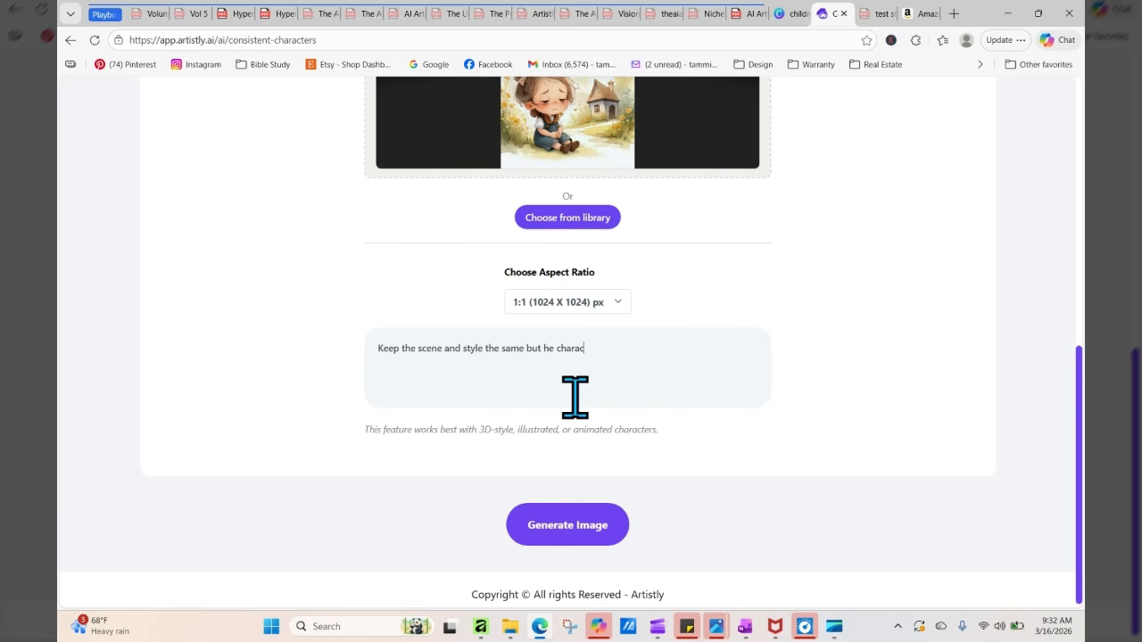
{"action": "type", "text": "ter should be standing and wea"}
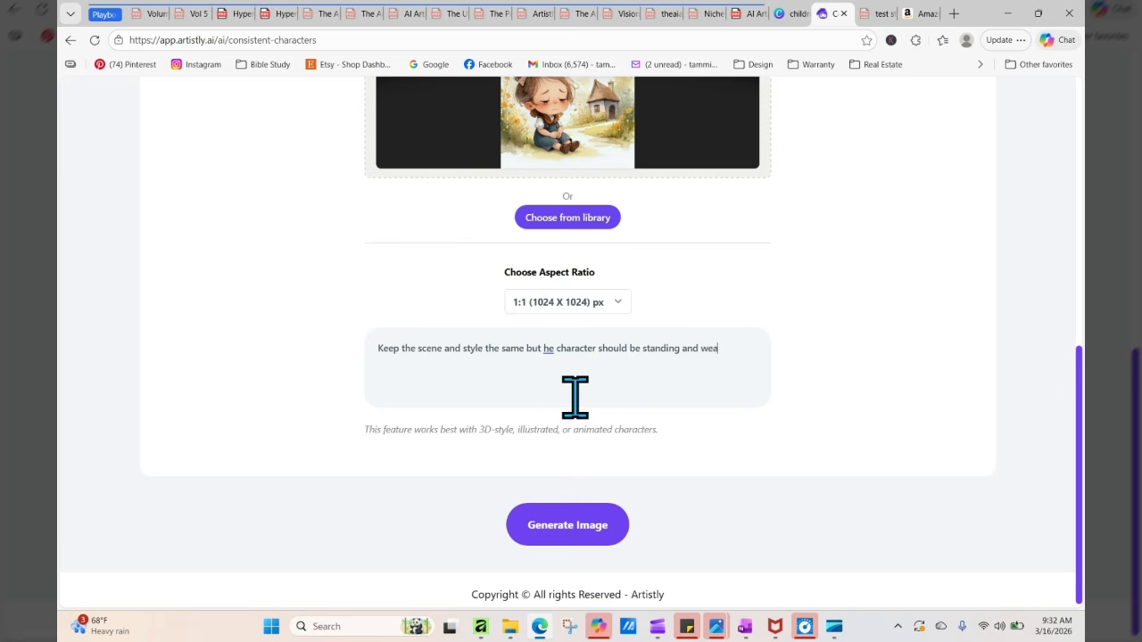
{"action": "type", "text": "ring a pink tutu and ballet slippers"}
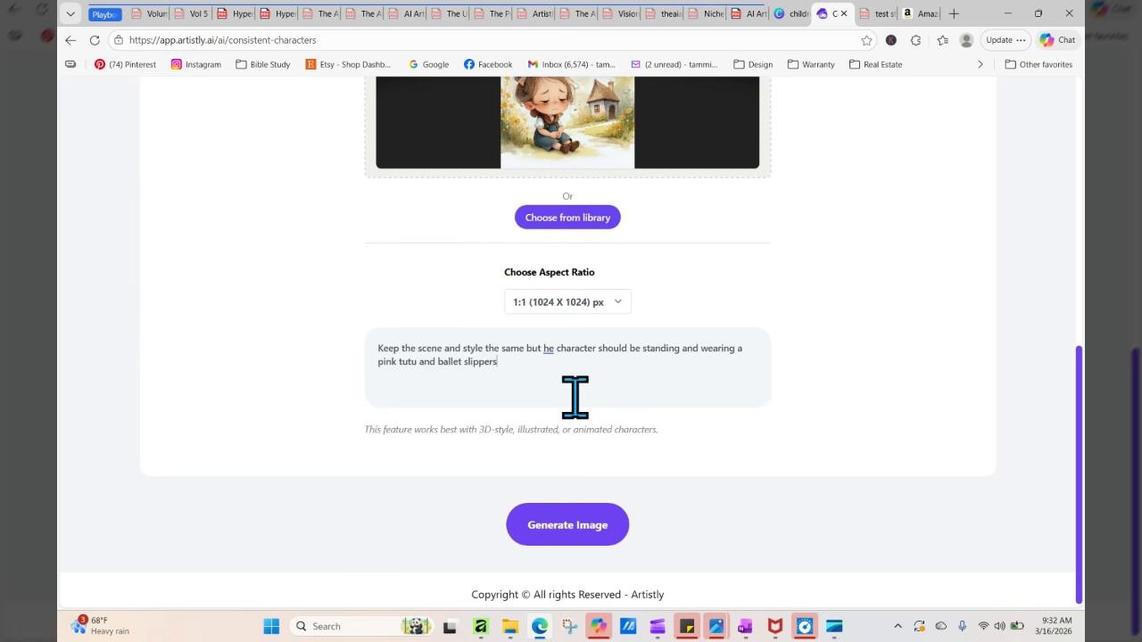
{"action": "left_click", "coordinate": [574, 525]}
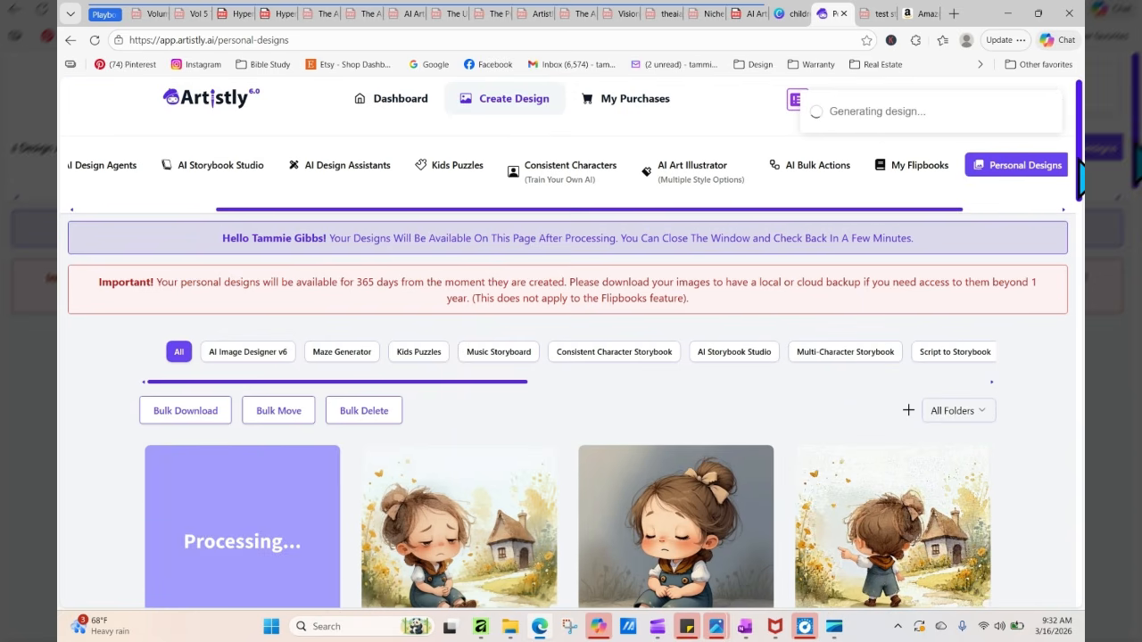
Refresh the personal designs until the new image is processed, and view its enlarged details
{"action": "scroll", "coordinate": [1079, 178], "scroll_direction": "down", "scroll_amount": 2}
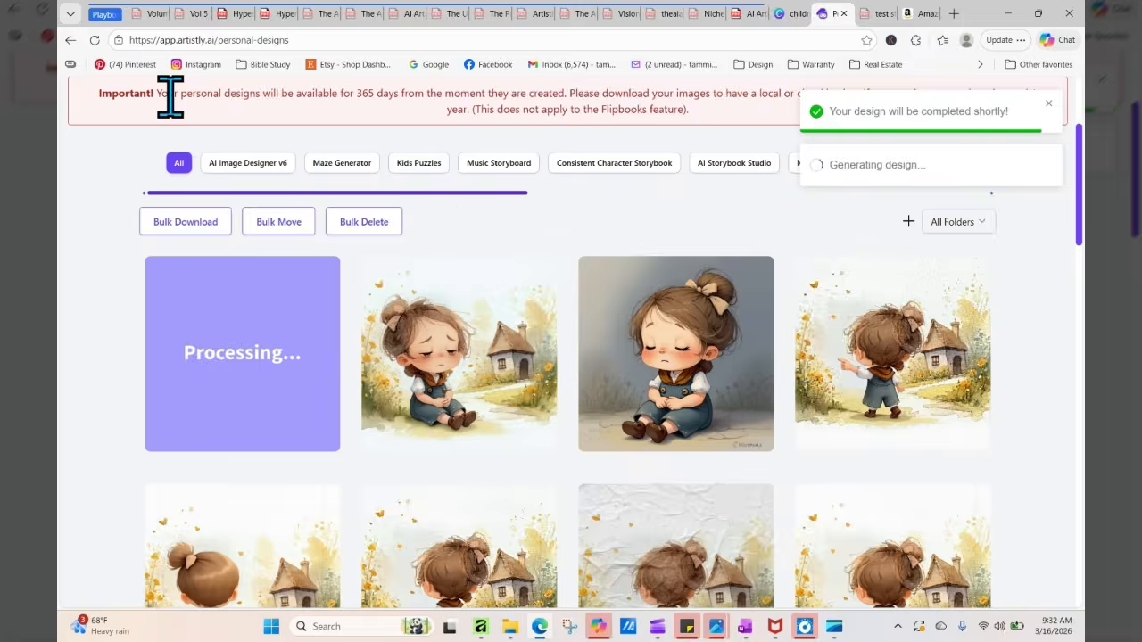
{"action": "left_click", "coordinate": [93, 40]}
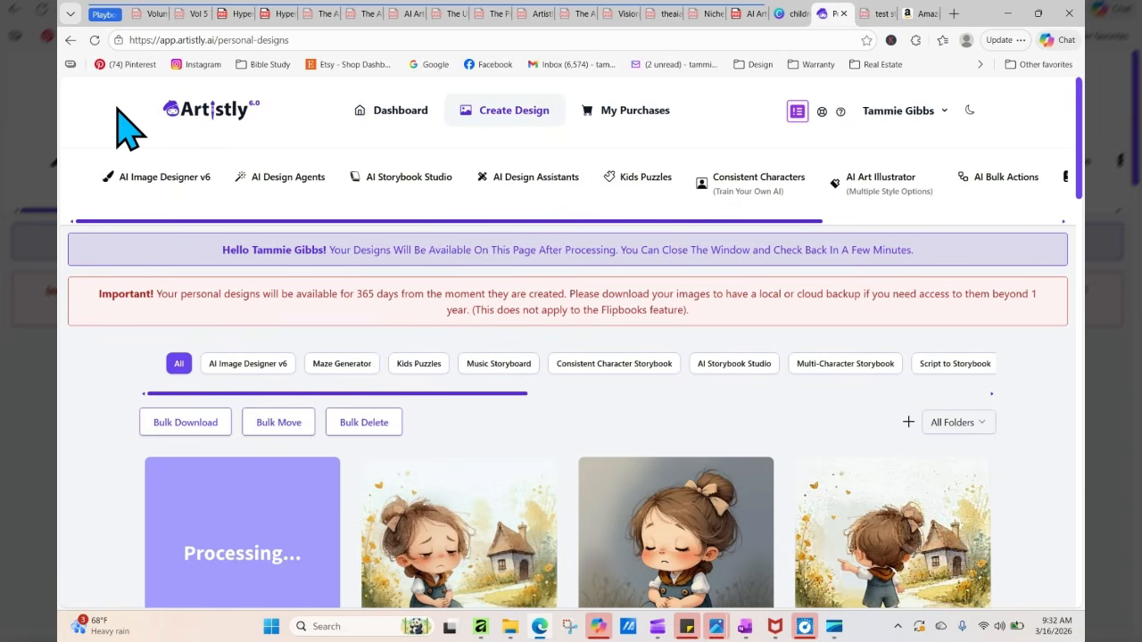
{"action": "left_click", "coordinate": [94, 40]}
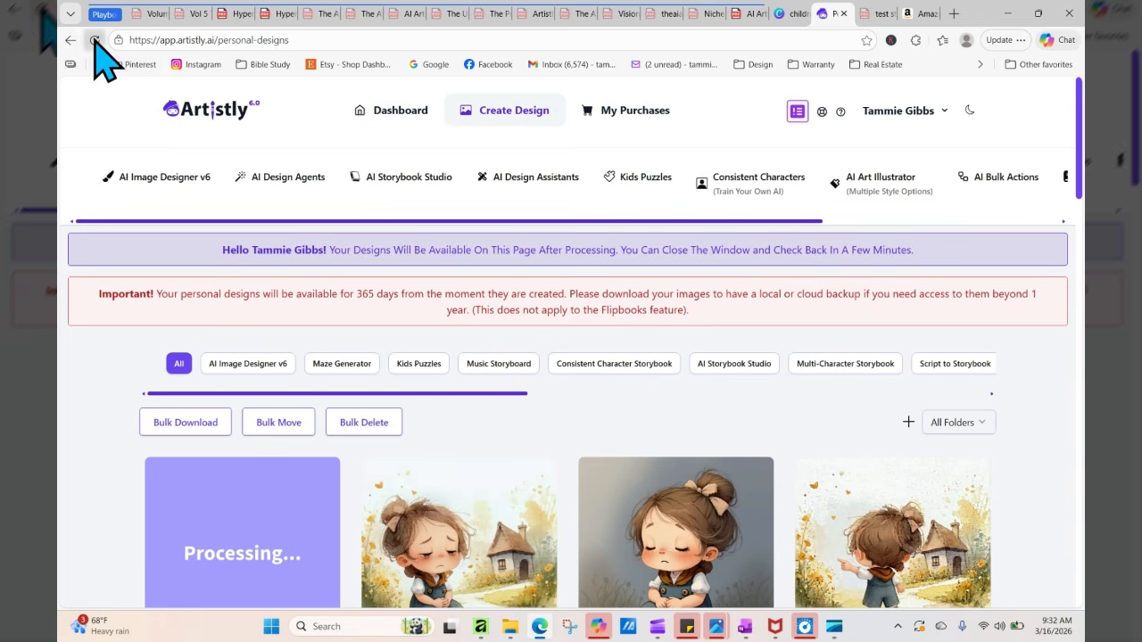
{"action": "left_click", "coordinate": [94, 41]}
{"action": "left_click", "coordinate": [95, 41]}
{"action": "left_click", "coordinate": [93, 42]}
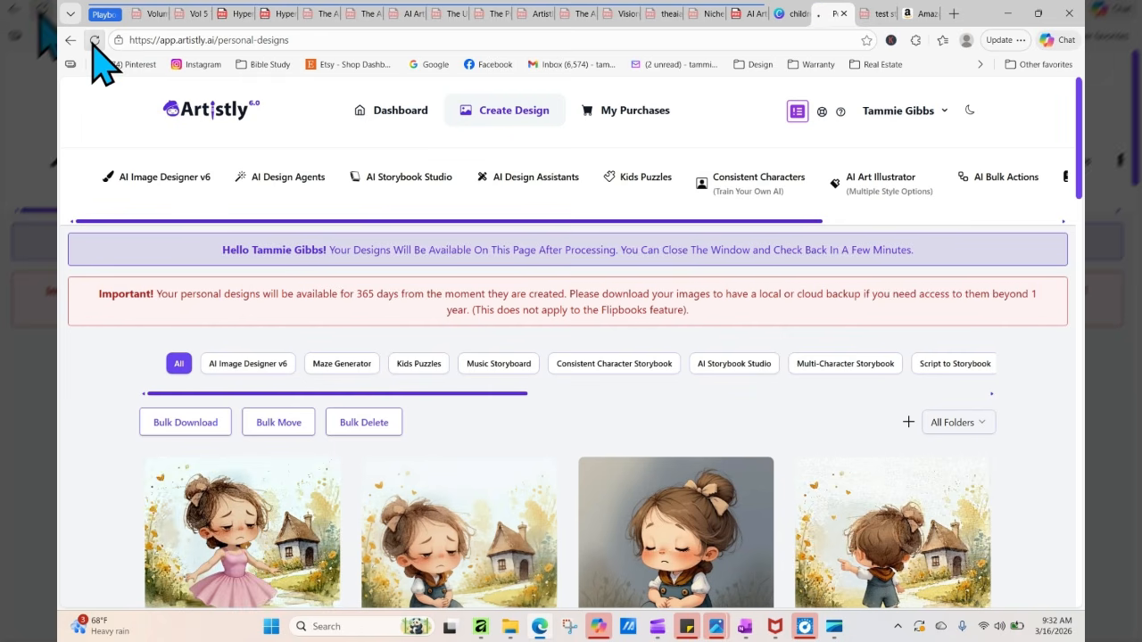
{"action": "left_click_drag", "start_coordinate": [1079, 115], "coordinate": [1080, 174]}
{"action": "left_click", "coordinate": [212, 332]}
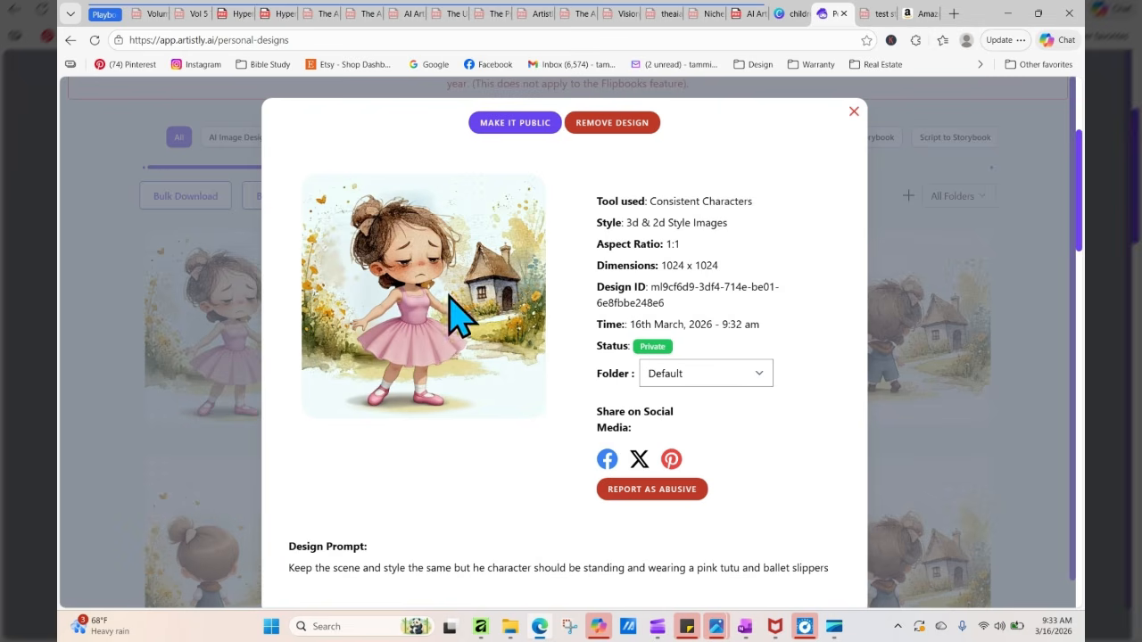
{"action": "left_click", "coordinate": [853, 112]}
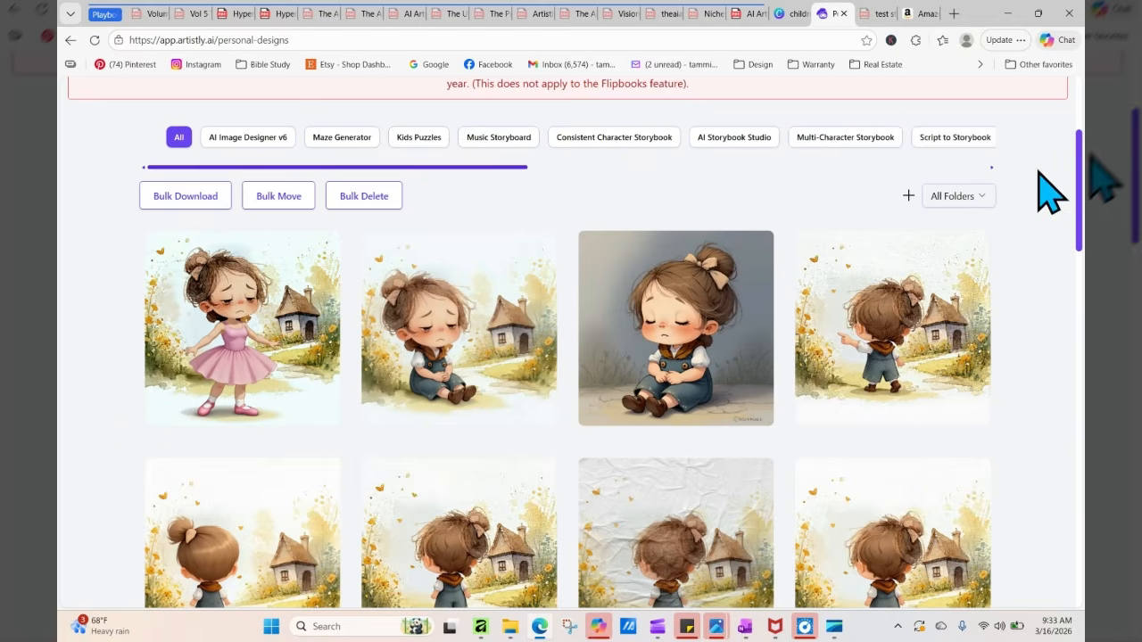
Copy the design prompt from the details of the pink tutu image and close them
{"action": "mouse_move", "coordinate": [273, 357]}
{"action": "left_click", "coordinate": [212, 330]}
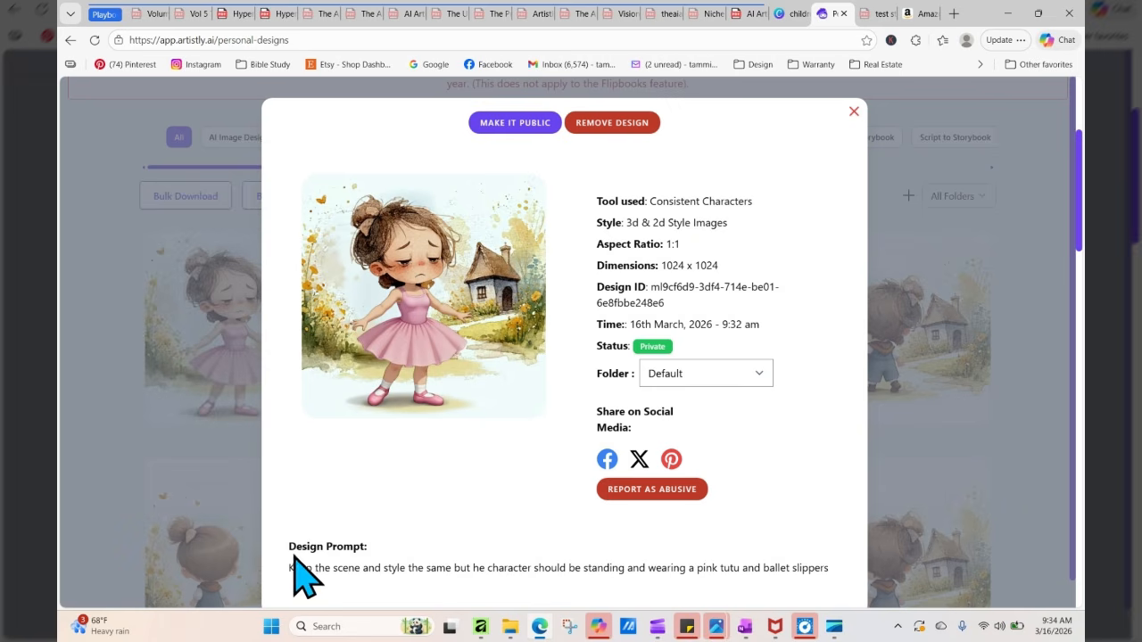
{"action": "left_click_drag", "start_coordinate": [288, 567], "coordinate": [835, 591]}
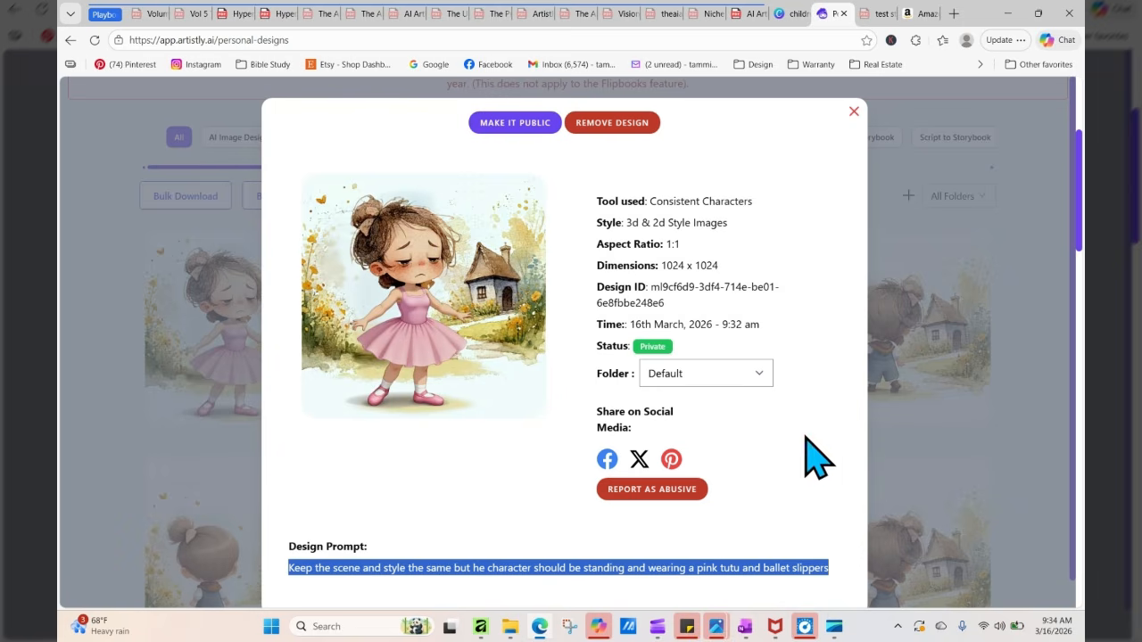
{"action": "right_click", "coordinate": [795, 565]}
{"action": "left_click", "coordinate": [766, 302]}
{"action": "left_click", "coordinate": [854, 111]}
{"action": "scroll", "coordinate": [1082, 207], "scroll_direction": "up", "scroll_amount": 3}
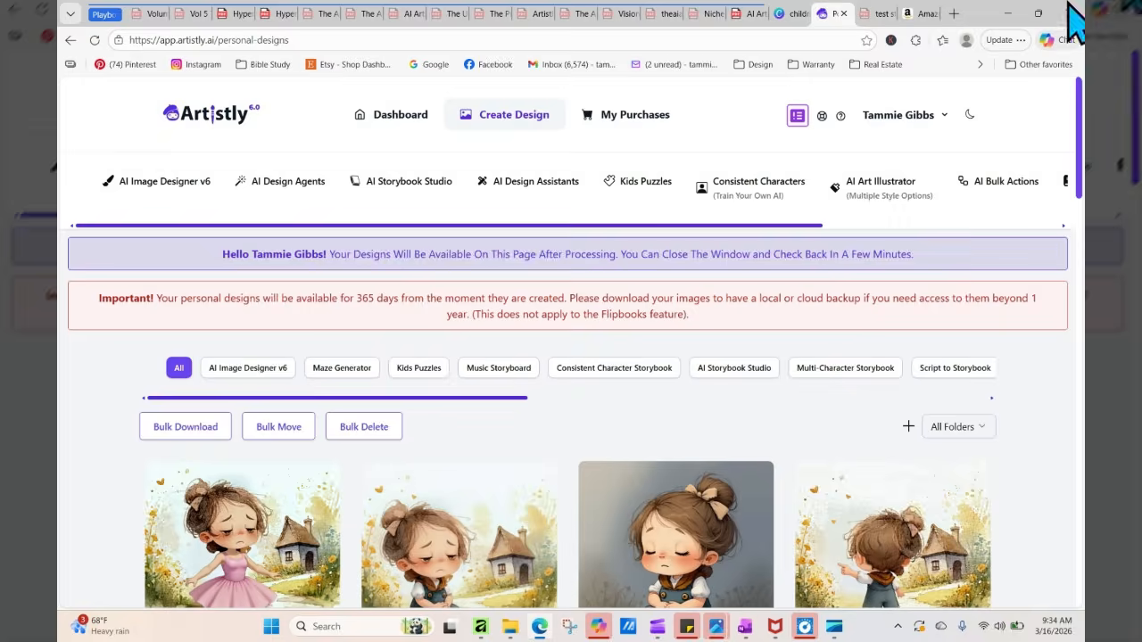
Open the Human Stylizer design assistant and load the library image of the sad girl sitting by the cottage
{"action": "left_click", "coordinate": [497, 181]}
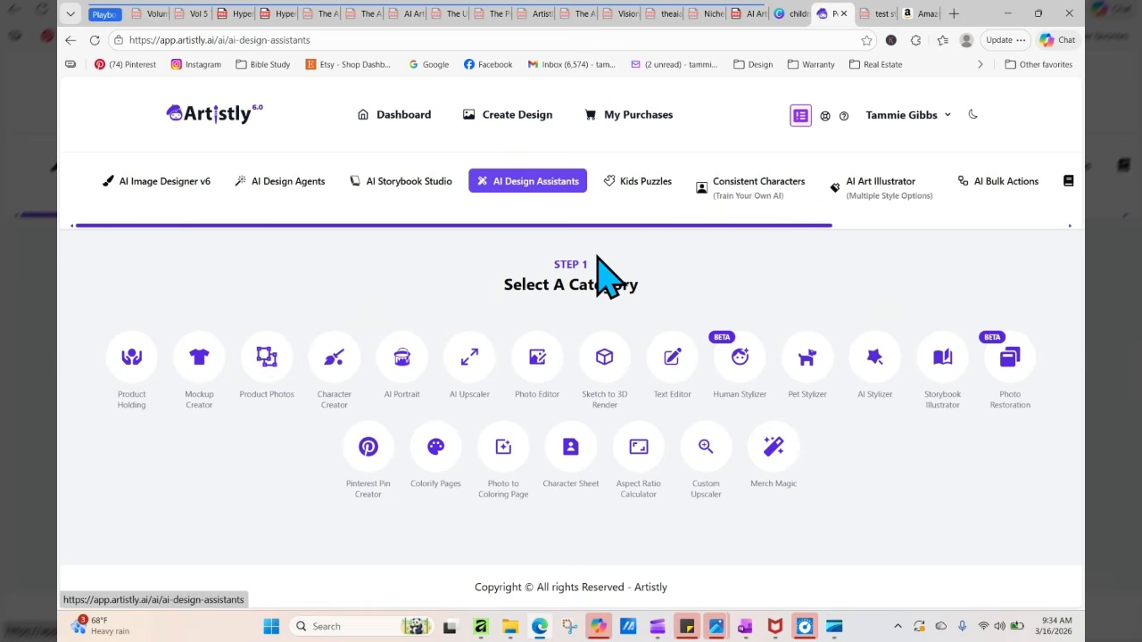
{"action": "left_click", "coordinate": [757, 352]}
{"action": "left_click", "coordinate": [575, 504]}
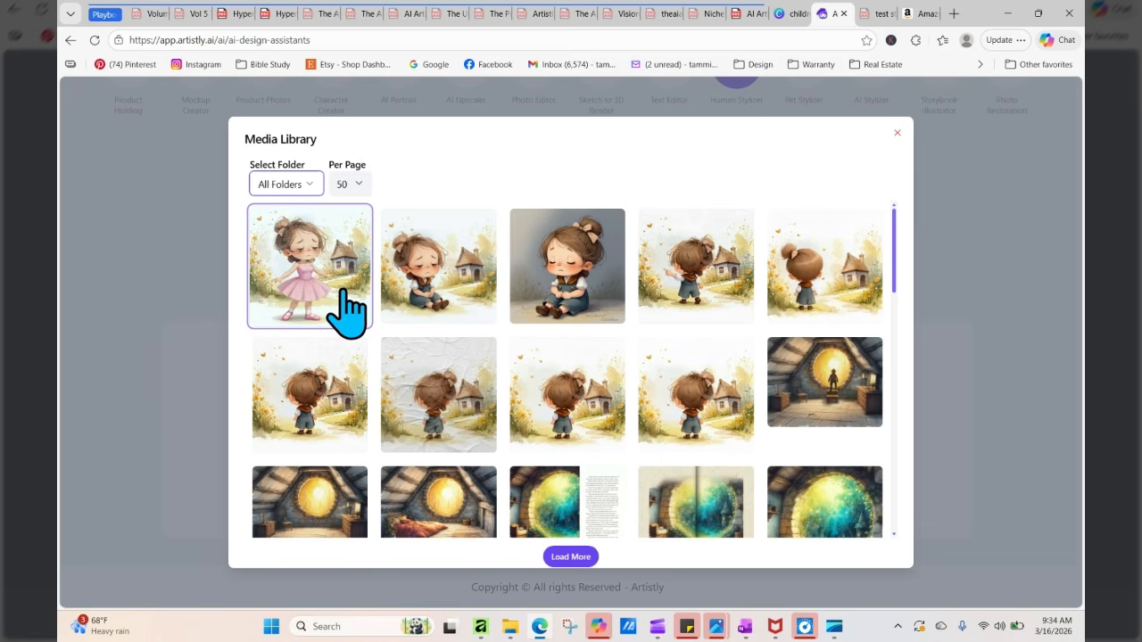
{"action": "left_click", "coordinate": [415, 285]}
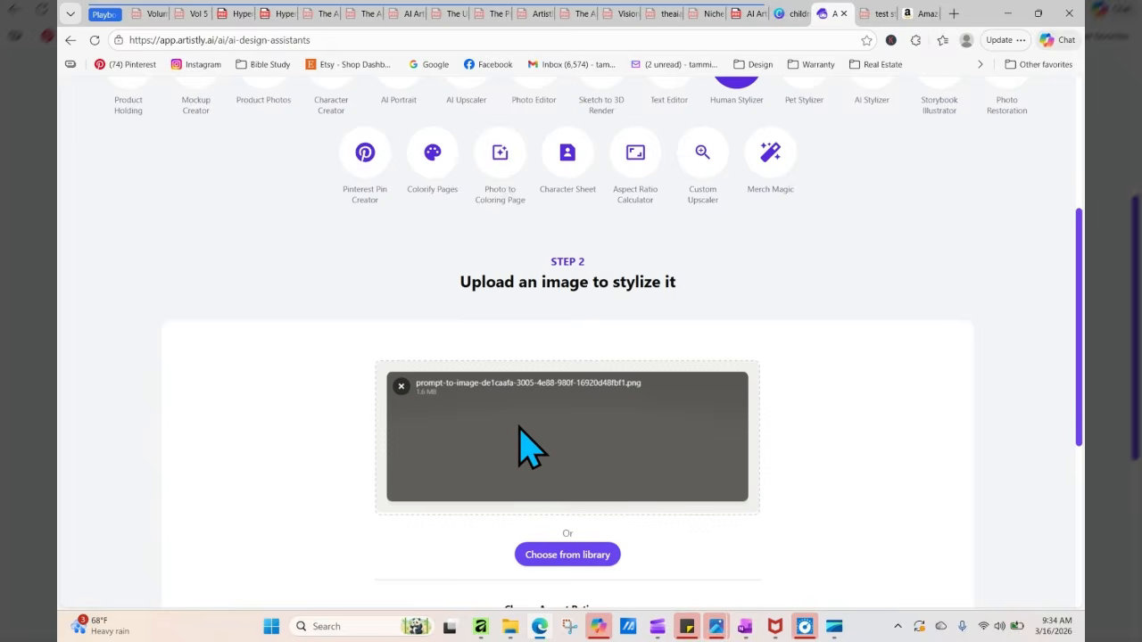
{"action": "scroll", "coordinate": [581, 416], "scroll_direction": "down", "scroll_amount": 3}
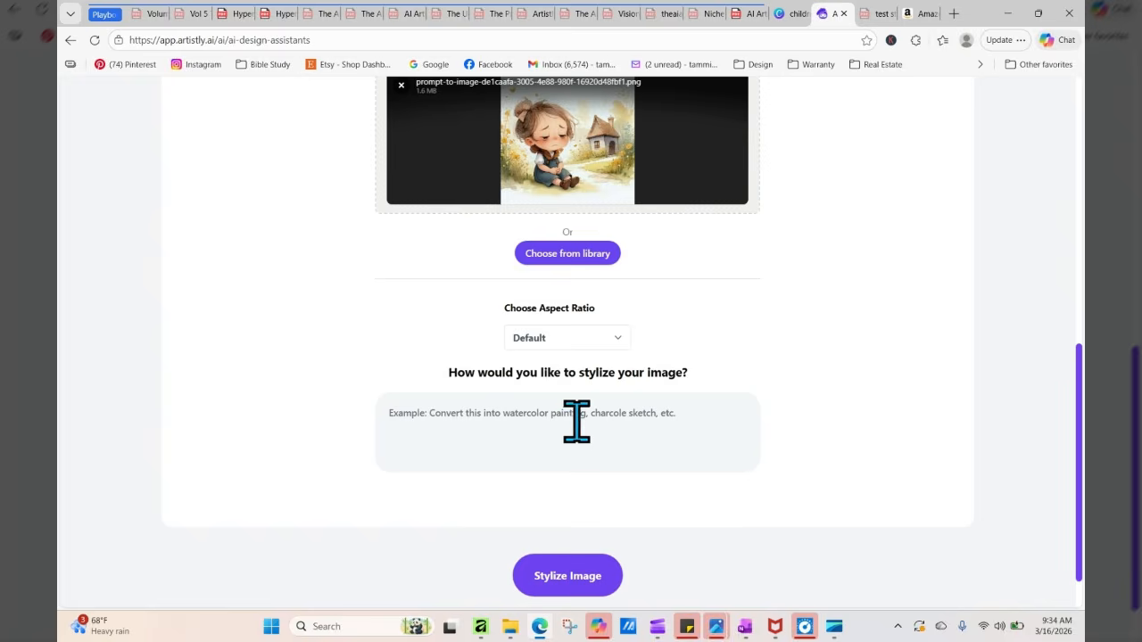
Stylize the image with the copied prompt, "he" corrected to "the", plus an instruction to apply the same texture and style to the character
{"action": "left_click", "coordinate": [580, 415]}
{"action": "right_click", "coordinate": [580, 421]}
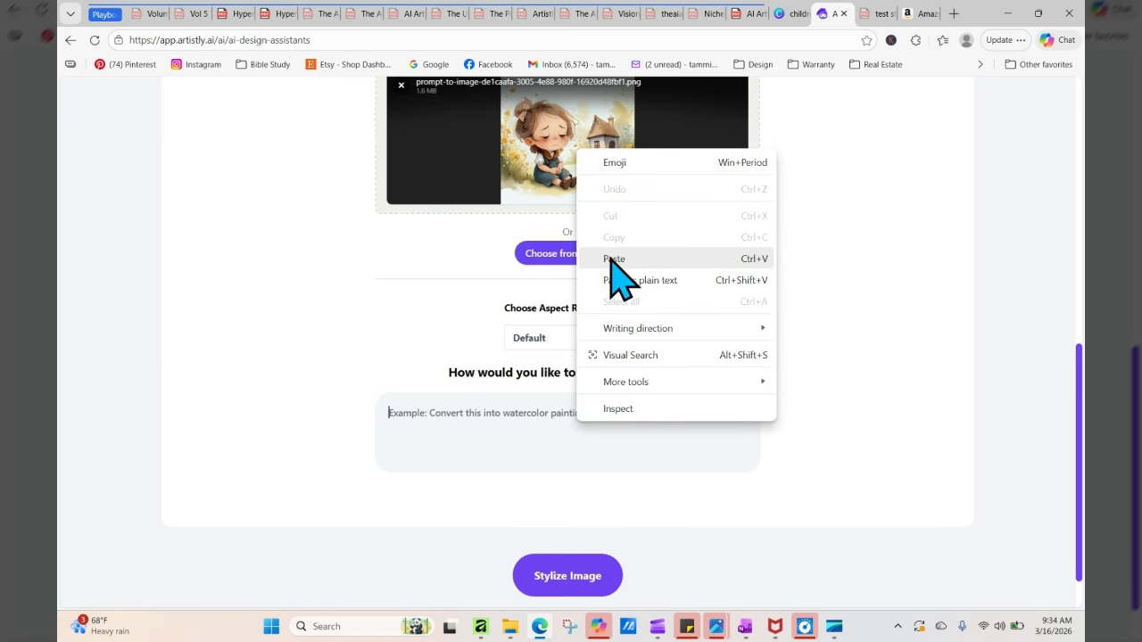
{"action": "left_click", "coordinate": [613, 259]}
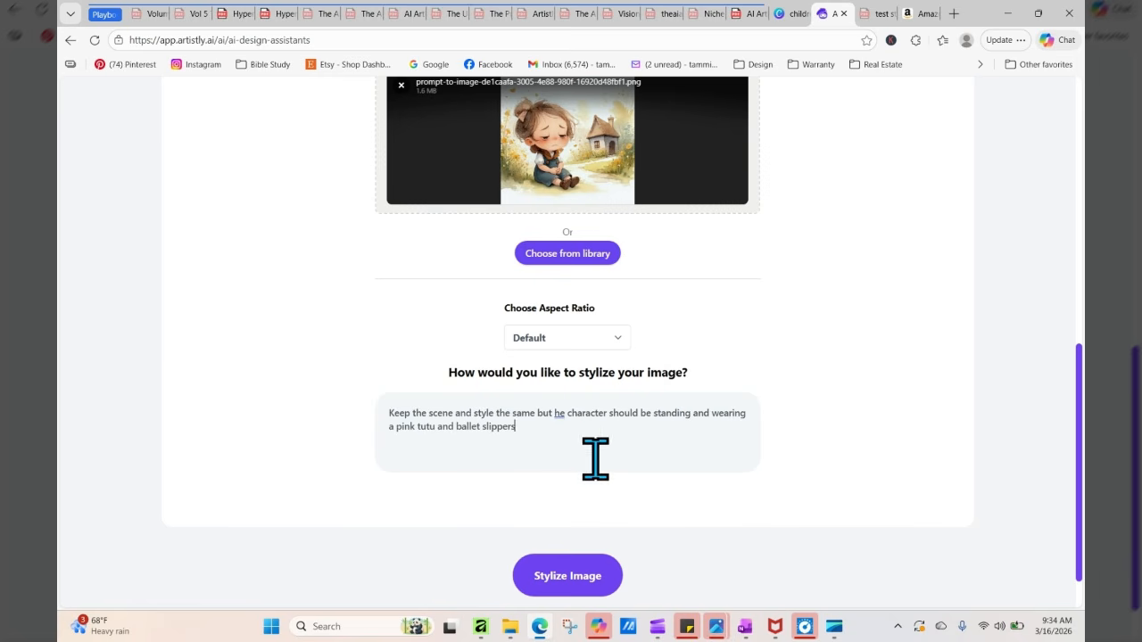
{"action": "left_click", "coordinate": [560, 414]}
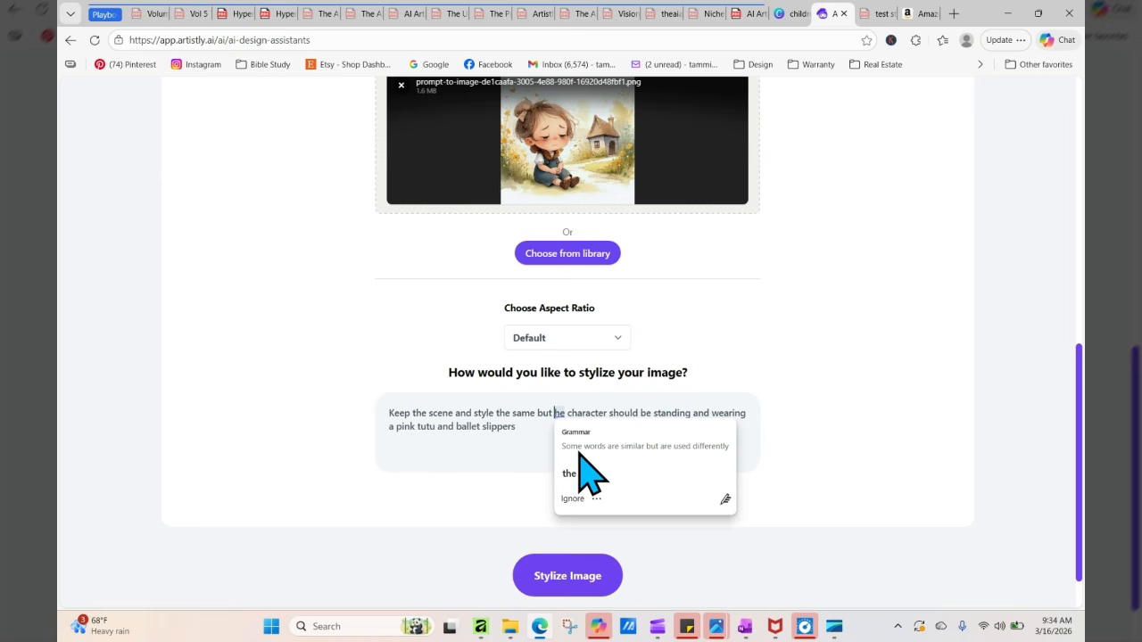
{"action": "left_click", "coordinate": [586, 473]}
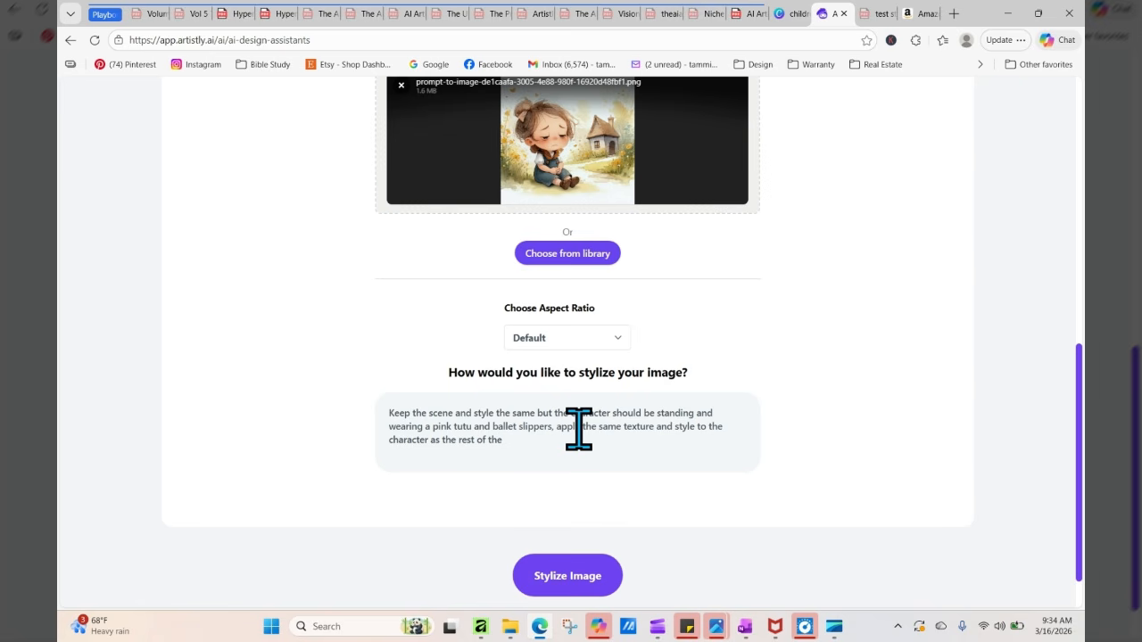
{"action": "left_click", "coordinate": [582, 584]}
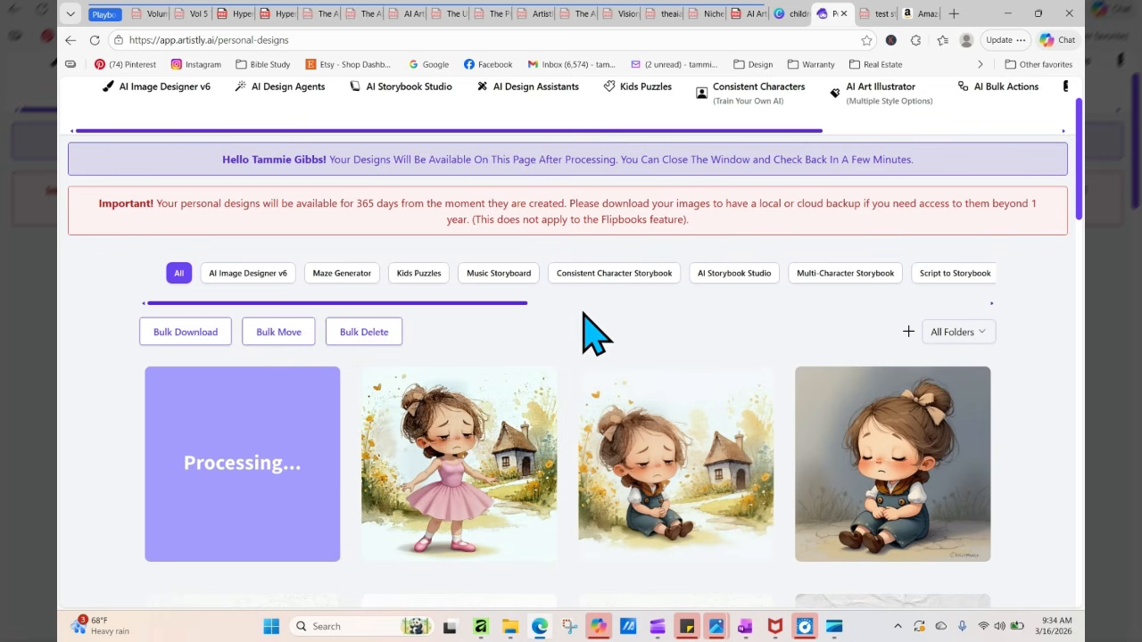
Refresh the personal designs until the newly stylized image finishes processing
{"action": "left_click", "coordinate": [95, 41]}
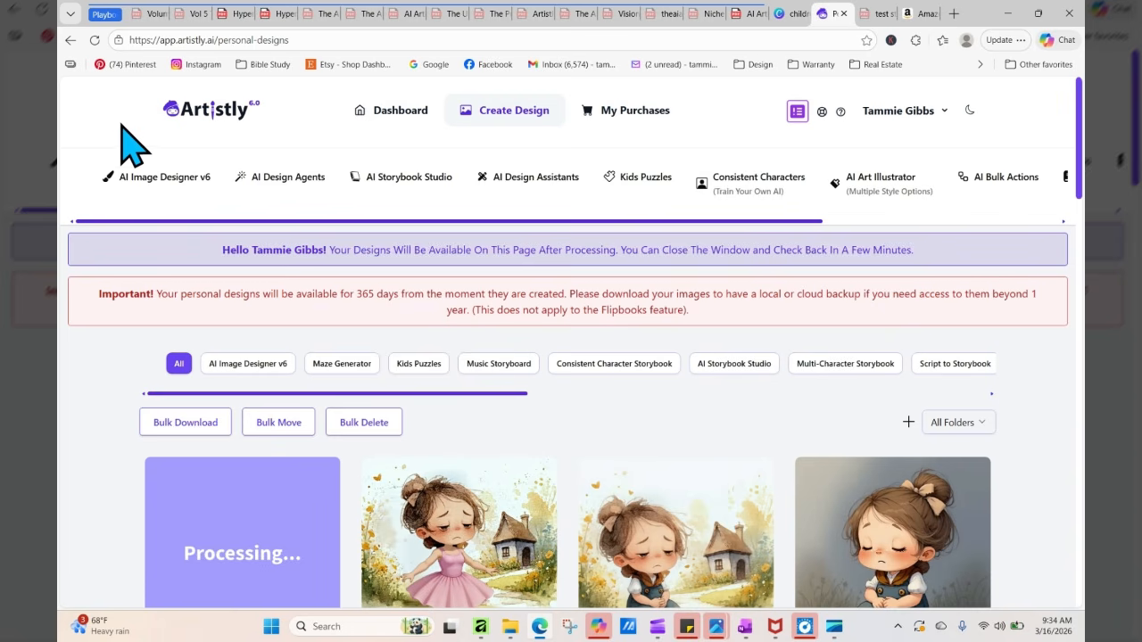
{"action": "left_click", "coordinate": [94, 40]}
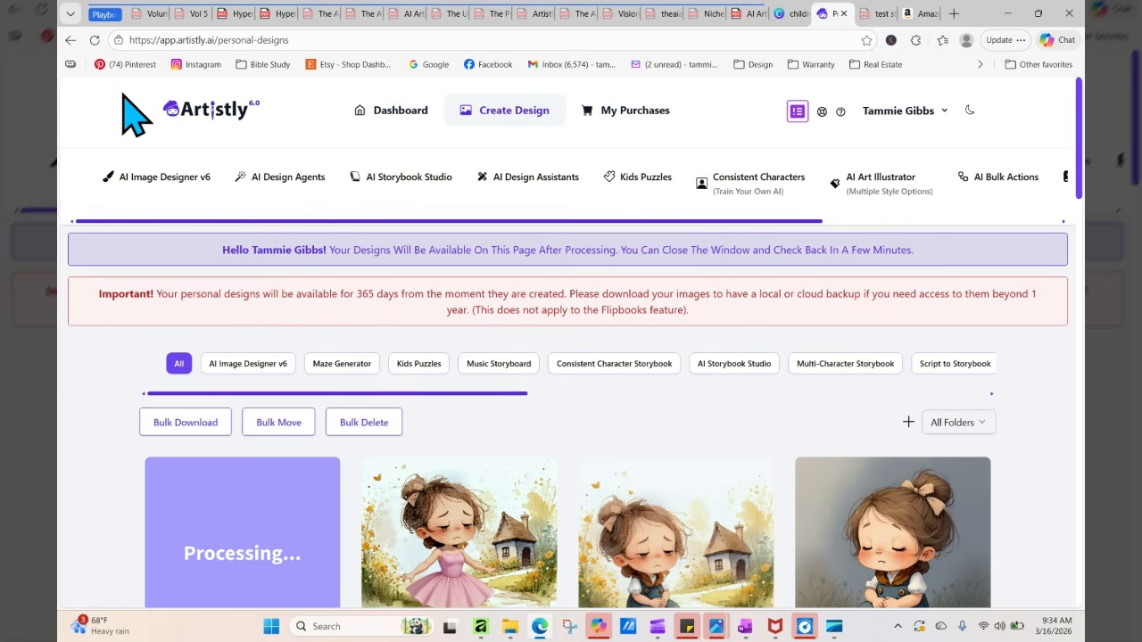
{"action": "left_click", "coordinate": [95, 40]}
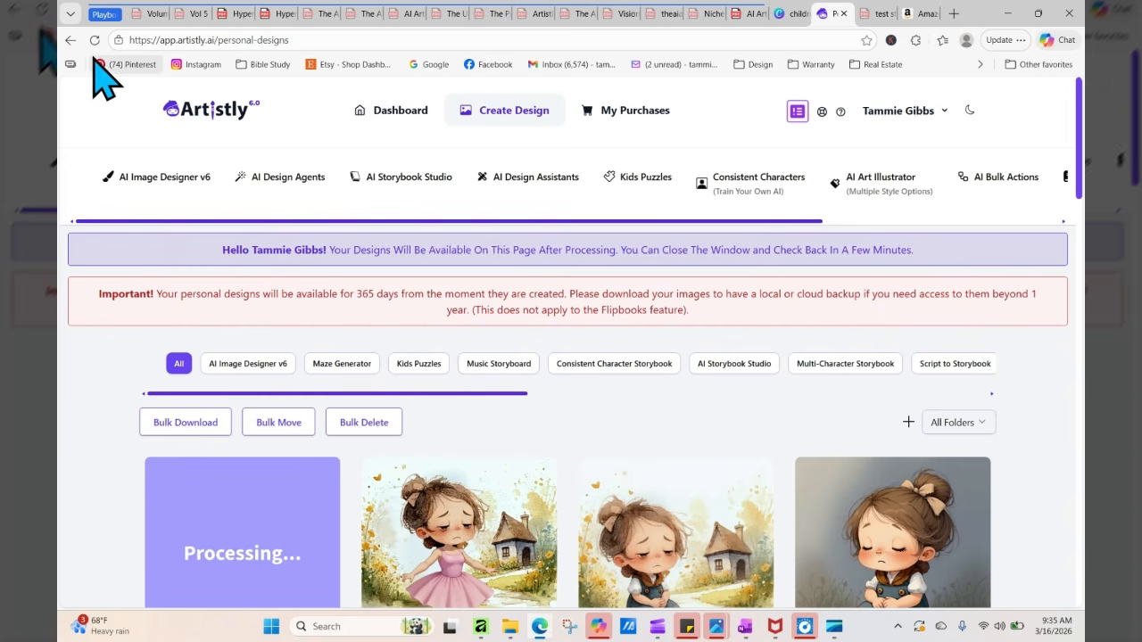
{"action": "left_click", "coordinate": [95, 40]}
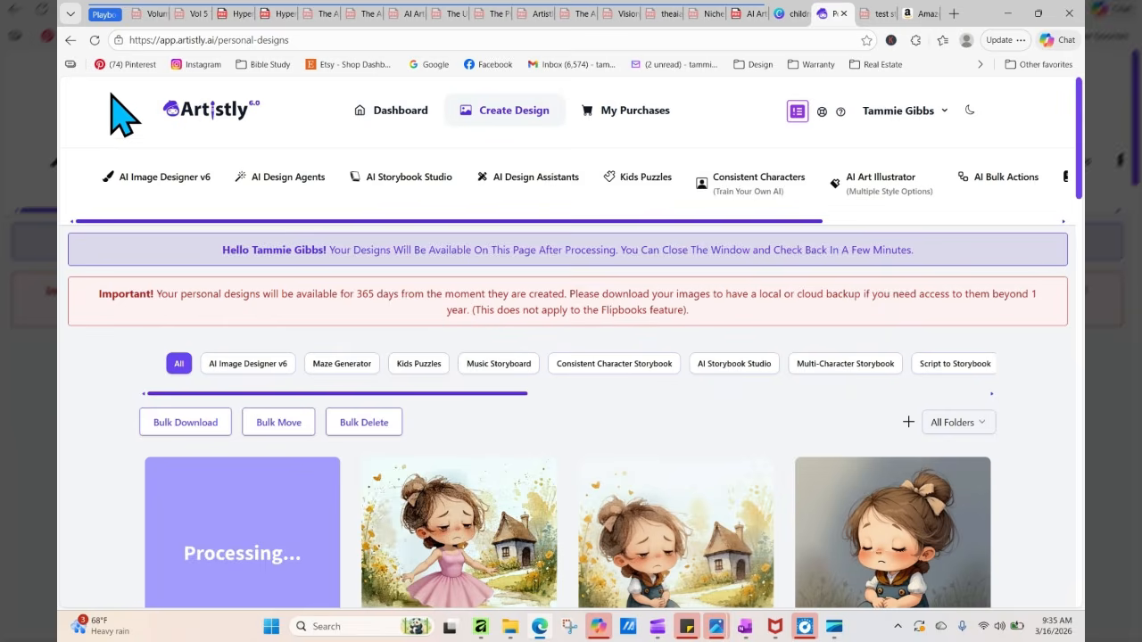
{"action": "left_click", "coordinate": [94, 41]}
{"action": "left_click", "coordinate": [95, 40]}
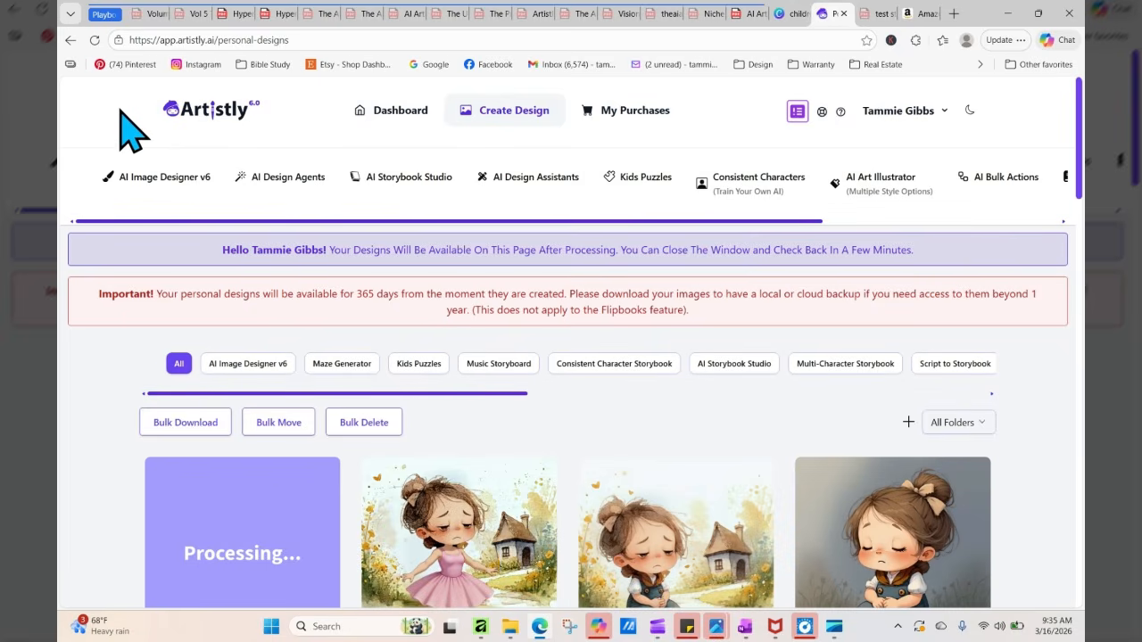
{"action": "left_click", "coordinate": [95, 40]}
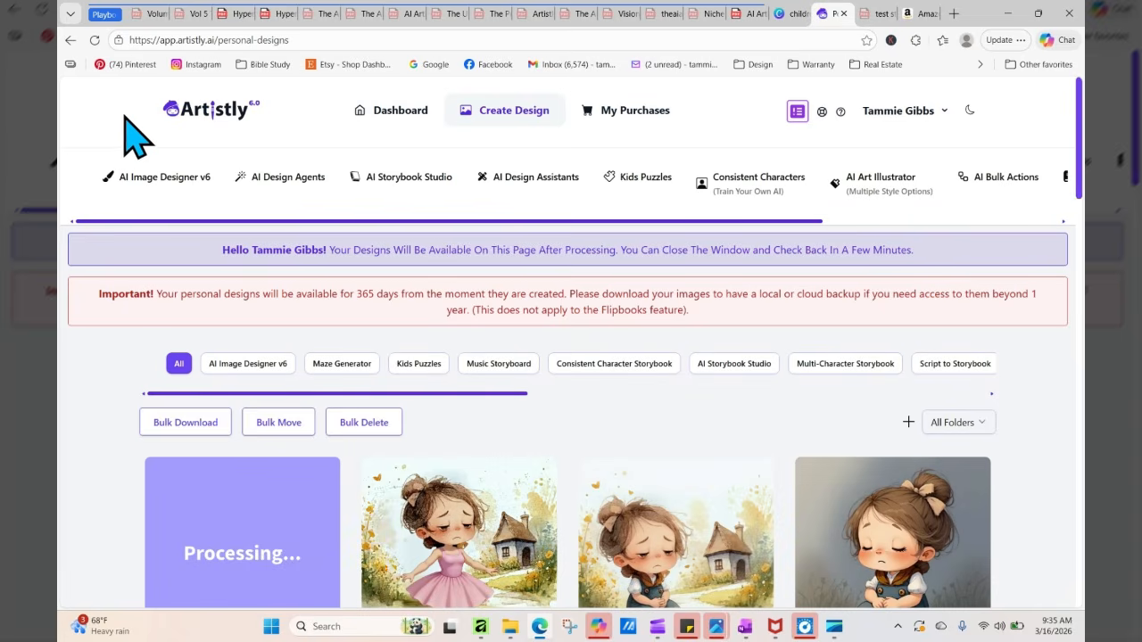
{"action": "scroll", "coordinate": [1081, 120], "scroll_direction": "down", "scroll_amount": 2}
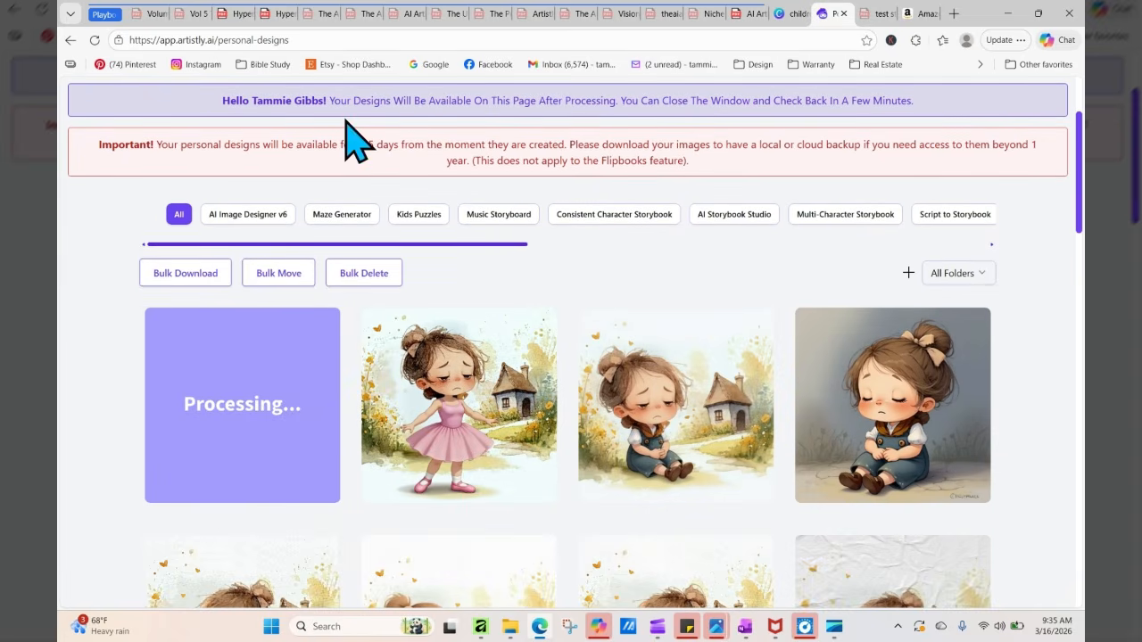
{"action": "left_click", "coordinate": [94, 41]}
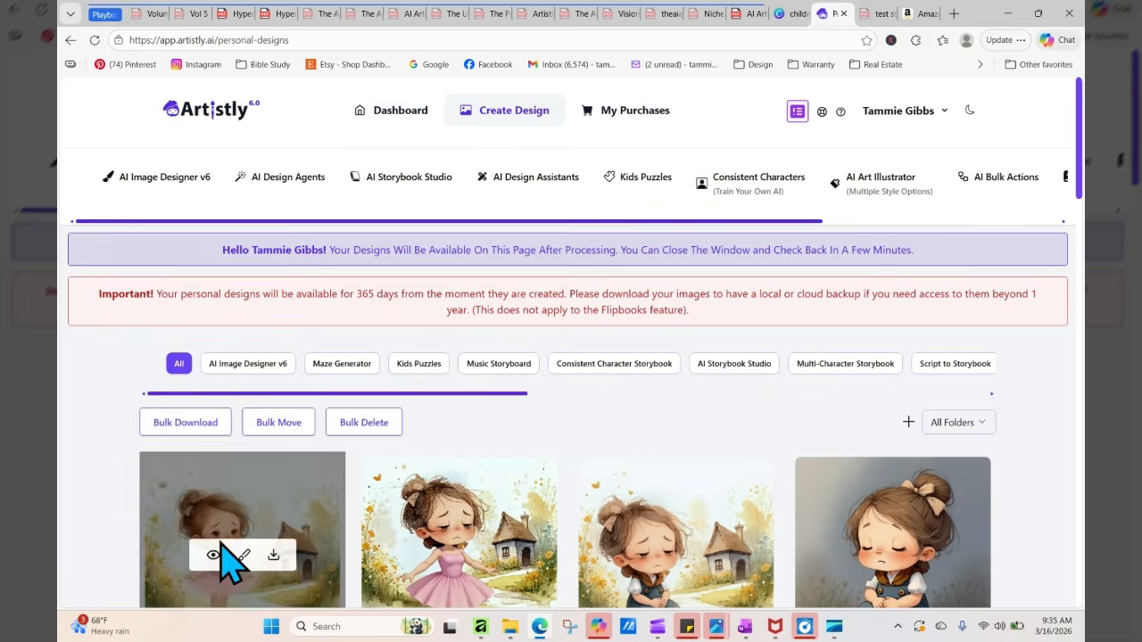
View the enlarged details of the new Human Stylizer image of the girl in the pink tutu, and close them
{"action": "left_click", "coordinate": [224, 478]}
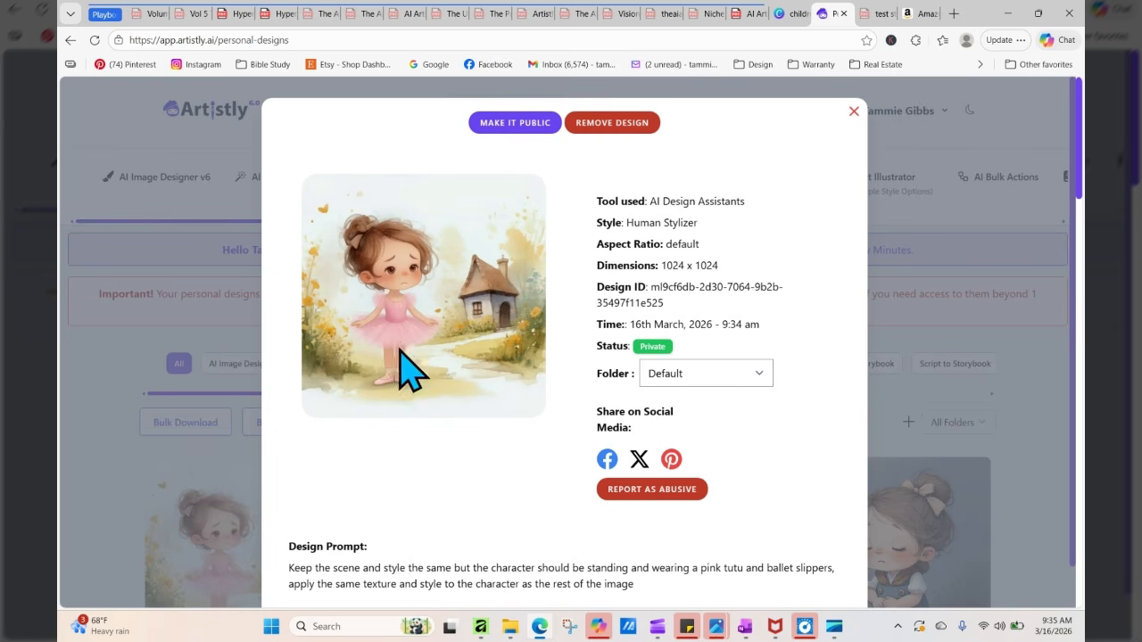
{"action": "left_click", "coordinate": [854, 112]}
{"action": "mouse_move", "coordinate": [237, 476]}
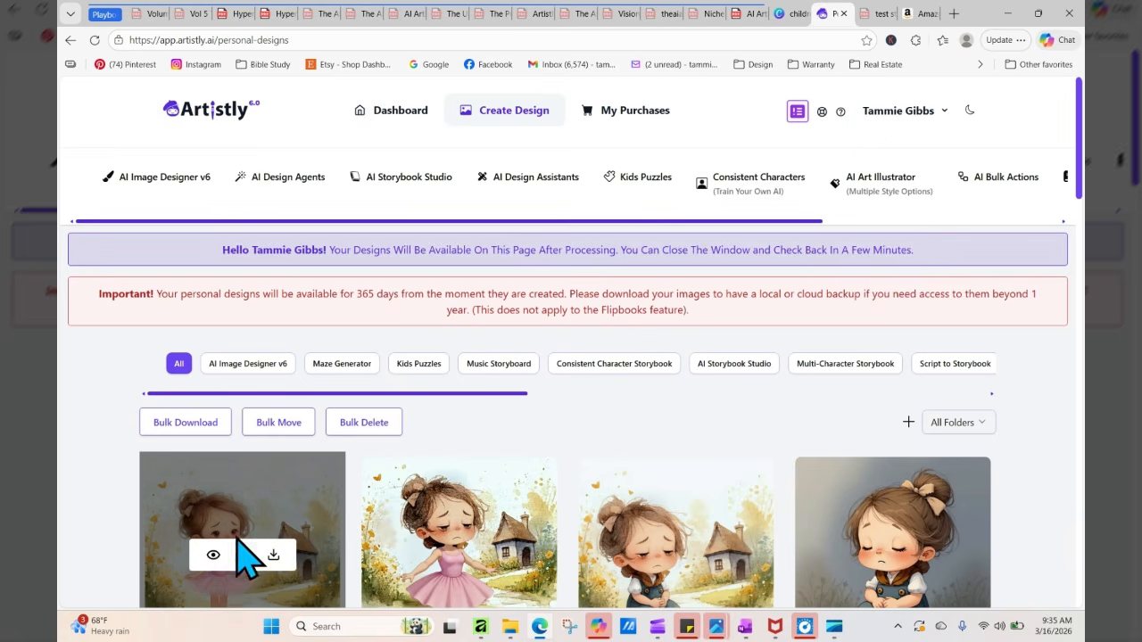
{"action": "left_click", "coordinate": [213, 555]}
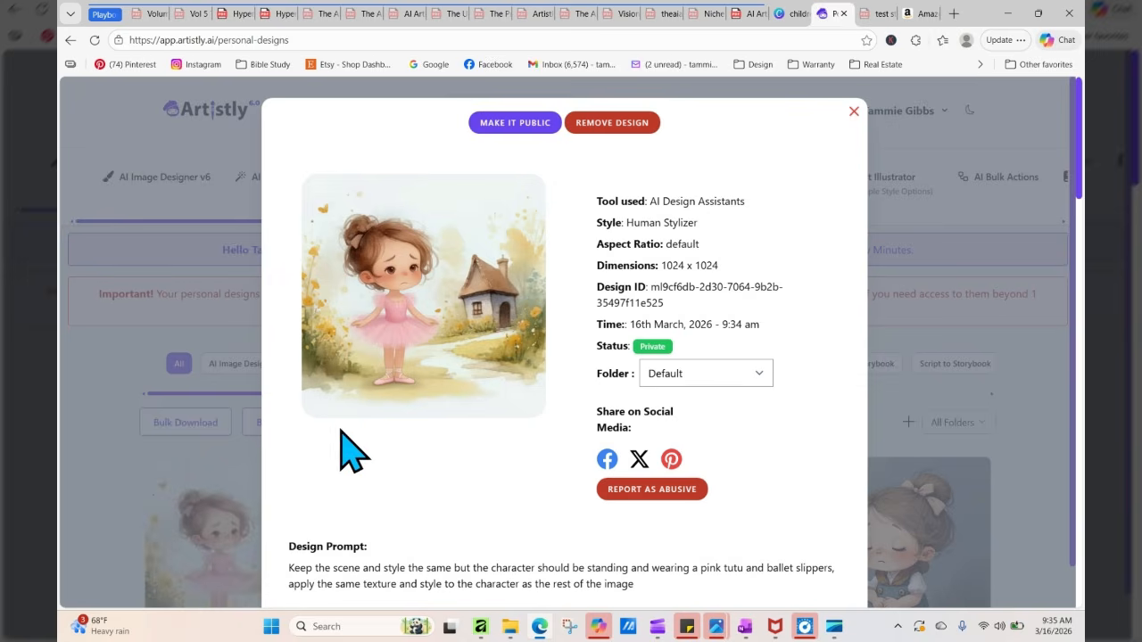
{"action": "left_click", "coordinate": [854, 112]}
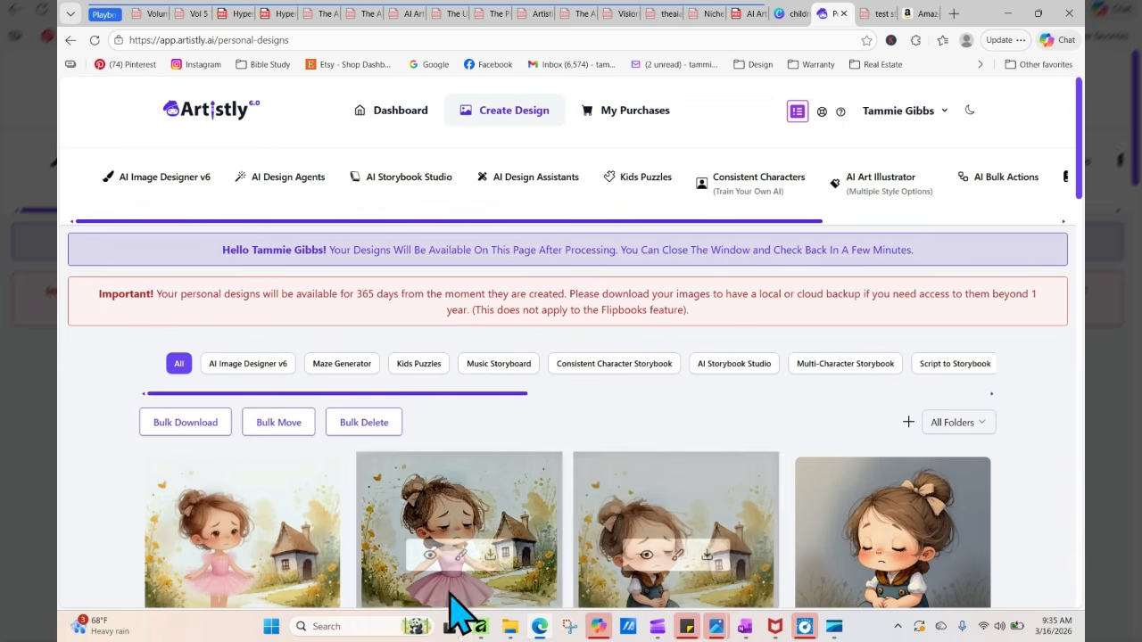
{"action": "mouse_move", "coordinate": [212, 564]}
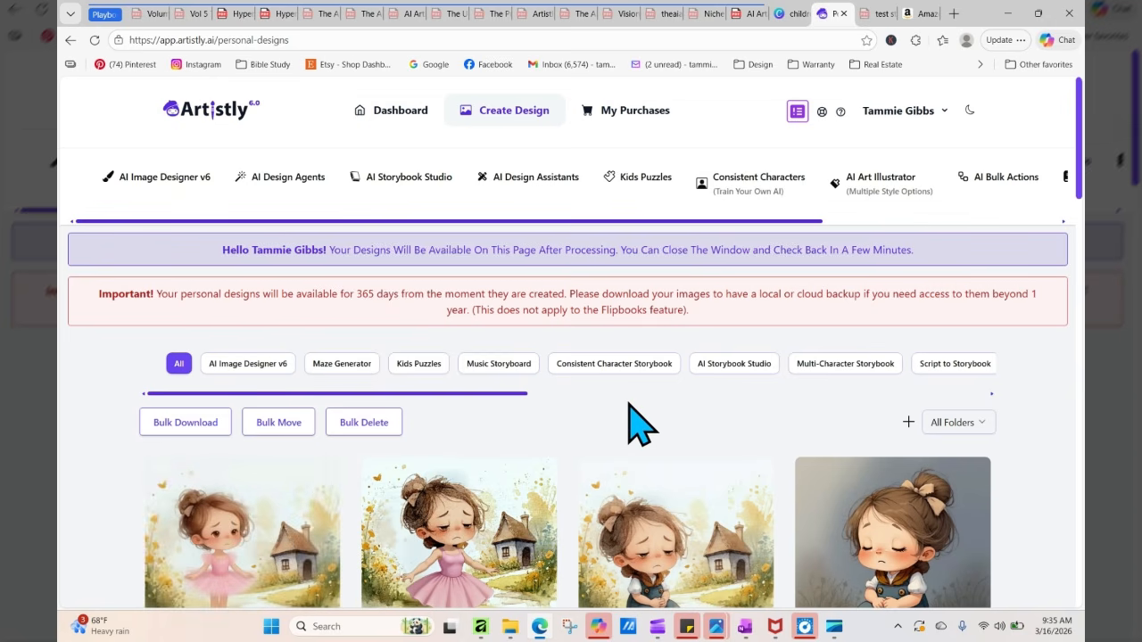
In the Artistly personal designs, view the details of the Consistent Characters image of the smiling girl with the pink bow, and close them
{"action": "left_click", "coordinate": [785, 14]}
{"action": "left_click", "coordinate": [834, 13]}
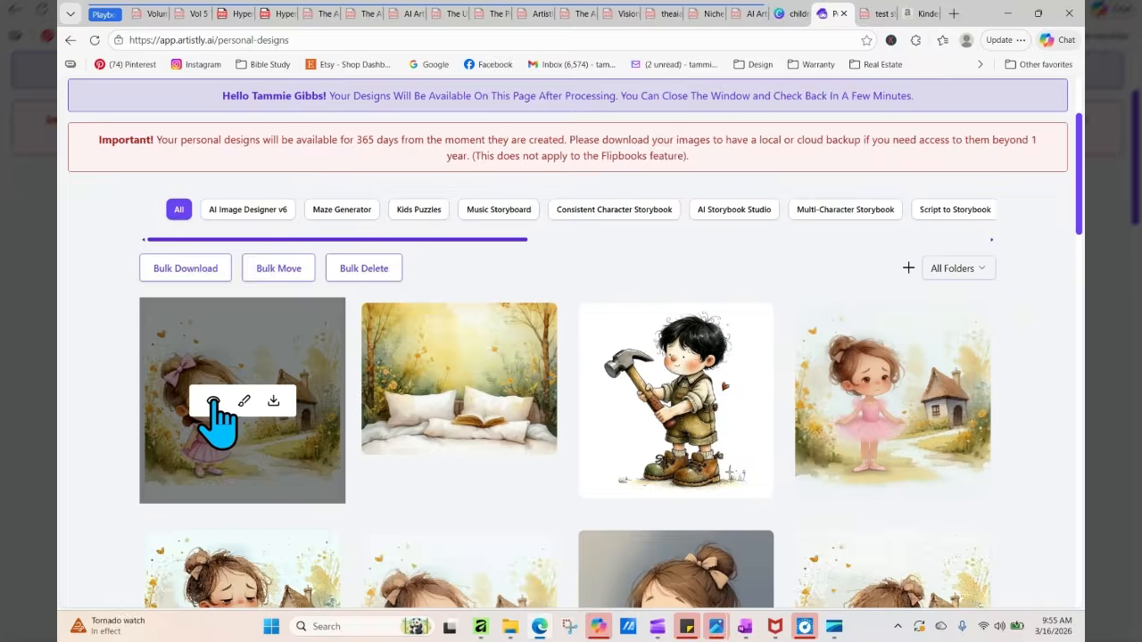
{"action": "left_click", "coordinate": [214, 403]}
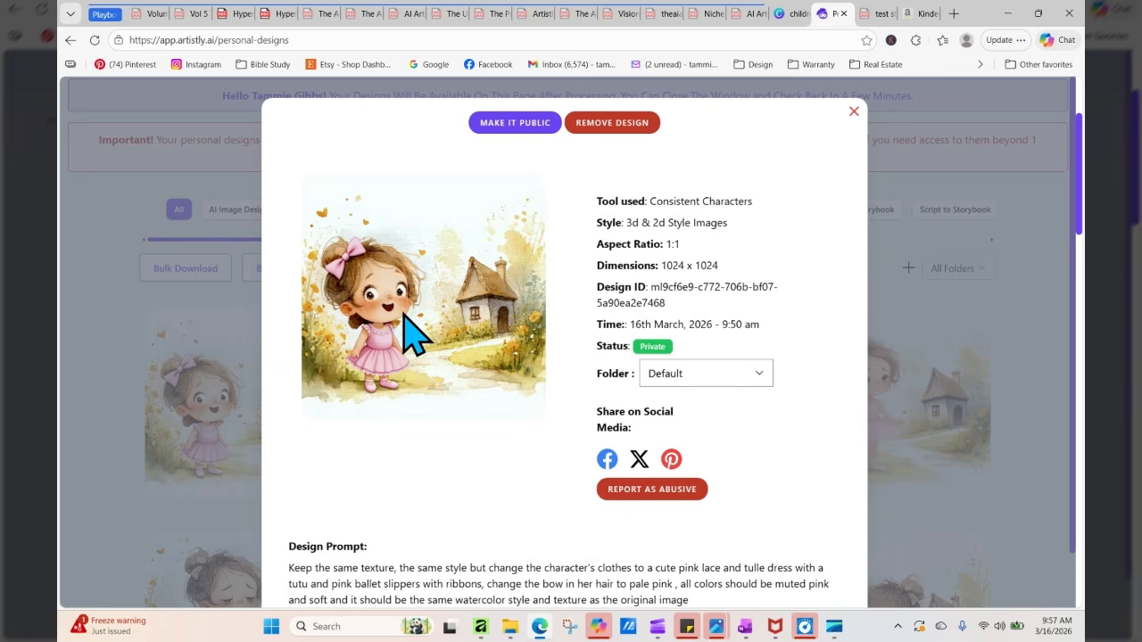
{"action": "left_click", "coordinate": [854, 111]}
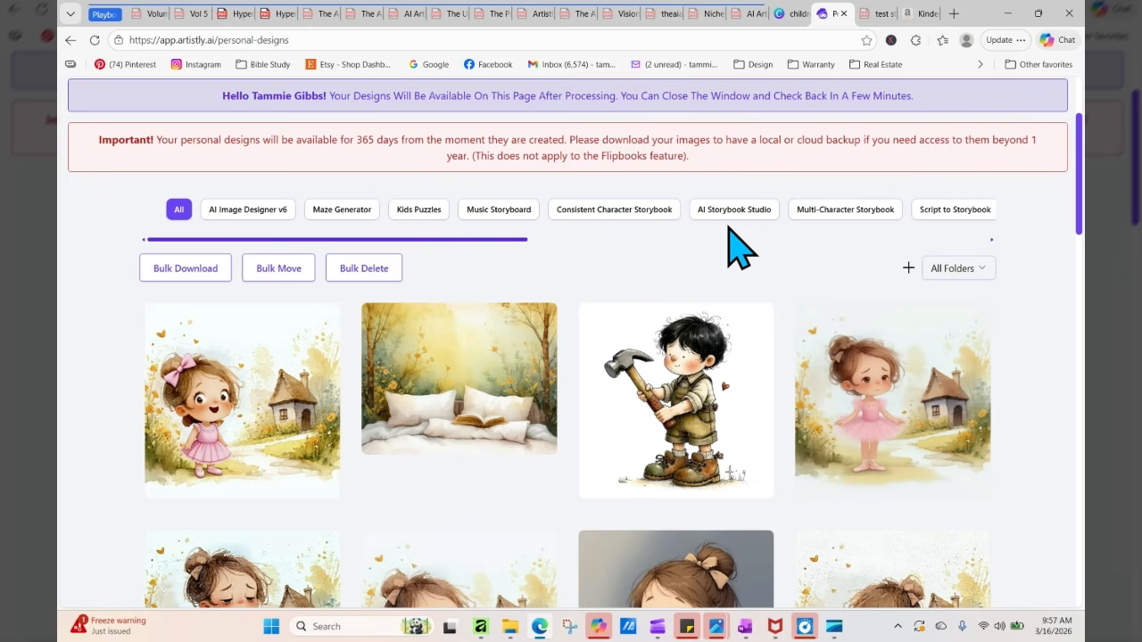
Switch to the Amazon Best Sellers in Children's Animals Books and browse the ranking down to number 100
{"action": "mouse_move", "coordinate": [730, 462]}
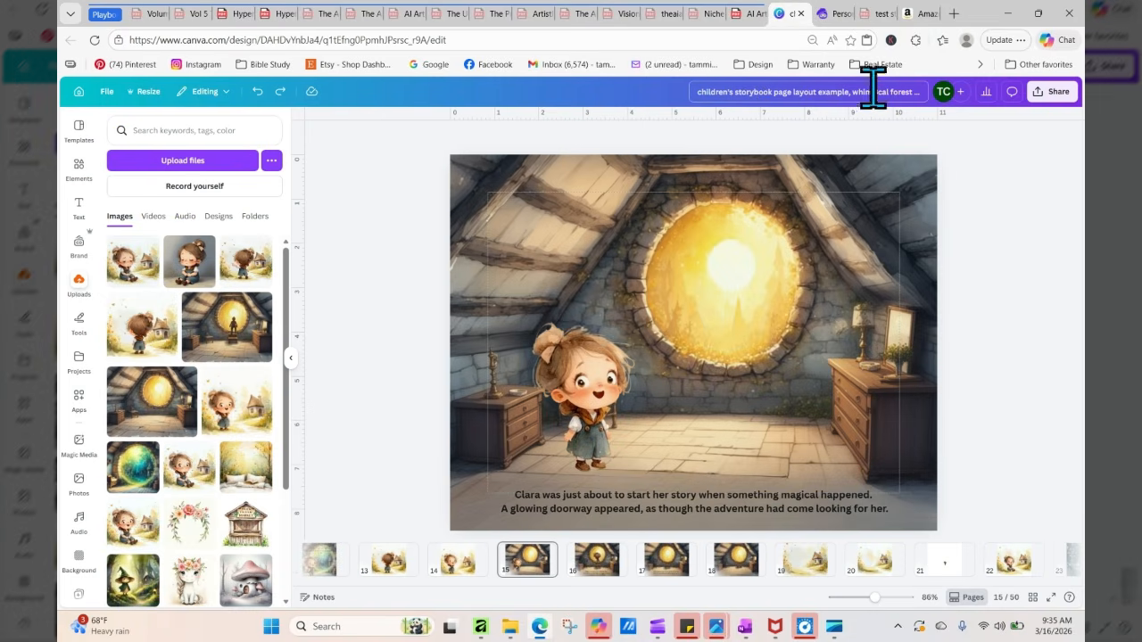
{"action": "left_click", "coordinate": [919, 13]}
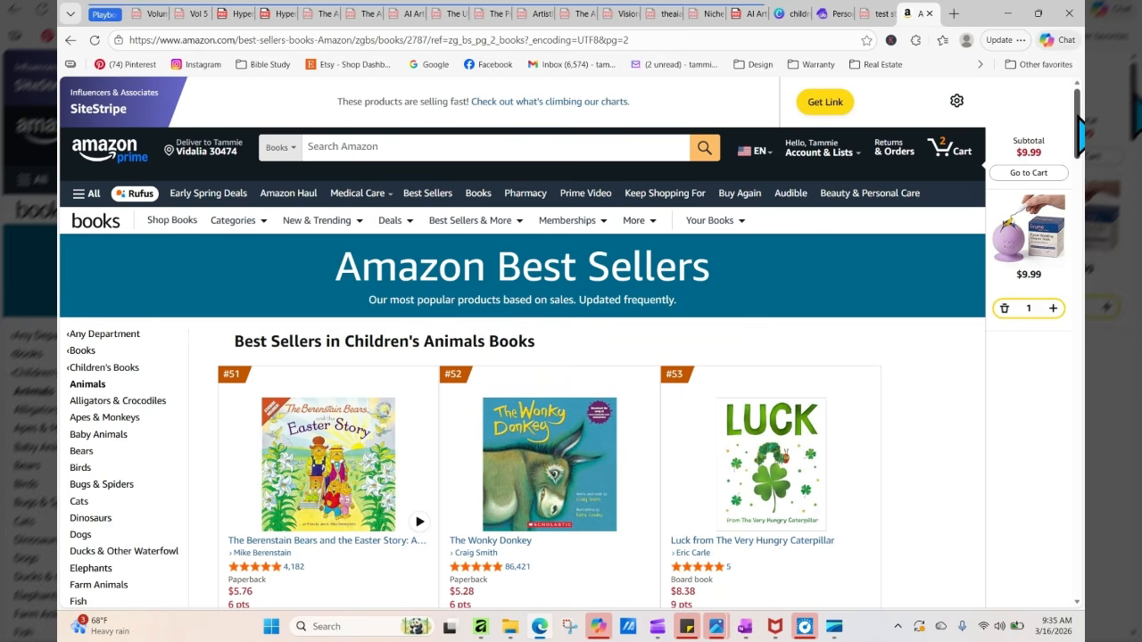
{"action": "left_click_drag", "start_coordinate": [1079, 134], "coordinate": [1076, 469]}
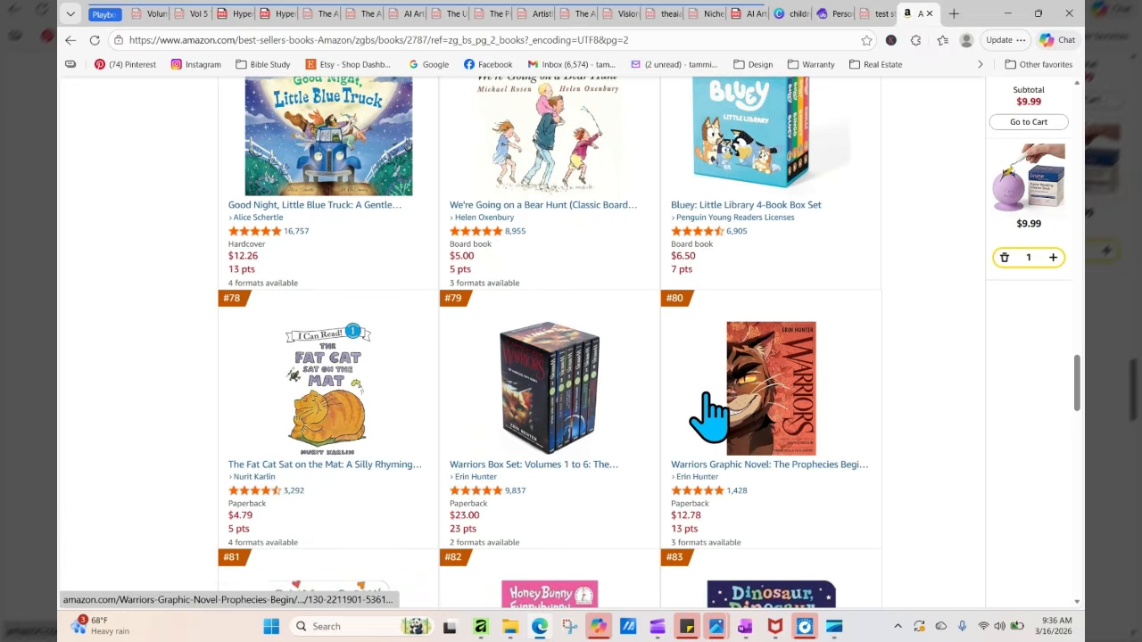
{"action": "left_click_drag", "start_coordinate": [1080, 353], "coordinate": [1082, 419]}
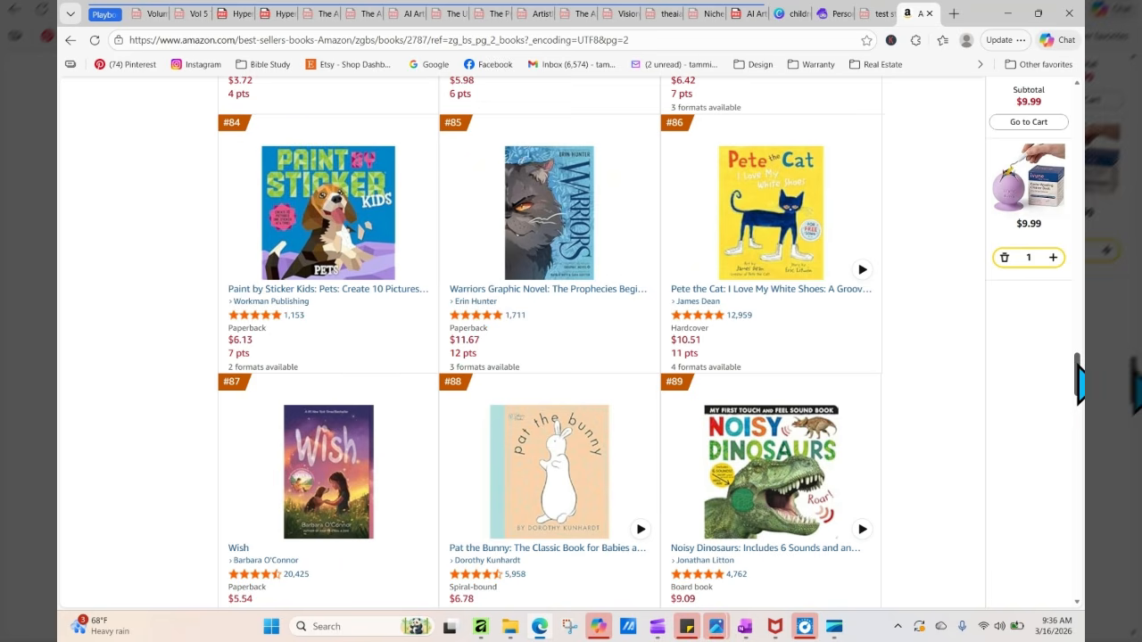
{"action": "left_click_drag", "start_coordinate": [1080, 383], "coordinate": [1079, 446]}
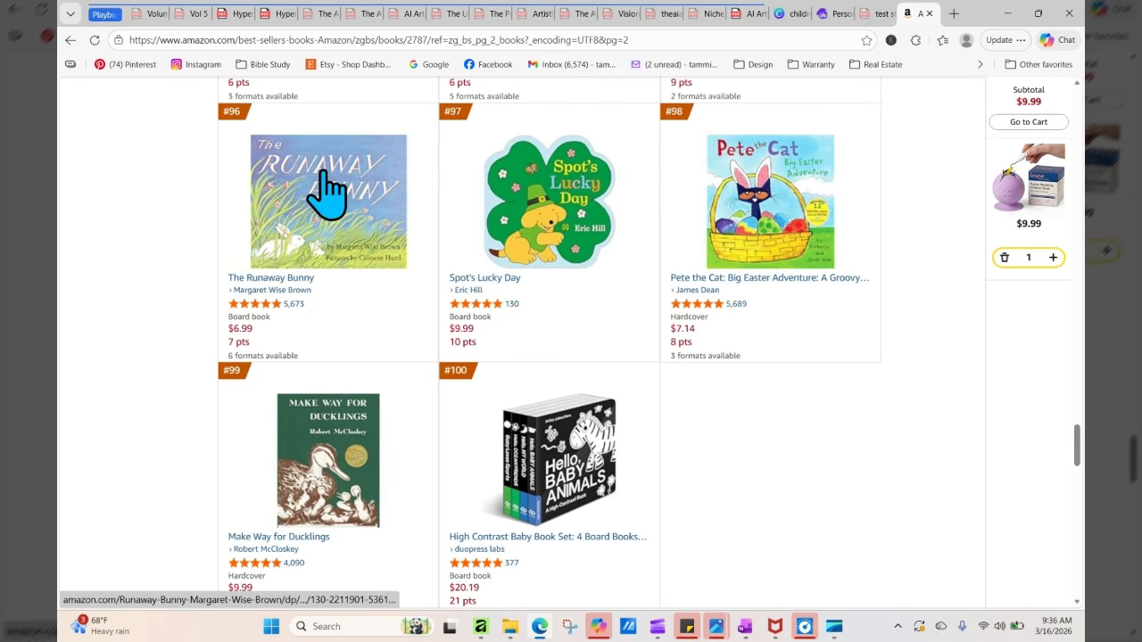
Open The Runaway Bunny from the ranking, view its reading sample, and return to the product page
{"action": "left_click", "coordinate": [339, 229]}
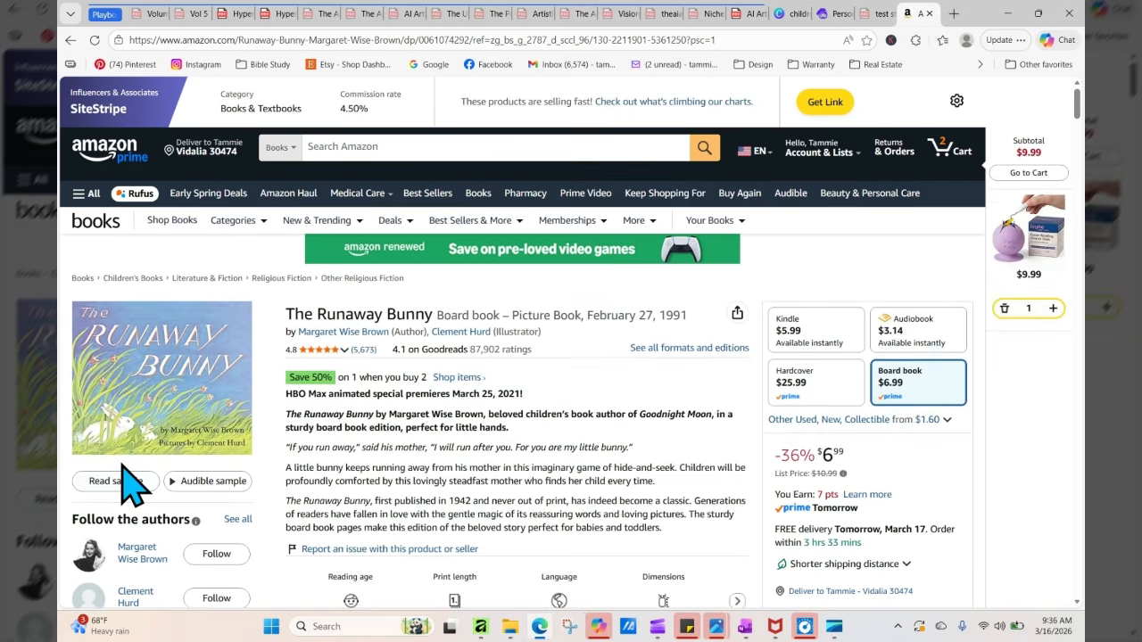
{"action": "left_click", "coordinate": [123, 475]}
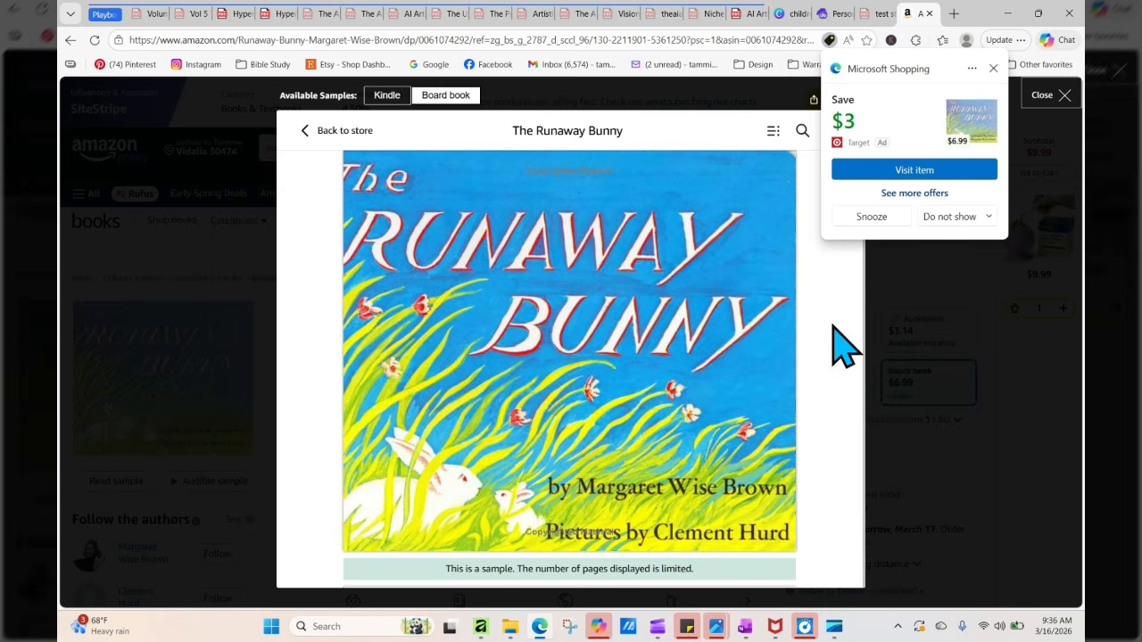
{"action": "left_click", "coordinate": [993, 67]}
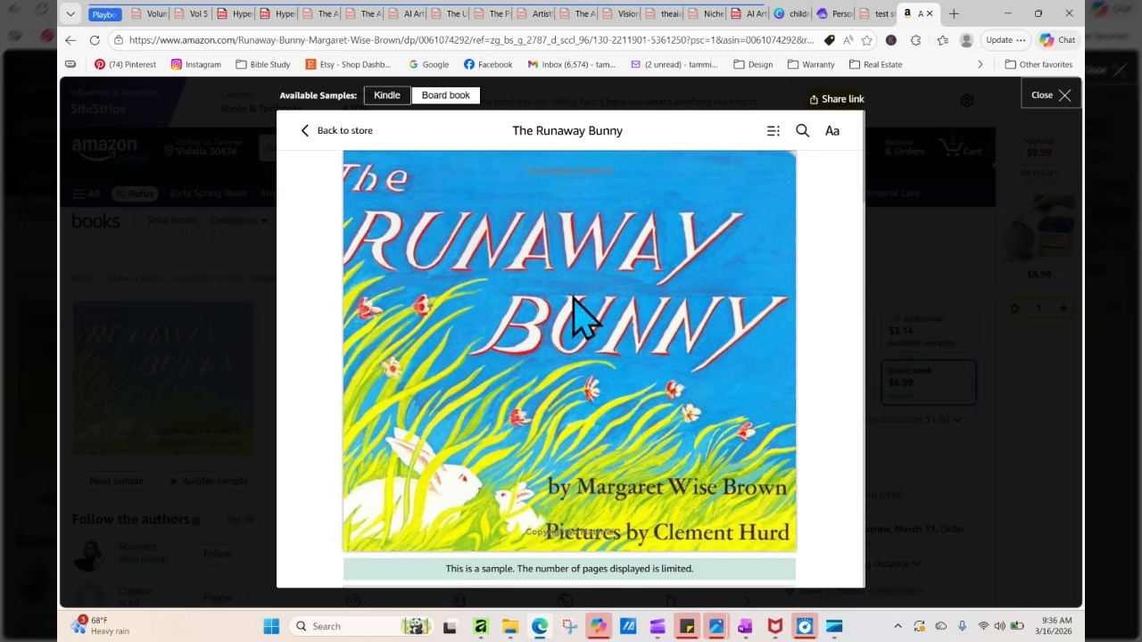
{"action": "left_click", "coordinate": [309, 131]}
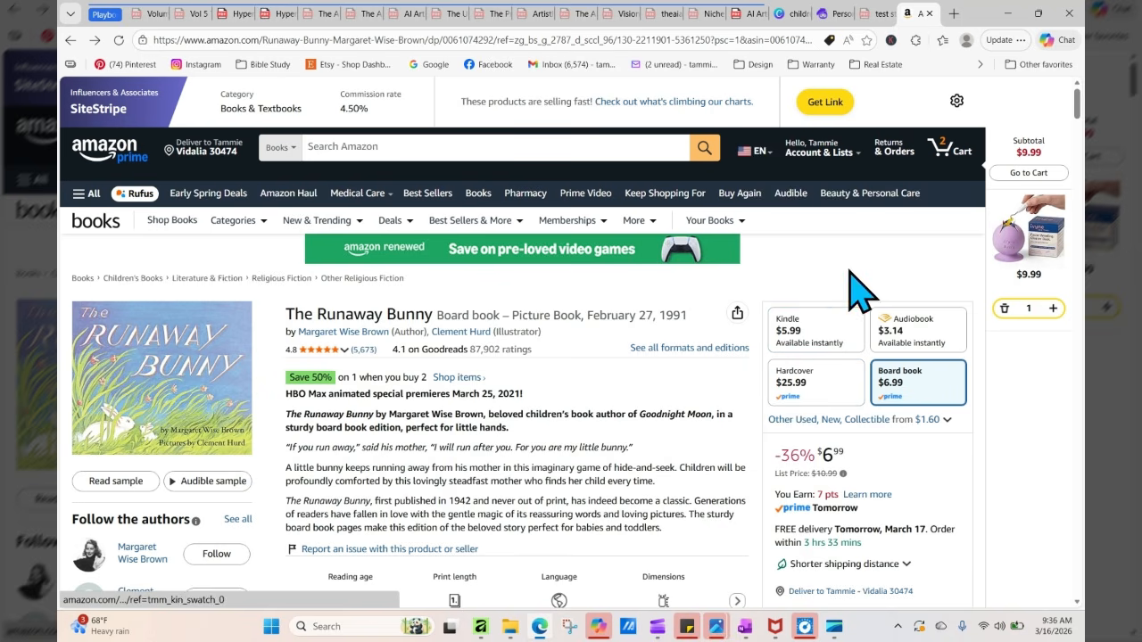
Dismiss the shopping offer on The Runaway Bunny's page and go back to the best sellers list
{"action": "left_click_drag", "start_coordinate": [1079, 100], "coordinate": [1079, 124]}
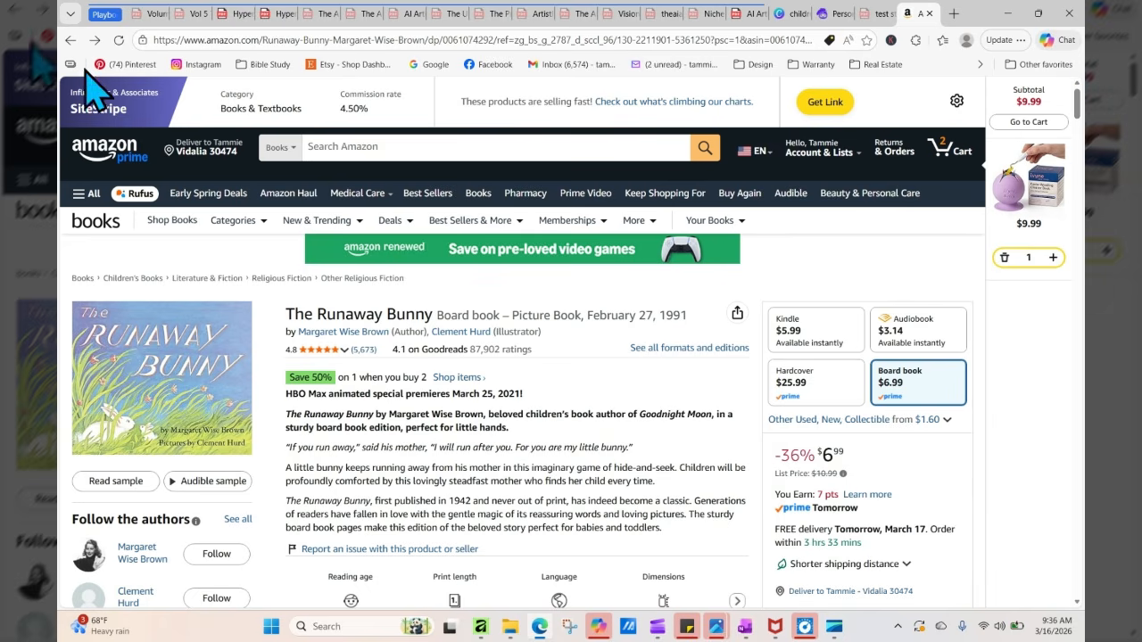
{"action": "left_click", "coordinate": [71, 40]}
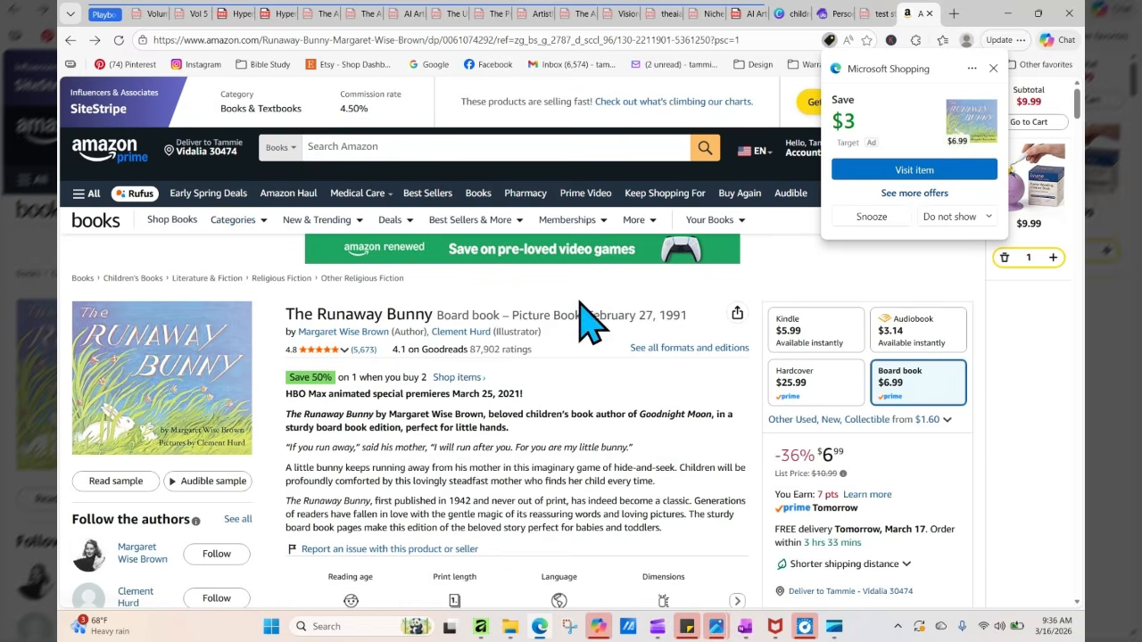
{"action": "left_click", "coordinate": [993, 69]}
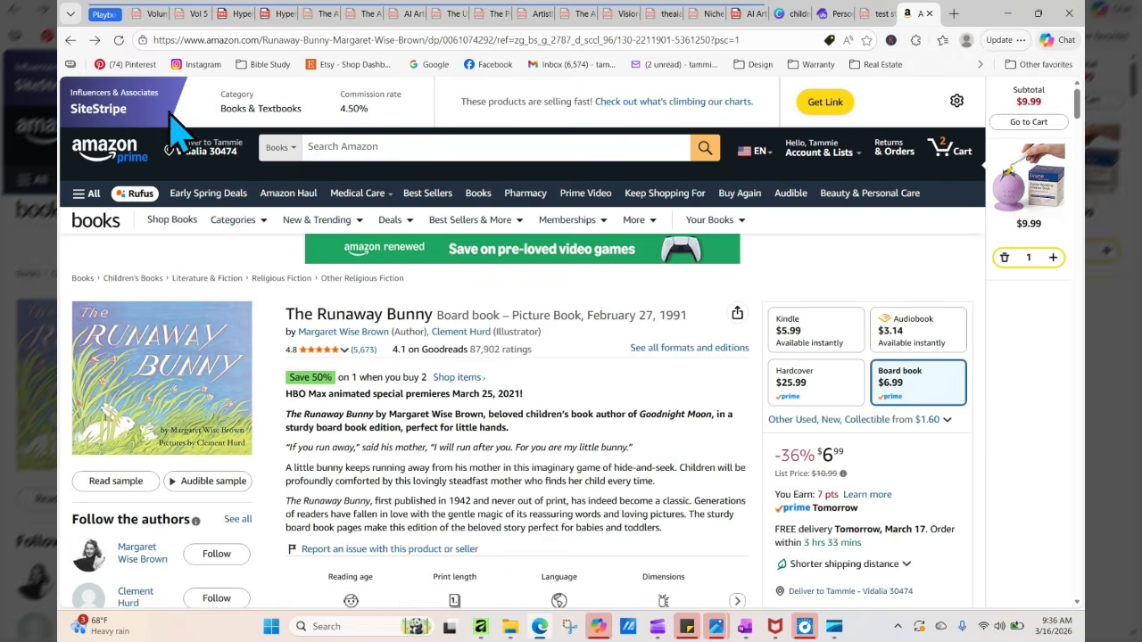
{"action": "mouse_move", "coordinate": [264, 255]}
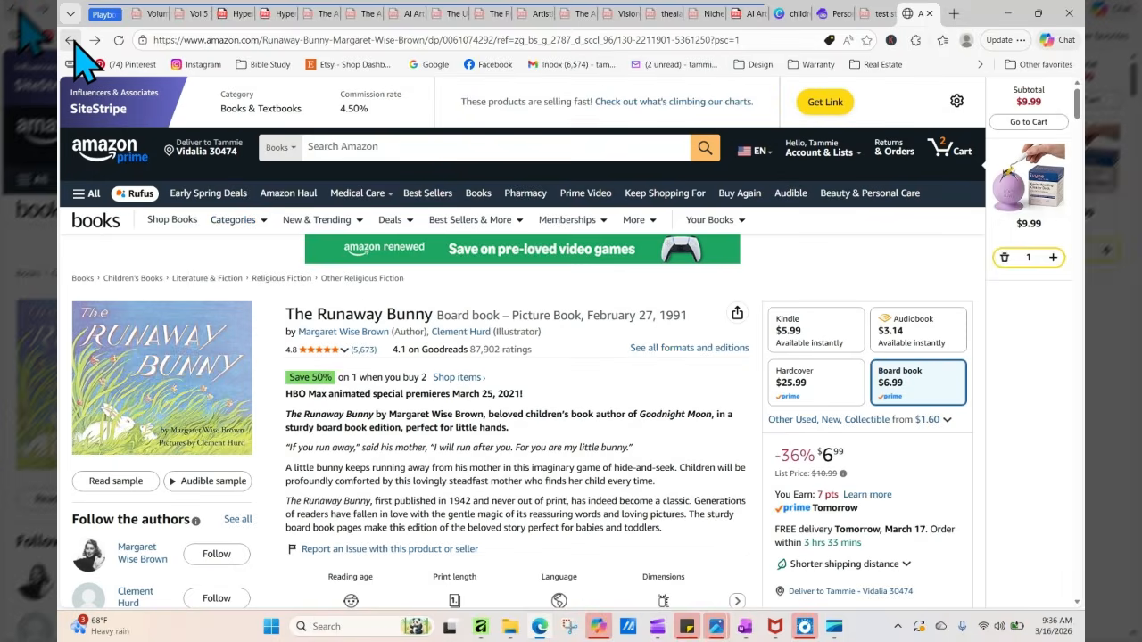
{"action": "left_click", "coordinate": [71, 40]}
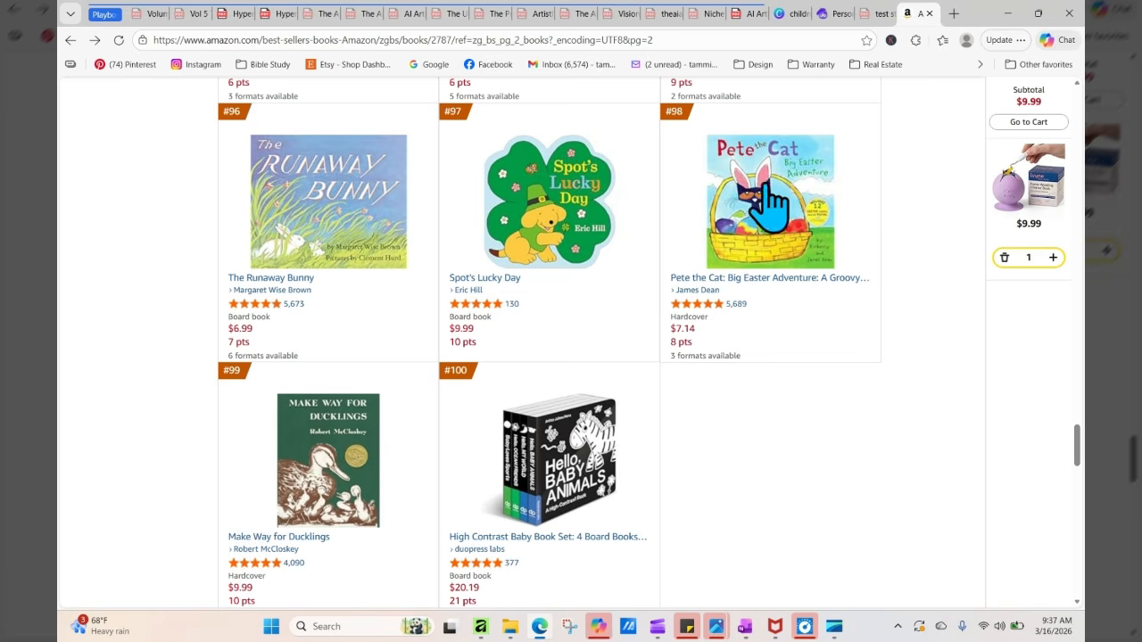
Open the product page of Kindergarten Activity Book Unicorns from the best sellers list and examine it
{"action": "left_click_drag", "start_coordinate": [1078, 446], "coordinate": [1075, 401]}
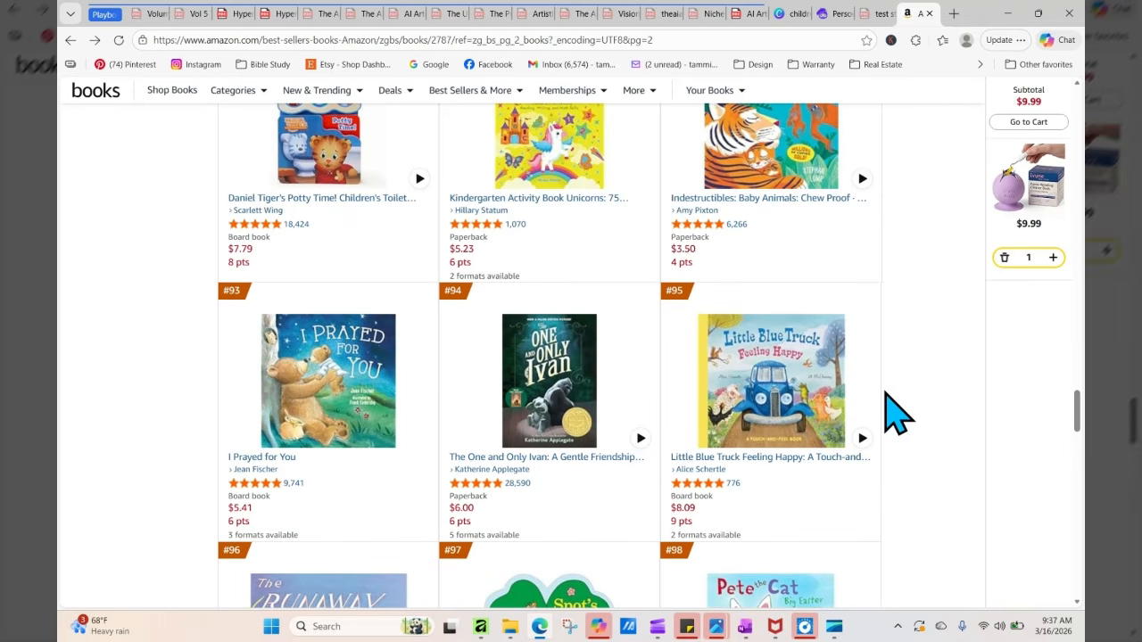
{"action": "left_click", "coordinate": [535, 170]}
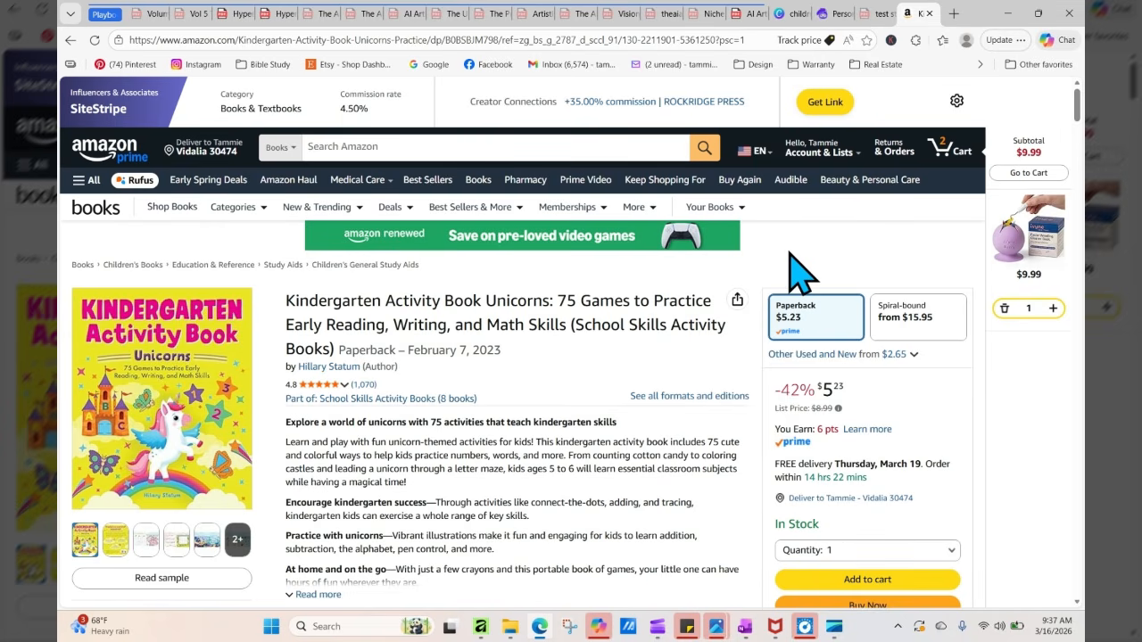
{"action": "scroll", "coordinate": [797, 274], "scroll_direction": "up", "scroll_amount": 1}
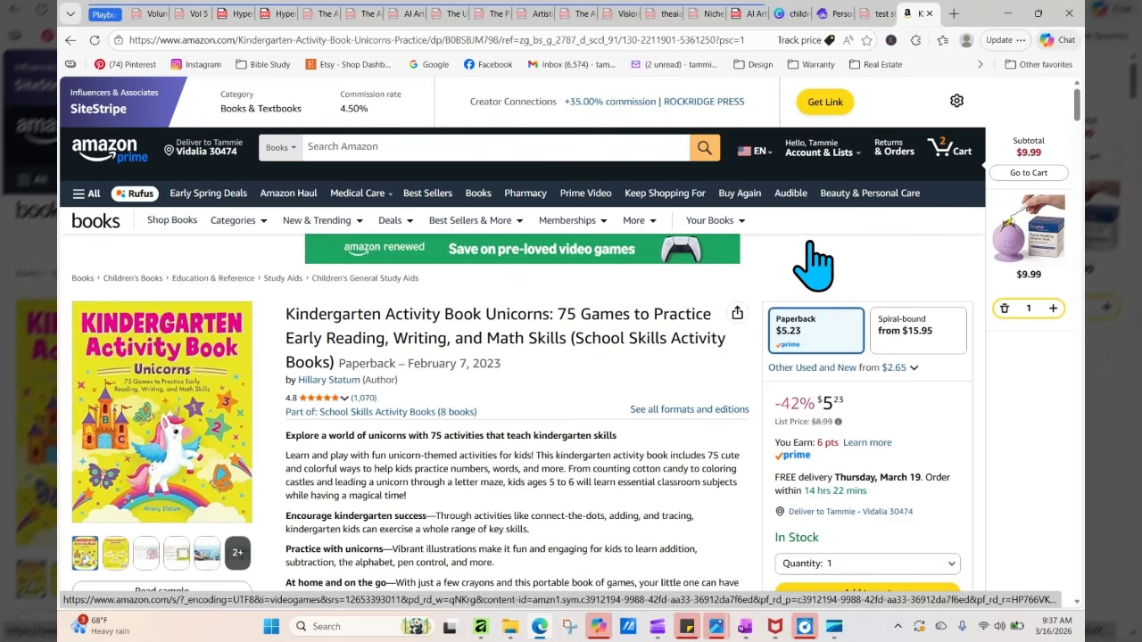
Switch to the Canva storybook layout for a brief check, and return to the Artistly personal designs
{"action": "left_click", "coordinate": [793, 14]}
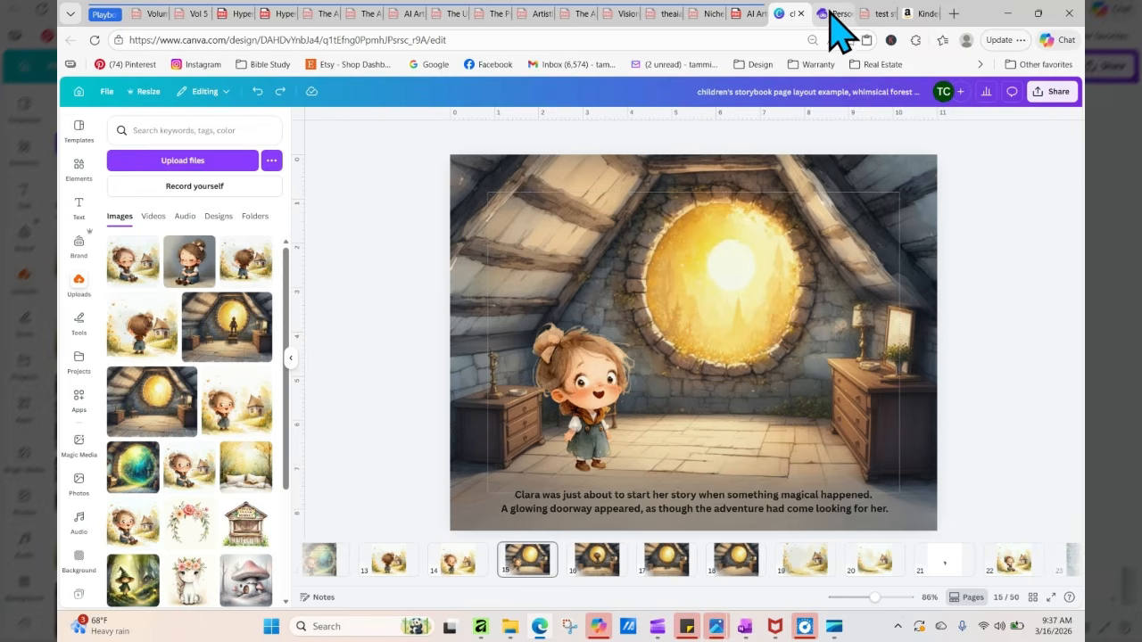
{"action": "left_click", "coordinate": [837, 14]}
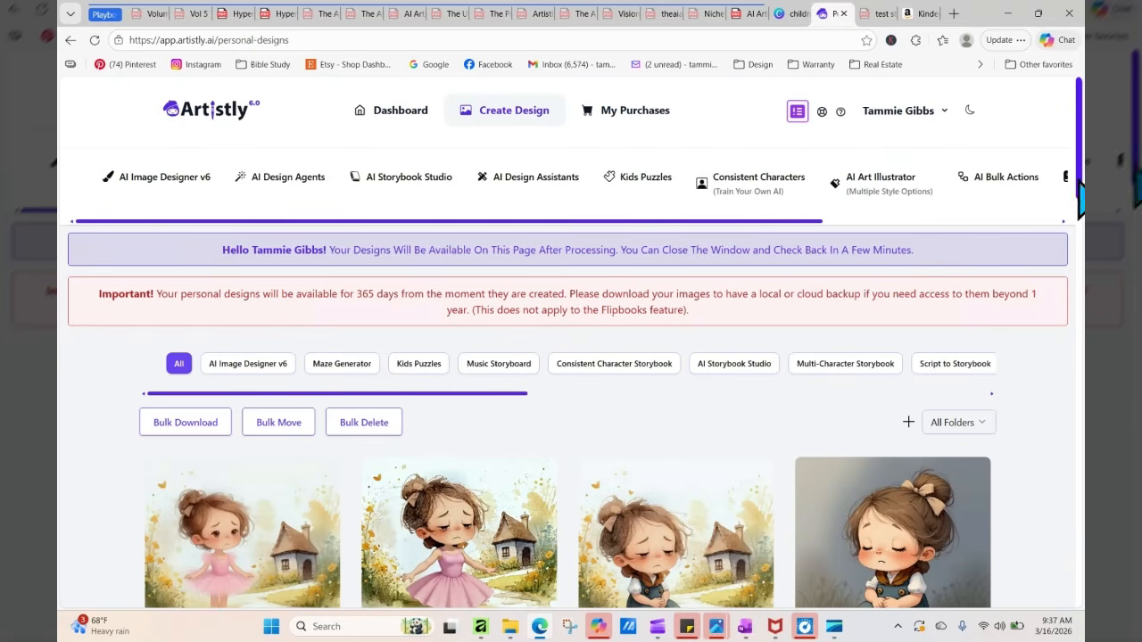
Open the design of the braided girl in a dusty rose dress holding wildflowers, and load its prompt for re-generation
{"action": "scroll", "coordinate": [571, 401], "scroll_direction": "down", "scroll_amount": 3}
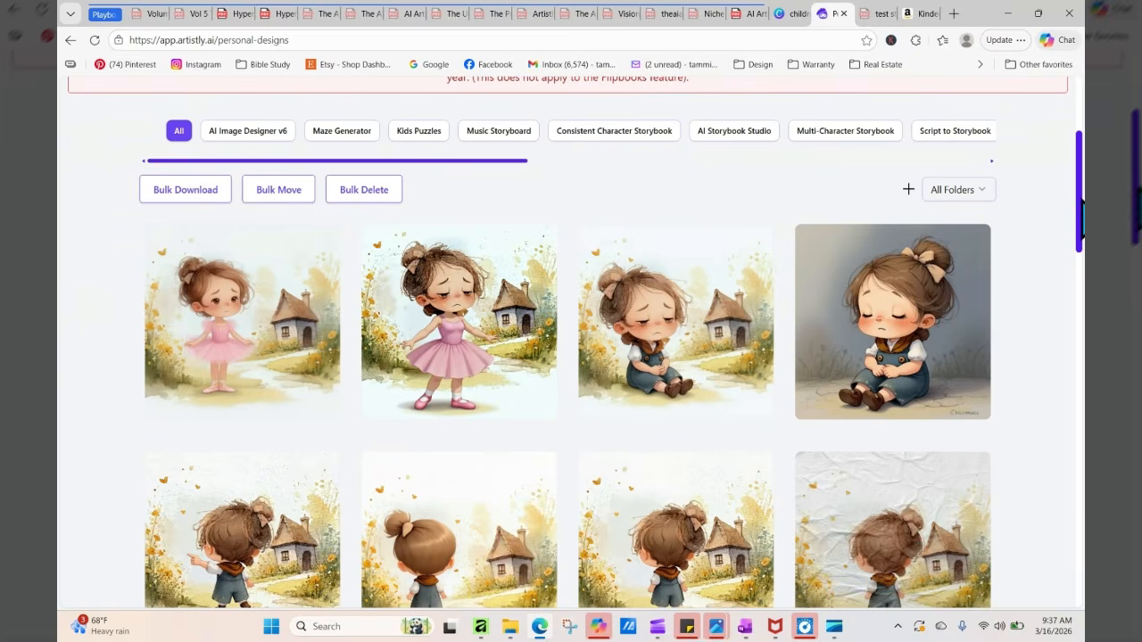
{"action": "scroll", "coordinate": [571, 356], "scroll_direction": "down", "scroll_amount": 10}
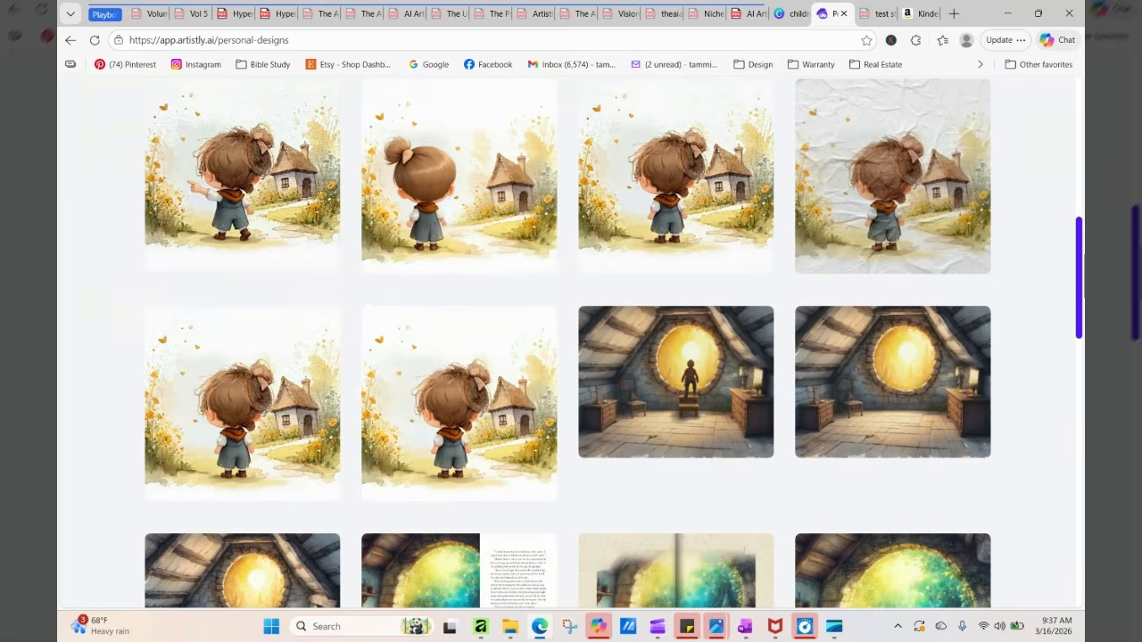
{"action": "scroll", "coordinate": [571, 357], "scroll_direction": "down", "scroll_amount": 10}
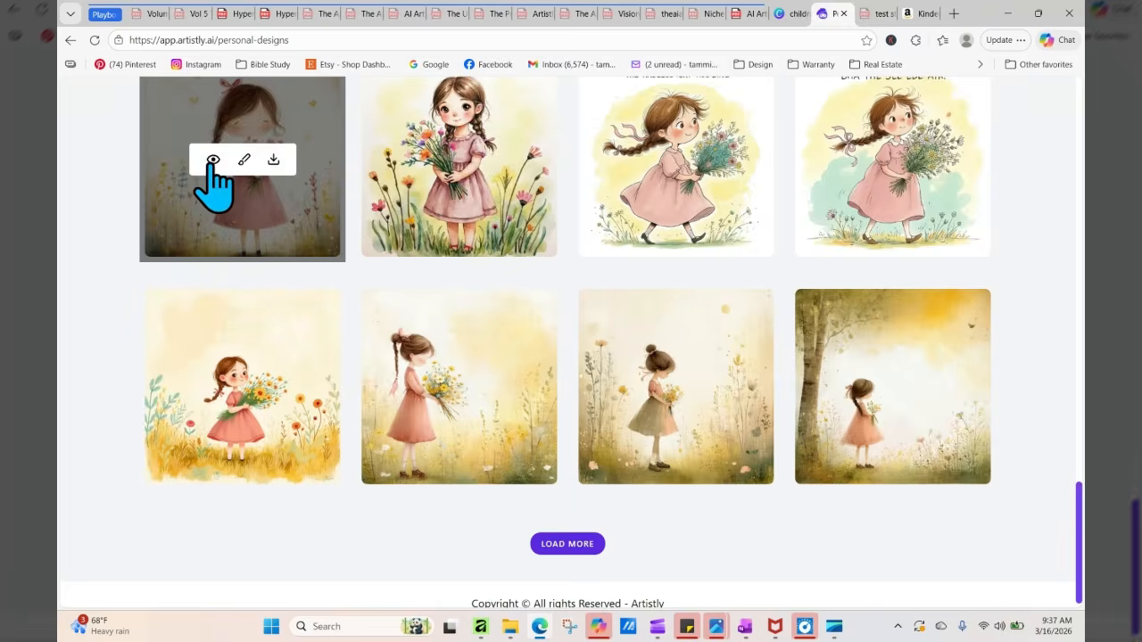
{"action": "left_click", "coordinate": [210, 158]}
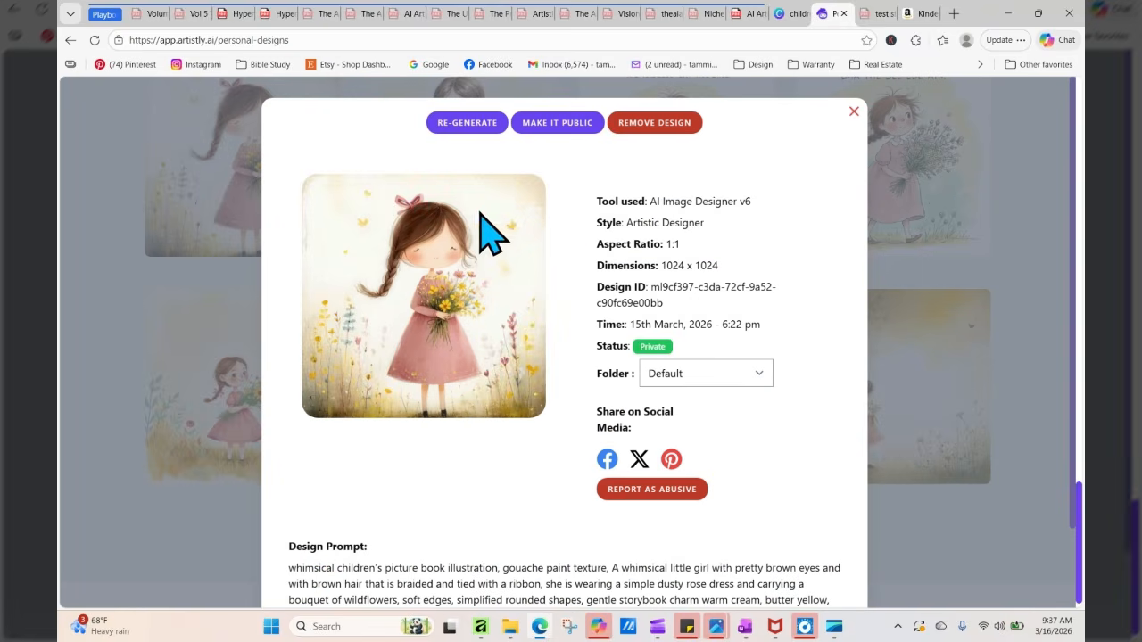
{"action": "left_click", "coordinate": [470, 123]}
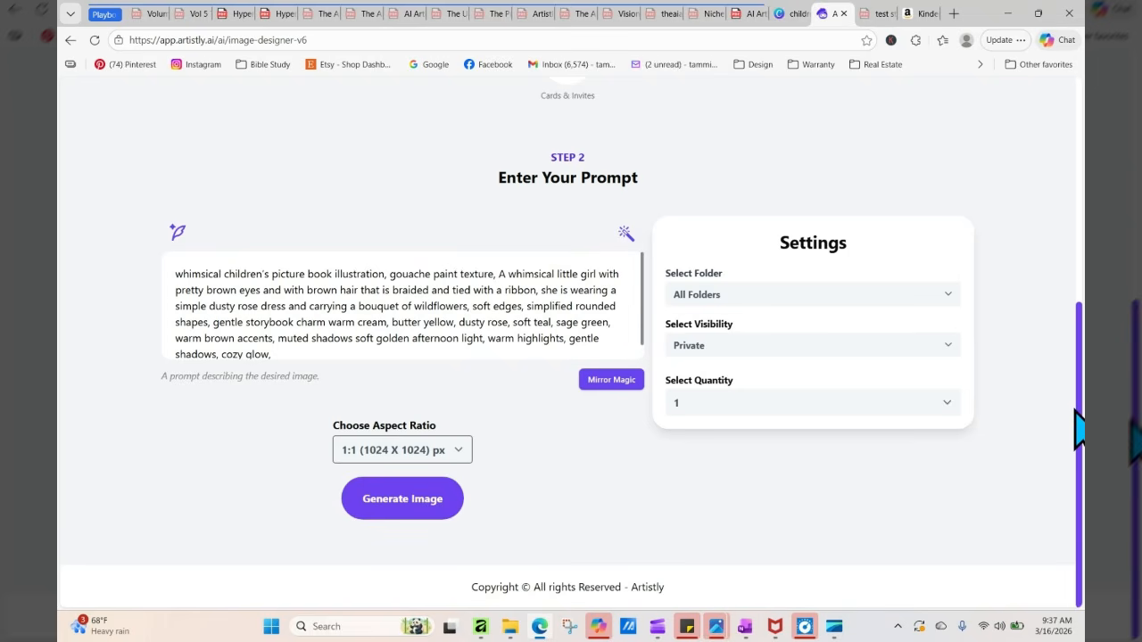
Review the prompt and selected category in the AI Image Designer, and return to the personal designs without generating
{"action": "scroll", "coordinate": [1079, 321], "scroll_direction": "up", "scroll_amount": 2}
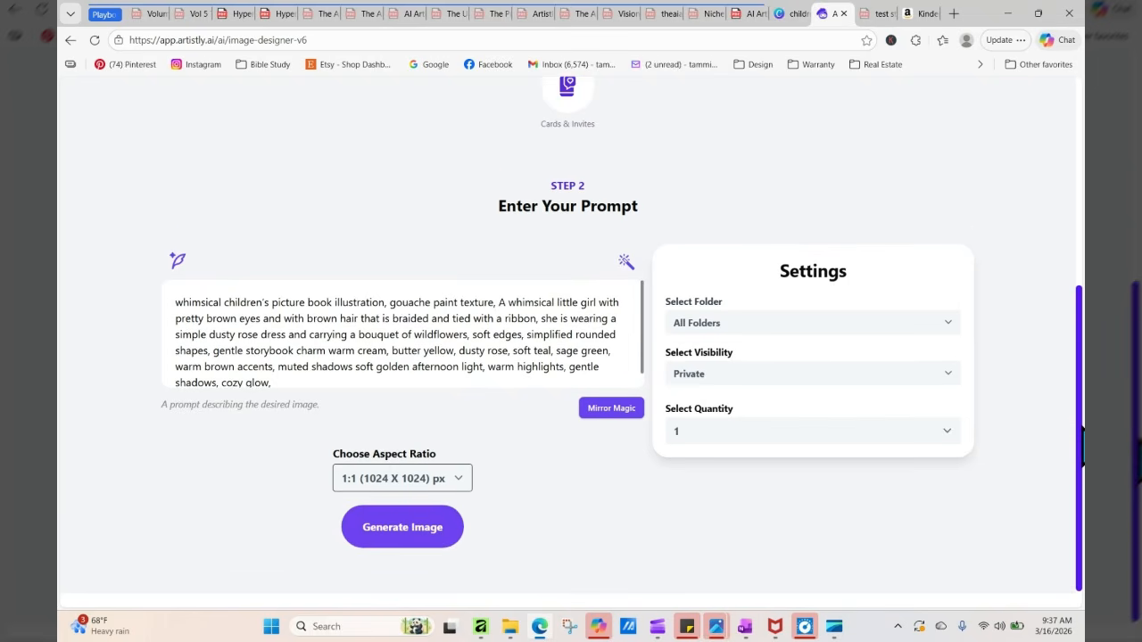
{"action": "scroll", "coordinate": [1082, 317], "scroll_direction": "up", "scroll_amount": 3}
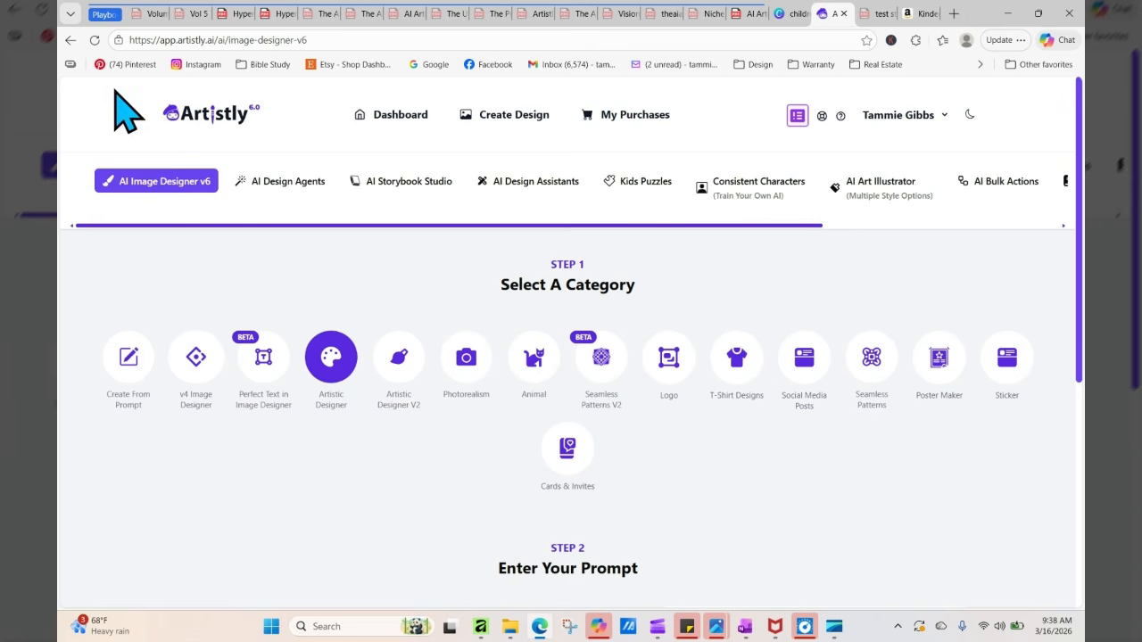
{"action": "left_click", "coordinate": [70, 40]}
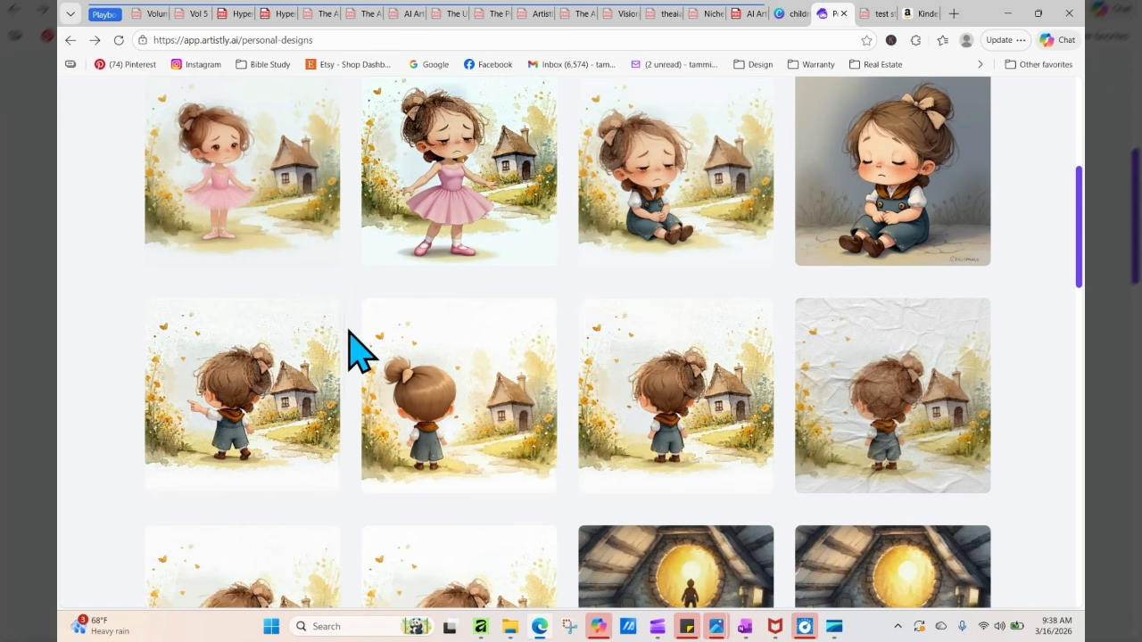
Load further batches of older personal designs and browse down to the illustrations of the black-haired boy with tools
{"action": "scroll", "coordinate": [1079, 285], "scroll_direction": "down", "scroll_amount": 1}
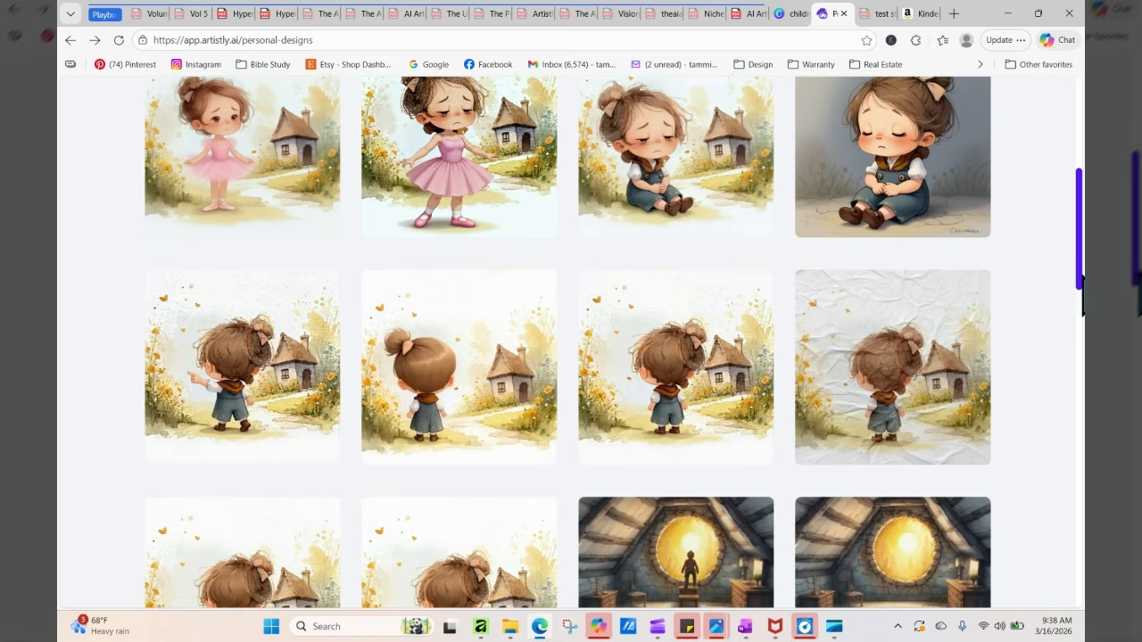
{"action": "left_click_drag", "start_coordinate": [1081, 285], "coordinate": [1081, 588]}
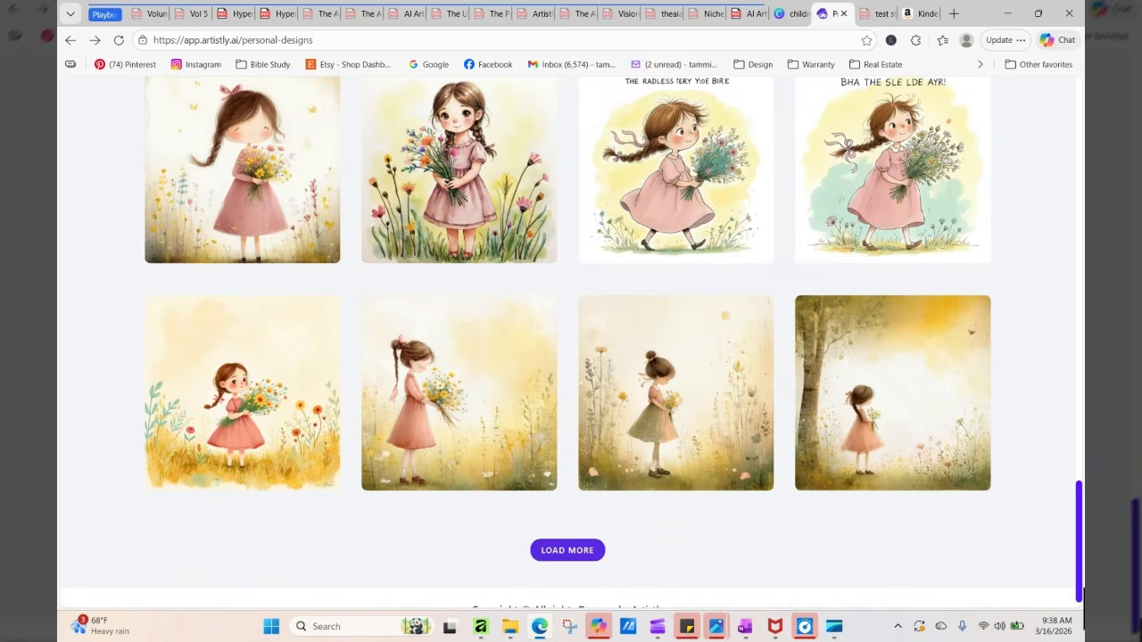
{"action": "left_click", "coordinate": [592, 550]}
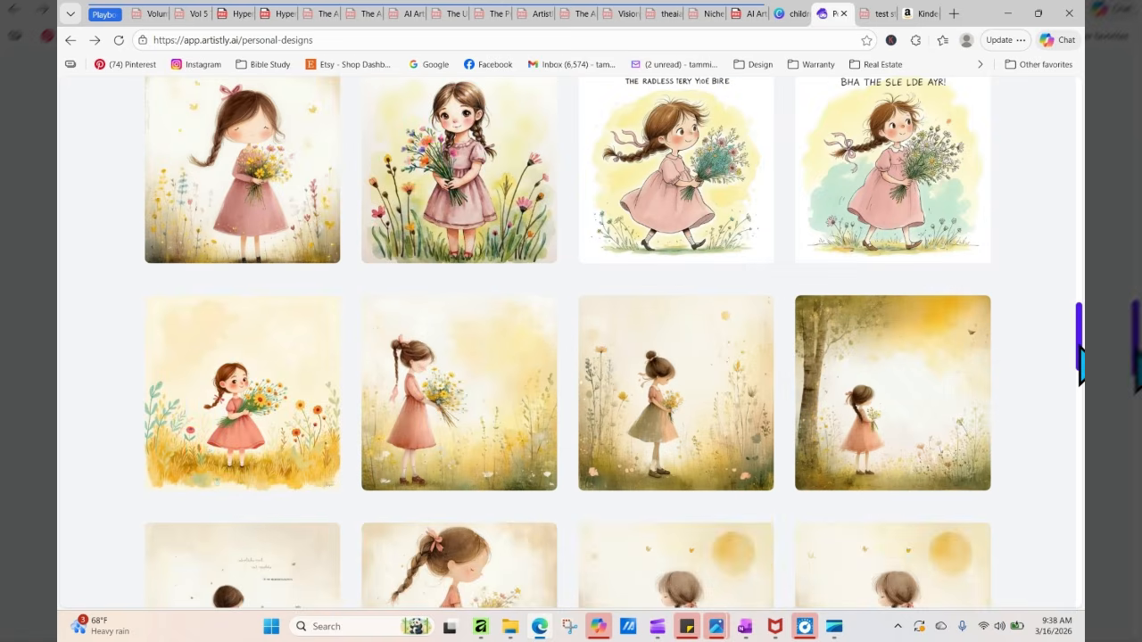
{"action": "left_click_drag", "start_coordinate": [1079, 352], "coordinate": [1080, 574]}
{"action": "left_click", "coordinate": [586, 527]}
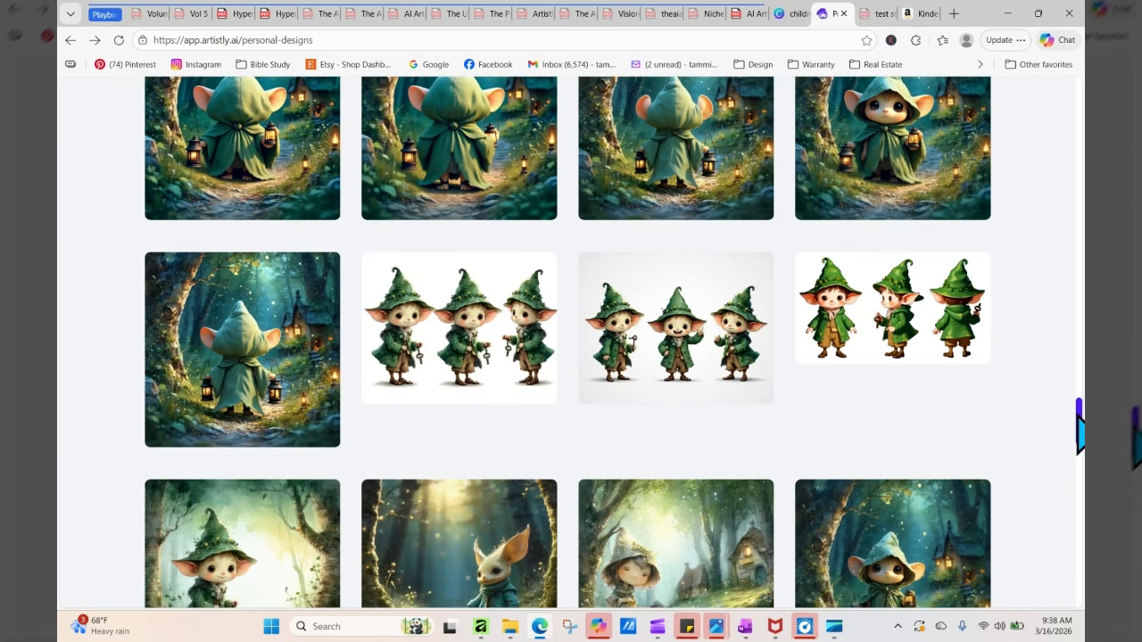
{"action": "left_click_drag", "start_coordinate": [1081, 426], "coordinate": [1058, 612]}
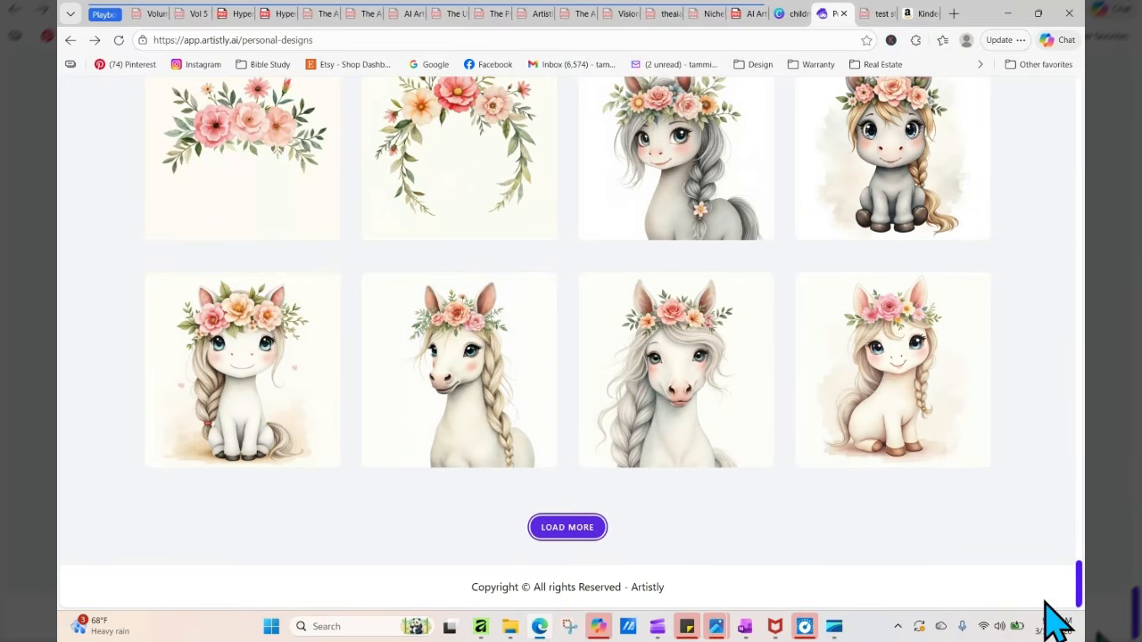
{"action": "left_click", "coordinate": [577, 529]}
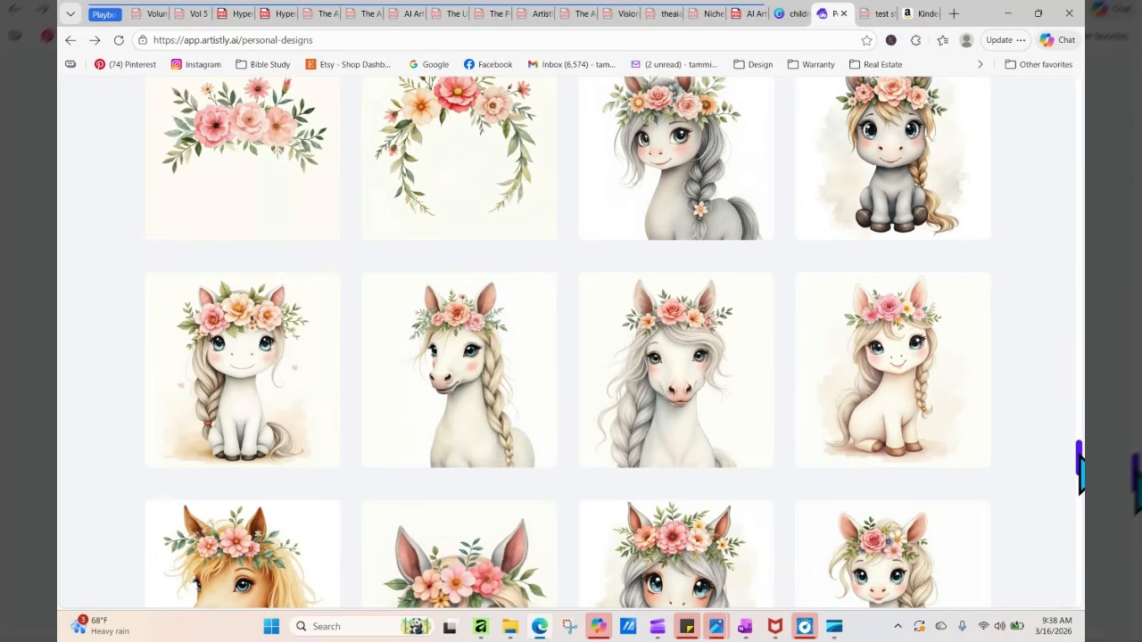
{"action": "left_click_drag", "start_coordinate": [1081, 464], "coordinate": [1080, 582]}
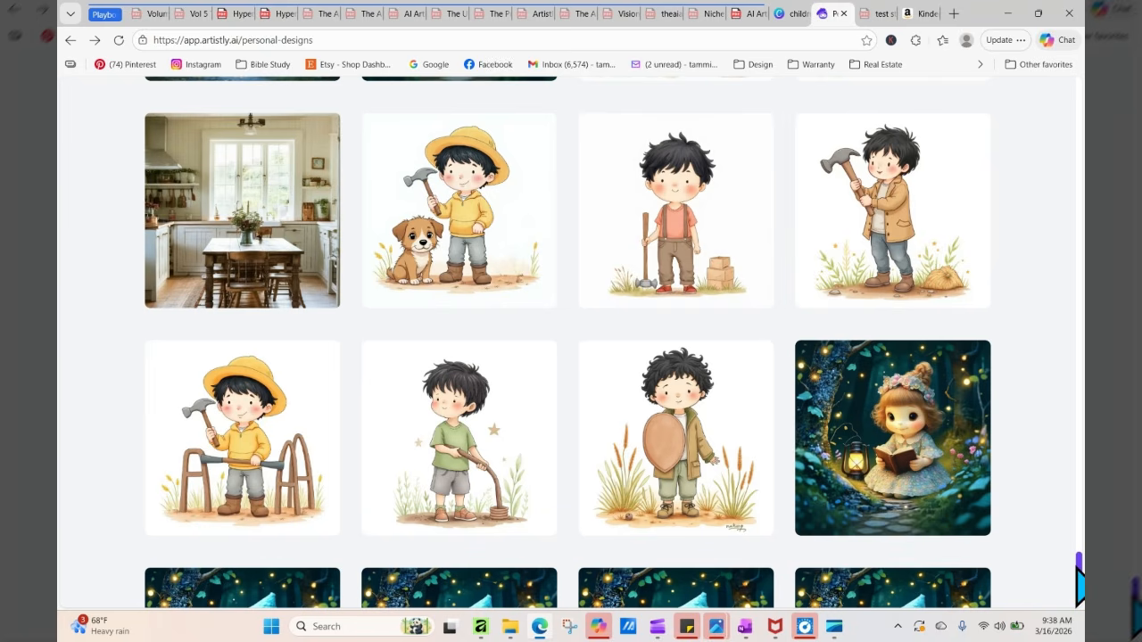
Re-generate the boy in suspenders with a hammer from its existing prompt, at 1:1 (1024 X 1024) px and quantity 1
{"action": "left_click", "coordinate": [647, 211]}
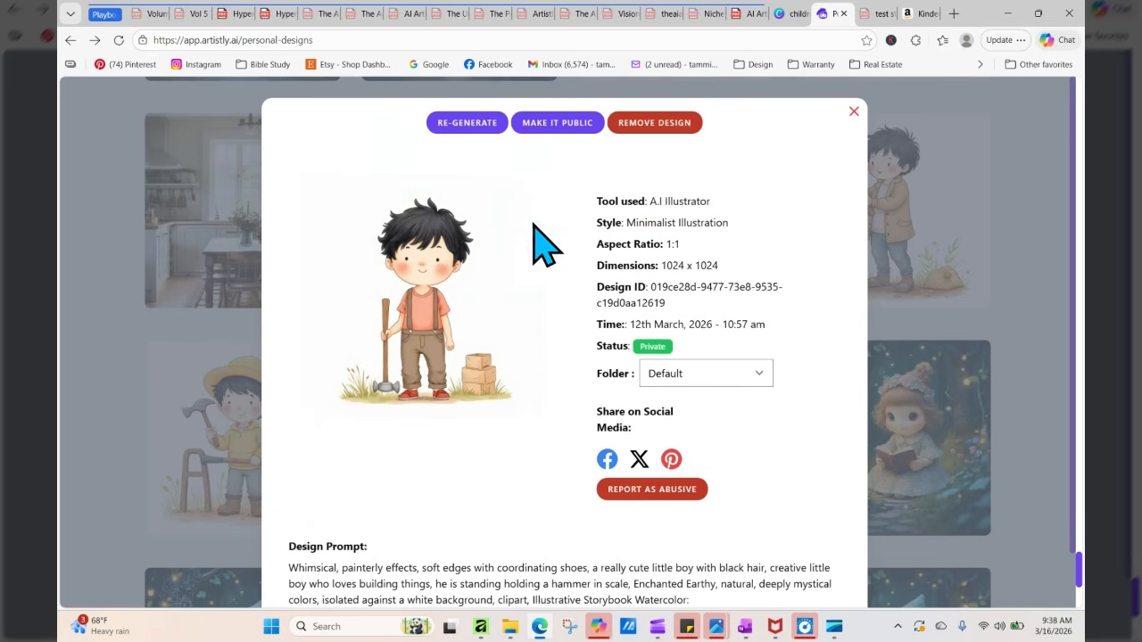
{"action": "left_click", "coordinate": [446, 123]}
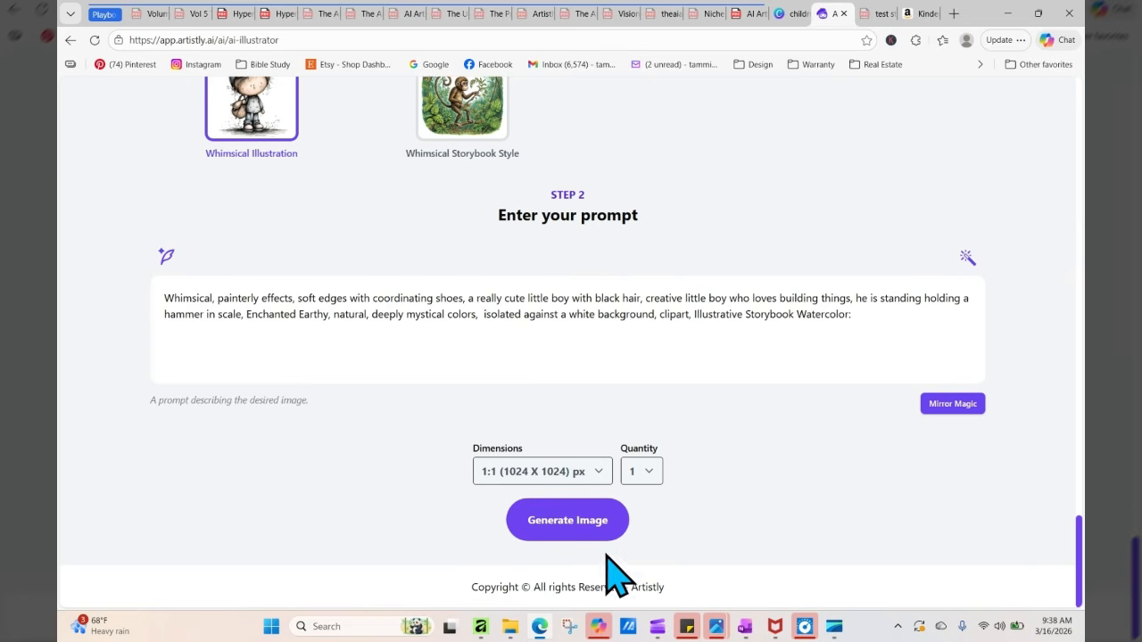
{"action": "left_click", "coordinate": [585, 531]}
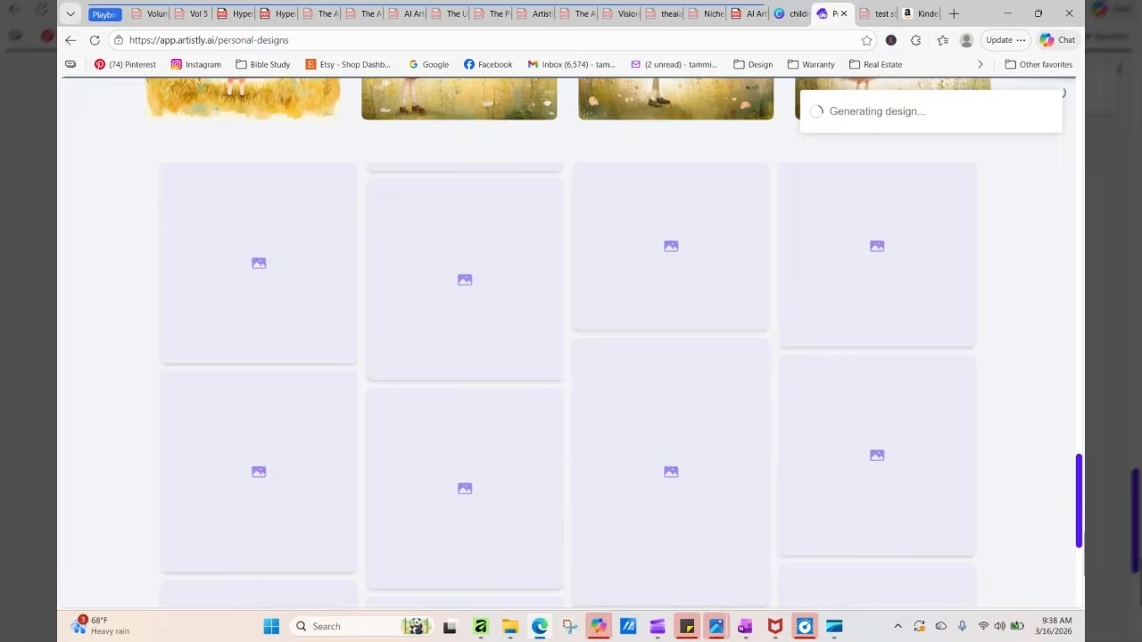
Return to the start of the personal designs and reload the page repeatedly to check the new design's processing
{"action": "scroll", "coordinate": [567, 342], "scroll_direction": "up", "scroll_amount": 6}
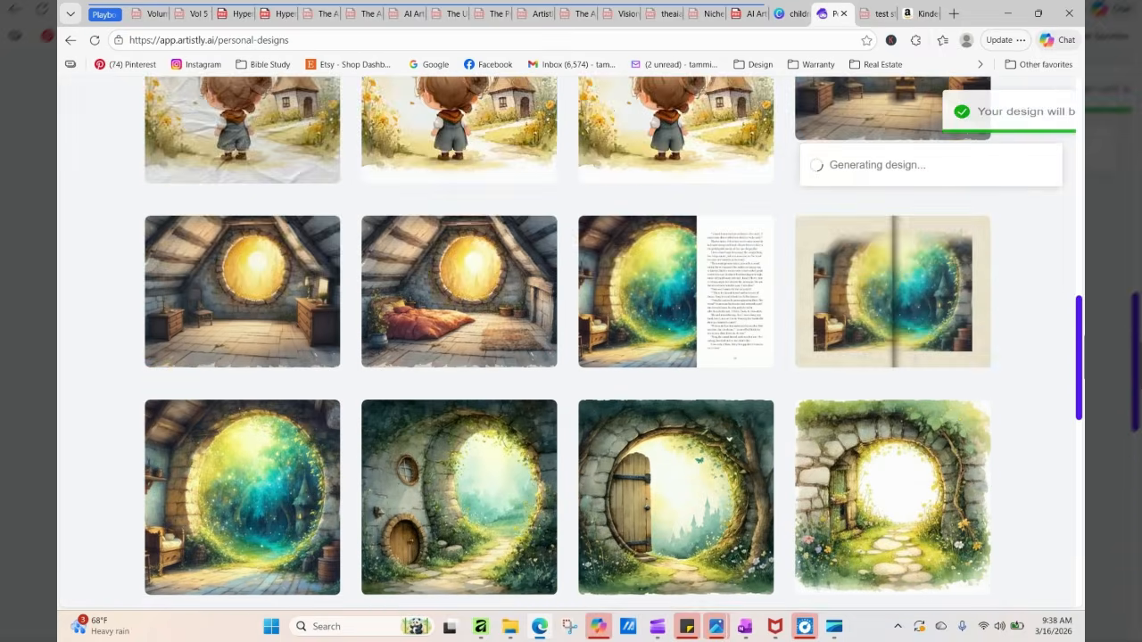
{"action": "left_click_drag", "start_coordinate": [1080, 358], "coordinate": [1079, 174]}
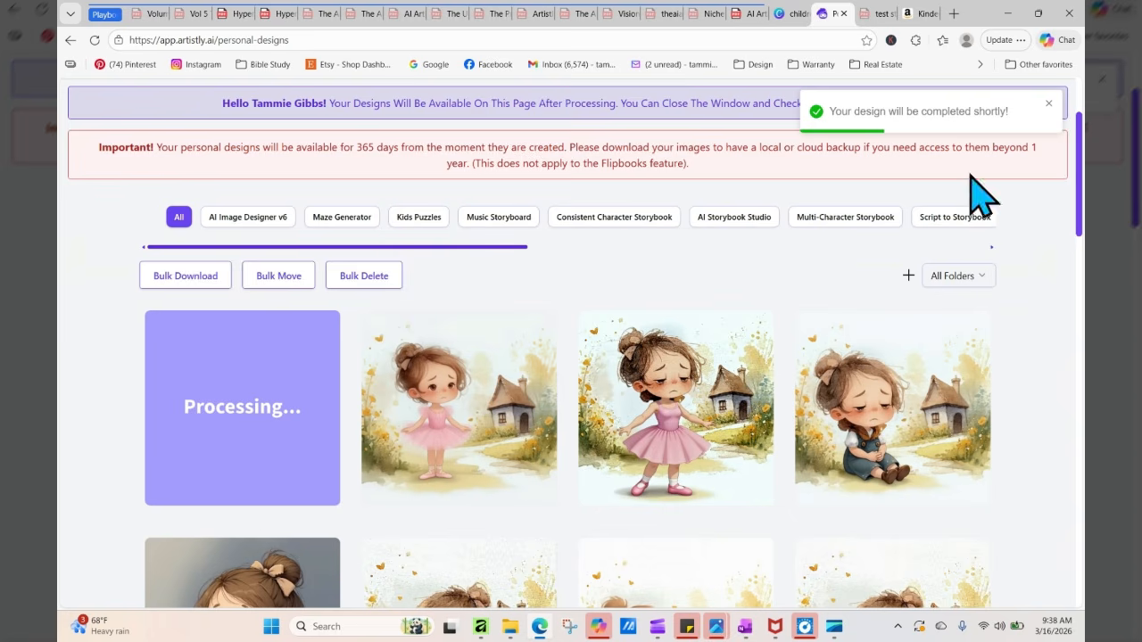
{"action": "left_click", "coordinate": [95, 40]}
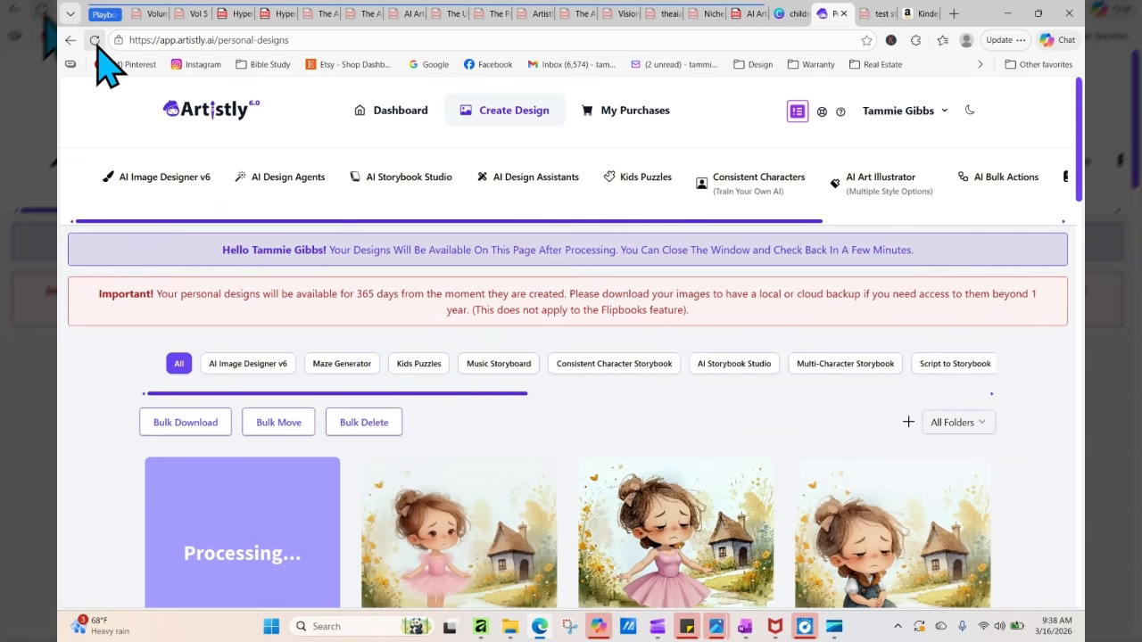
{"action": "left_click", "coordinate": [94, 40]}
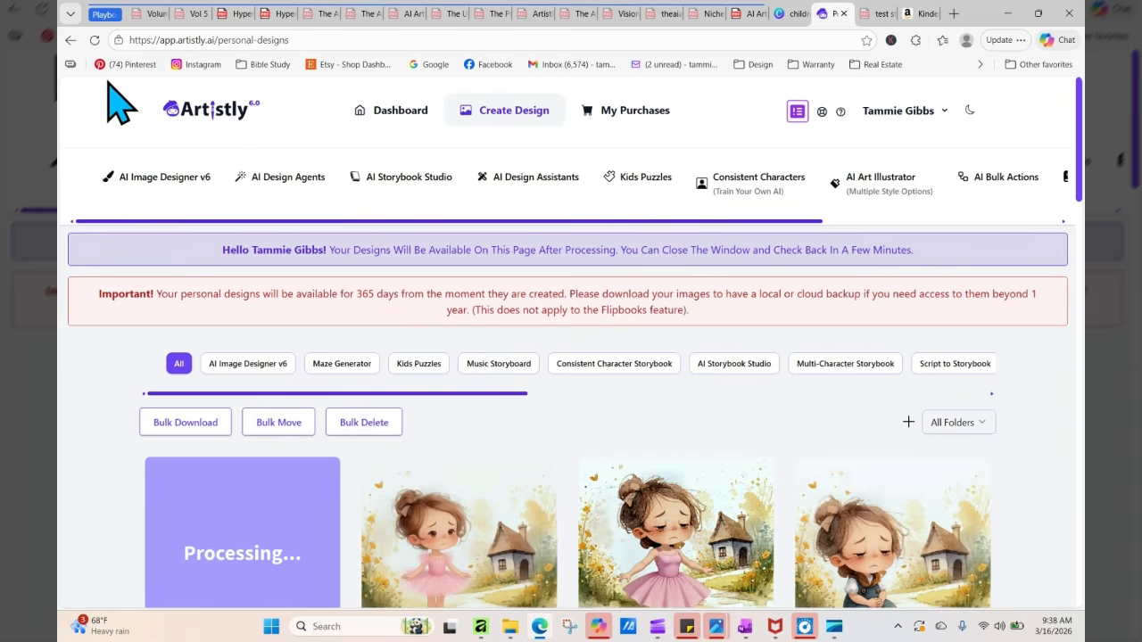
{"action": "left_click", "coordinate": [95, 41]}
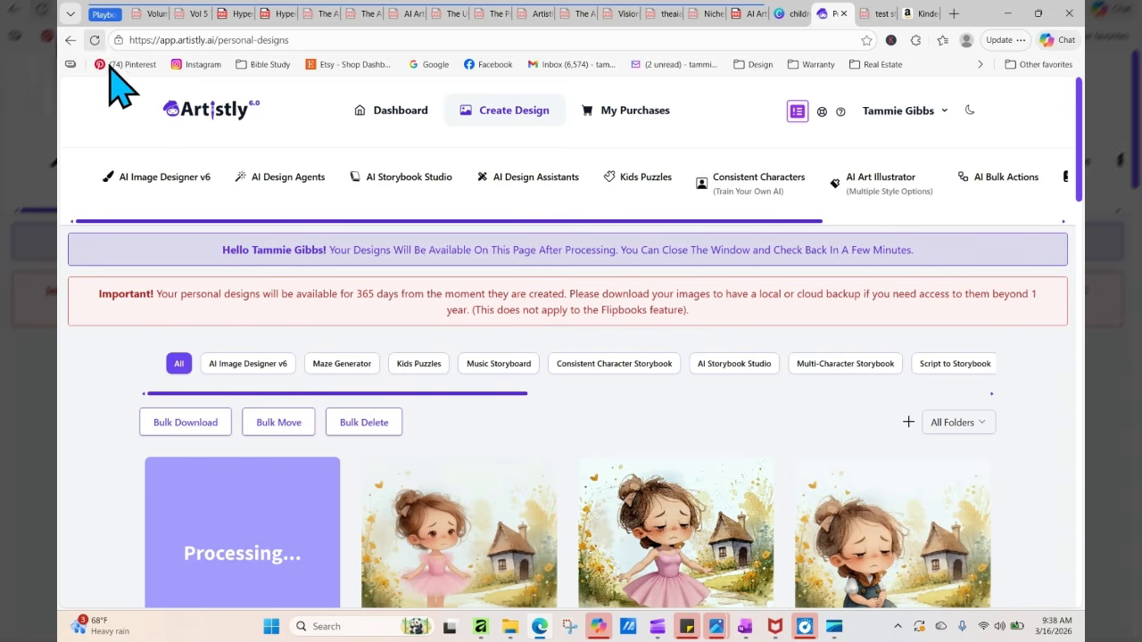
{"action": "left_click", "coordinate": [95, 41]}
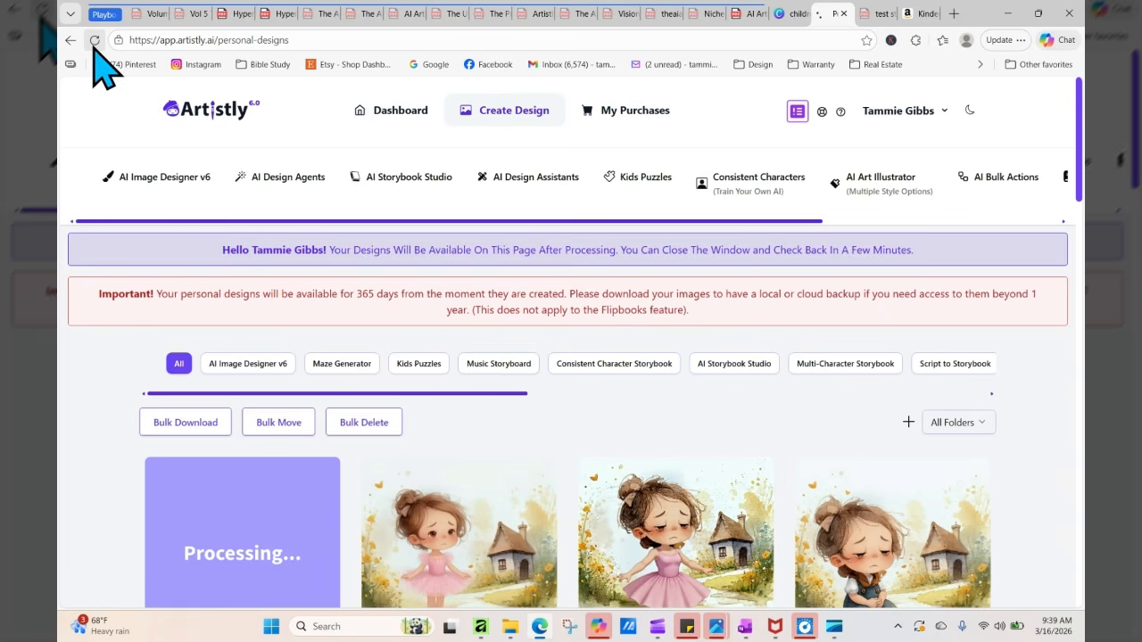
{"action": "left_click", "coordinate": [94, 41]}
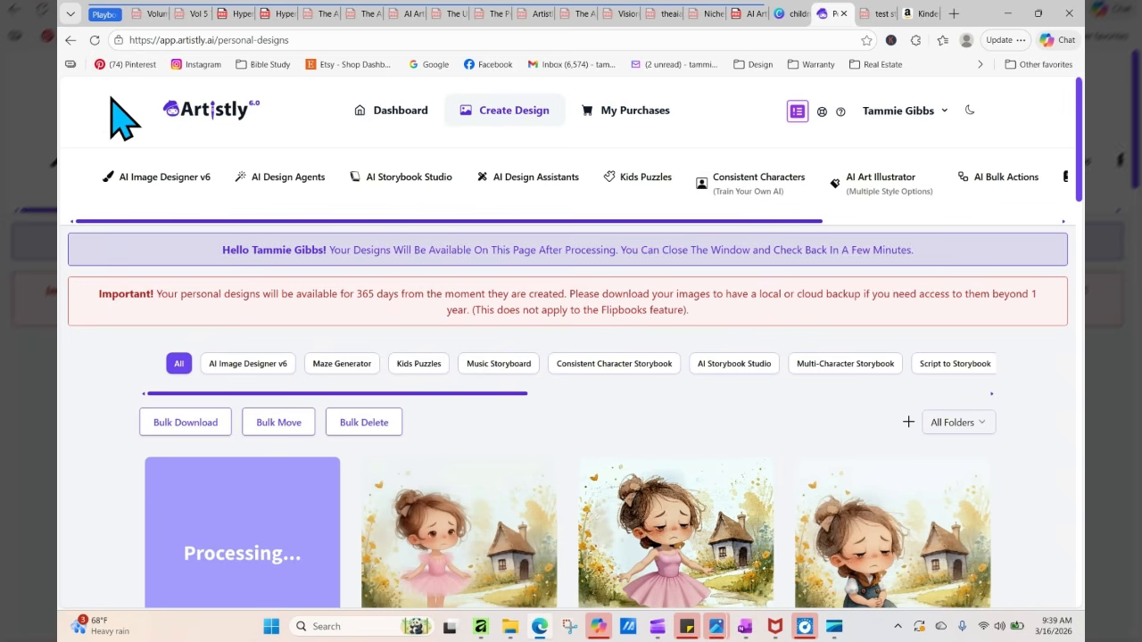
{"action": "left_click", "coordinate": [94, 41]}
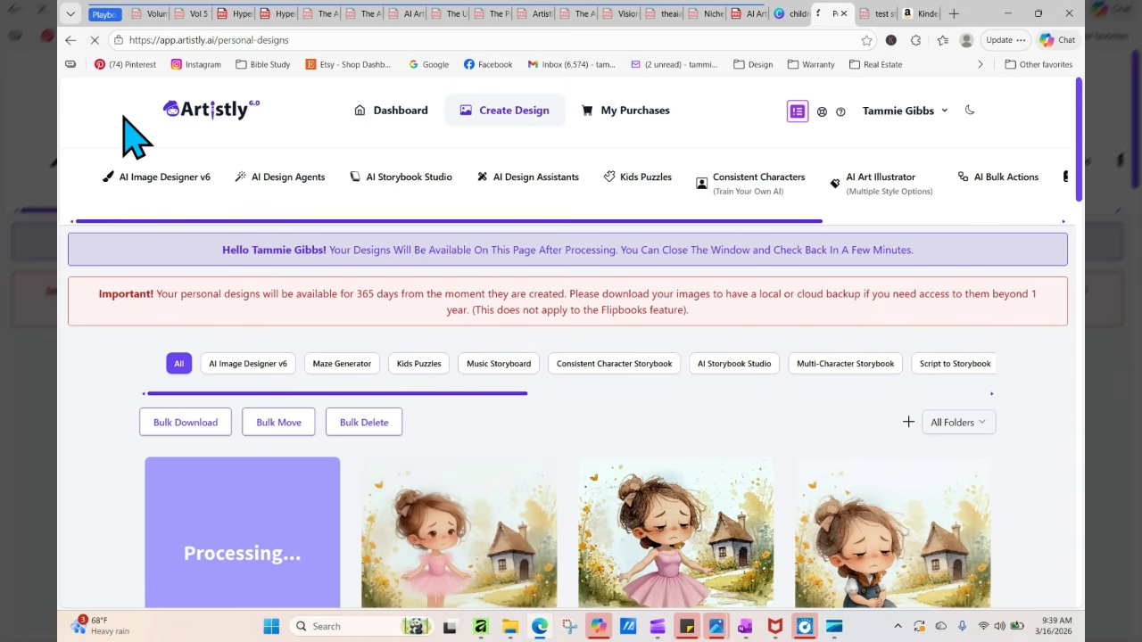
Look over the round doorway, seated girl and outdoor bed illustrations among the personal designs
{"action": "scroll", "coordinate": [1081, 121], "scroll_direction": "down", "scroll_amount": 2}
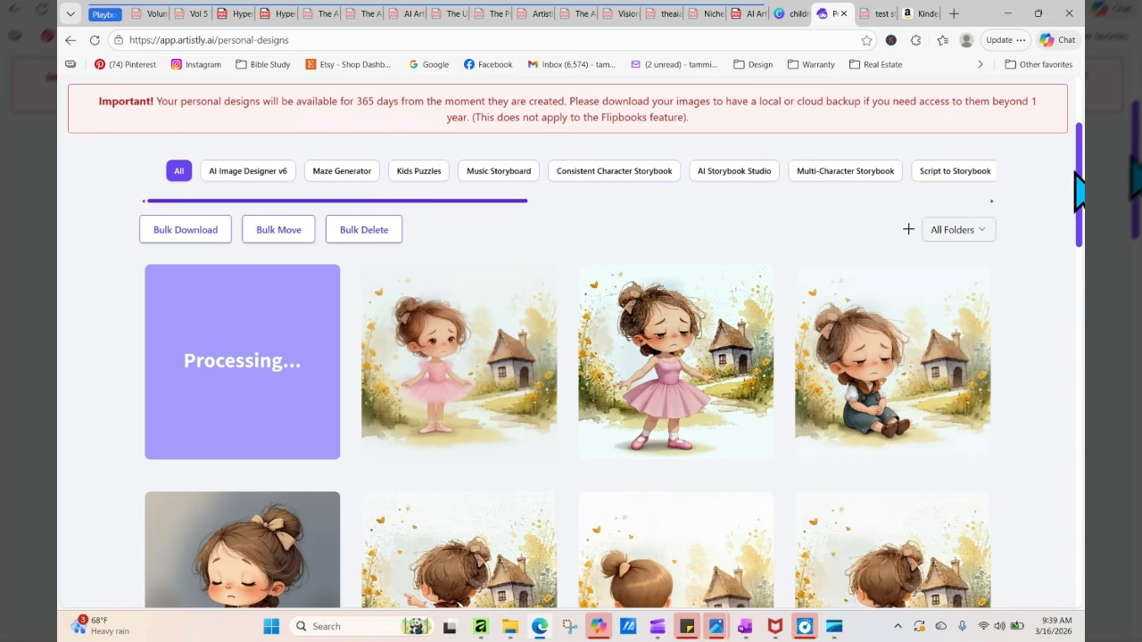
{"action": "left_click_drag", "start_coordinate": [1081, 174], "coordinate": [1081, 380]}
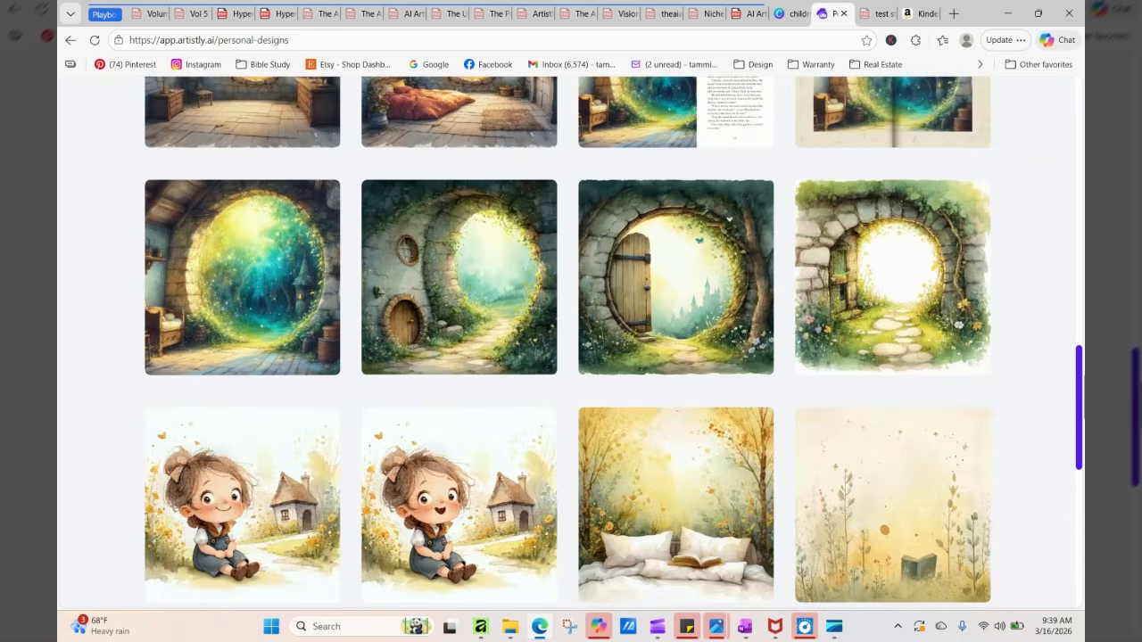
{"action": "mouse_move", "coordinate": [683, 281]}
{"action": "mouse_move", "coordinate": [1080, 408]}
{"action": "left_mouse_down"}
{"action": "mouse_move", "coordinate": [1079, 446]}
{"action": "mouse_move", "coordinate": [1079, 416]}
{"action": "left_mouse_up"}
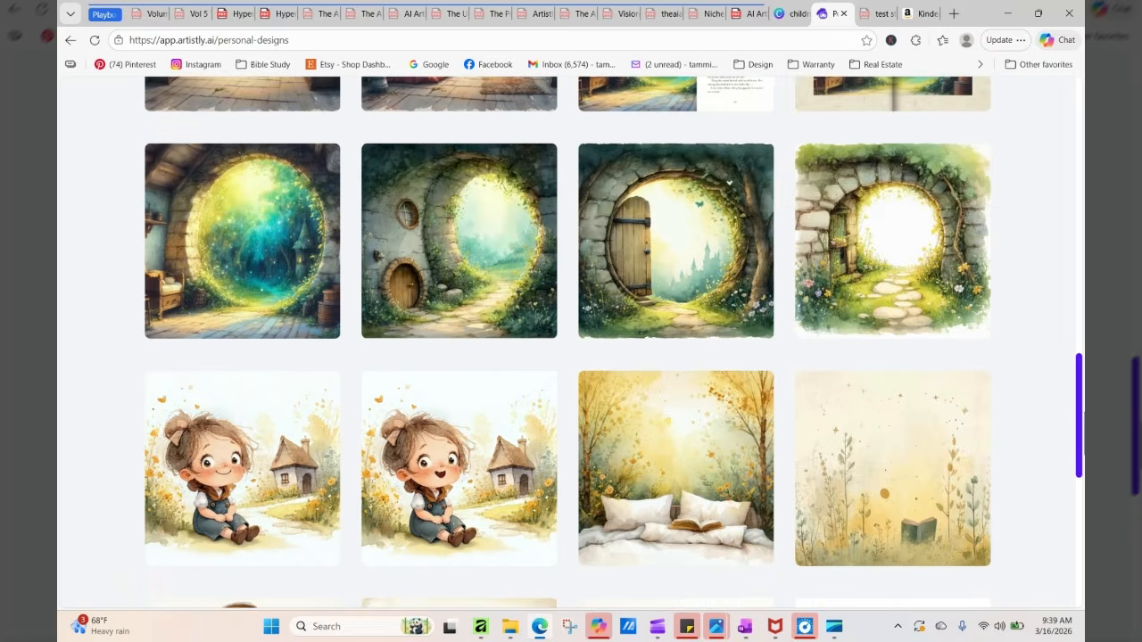
{"action": "mouse_move", "coordinate": [644, 466]}
{"action": "left_click_drag", "start_coordinate": [1080, 406], "coordinate": [1080, 125]}
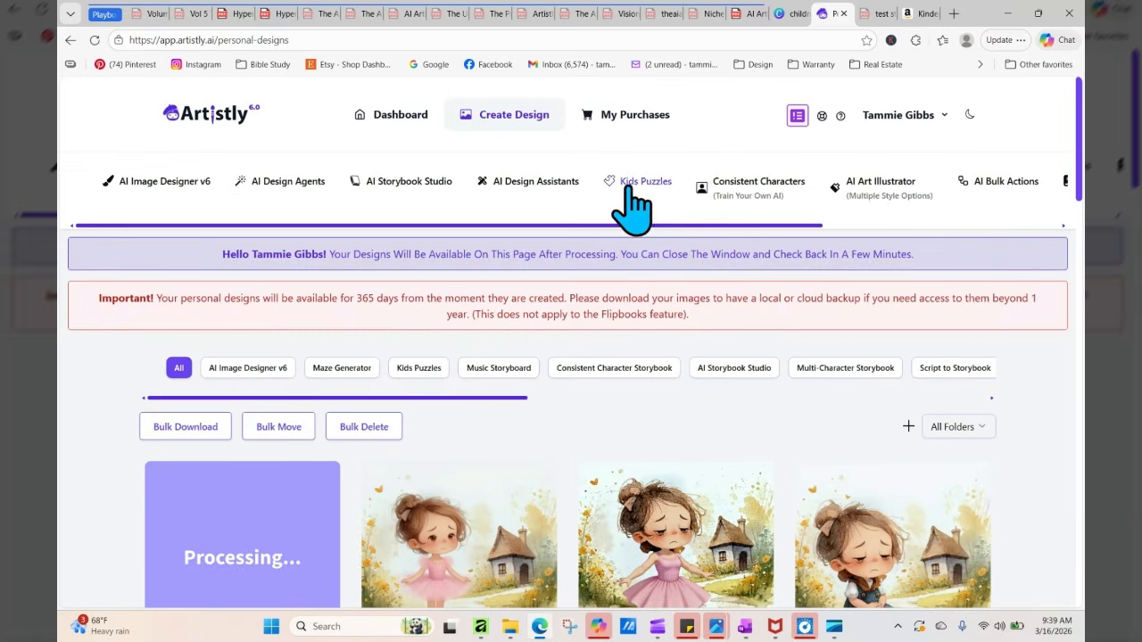
Select the Human Stylizer in the AI Design Assistants and open the media library to choose its source image
{"action": "left_click", "coordinate": [563, 189]}
{"action": "left_click", "coordinate": [727, 352]}
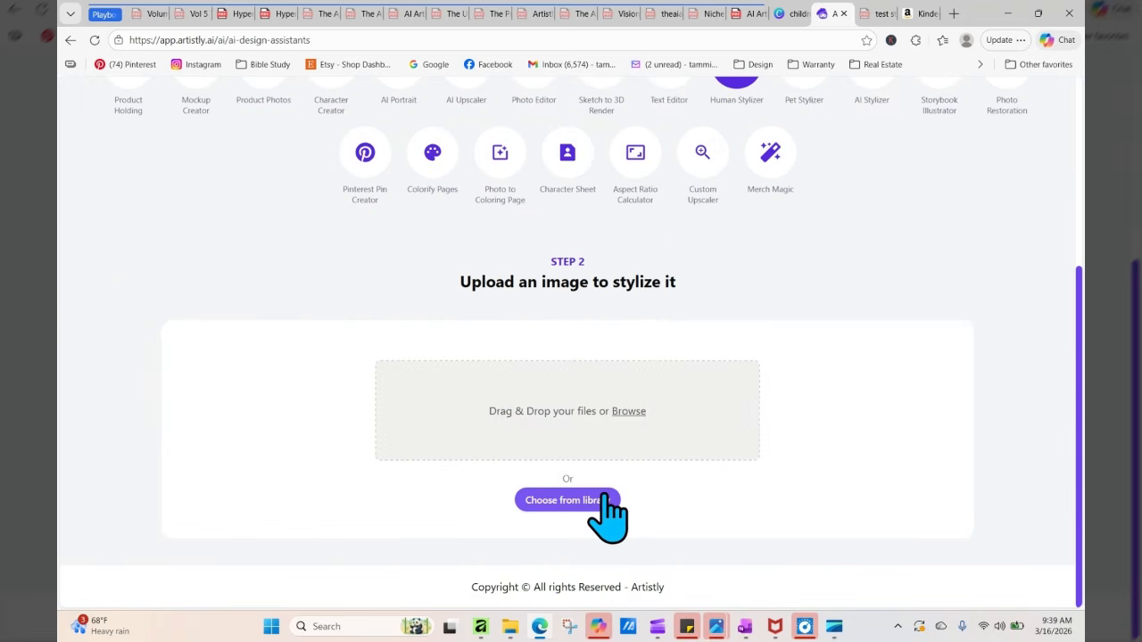
{"action": "left_click", "coordinate": [567, 501]}
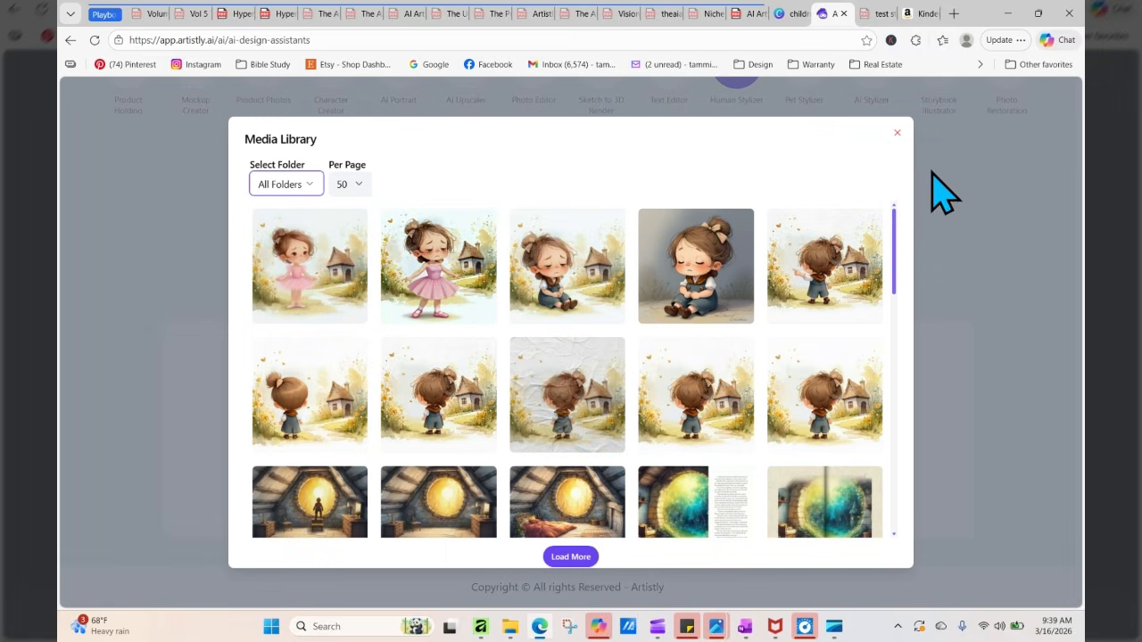
Browse the media library for a source image, loading two more batches and returning to the newest images
{"action": "left_click_drag", "start_coordinate": [895, 237], "coordinate": [895, 504]}
{"action": "left_click", "coordinate": [571, 557]}
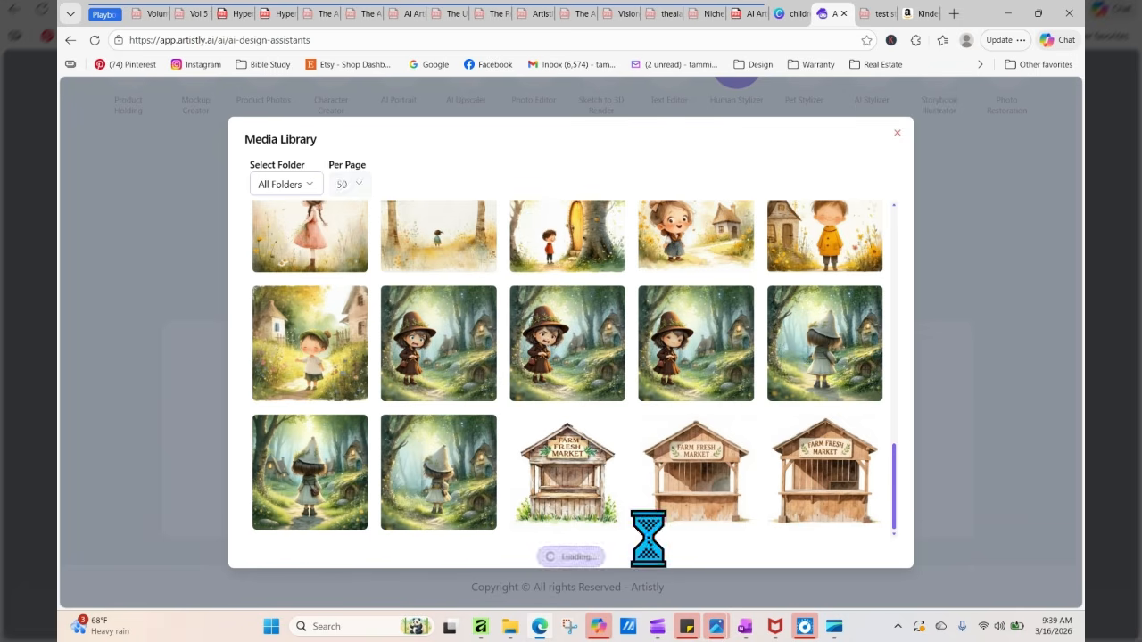
{"action": "left_click_drag", "start_coordinate": [896, 343], "coordinate": [906, 535]}
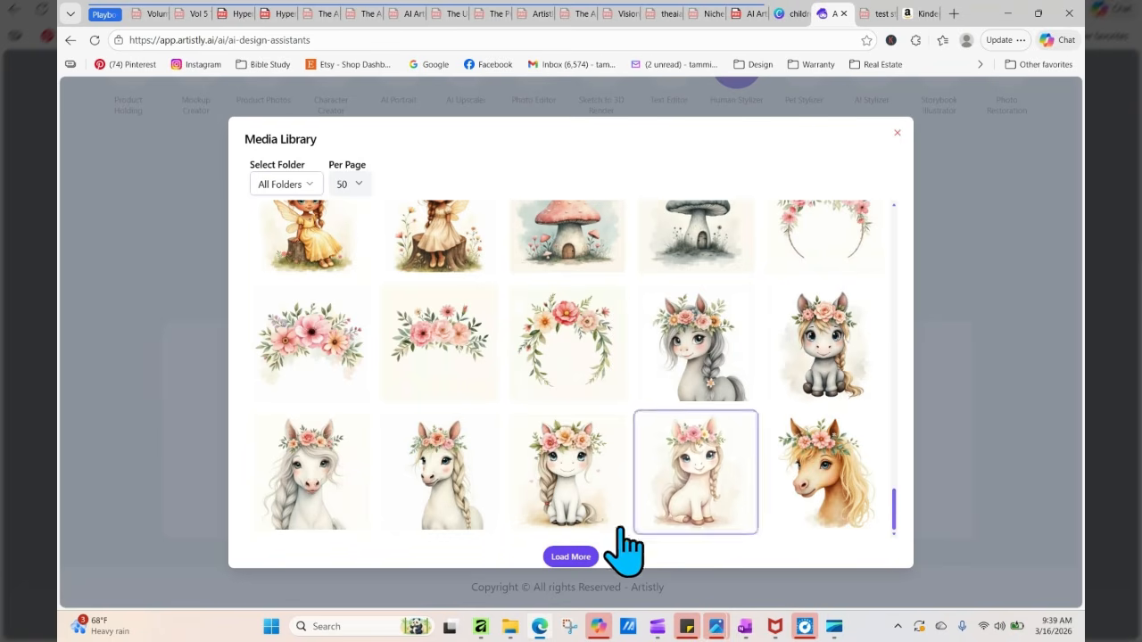
{"action": "left_click", "coordinate": [575, 556]}
{"action": "left_click_drag", "start_coordinate": [895, 400], "coordinate": [892, 214]}
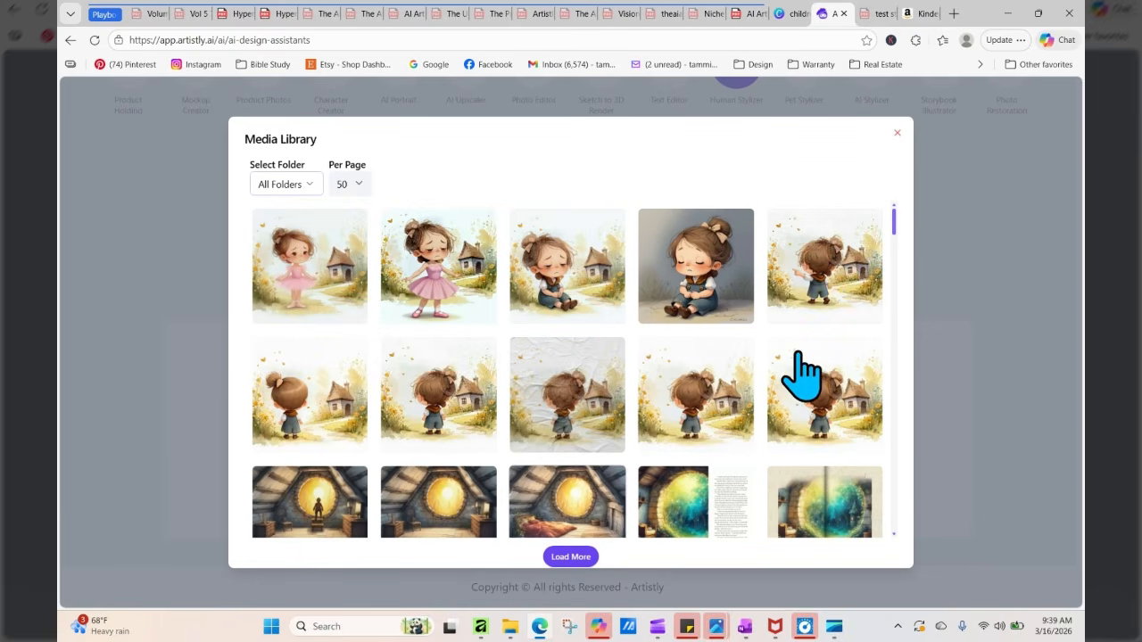
Choose the outdoor bed illustration with white pillows and an open book from the media library as the source image
{"action": "left_click_drag", "start_coordinate": [894, 218], "coordinate": [895, 250]}
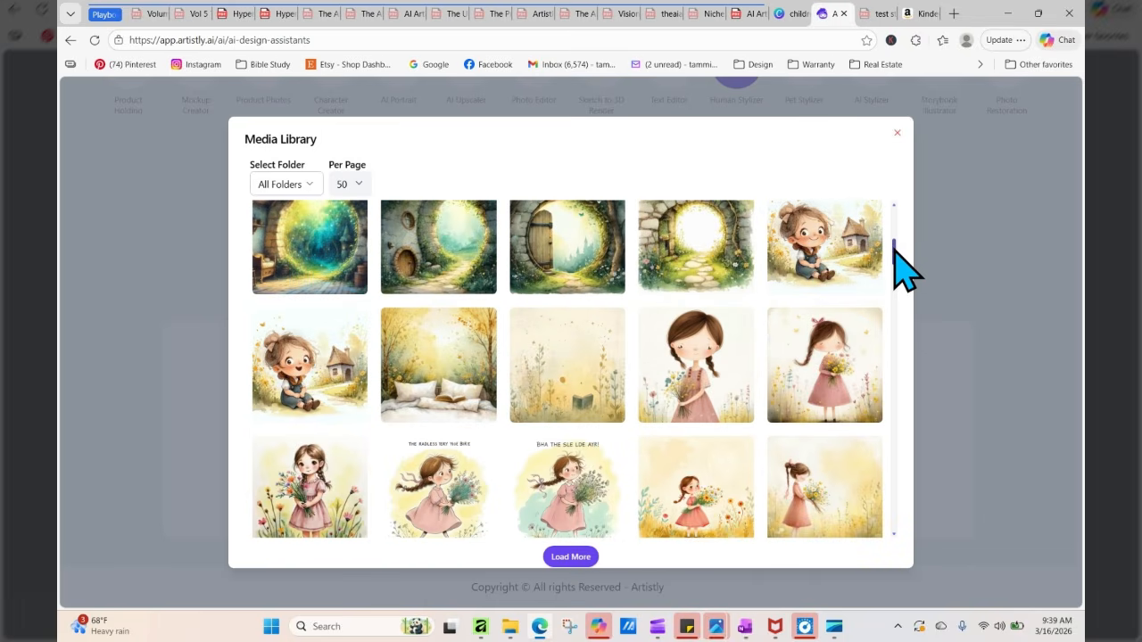
{"action": "left_click", "coordinate": [475, 365]}
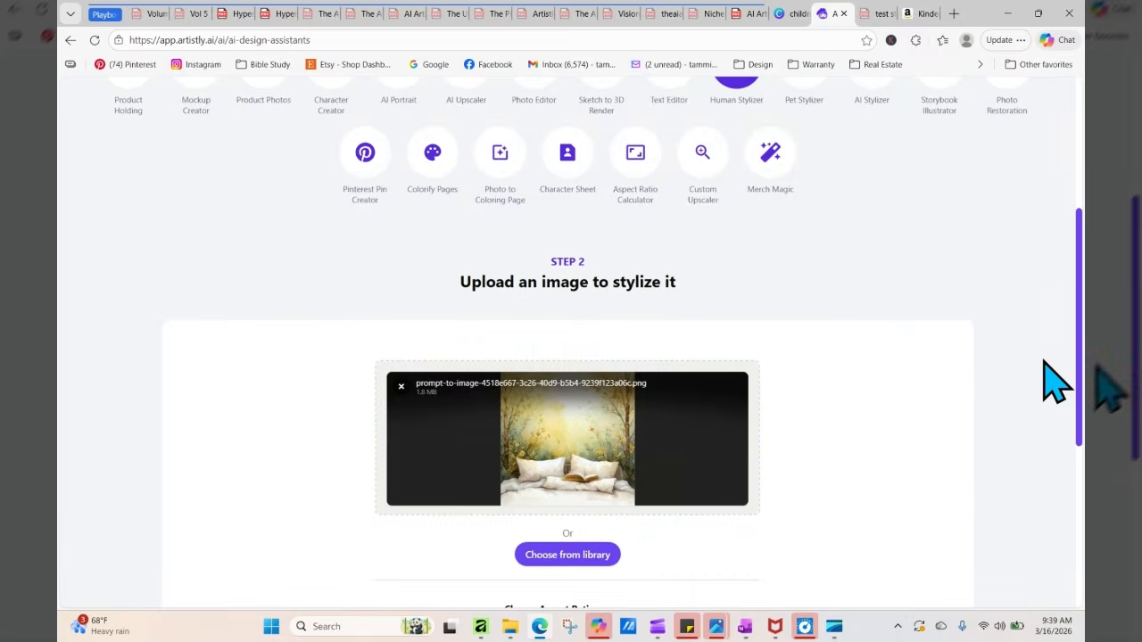
{"action": "scroll", "coordinate": [1081, 323], "scroll_direction": "down", "scroll_amount": 1}
{"action": "scroll", "coordinate": [671, 418], "scroll_direction": "down", "scroll_amount": 3}
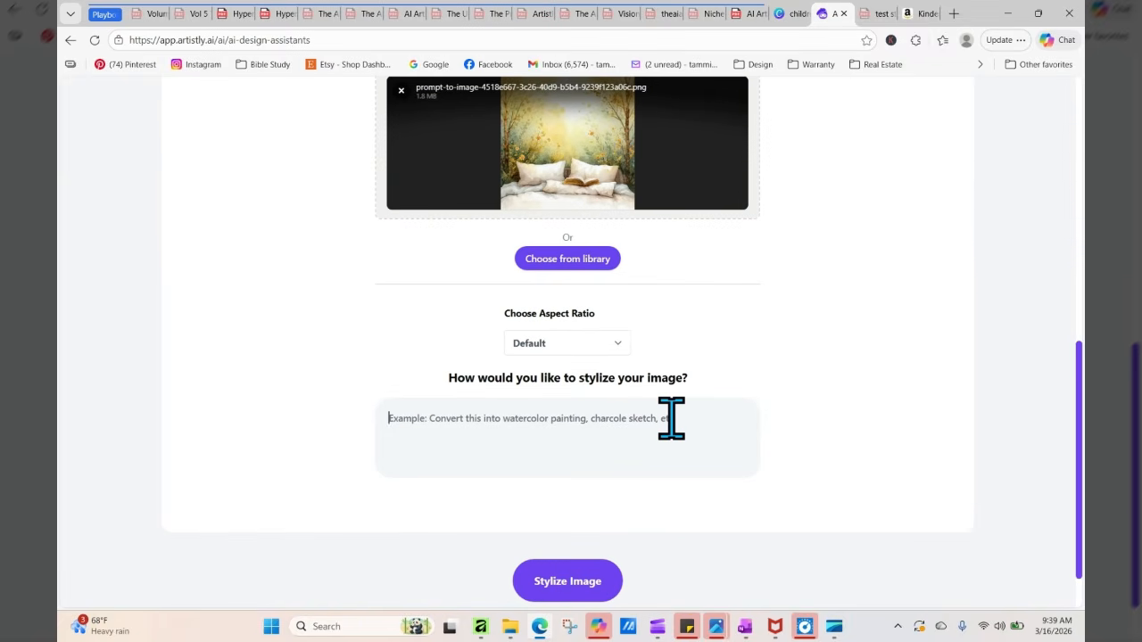
Stylize it at 4:3 with the prompt "Expand this image to fit the new aspect ratio, keep the image the same and same style and colors"
{"action": "type", "text": "E"}
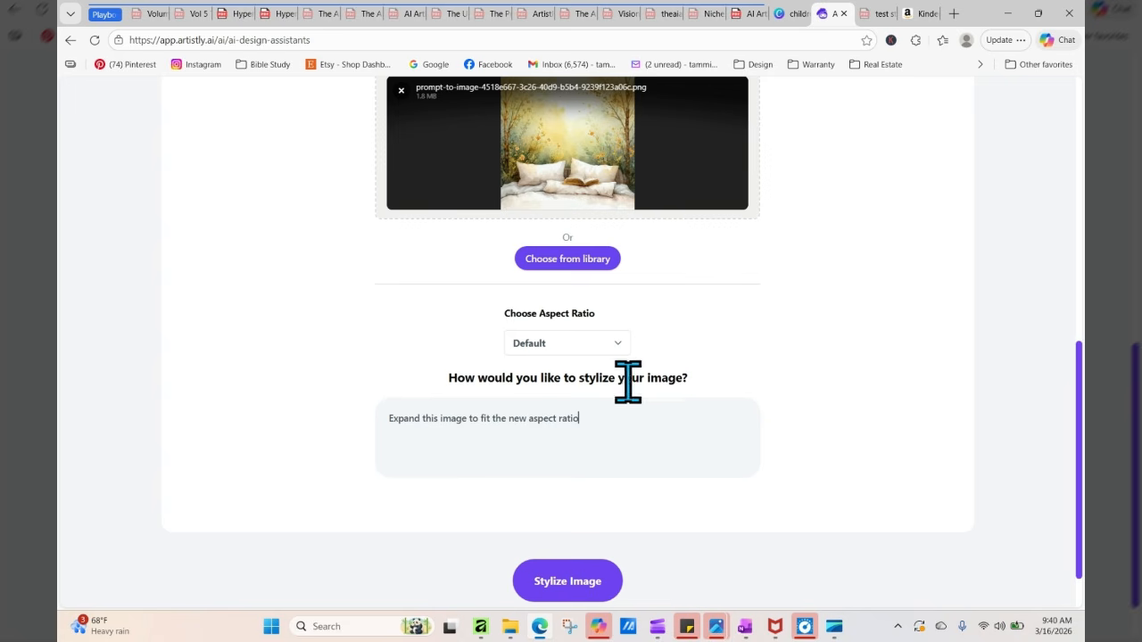
{"action": "left_click", "coordinate": [614, 339]}
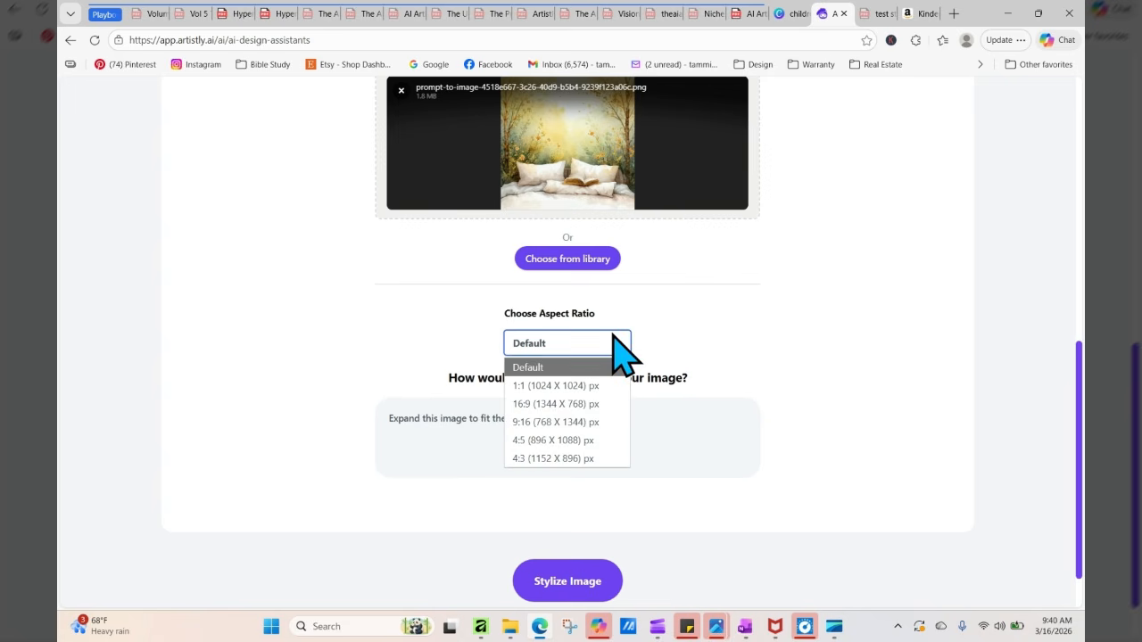
{"action": "left_click", "coordinate": [603, 459]}
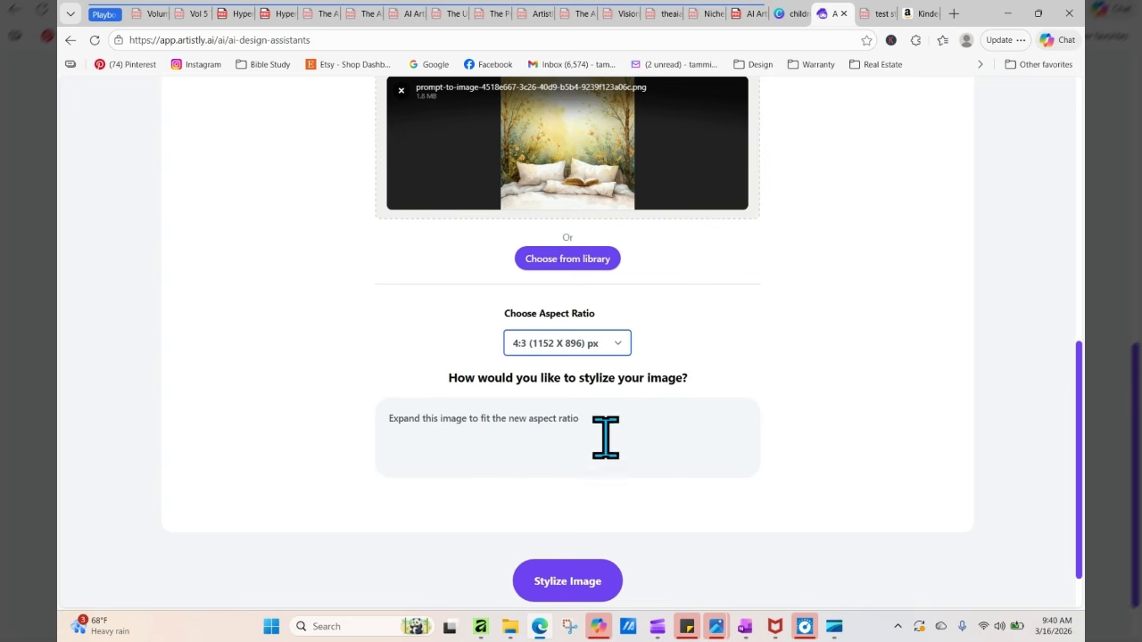
{"action": "left_click", "coordinate": [609, 431]}
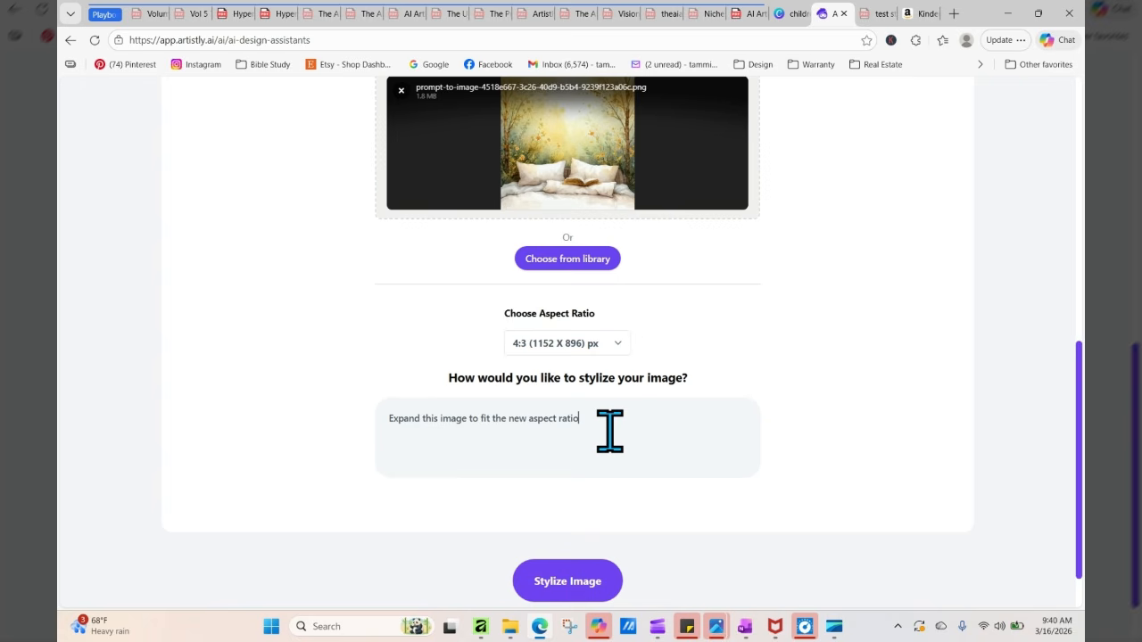
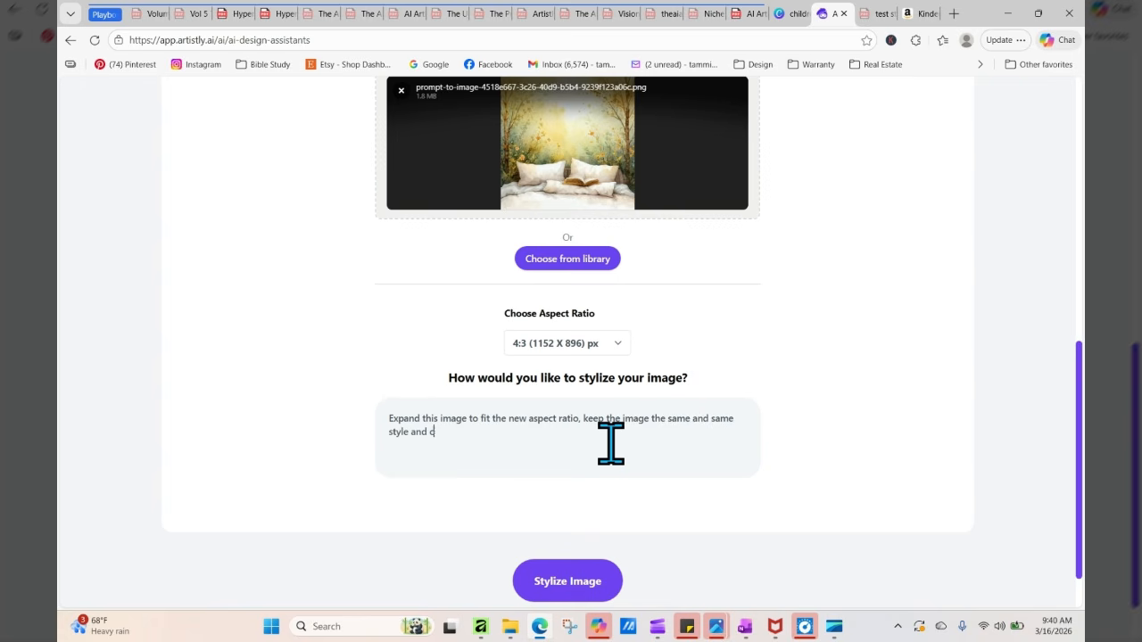
{"action": "left_click", "coordinate": [572, 579]}
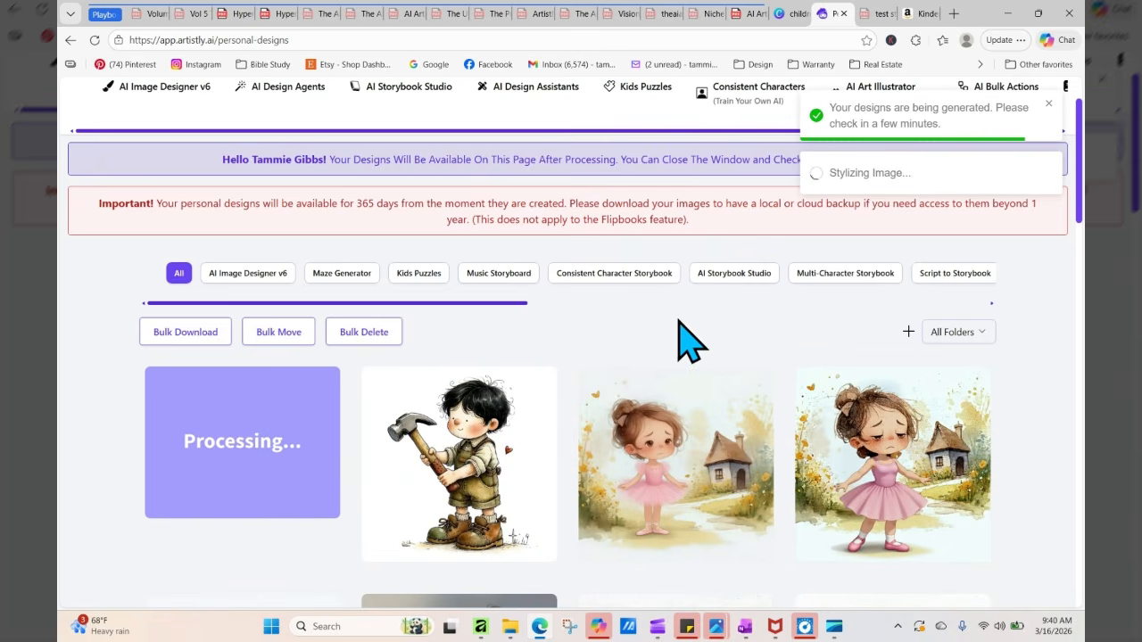
View the enlarged image and design details of the boy holding a hammer, and close them
{"action": "mouse_move", "coordinate": [462, 461]}
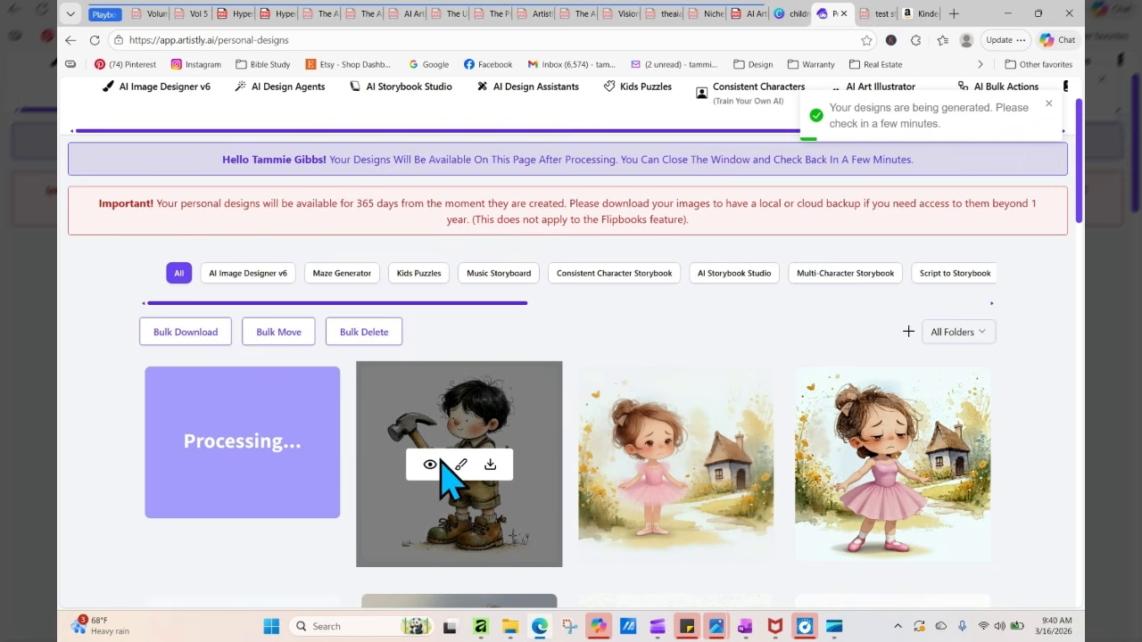
{"action": "left_click", "coordinate": [429, 465]}
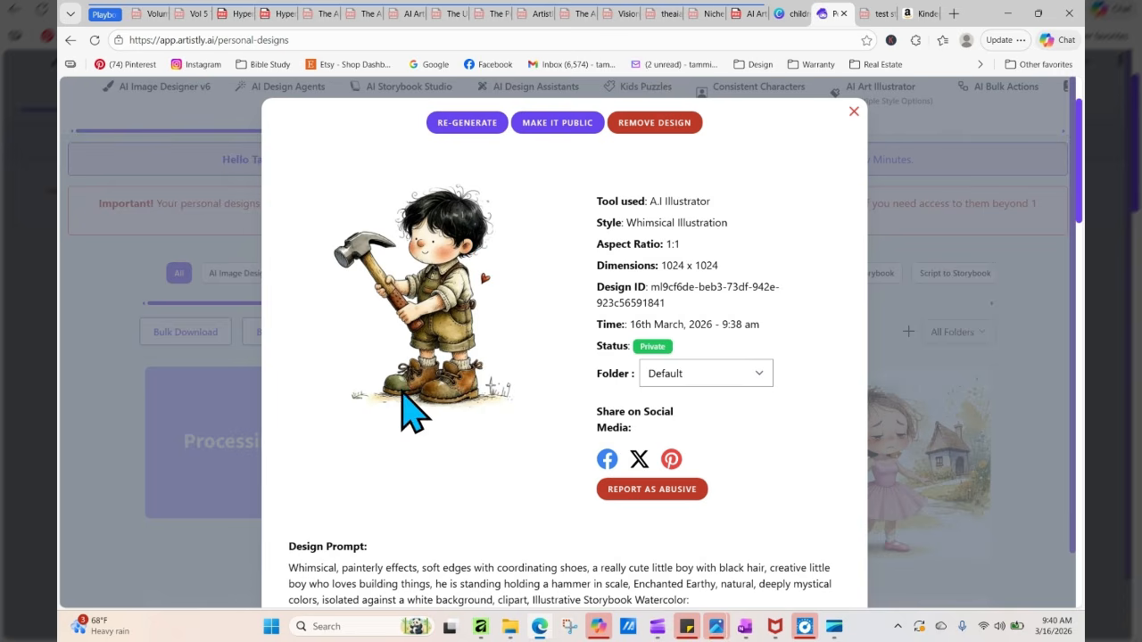
{"action": "left_click", "coordinate": [851, 113]}
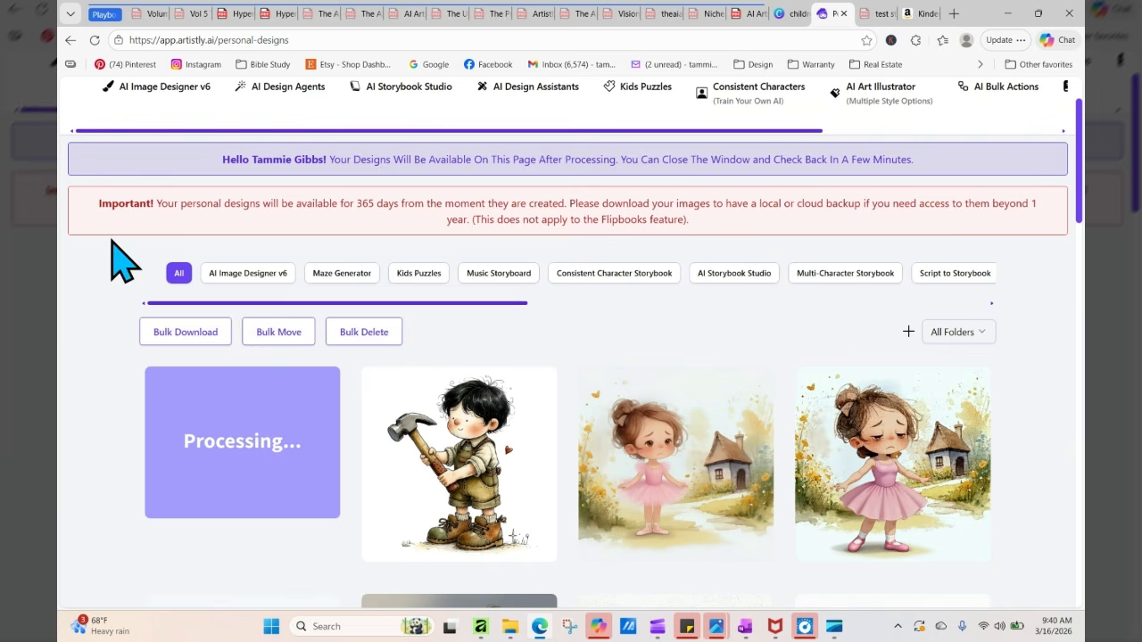
Reload the personal designs page repeatedly to check whether the stylized bed image has been processed
{"action": "left_click", "coordinate": [93, 40]}
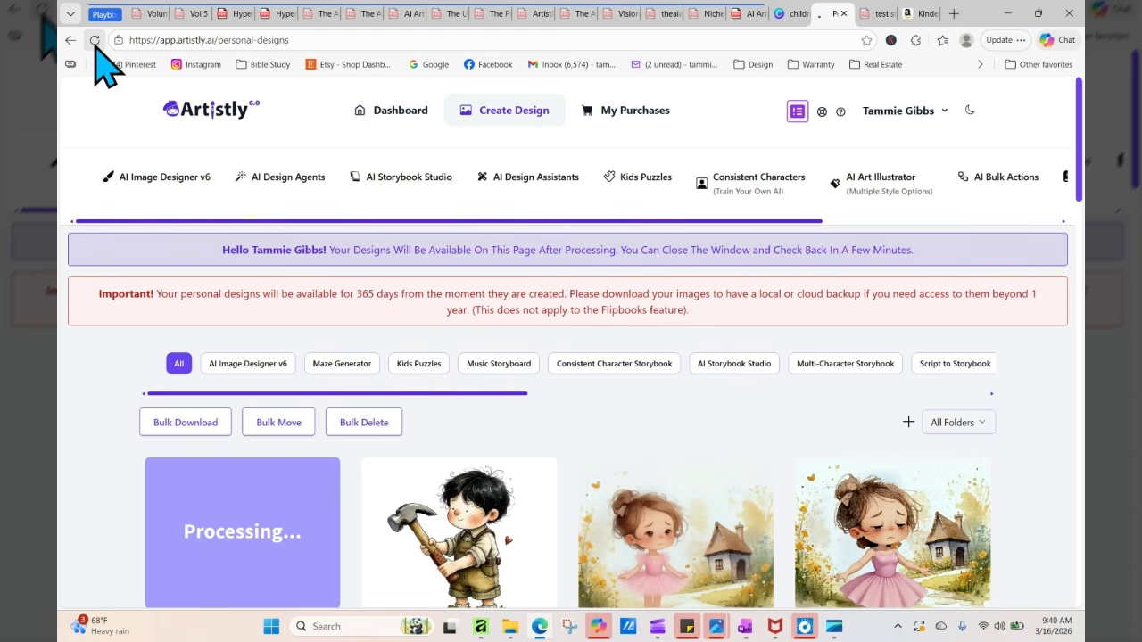
{"action": "left_click", "coordinate": [95, 40]}
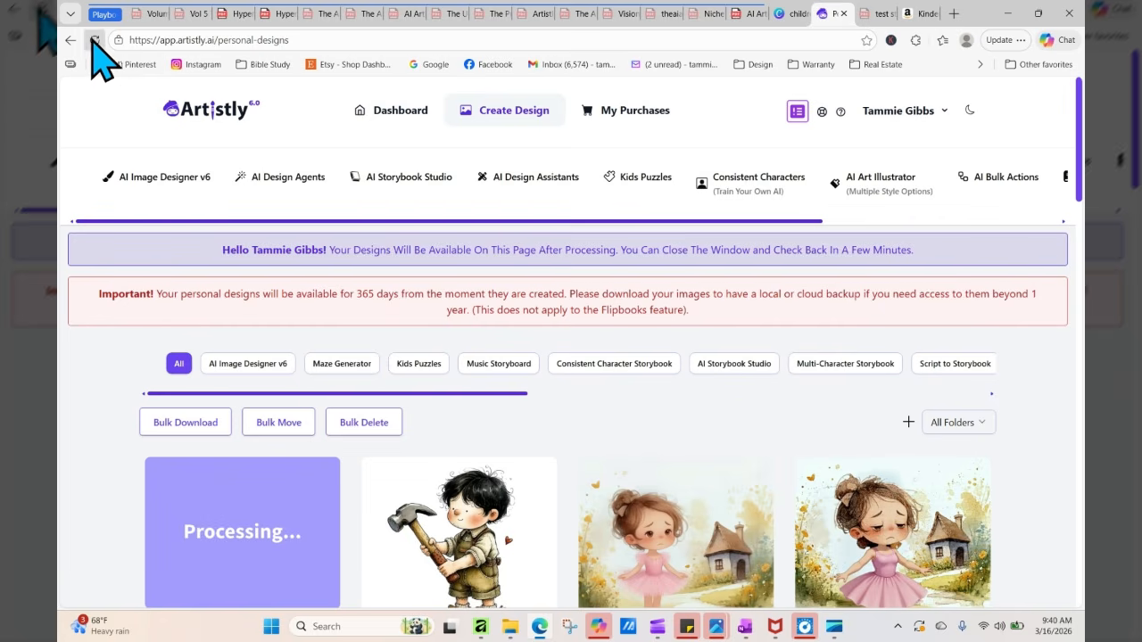
{"action": "left_click", "coordinate": [93, 40]}
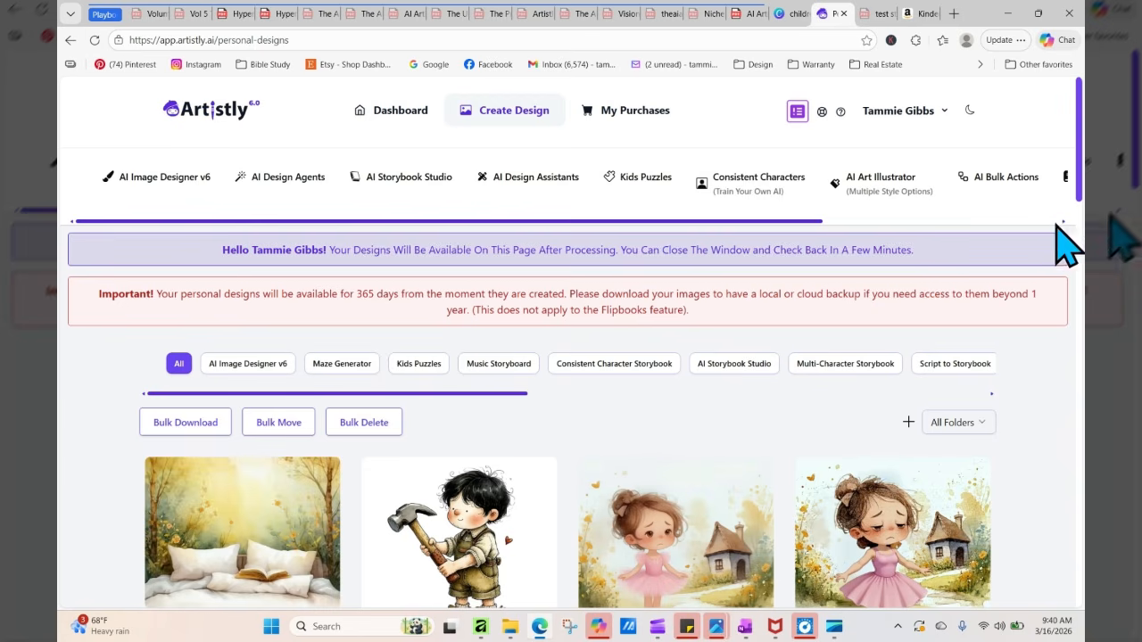
Check the details of the new 4:3 outdoor bed design and download the image
{"action": "scroll", "coordinate": [869, 281], "scroll_direction": "down", "scroll_amount": 2}
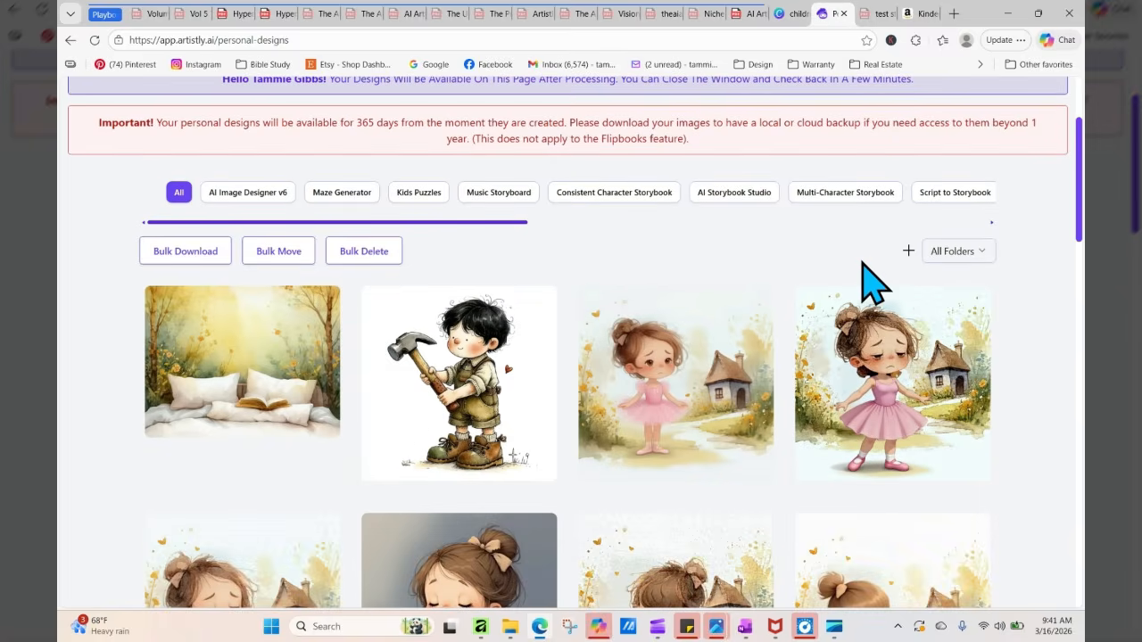
{"action": "left_click", "coordinate": [213, 366]}
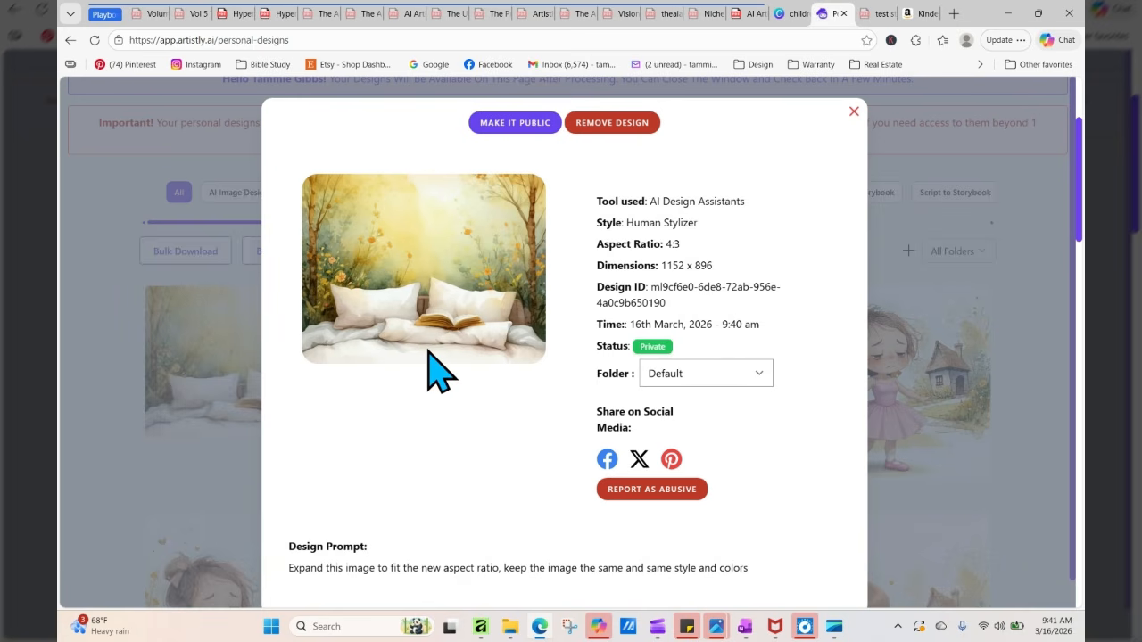
{"action": "left_click", "coordinate": [854, 113]}
{"action": "left_click", "coordinate": [272, 361]}
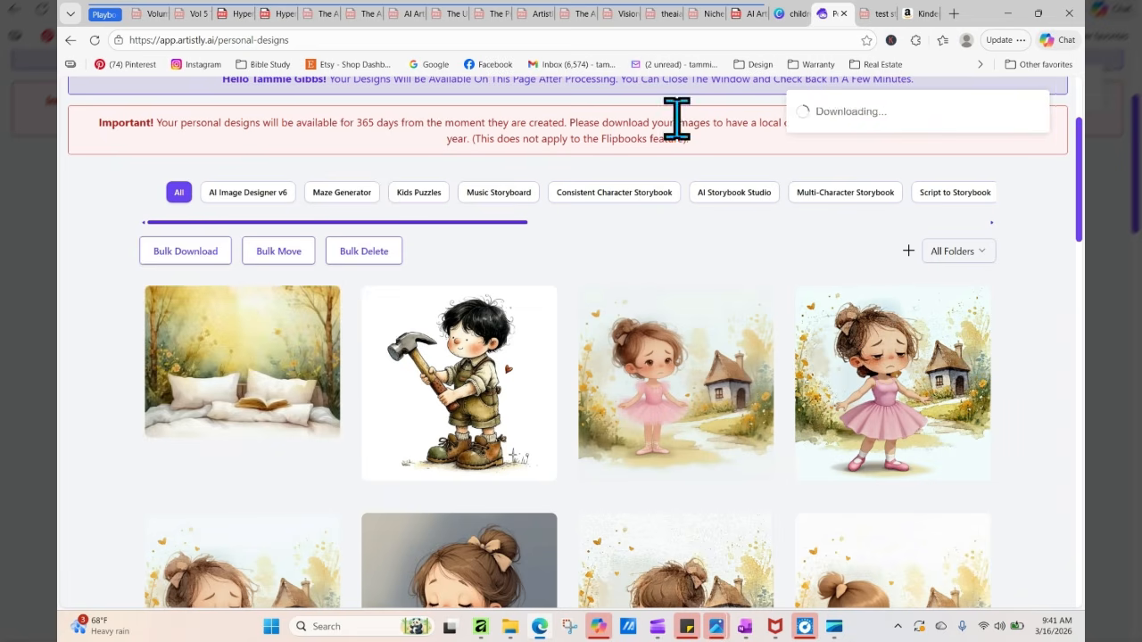
Switch to the Canva storybook design, add a blank page after page 8 and create a copy of it resized to 11 × 8.5 in
{"action": "left_click", "coordinate": [792, 14]}
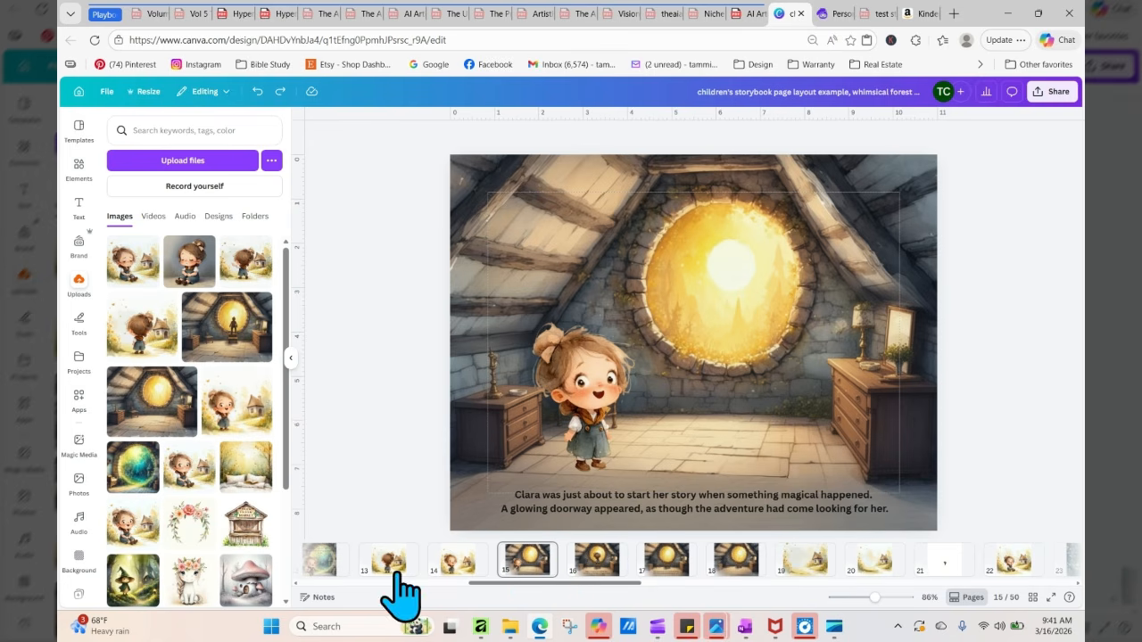
{"action": "left_click_drag", "start_coordinate": [493, 584], "coordinate": [300, 586]}
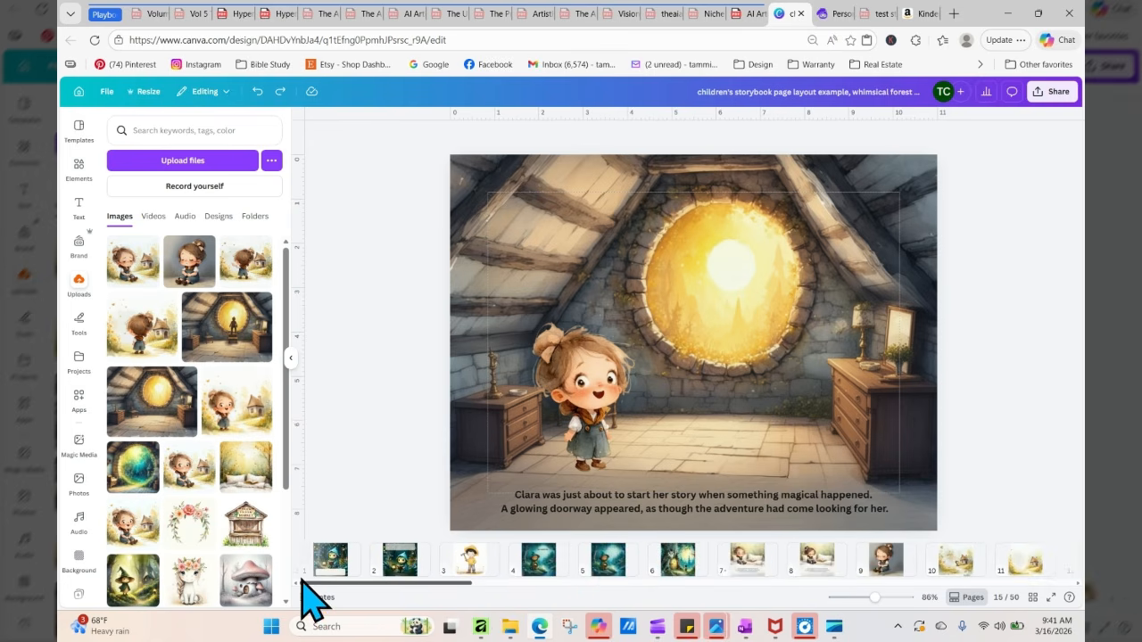
{"action": "left_click_drag", "start_coordinate": [426, 586], "coordinate": [497, 587]}
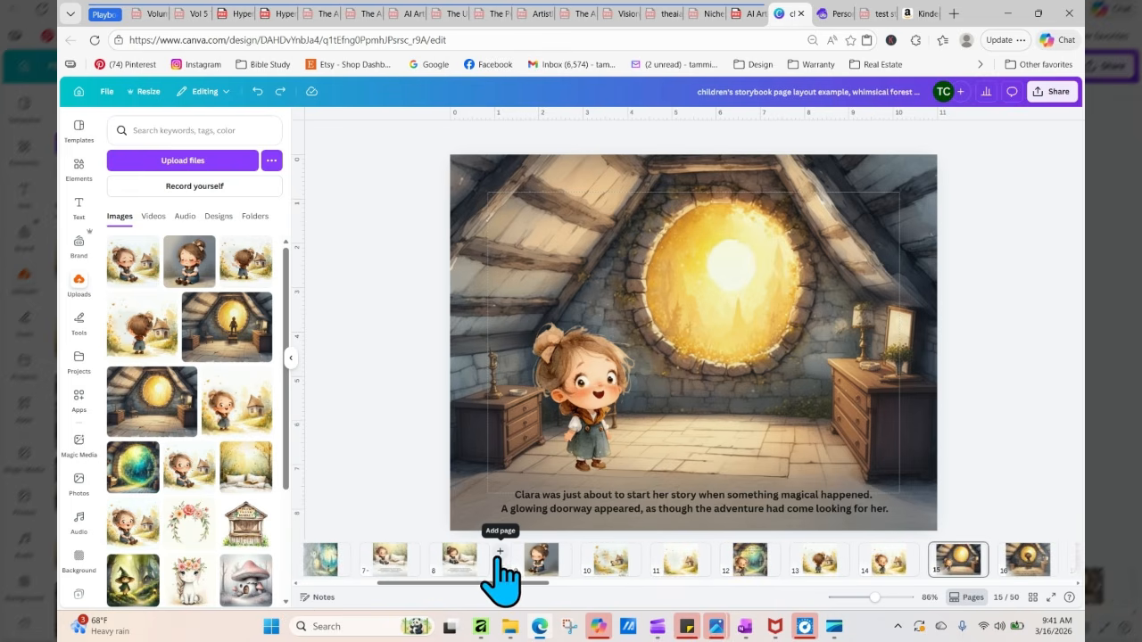
{"action": "left_click", "coordinate": [501, 559]}
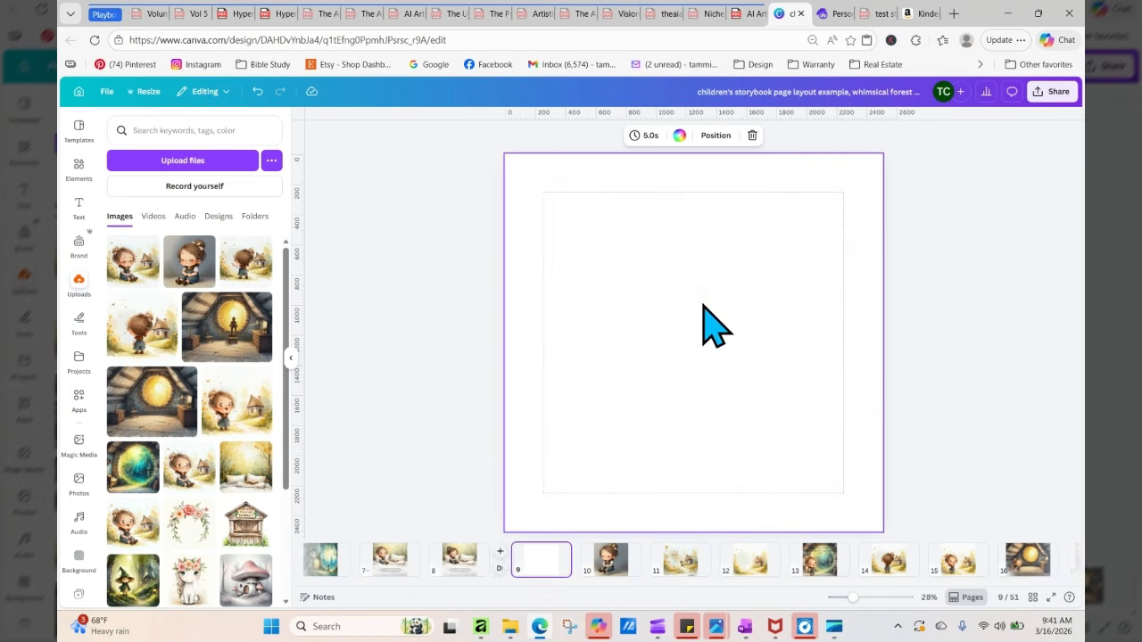
{"action": "right_click", "coordinate": [701, 313]}
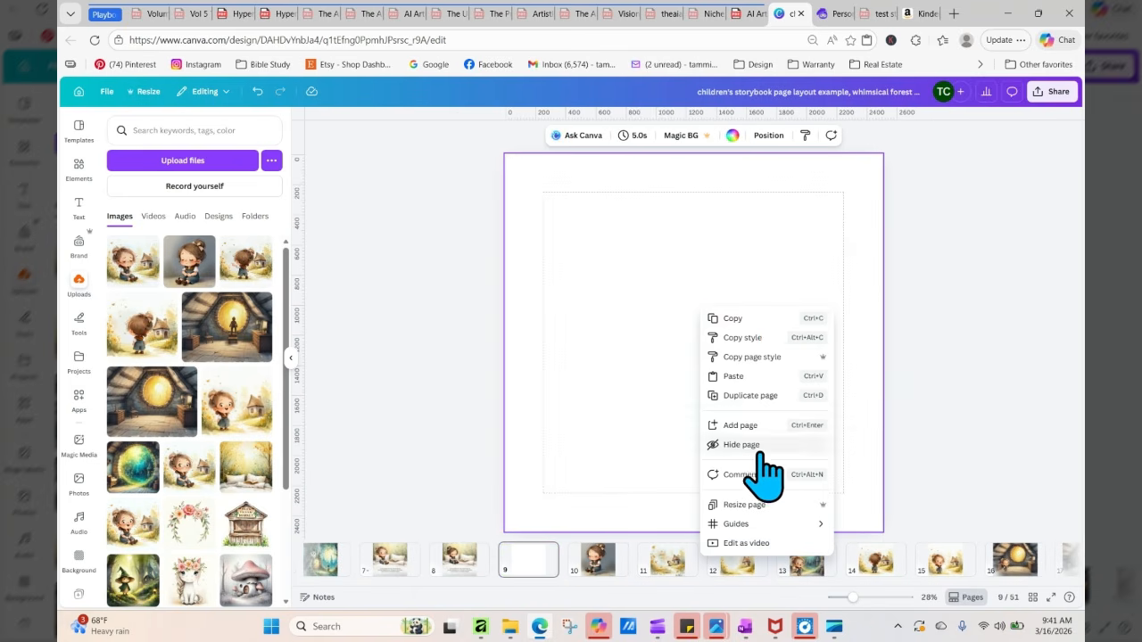
{"action": "left_click", "coordinate": [756, 506]}
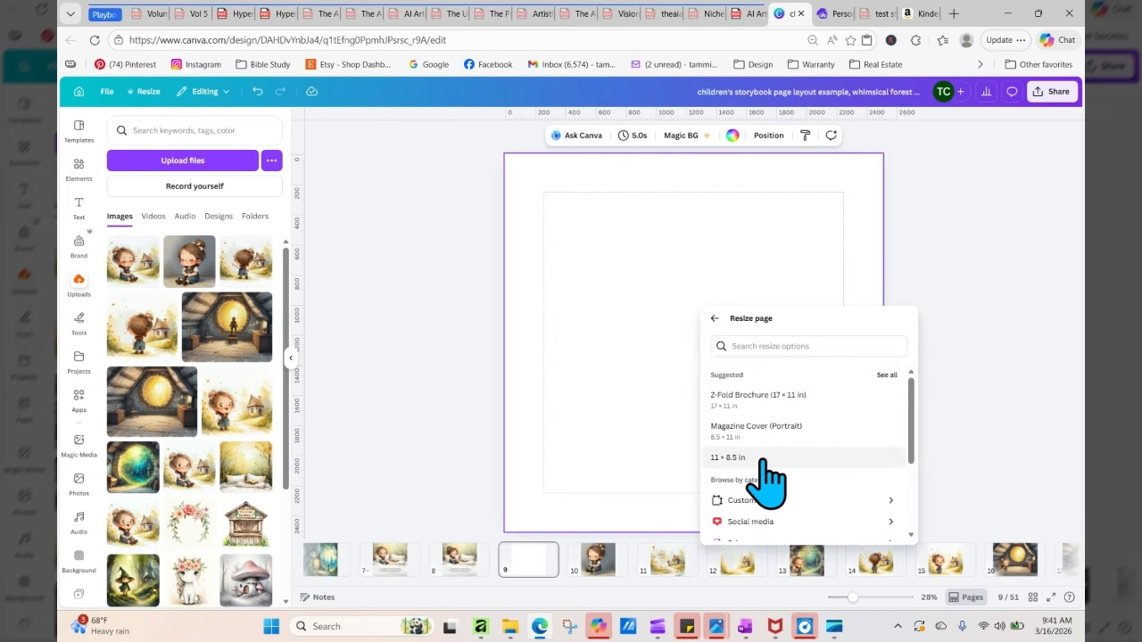
{"action": "left_click", "coordinate": [740, 458]}
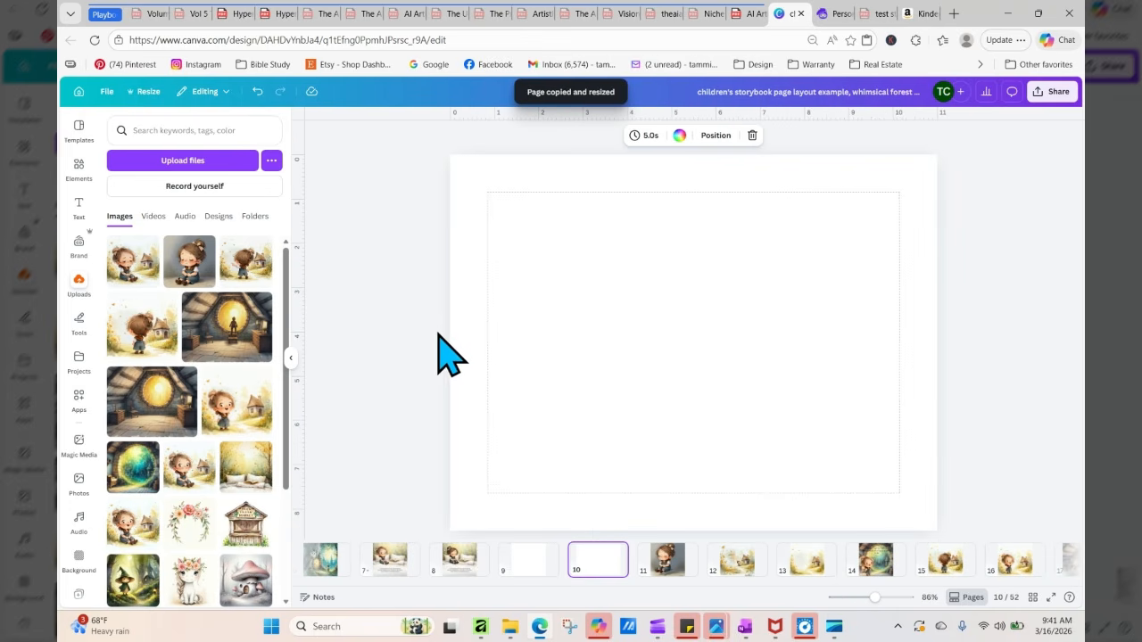
Upload the downloaded 4:3 bed image from the Downloads folder and fill the blank 11 × 8.5 in page 10 with it
{"action": "left_click", "coordinate": [228, 162]}
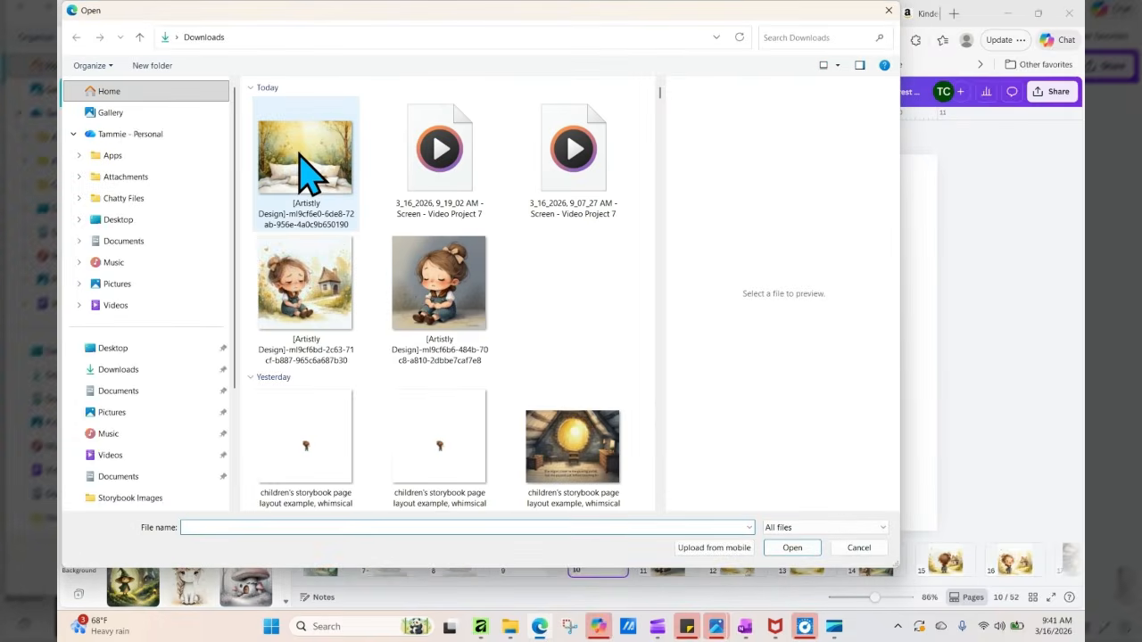
{"action": "left_click", "coordinate": [306, 173]}
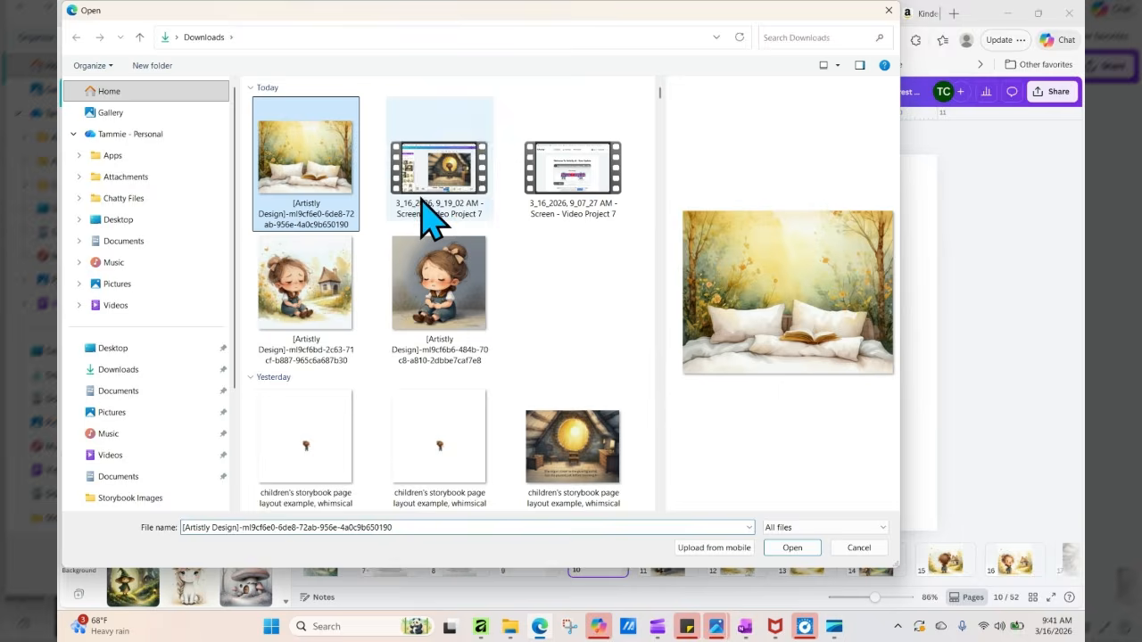
{"action": "left_click", "coordinate": [792, 547]}
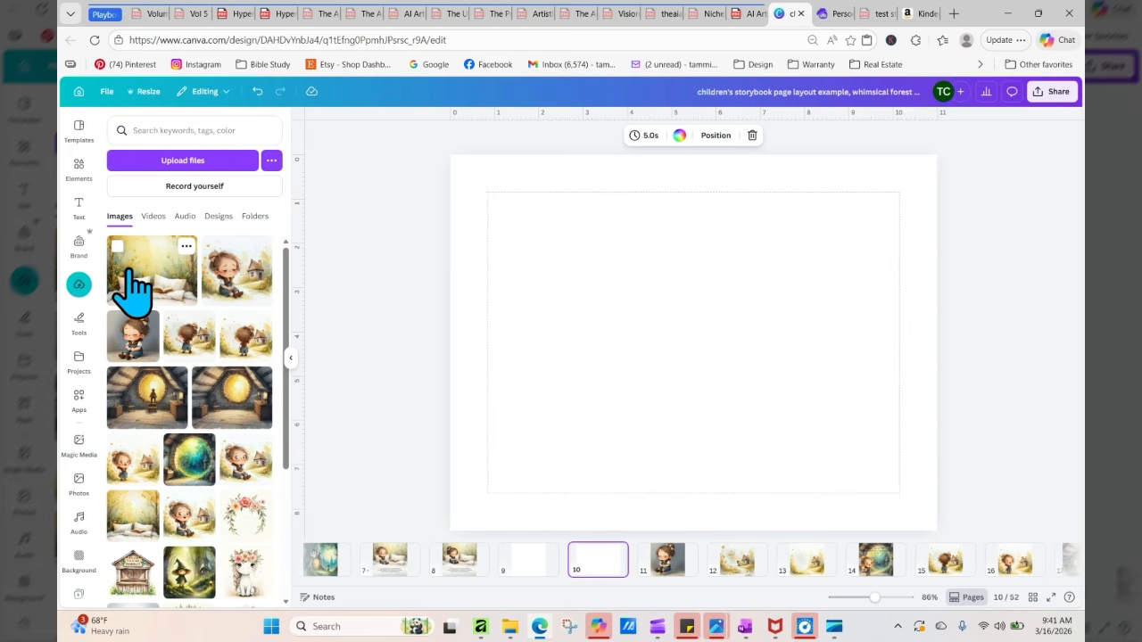
{"action": "left_click_drag", "start_coordinate": [134, 272], "coordinate": [468, 305]}
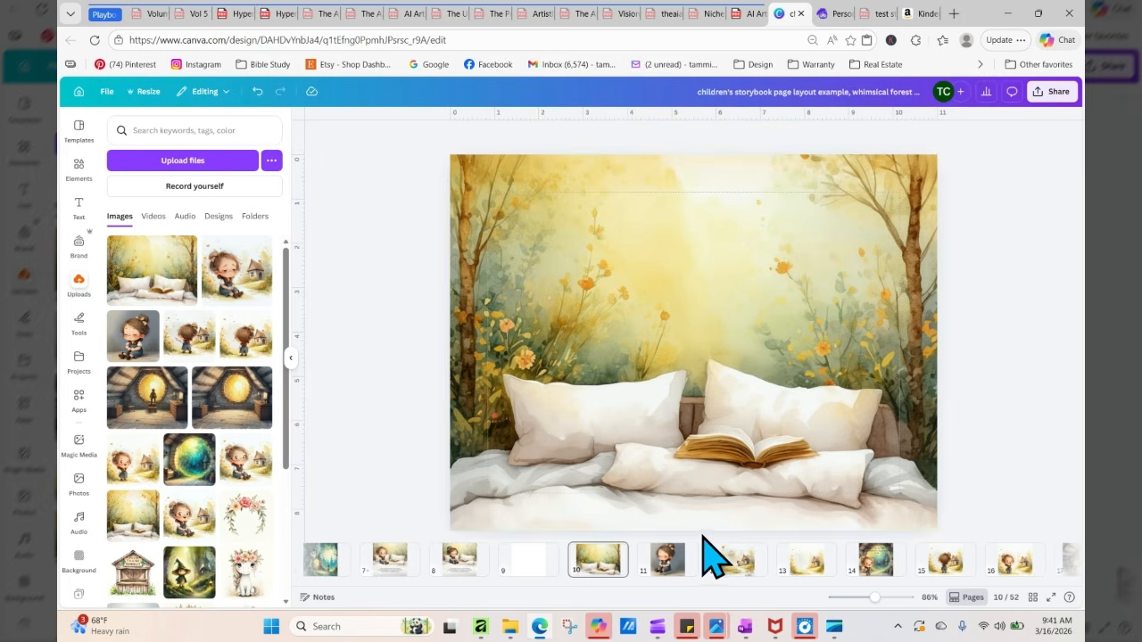
Copy the seated girl from page 7 onto page 10 and shrink her to about a third of the page width in its lower-left corner
{"action": "left_click", "coordinate": [390, 562]}
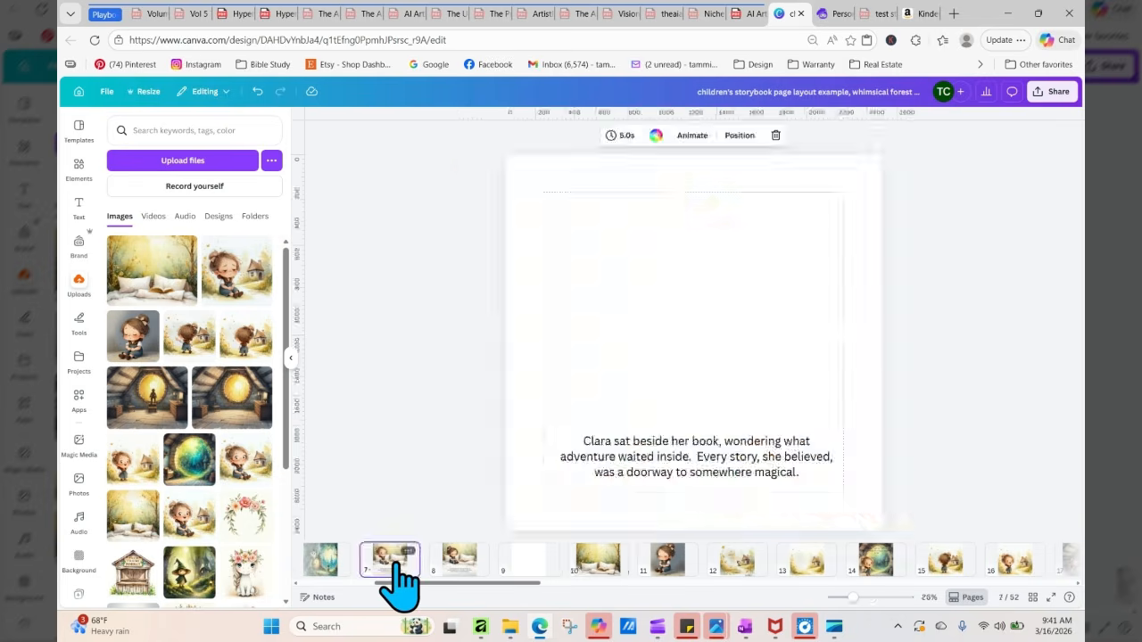
{"action": "left_click", "coordinate": [627, 327]}
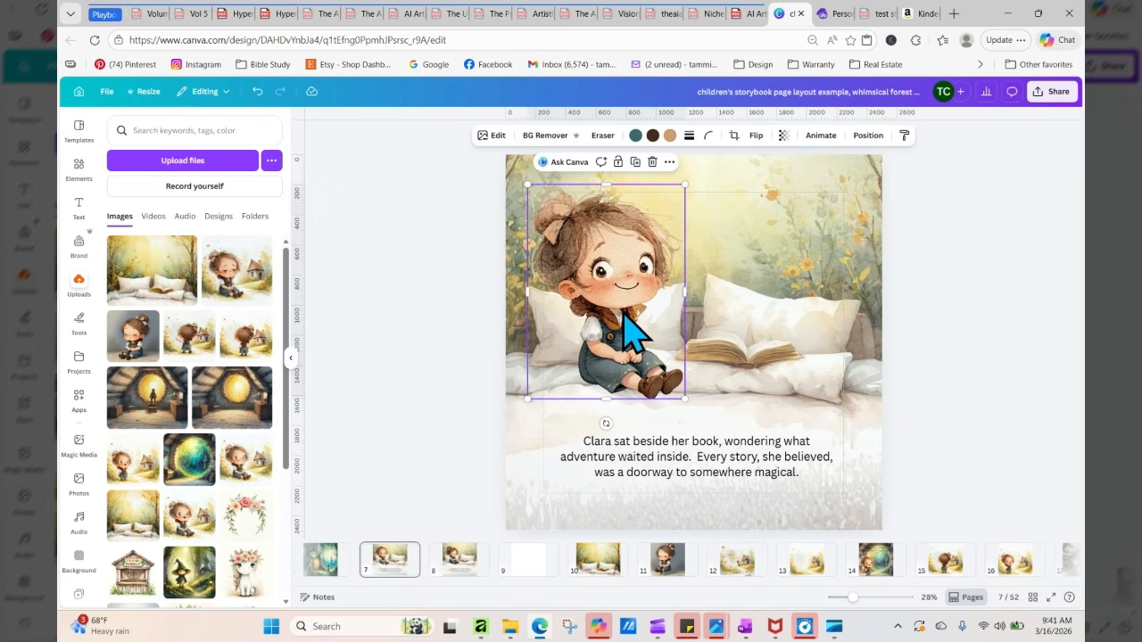
{"action": "right_click", "coordinate": [625, 316]}
{"action": "left_click", "coordinate": [665, 291]}
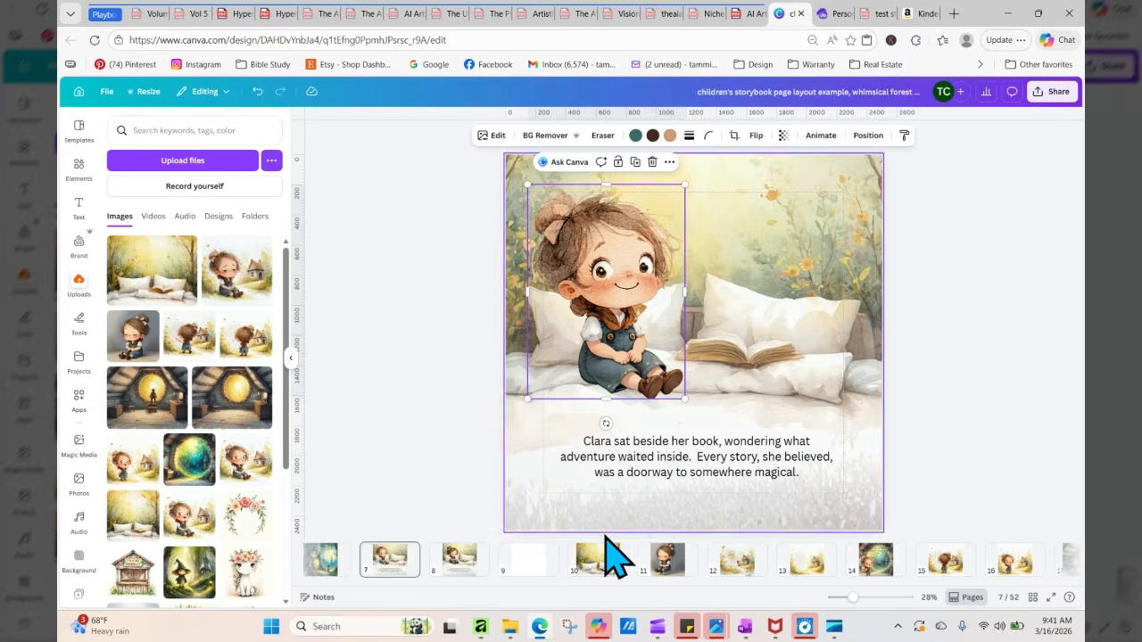
{"action": "left_click", "coordinate": [610, 554]}
{"action": "left_click", "coordinate": [604, 311]}
{"action": "right_click", "coordinate": [604, 311]}
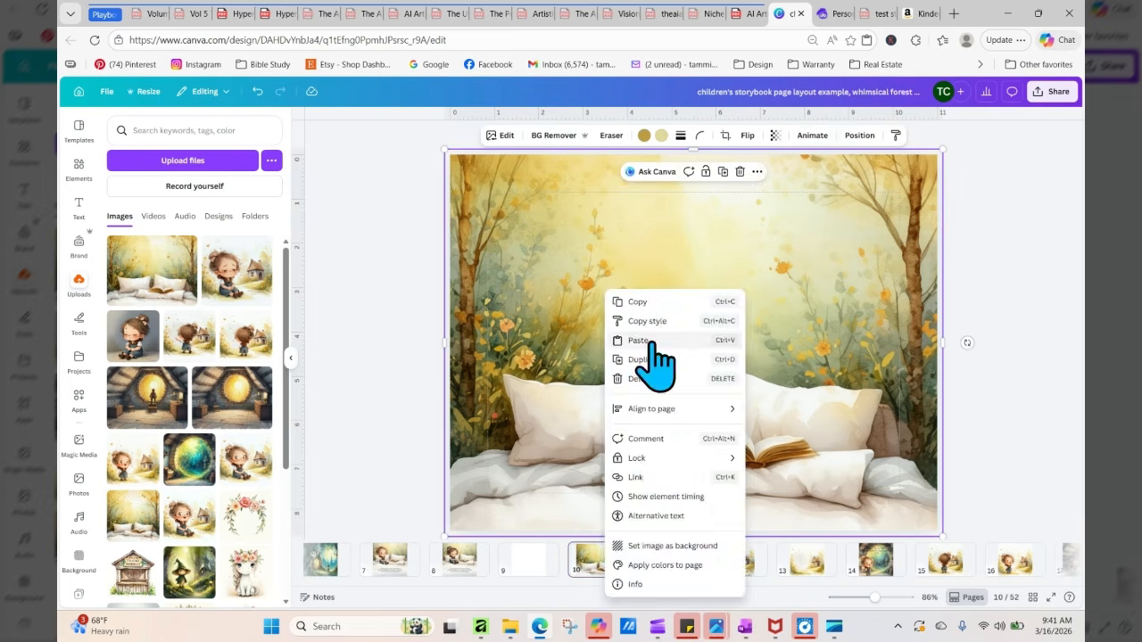
{"action": "left_click", "coordinate": [650, 348]}
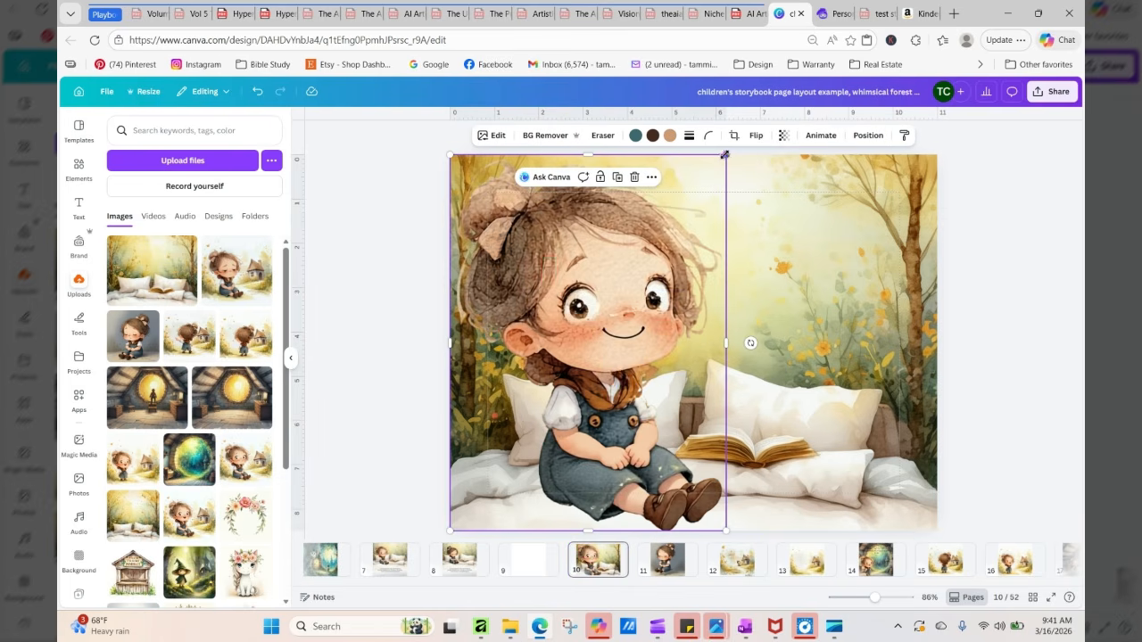
{"action": "left_click_drag", "start_coordinate": [727, 157], "coordinate": [651, 360]}
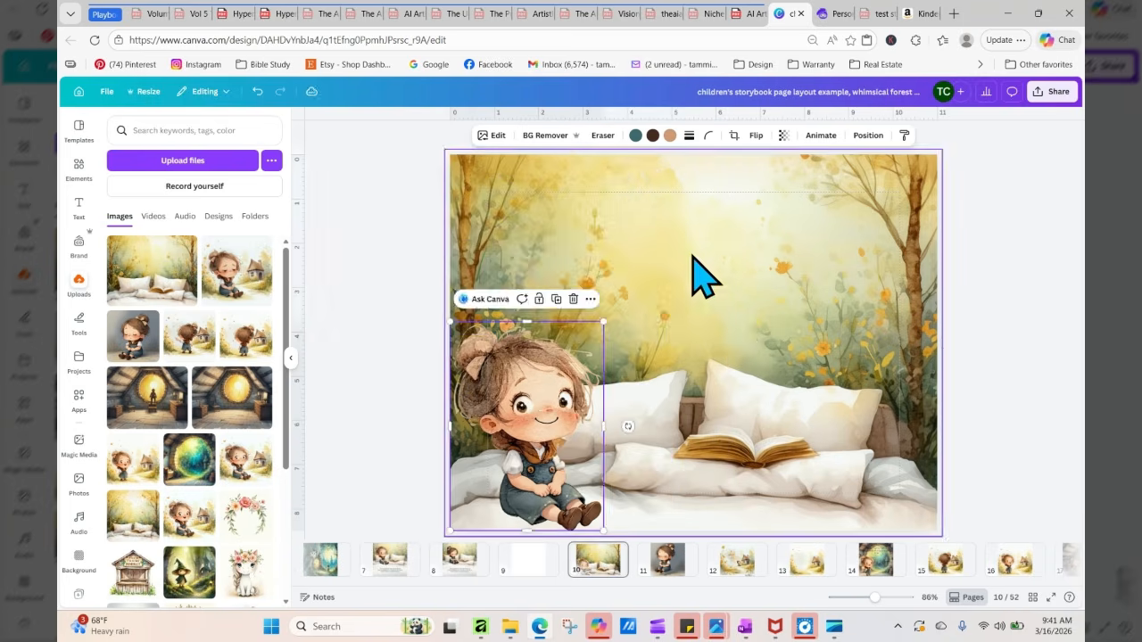
Move the bed background on page 10 upward, leaving a strip about 1 in high uncovered along the page's lower edge
{"action": "double_click", "coordinate": [733, 234]}
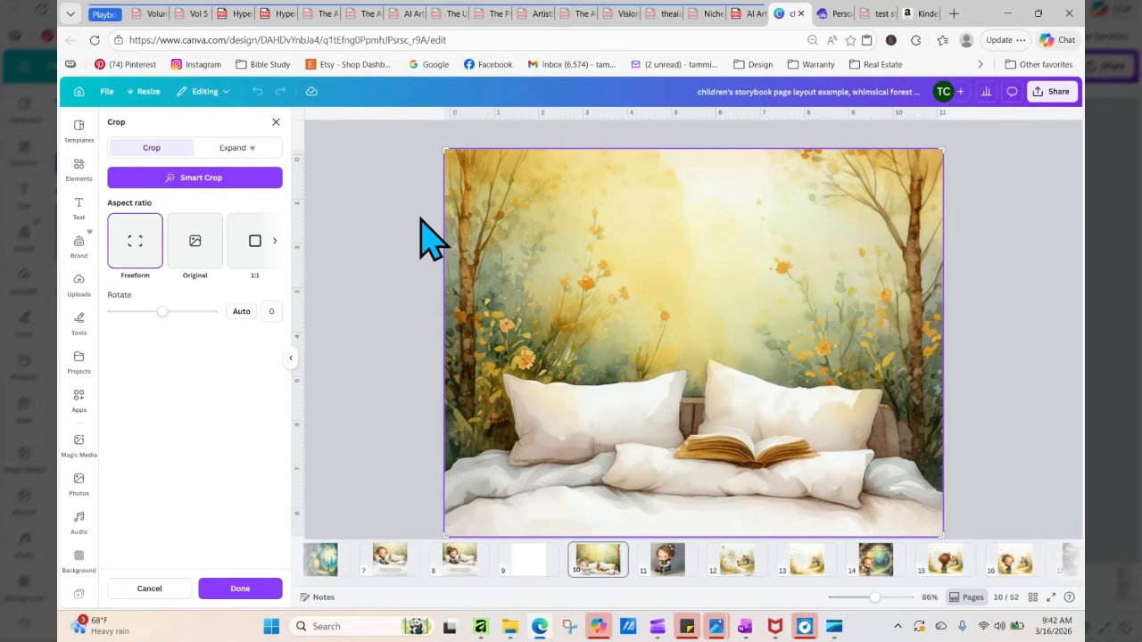
{"action": "left_click", "coordinate": [275, 122]}
{"action": "left_click_drag", "start_coordinate": [536, 241], "coordinate": [540, 175]}
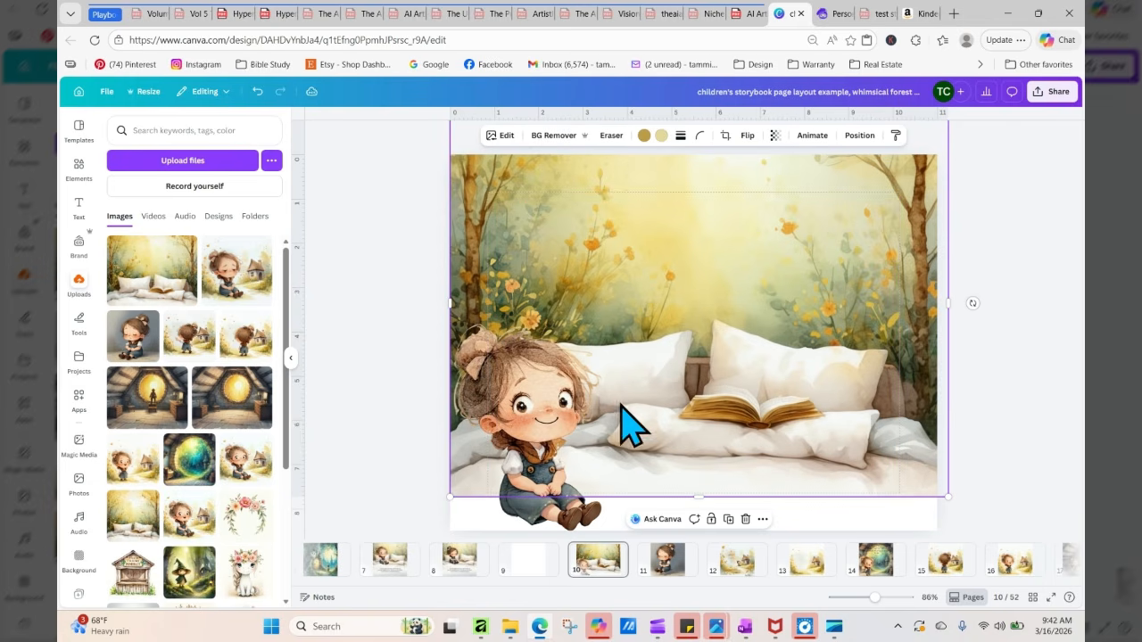
{"action": "mouse_move", "coordinate": [699, 497]}
{"action": "left_mouse_down"}
{"action": "mouse_move", "coordinate": [701, 515]}
{"action": "mouse_move", "coordinate": [699, 493]}
{"action": "left_mouse_up"}
{"action": "left_click_drag", "start_coordinate": [729, 328], "coordinate": [729, 310]}
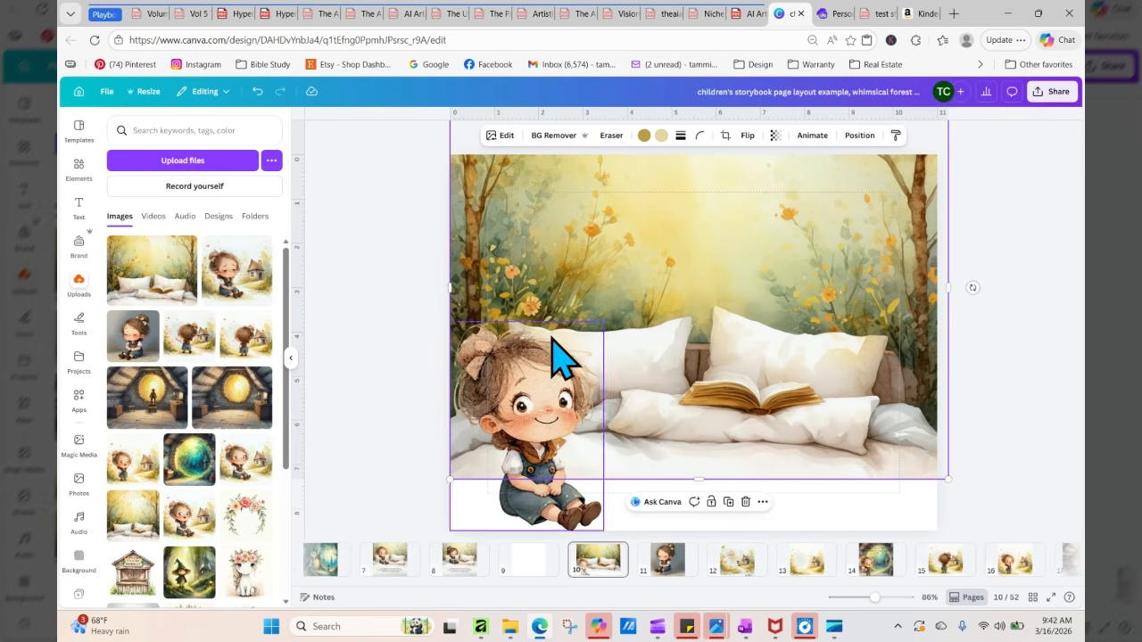
Magic Expand the bed image with the Freeform size, extending it downward to the page's lower edge
{"action": "left_click", "coordinate": [502, 135]}
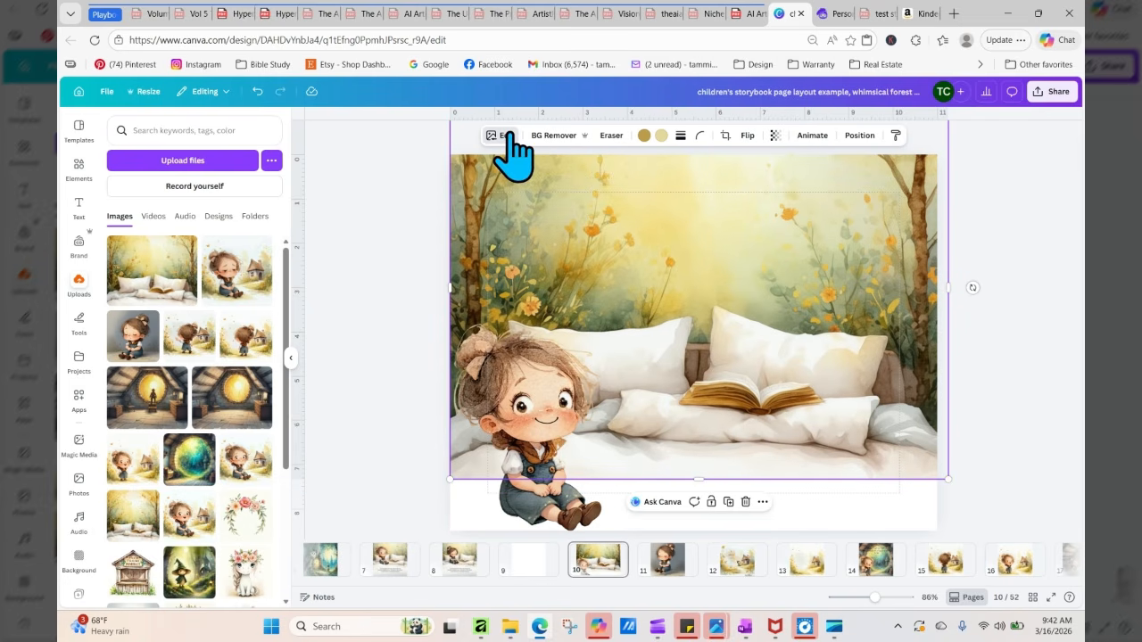
{"action": "left_click", "coordinate": [263, 355]}
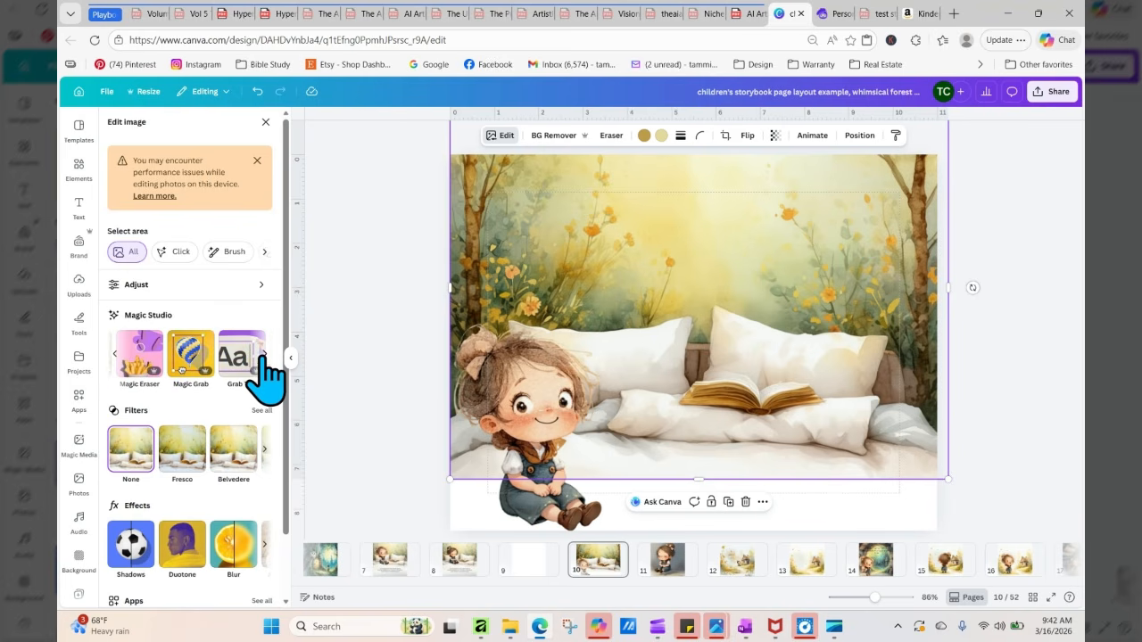
{"action": "left_click", "coordinate": [263, 357]}
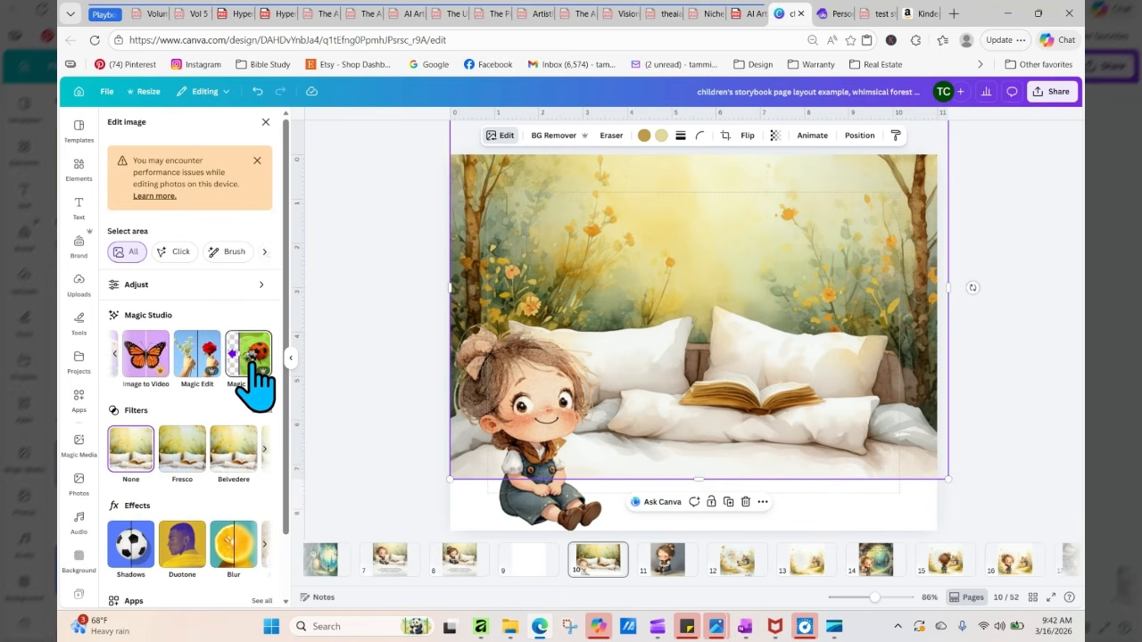
{"action": "left_click", "coordinate": [254, 364]}
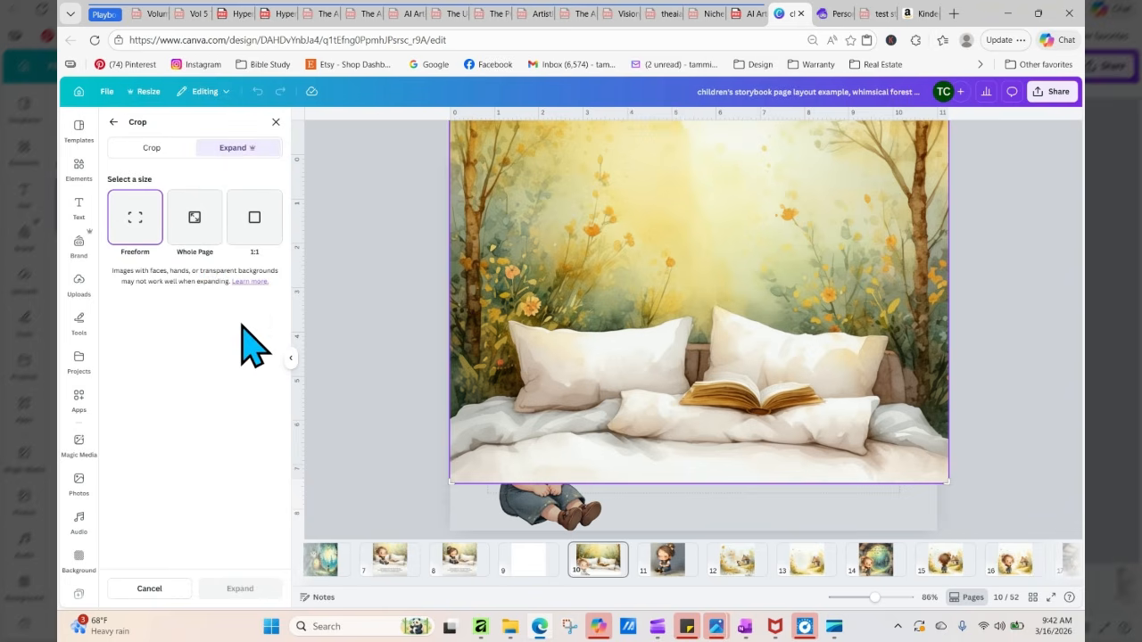
{"action": "left_click", "coordinate": [191, 223]}
{"action": "left_click", "coordinate": [136, 227]}
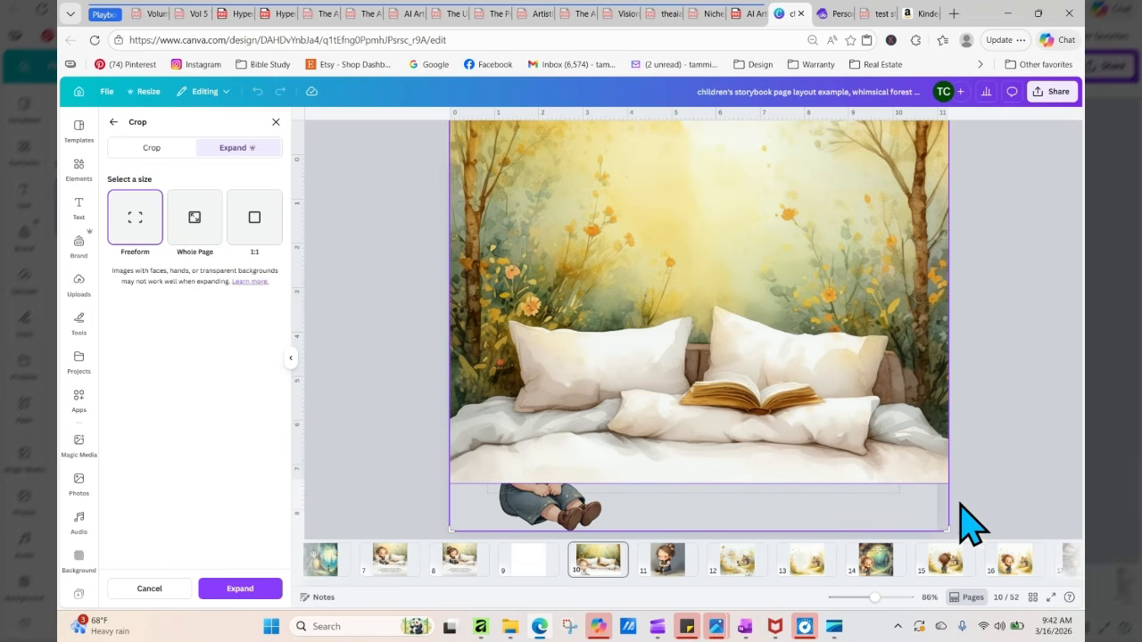
{"action": "left_click_drag", "start_coordinate": [947, 530], "coordinate": [940, 532]}
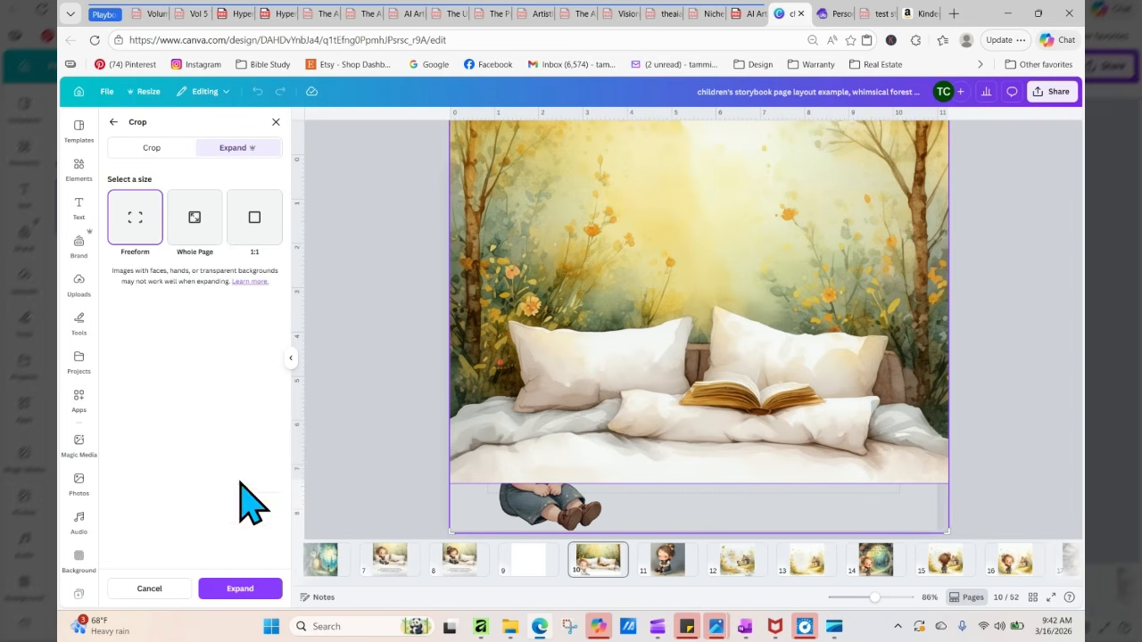
{"action": "left_click", "coordinate": [239, 589]}
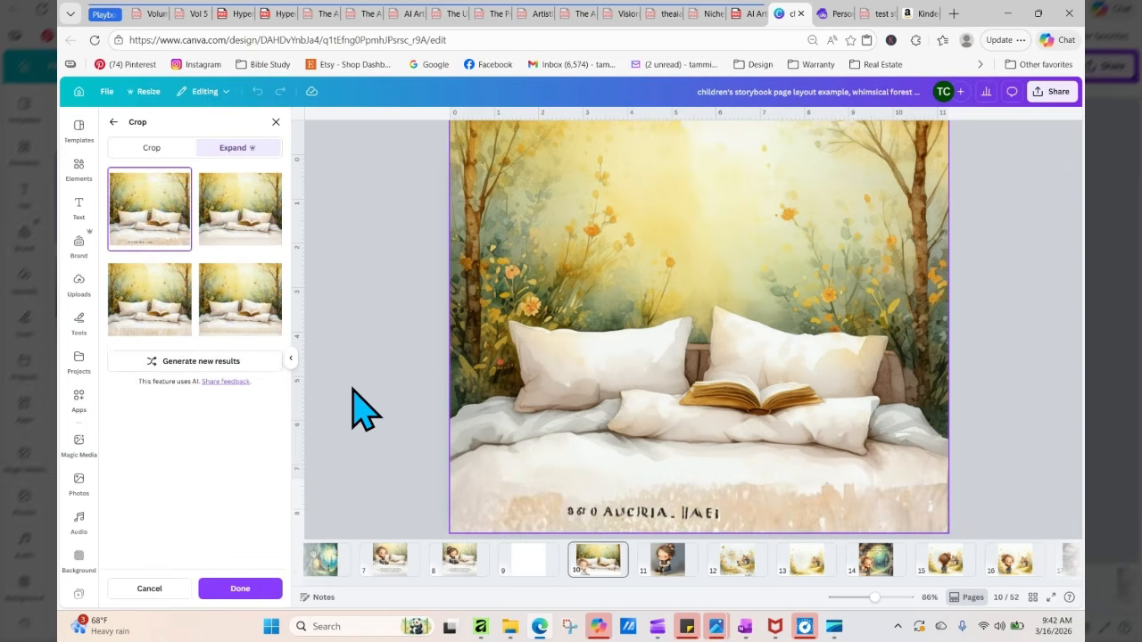
Compare the four expanded versions of the bed image and apply the second one with the plain, text-free blanket
{"action": "left_click", "coordinate": [239, 231]}
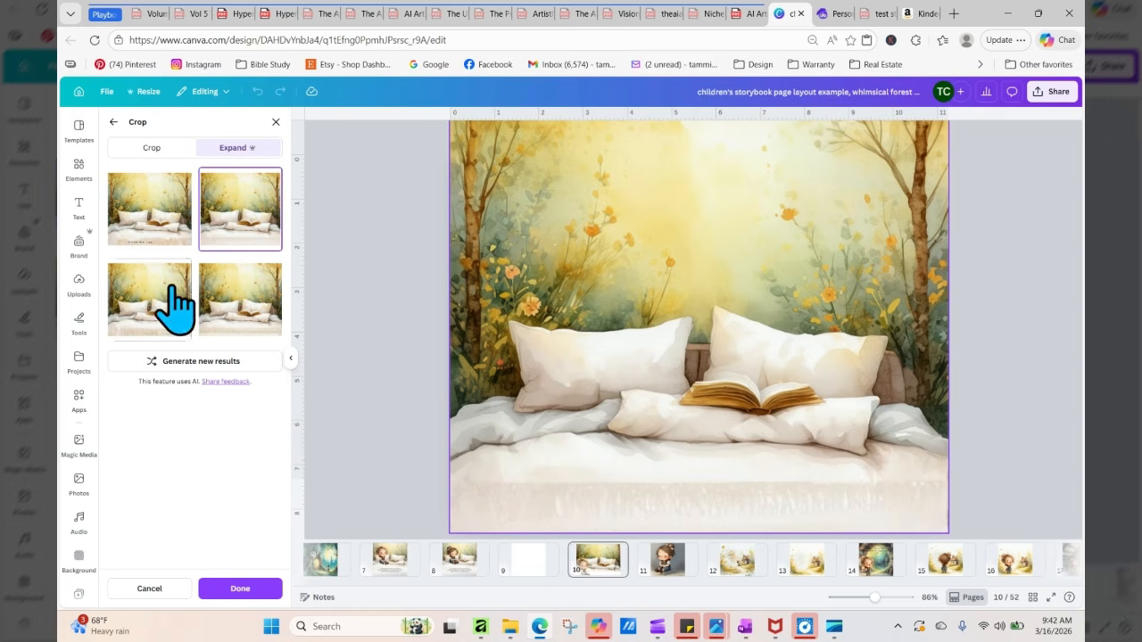
{"action": "left_click", "coordinate": [158, 306]}
{"action": "left_click", "coordinate": [258, 328]}
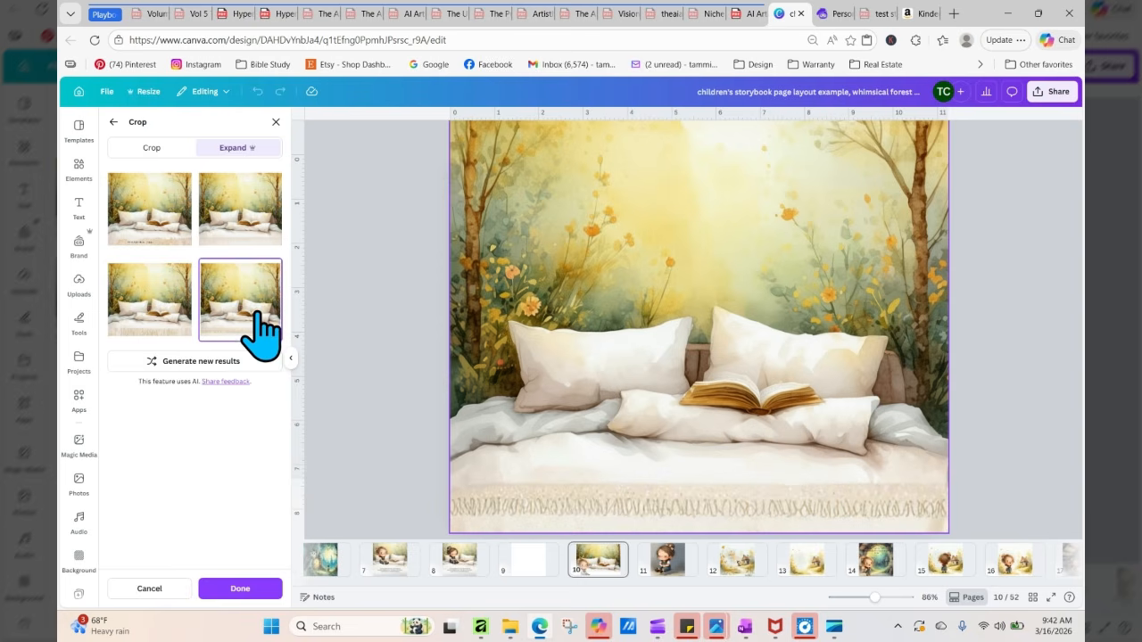
{"action": "left_click", "coordinate": [254, 222]}
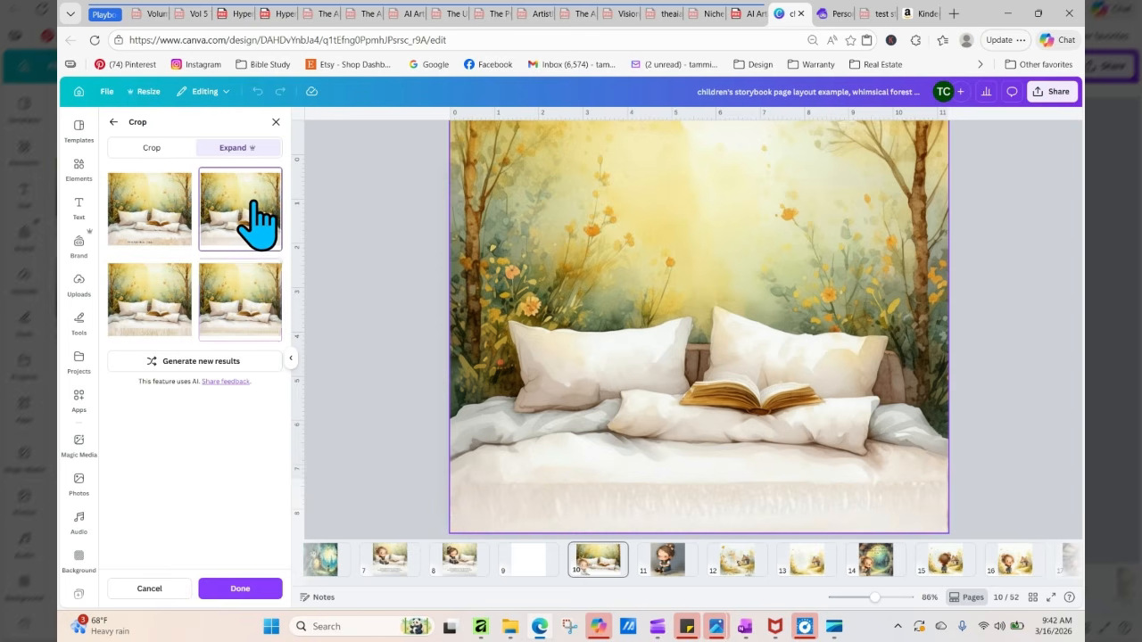
{"action": "left_click", "coordinate": [191, 228]}
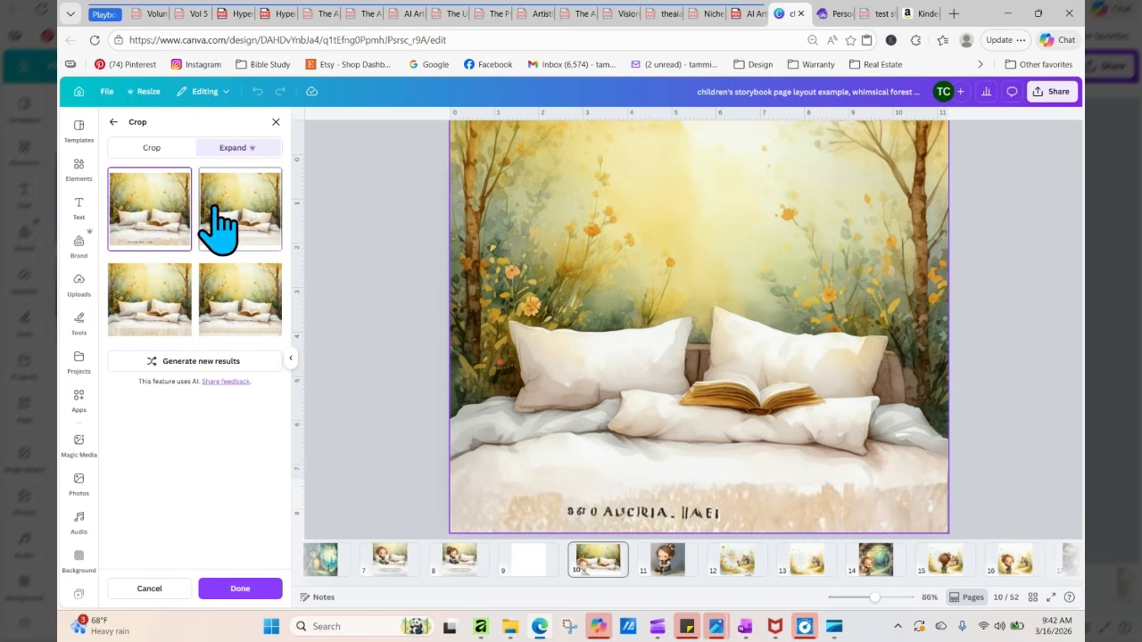
{"action": "left_click", "coordinate": [230, 234]}
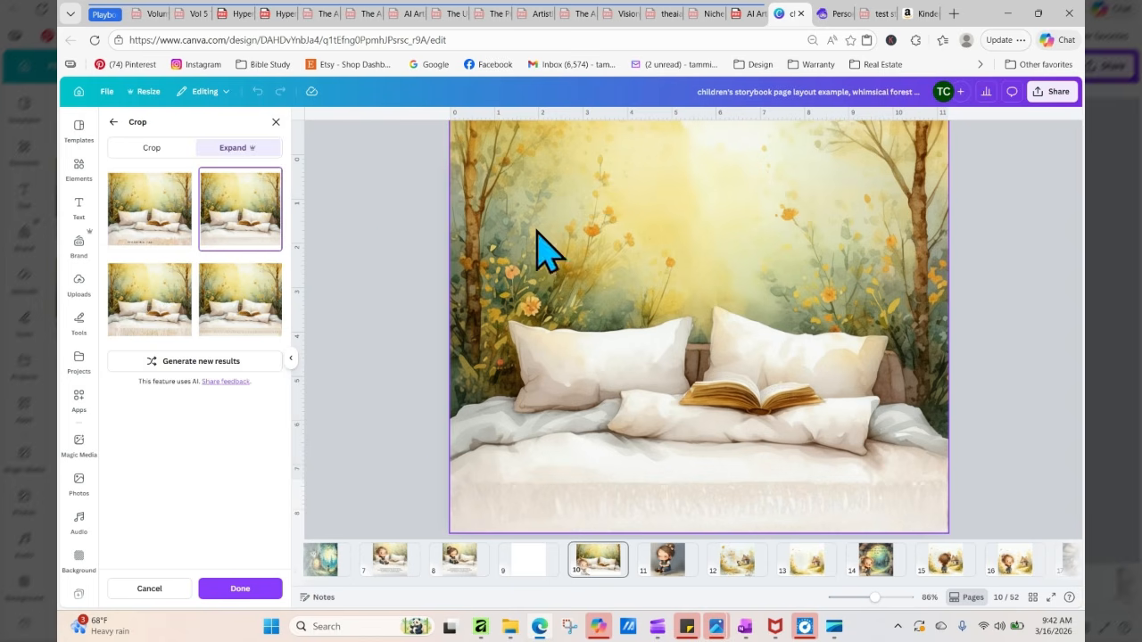
{"action": "key", "text": "Return"}
Place the seated girl on the bed beside the open book and resize her to about 3 in wide
{"action": "left_click", "coordinate": [564, 437]}
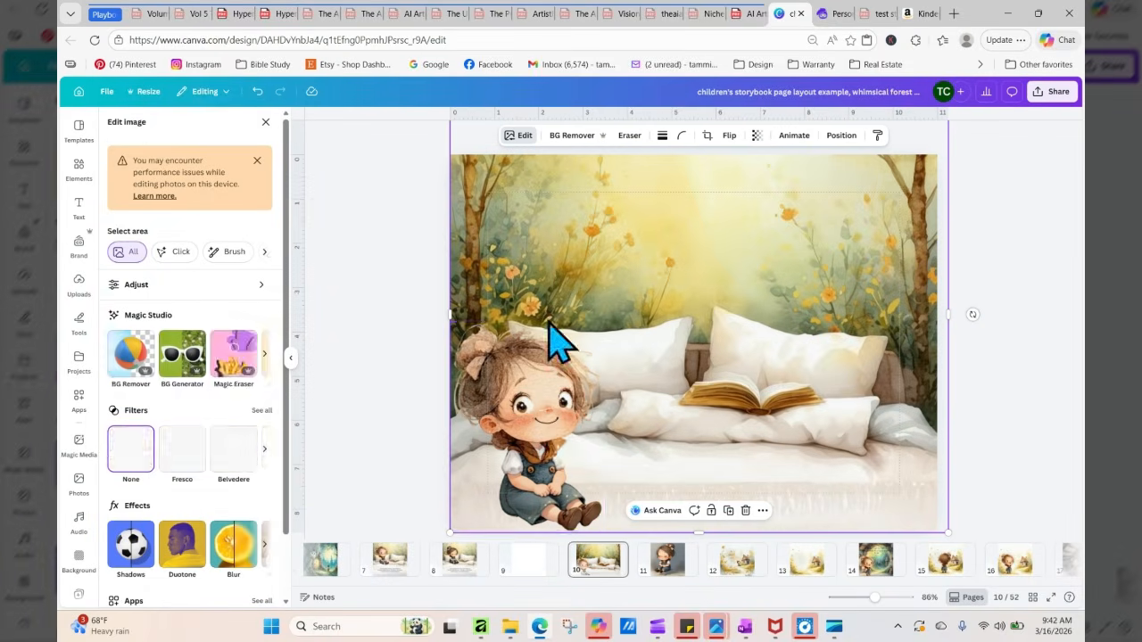
{"action": "left_click_drag", "start_coordinate": [554, 437], "coordinate": [627, 314]}
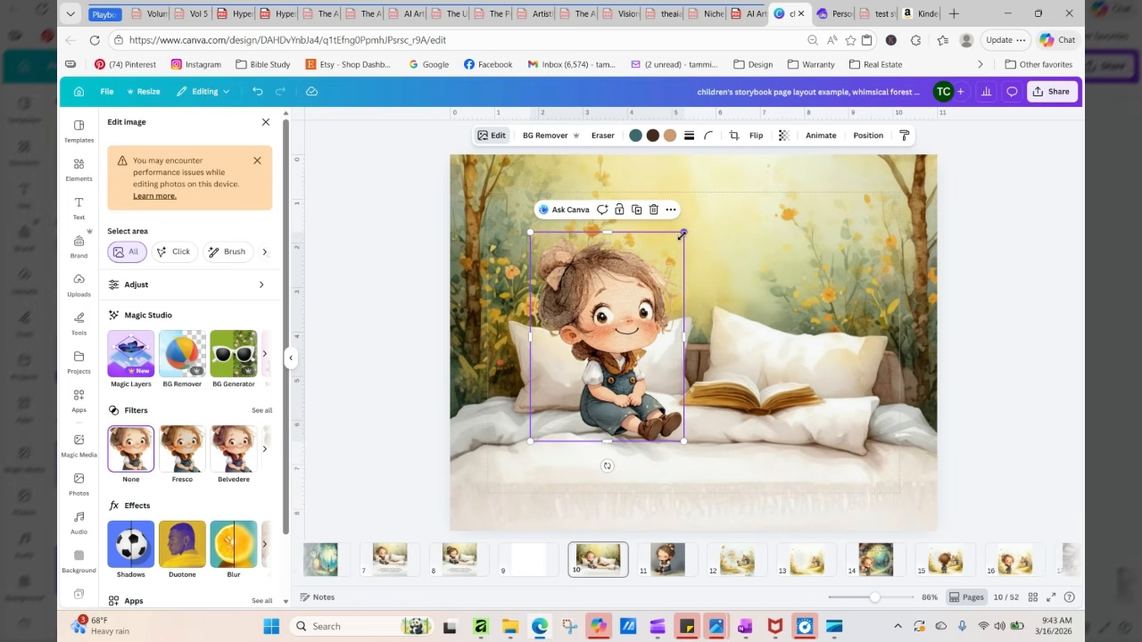
{"action": "left_click_drag", "start_coordinate": [683, 233], "coordinate": [640, 291]}
{"action": "left_click_drag", "start_coordinate": [592, 382], "coordinate": [632, 391]}
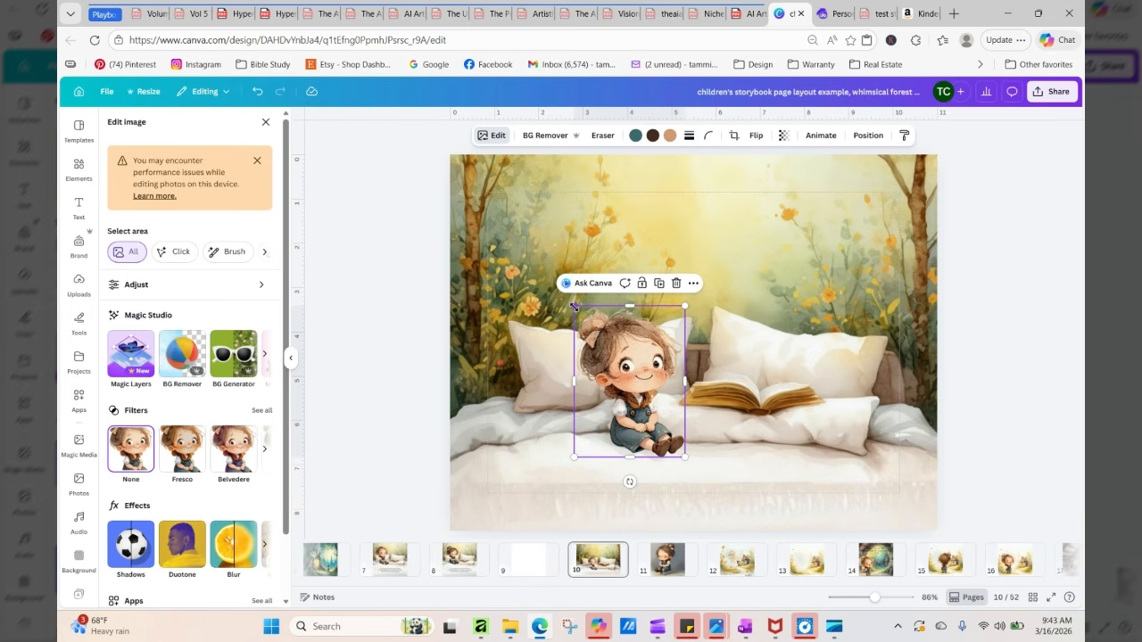
{"action": "left_click_drag", "start_coordinate": [574, 305], "coordinate": [537, 266]}
{"action": "left_click_drag", "start_coordinate": [599, 330], "coordinate": [592, 336]}
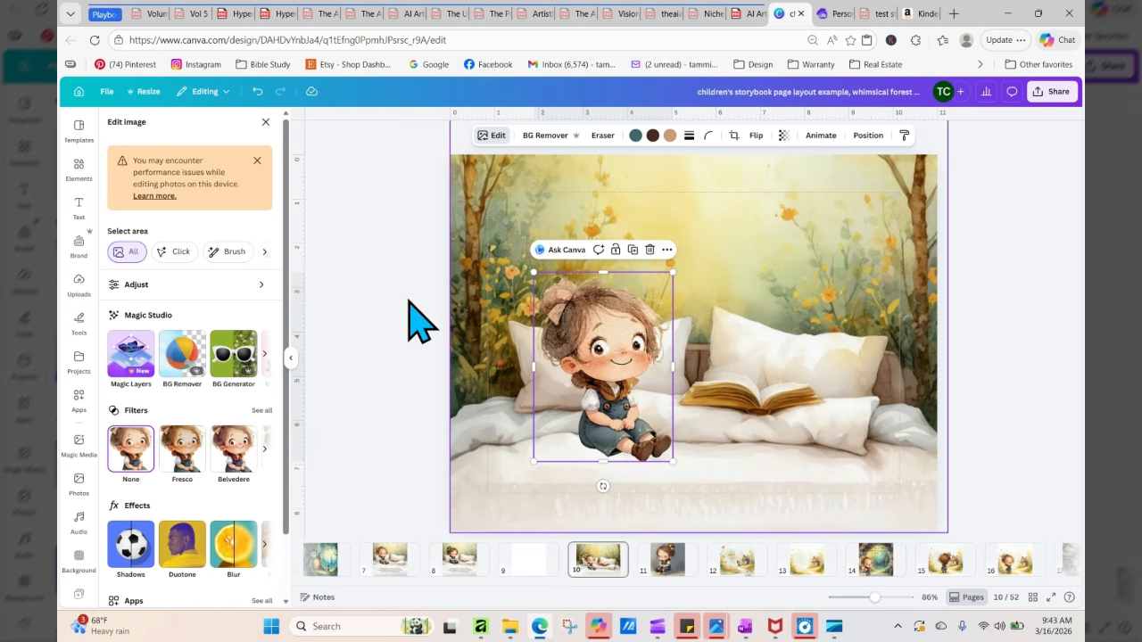
Add a vertical guide at 5.5 in on page 10 and nudge the girl slightly down and toward it, keeping her left of it
{"action": "left_click_drag", "start_coordinate": [603, 298], "coordinate": [695, 283]}
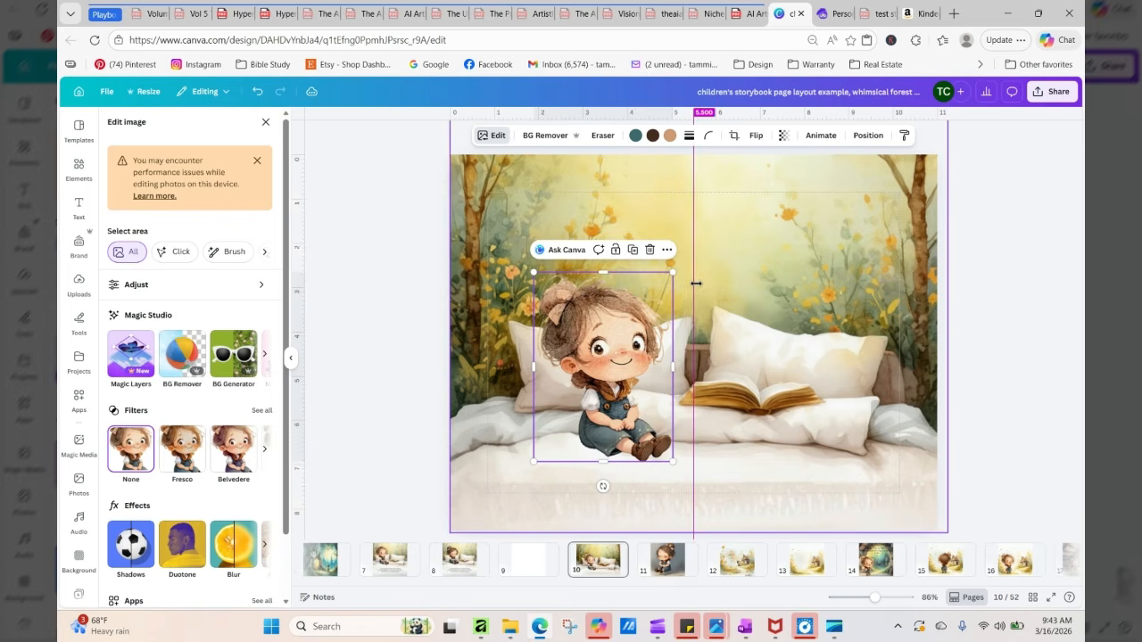
{"action": "left_click", "coordinate": [1011, 355]}
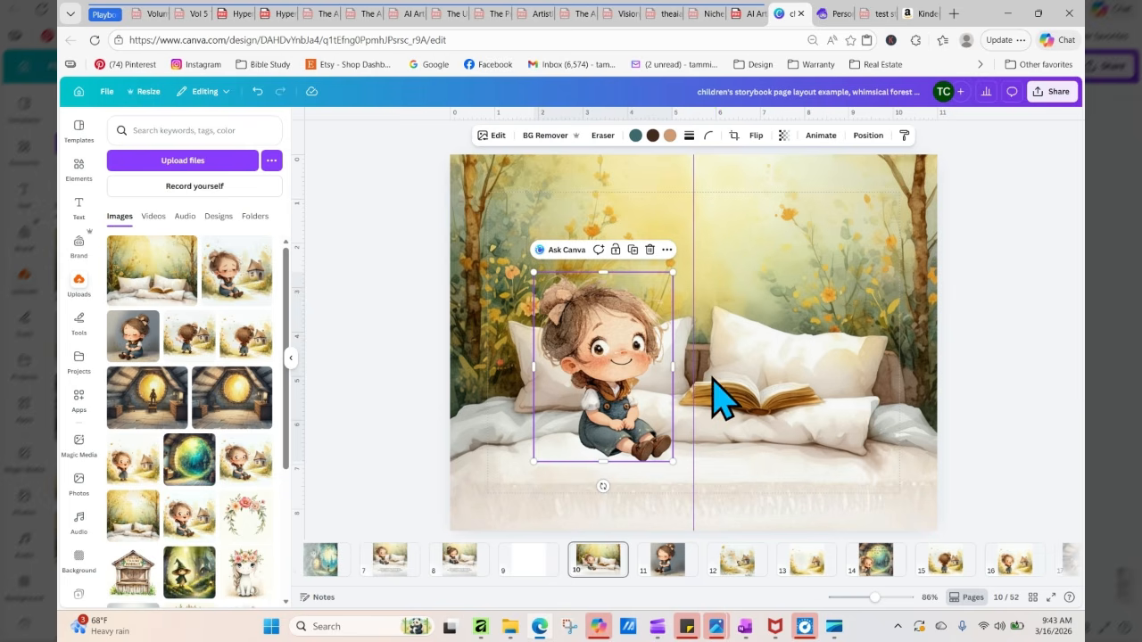
{"action": "mouse_move", "coordinate": [600, 382]}
{"action": "left_mouse_down"}
{"action": "mouse_move", "coordinate": [603, 359]}
{"action": "mouse_move", "coordinate": [611, 393]}
{"action": "left_mouse_up"}
{"action": "left_click", "coordinate": [1032, 349]}
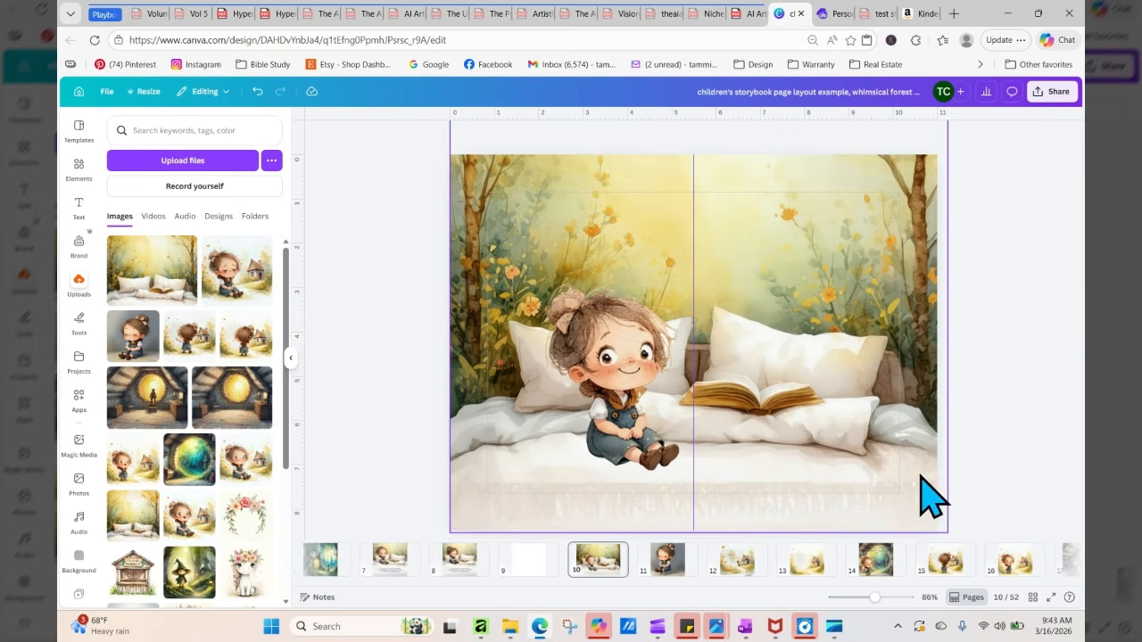
Copy the story text about Clara and her book from page 8 and paste it onto page 10
{"action": "left_click", "coordinate": [459, 569]}
{"action": "left_click", "coordinate": [628, 466]}
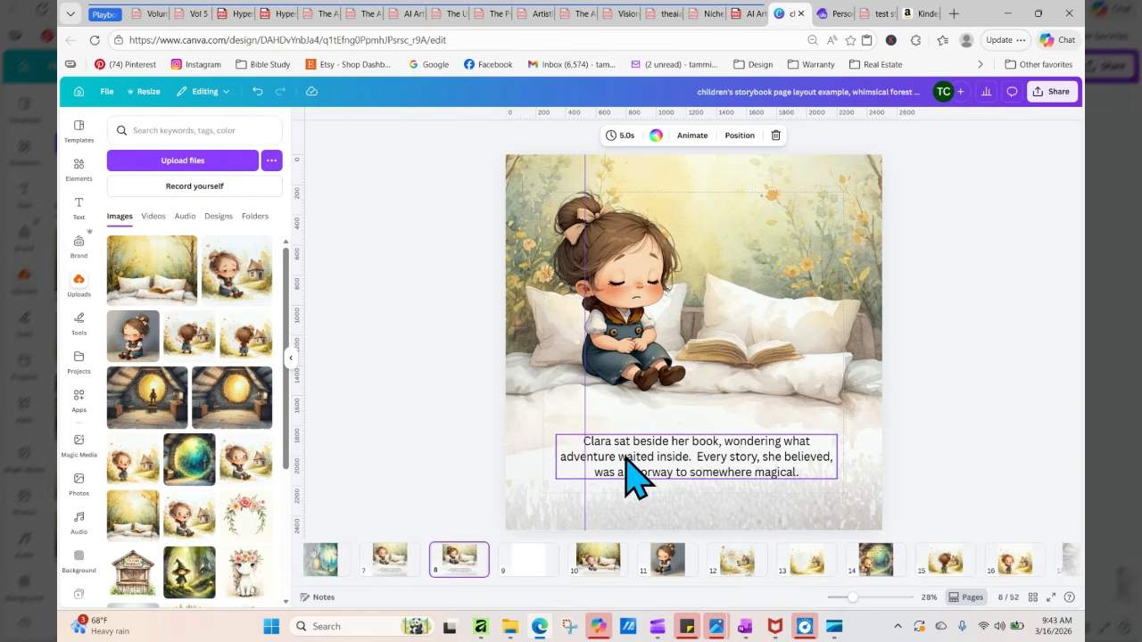
{"action": "right_click", "coordinate": [629, 466]}
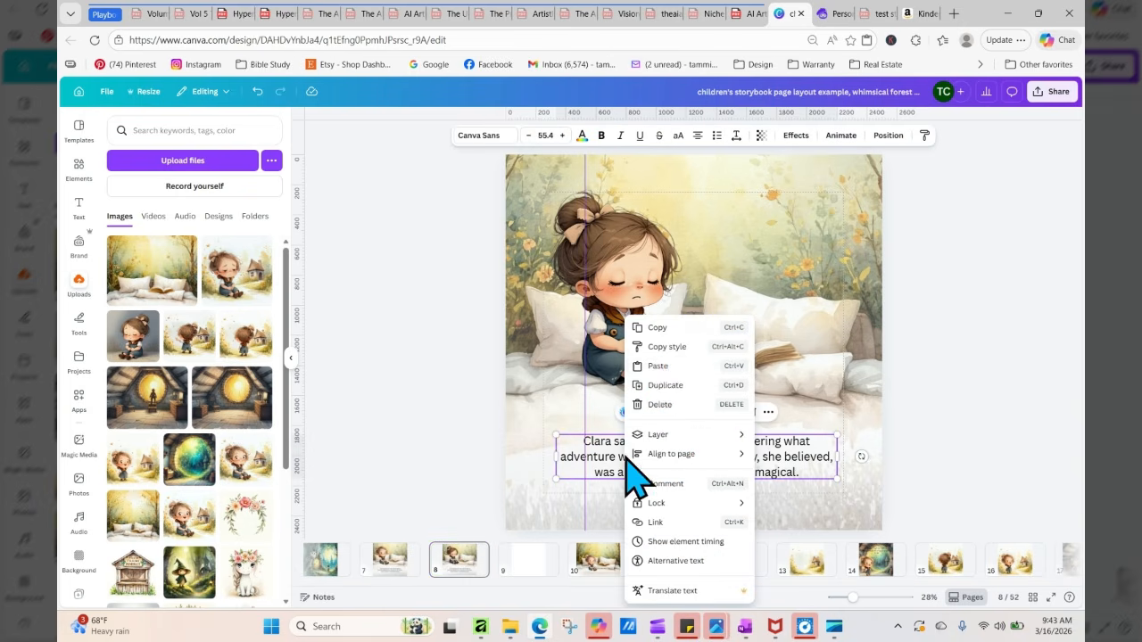
{"action": "left_click", "coordinate": [666, 348]}
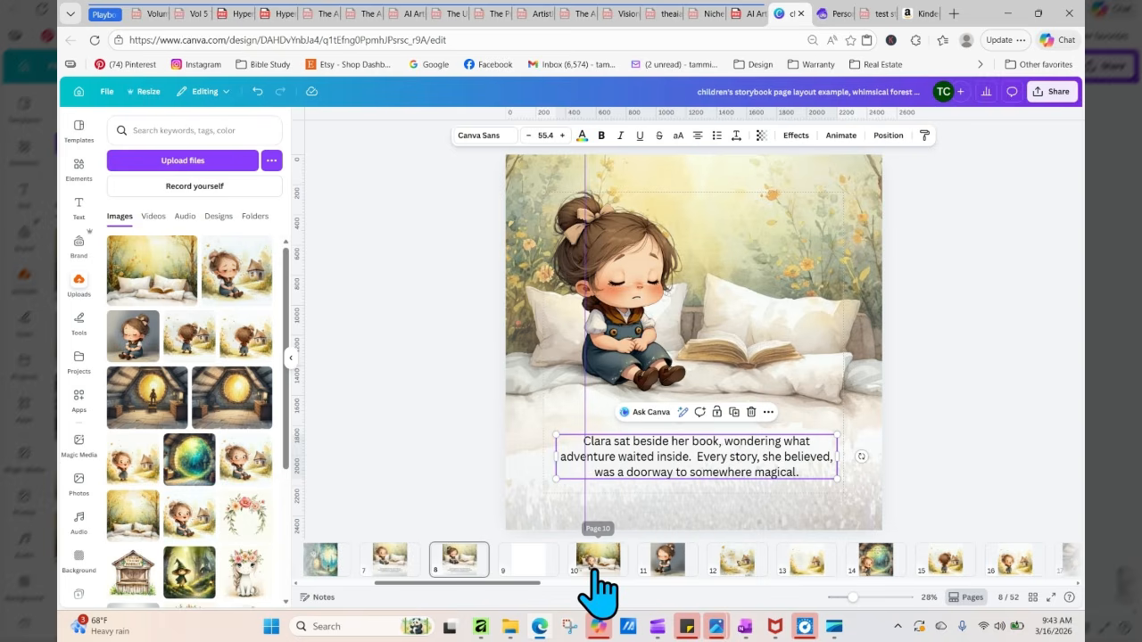
{"action": "left_click", "coordinate": [597, 584]}
{"action": "right_click", "coordinate": [657, 497]}
{"action": "left_click", "coordinate": [696, 331]}
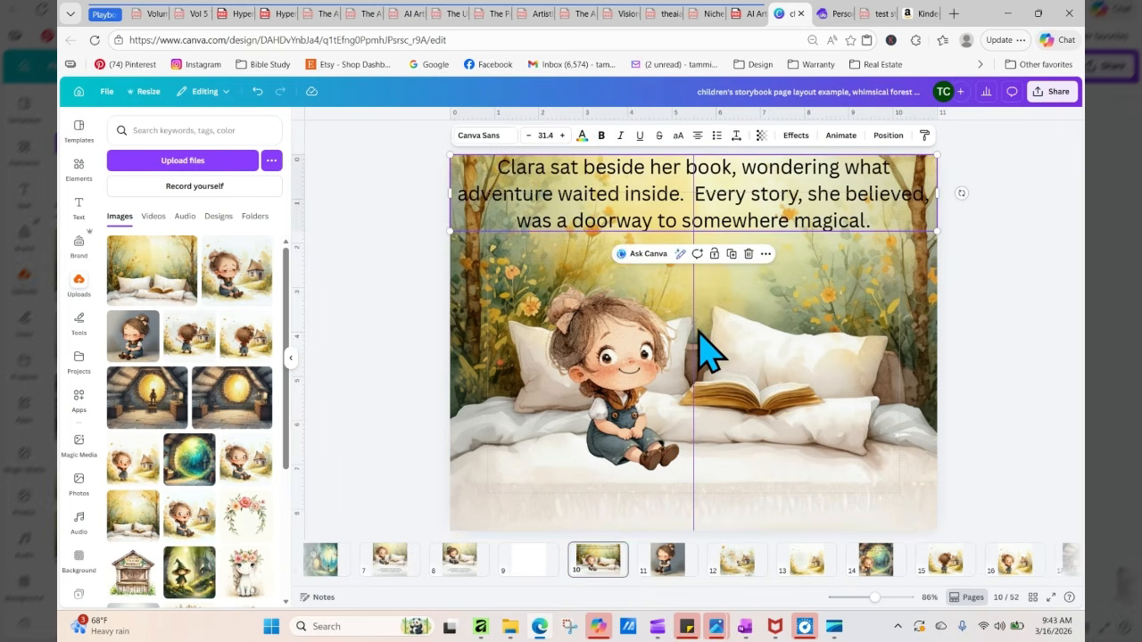
Move the story text to the lower edge of page 10 and scale it down to font size 18.4
{"action": "left_click_drag", "start_coordinate": [669, 193], "coordinate": [670, 221]}
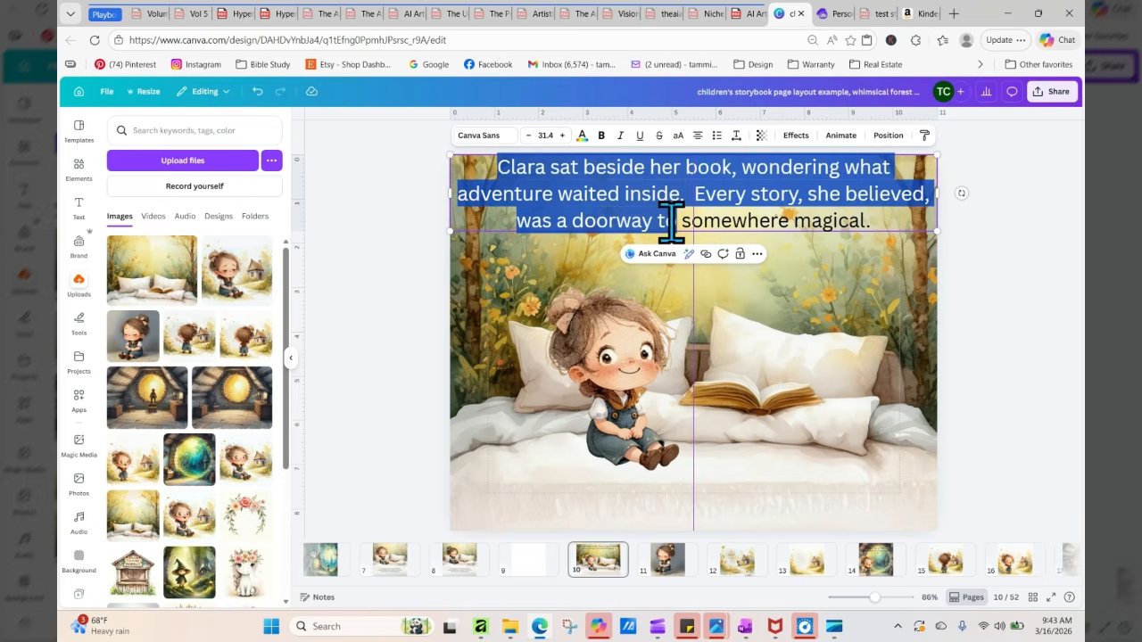
{"action": "left_click", "coordinate": [1023, 270]}
{"action": "left_click", "coordinate": [875, 205]}
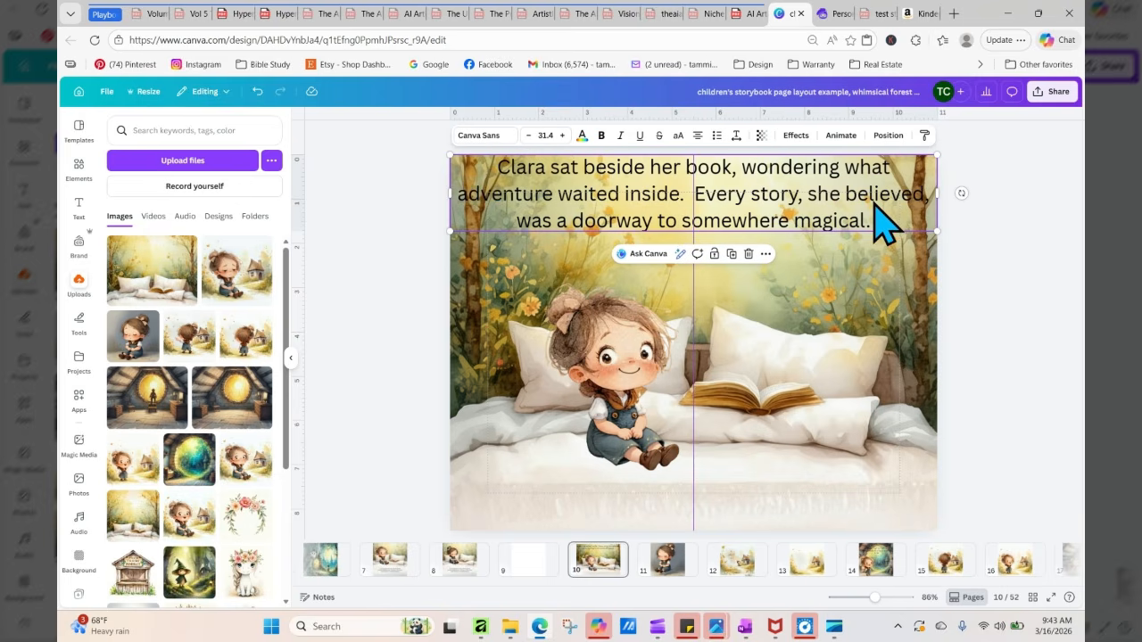
{"action": "left_click_drag", "start_coordinate": [883, 223], "coordinate": [884, 502]}
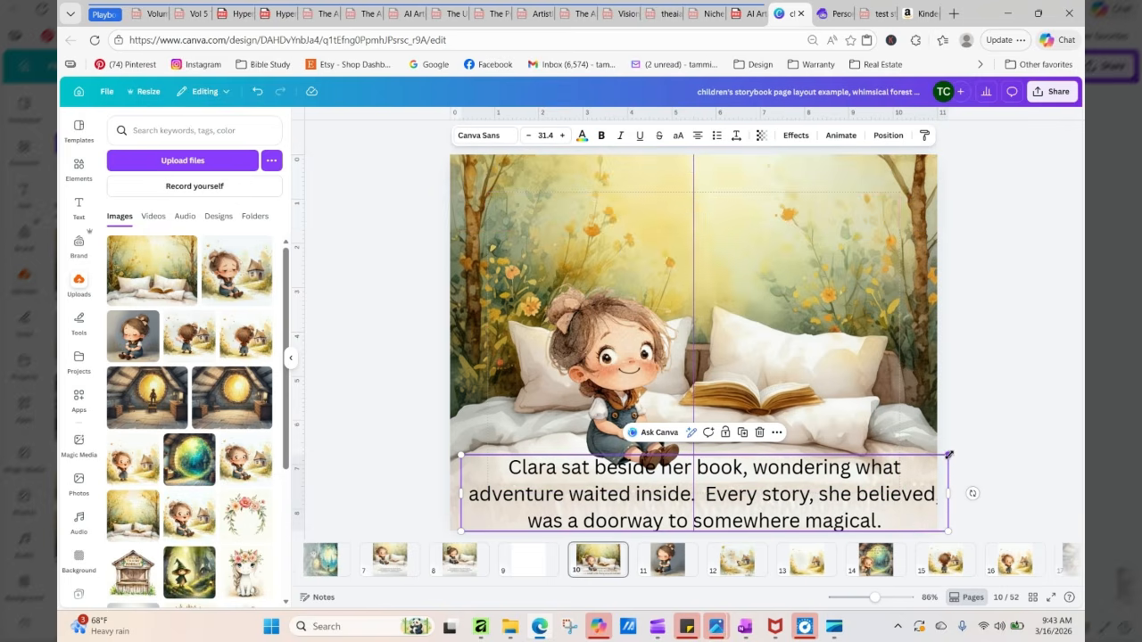
{"action": "left_click_drag", "start_coordinate": [947, 453], "coordinate": [747, 486]}
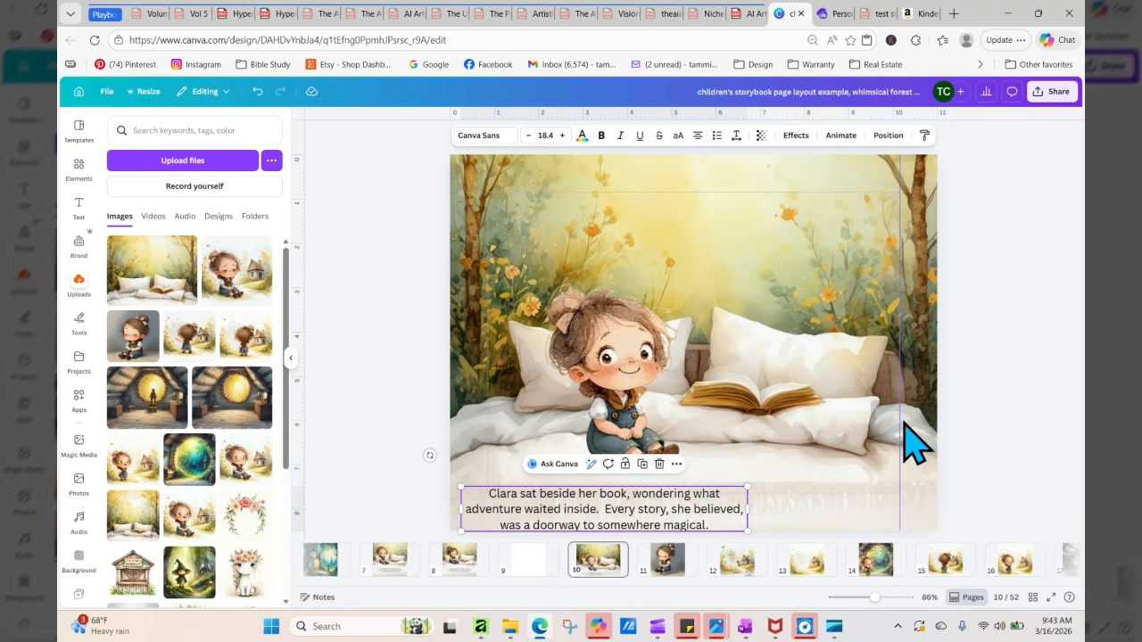
Return the vertical guide to the page centre and move the story text onto the blanket below the girl, roughly centred on the guide
{"action": "left_click_drag", "start_coordinate": [899, 417], "coordinate": [698, 432]}
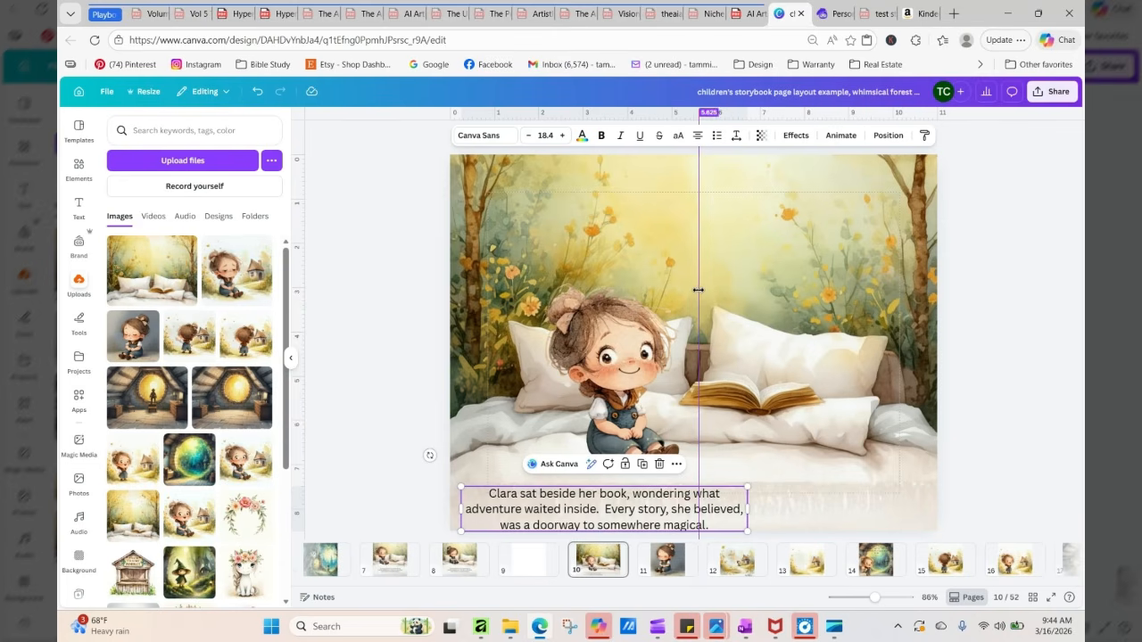
{"action": "left_click_drag", "start_coordinate": [698, 290], "coordinate": [693, 289]}
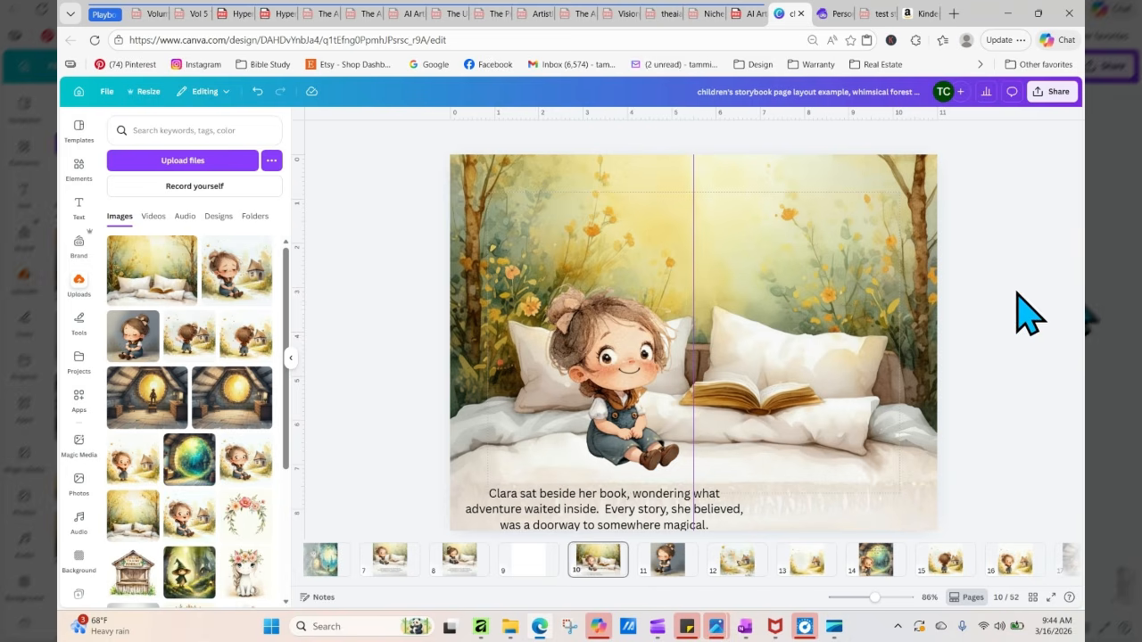
{"action": "left_click_drag", "start_coordinate": [646, 505], "coordinate": [739, 496]}
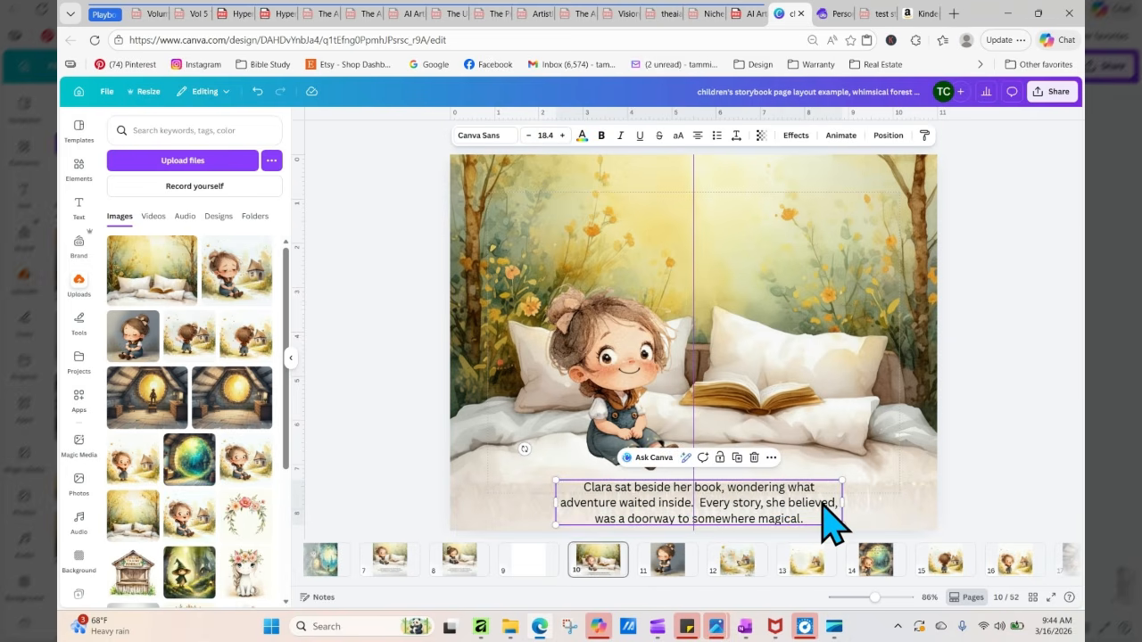
{"action": "left_click", "coordinate": [1017, 481]}
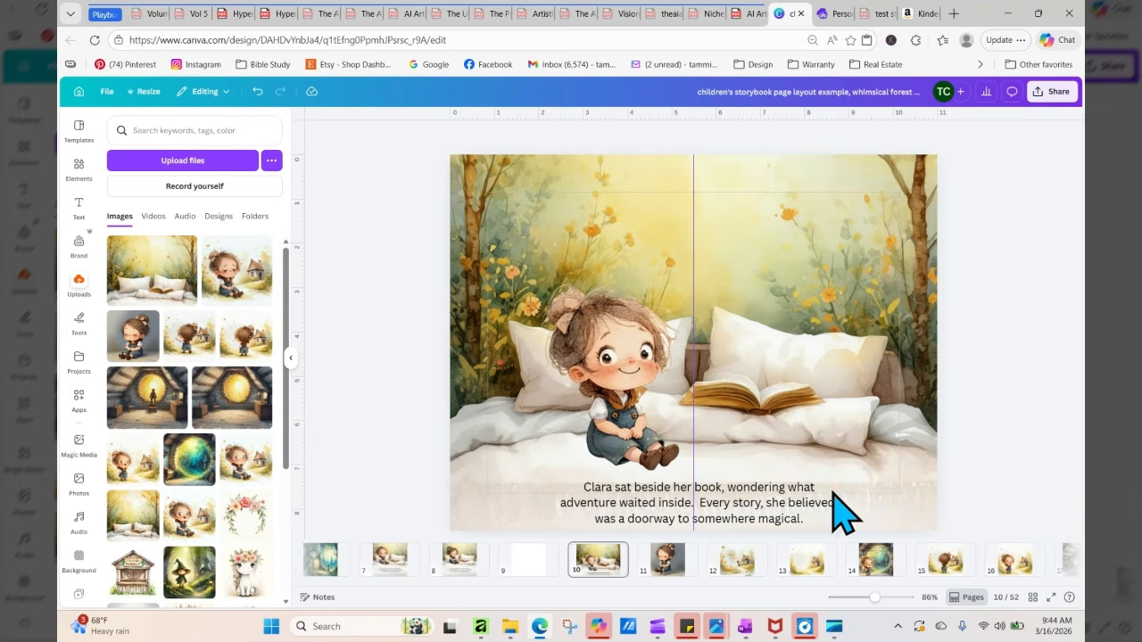
{"action": "mouse_move", "coordinate": [752, 511]}
{"action": "left_mouse_down"}
{"action": "mouse_move", "coordinate": [846, 507]}
{"action": "mouse_move", "coordinate": [758, 507]}
{"action": "left_mouse_up"}
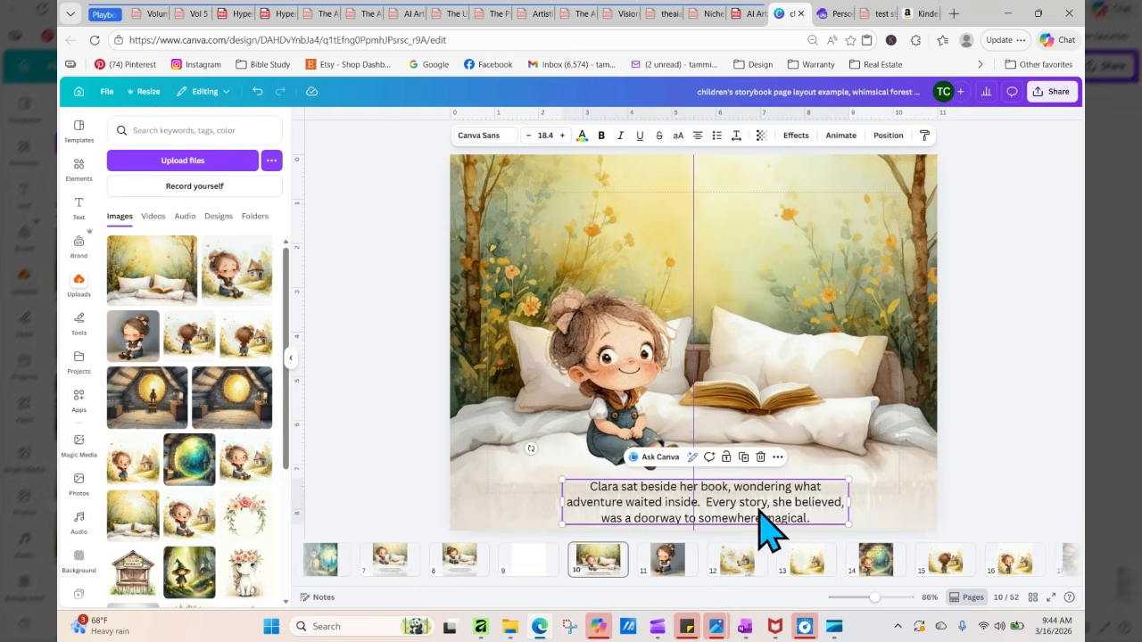
Move the story text up from the blanket to over the pillows and open book, clearing the lower part of the background image
{"action": "left_click", "coordinate": [1061, 497]}
{"action": "left_click", "coordinate": [931, 498]}
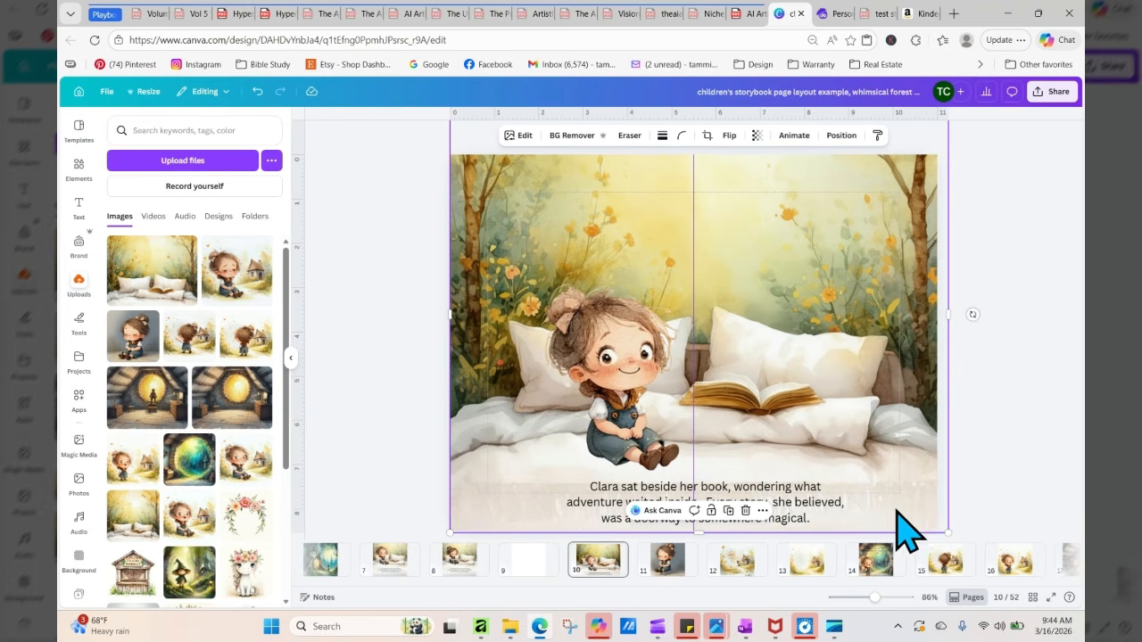
{"action": "left_click", "coordinate": [1040, 467]}
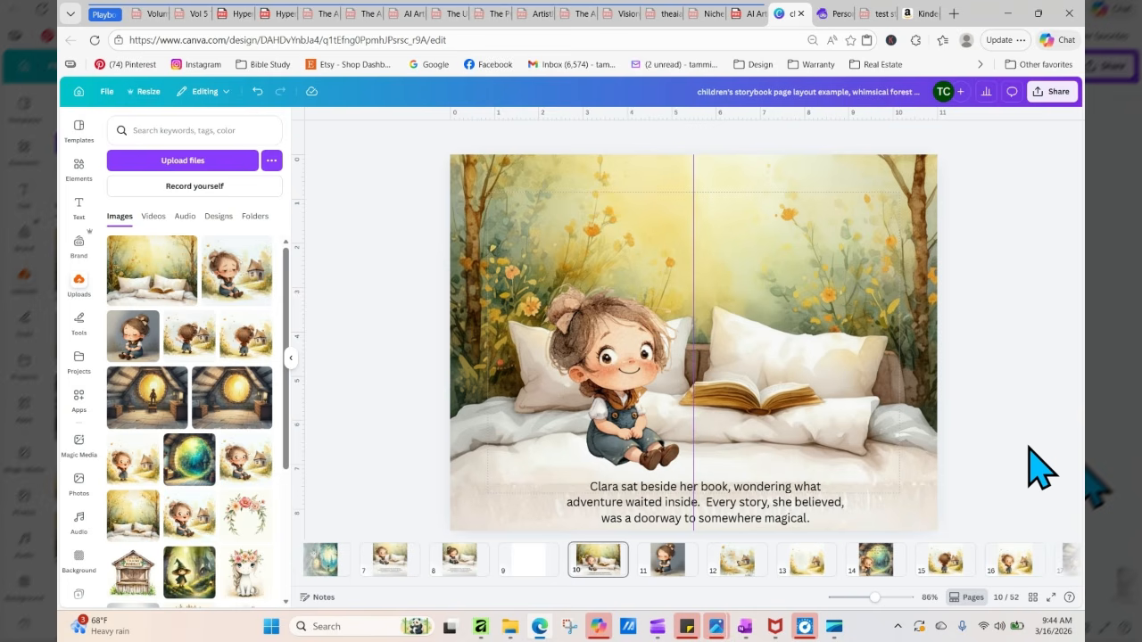
{"action": "left_click_drag", "start_coordinate": [773, 518], "coordinate": [802, 378]}
Open the bed background image for editing and brush-select a strip across the lower blanket edge with brush size 20
{"action": "left_click", "coordinate": [767, 500]}
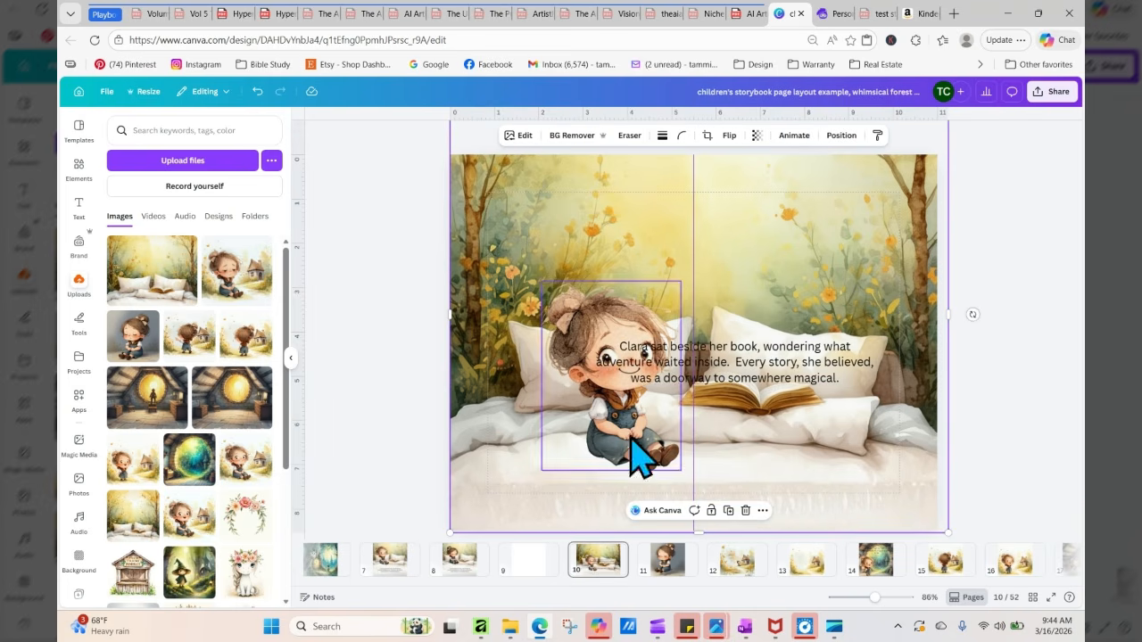
{"action": "left_click", "coordinate": [518, 135]}
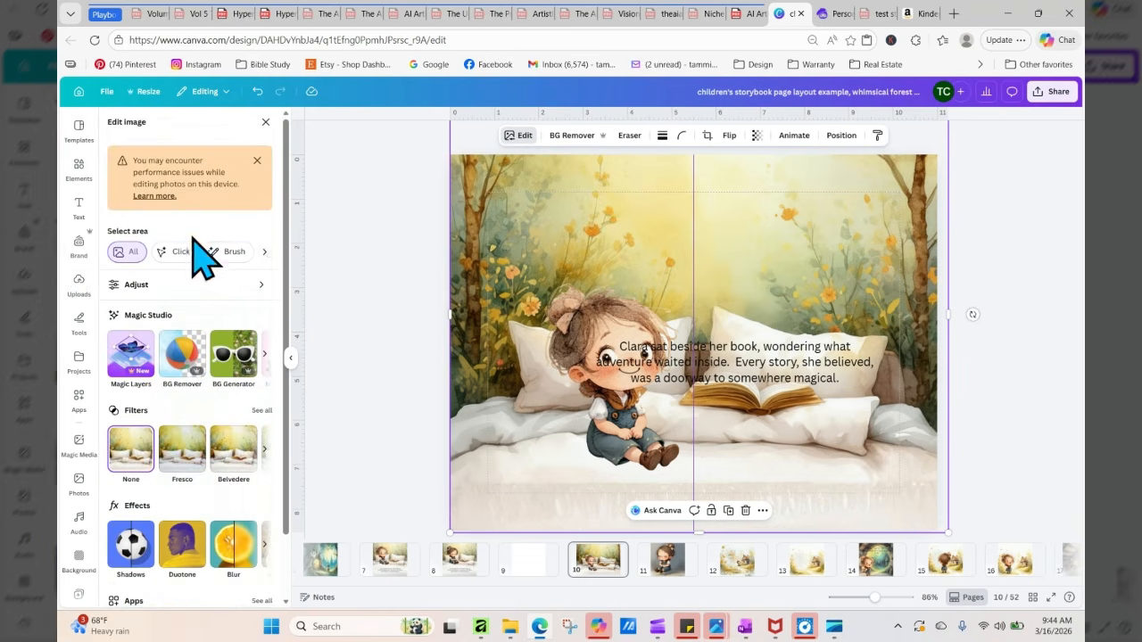
{"action": "left_click", "coordinate": [234, 240]}
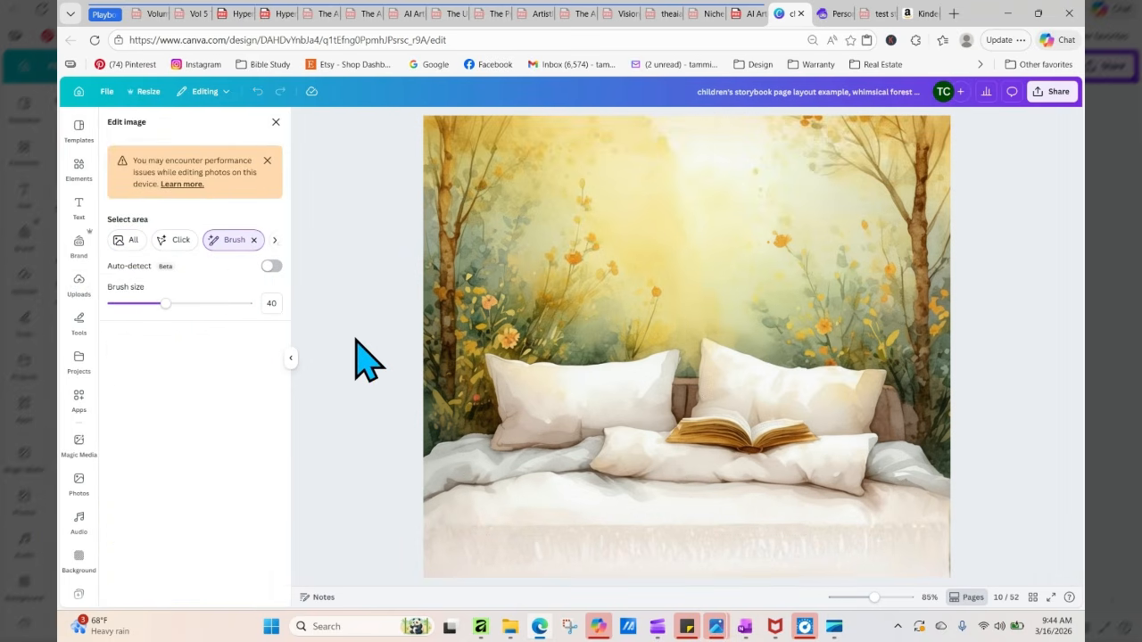
{"action": "left_click_drag", "start_coordinate": [165, 303], "coordinate": [139, 303]}
{"action": "mouse_move", "coordinate": [457, 552]}
{"action": "left_mouse_down"}
{"action": "mouse_move", "coordinate": [835, 555]}
{"action": "mouse_move", "coordinate": [933, 540]}
{"action": "left_mouse_up"}
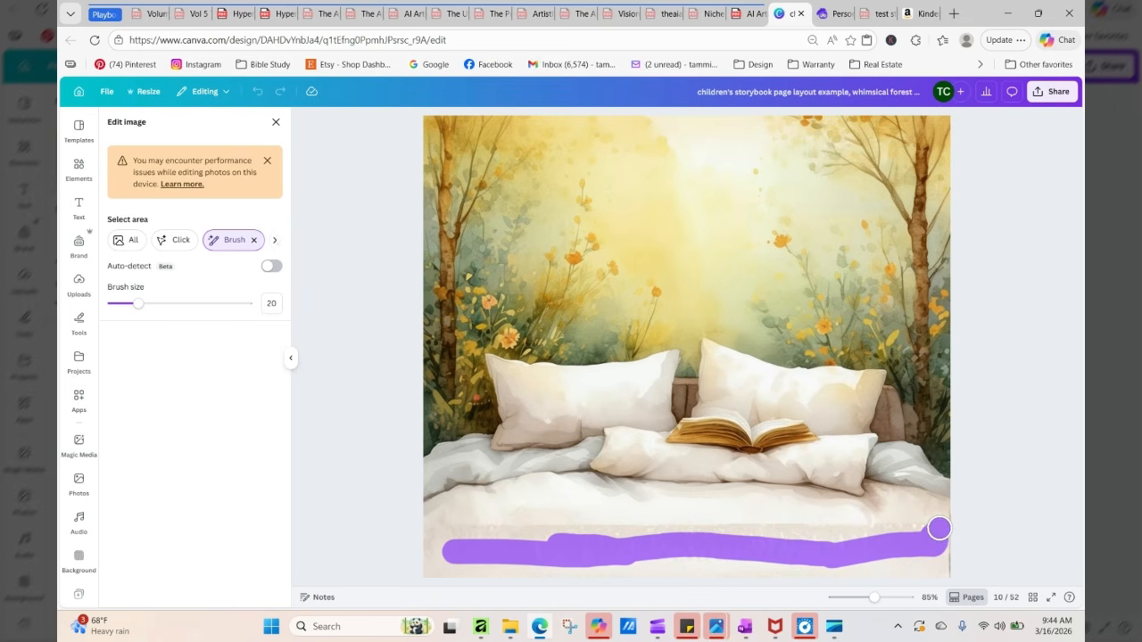